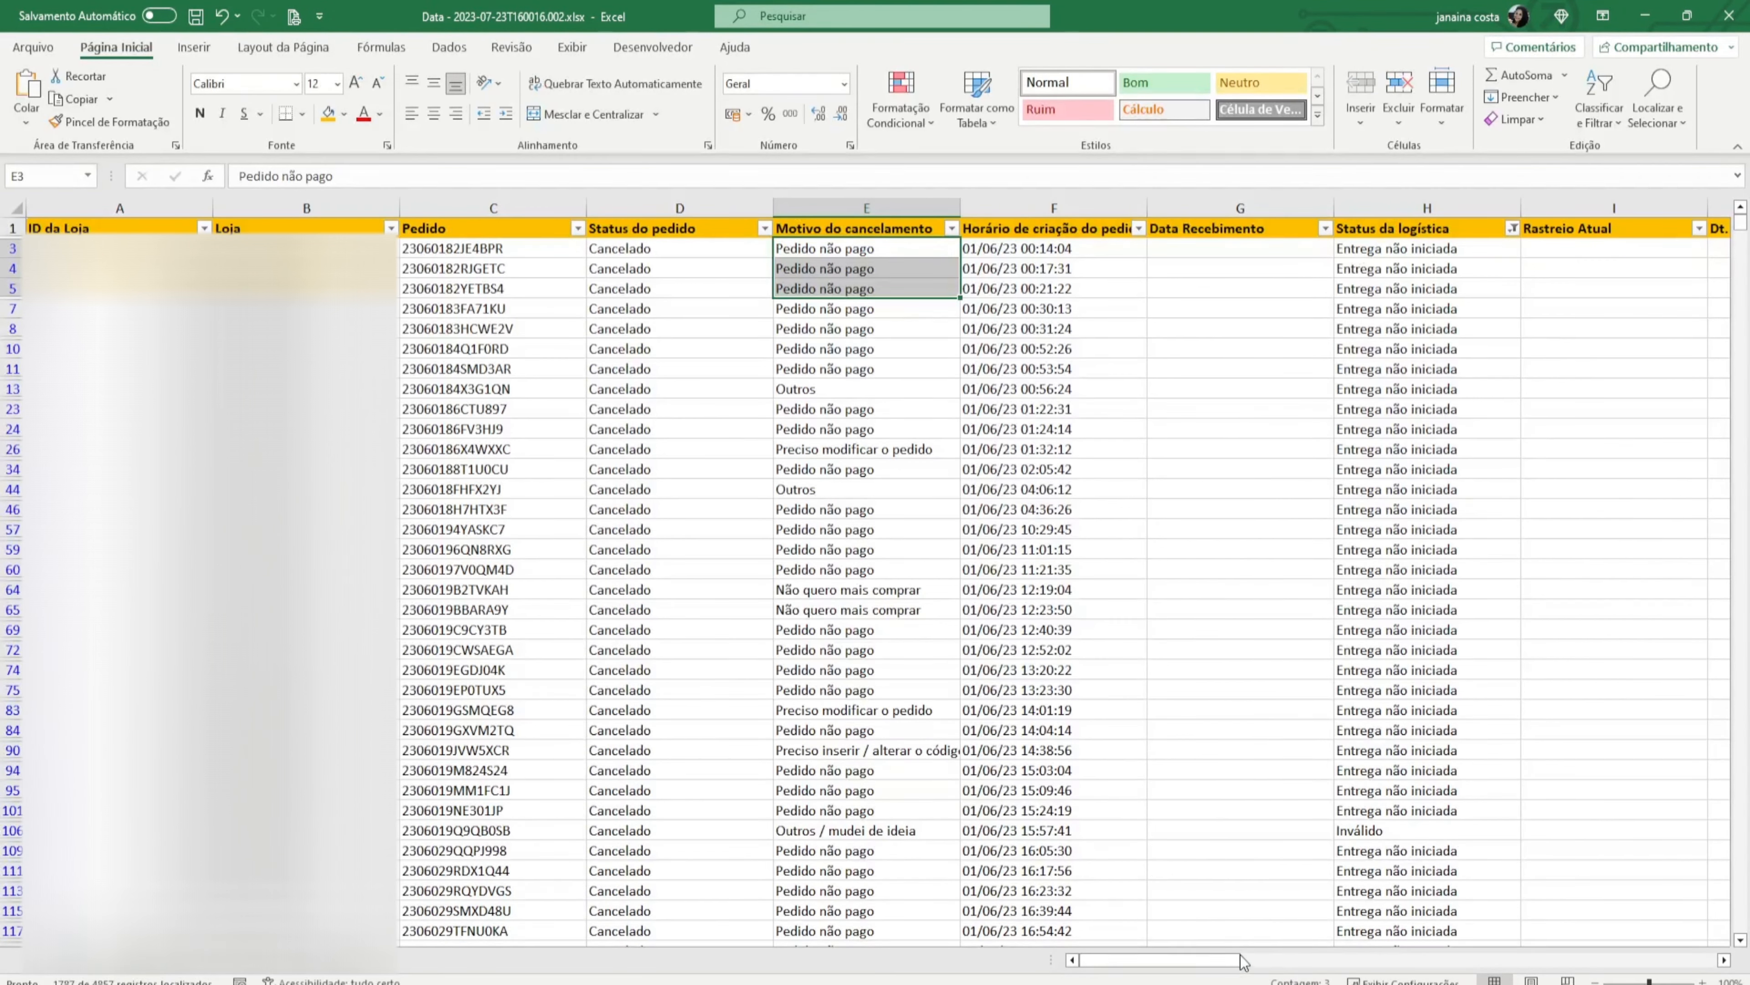
Check the filter values available for Rastreio Atual, Dt. Rastreio Atual, Status Atual and Rastreio 1.
drag(1212, 962, 1298, 959)
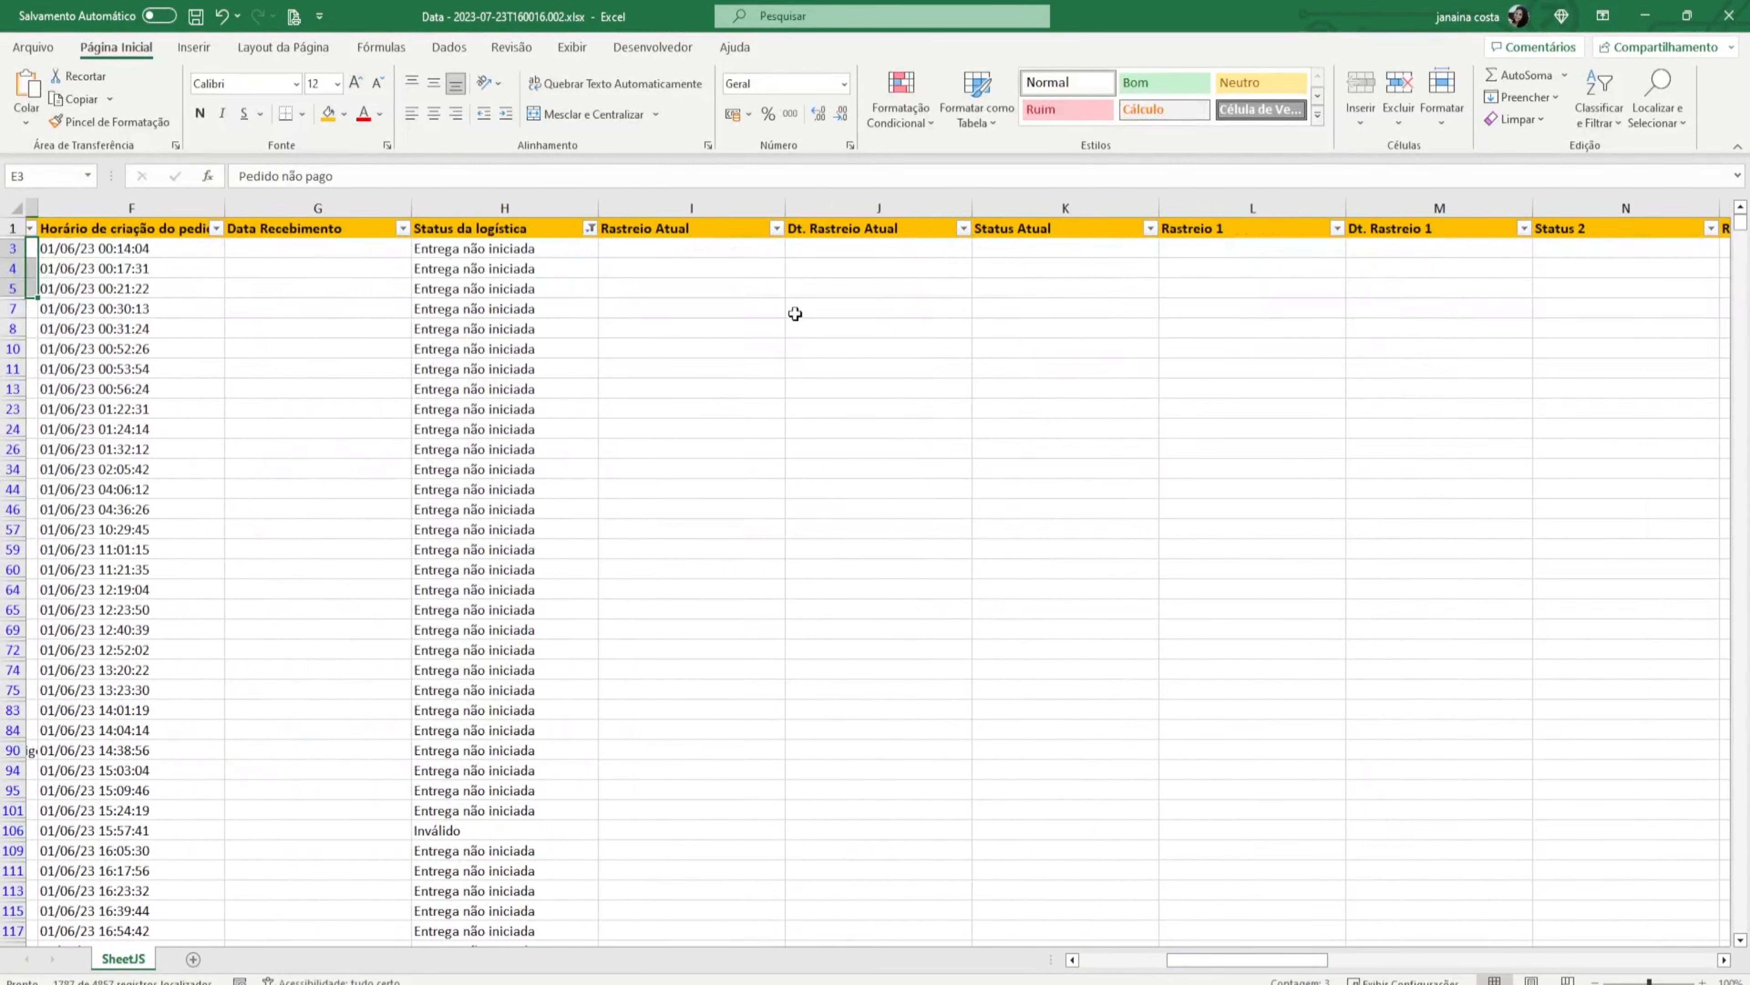
click(777, 228)
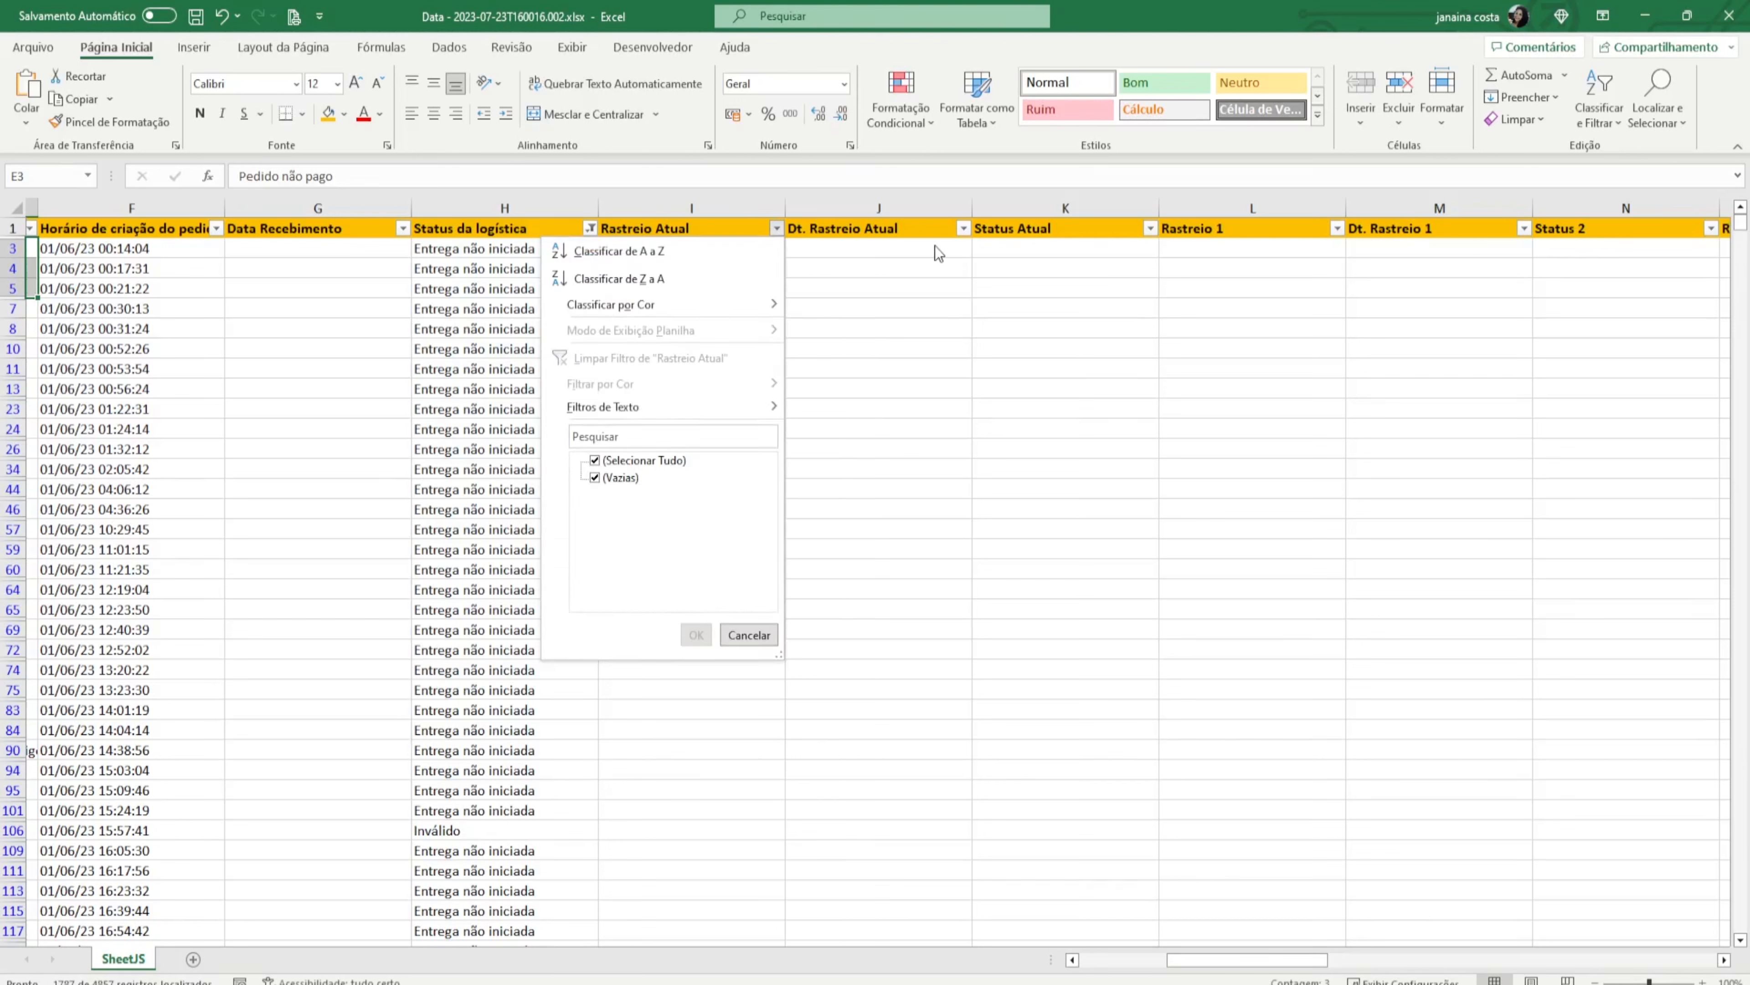
click(963, 230)
click(963, 230)
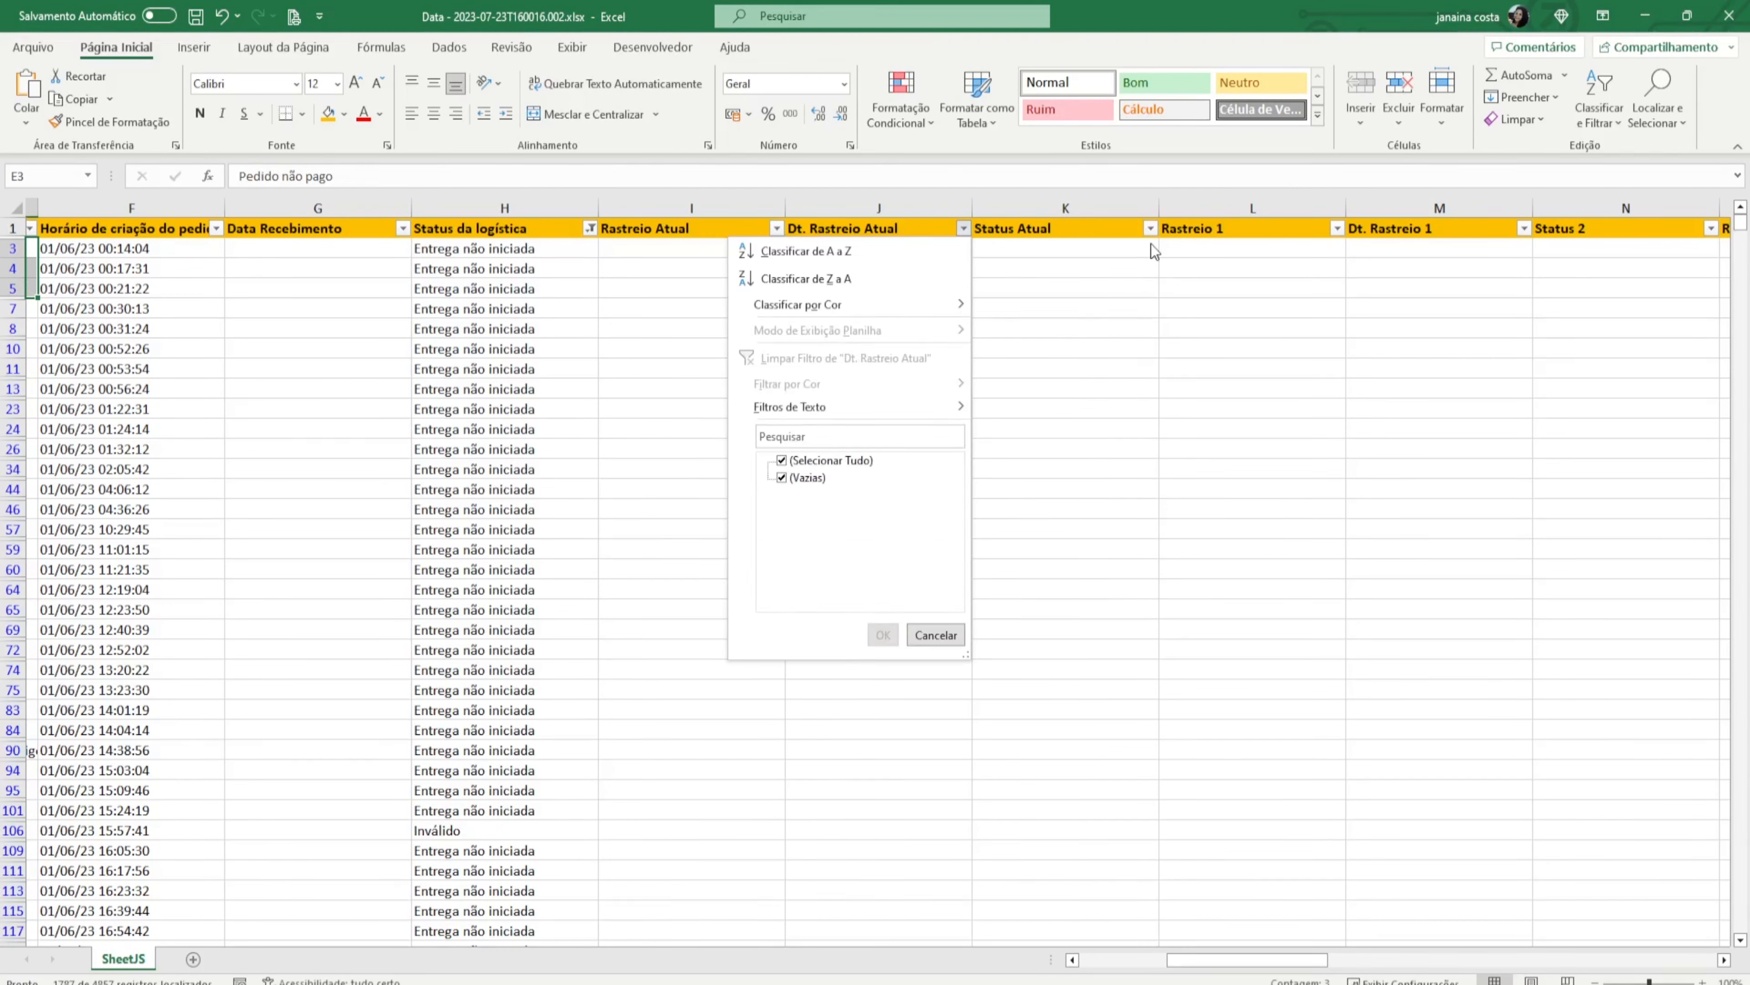
click(1150, 231)
click(1150, 230)
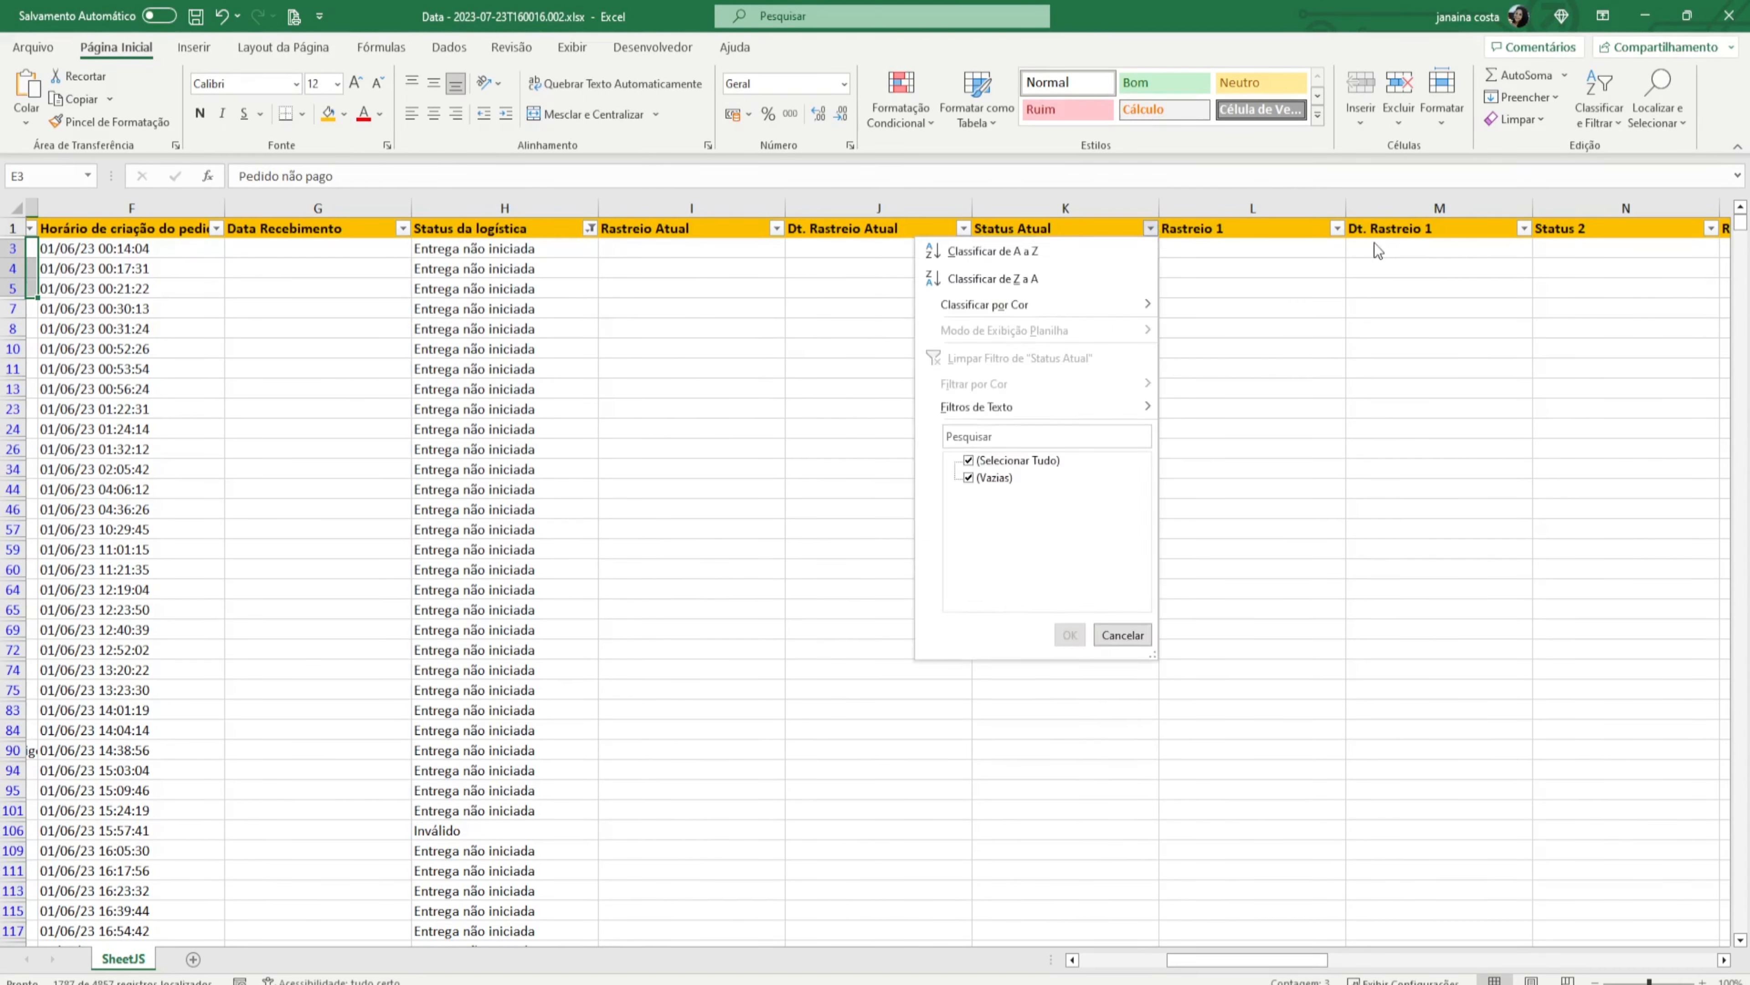
click(1340, 228)
click(1337, 229)
click(1447, 415)
Select the first ten visible values in the Diferença column to see their sum.
drag(1301, 960, 1704, 941)
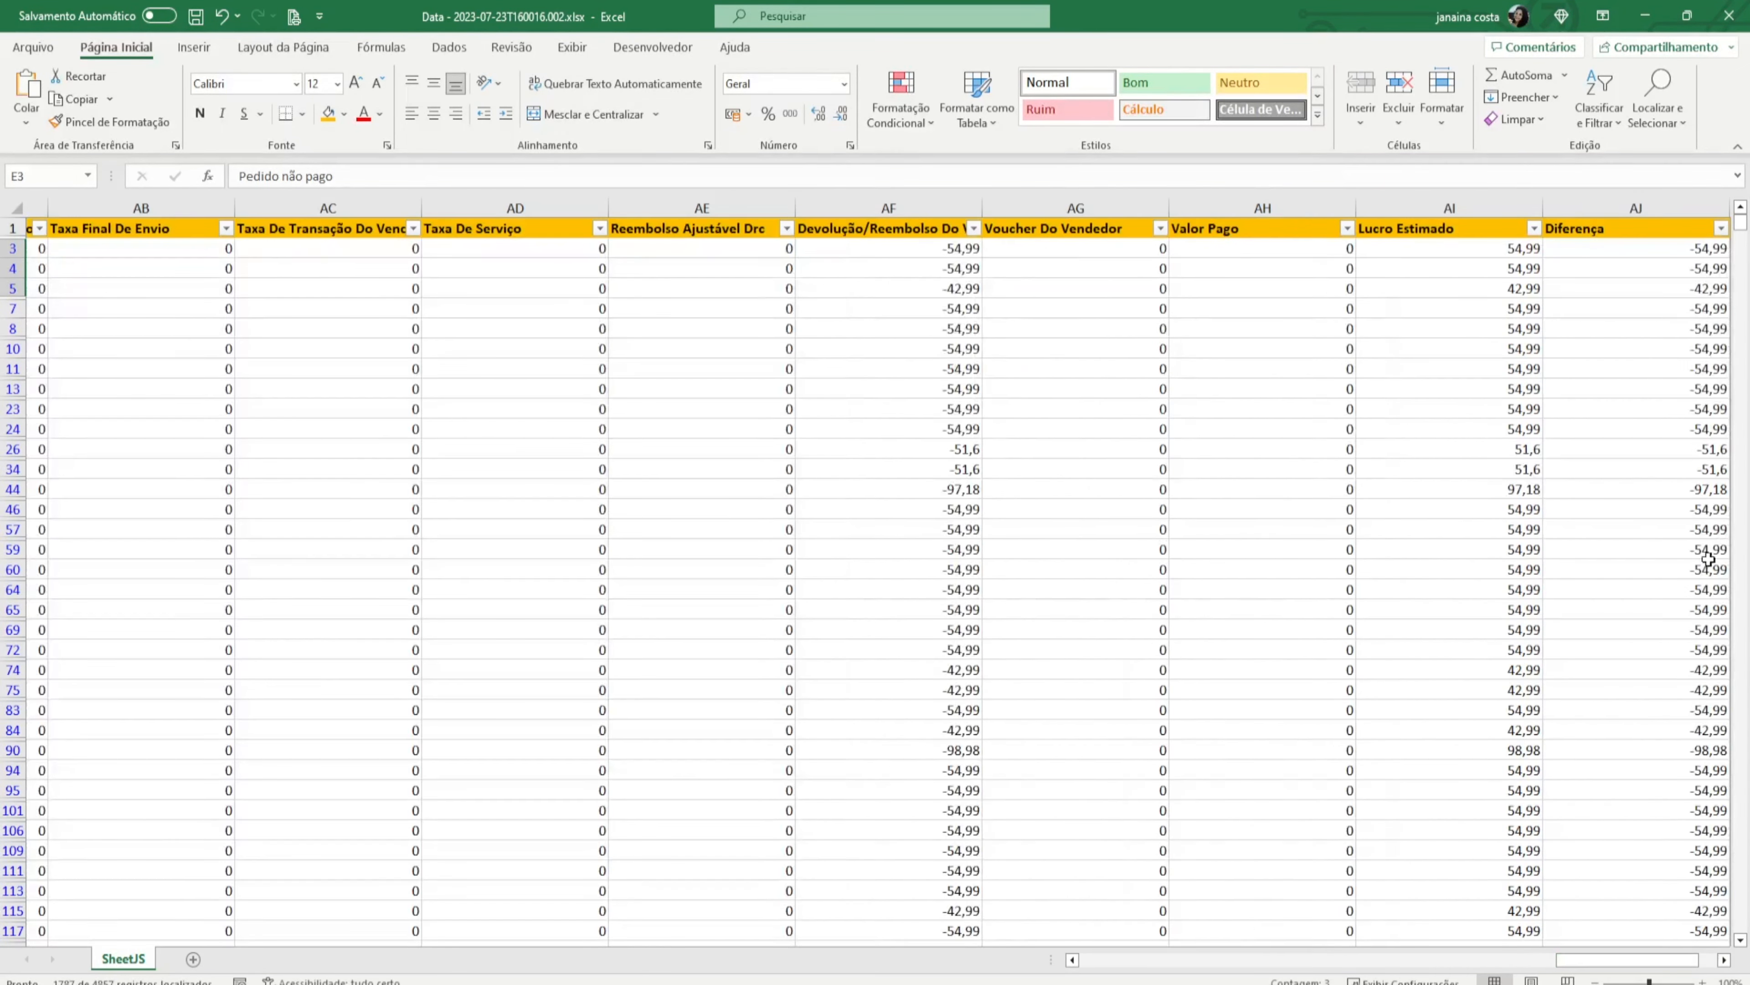
click(1684, 247)
drag(1684, 245, 1695, 432)
Fill all the filtered undelivered-order rows, from ID da Loja through Diferença, with light grey, leaving out the header row.
drag(1627, 959, 1054, 913)
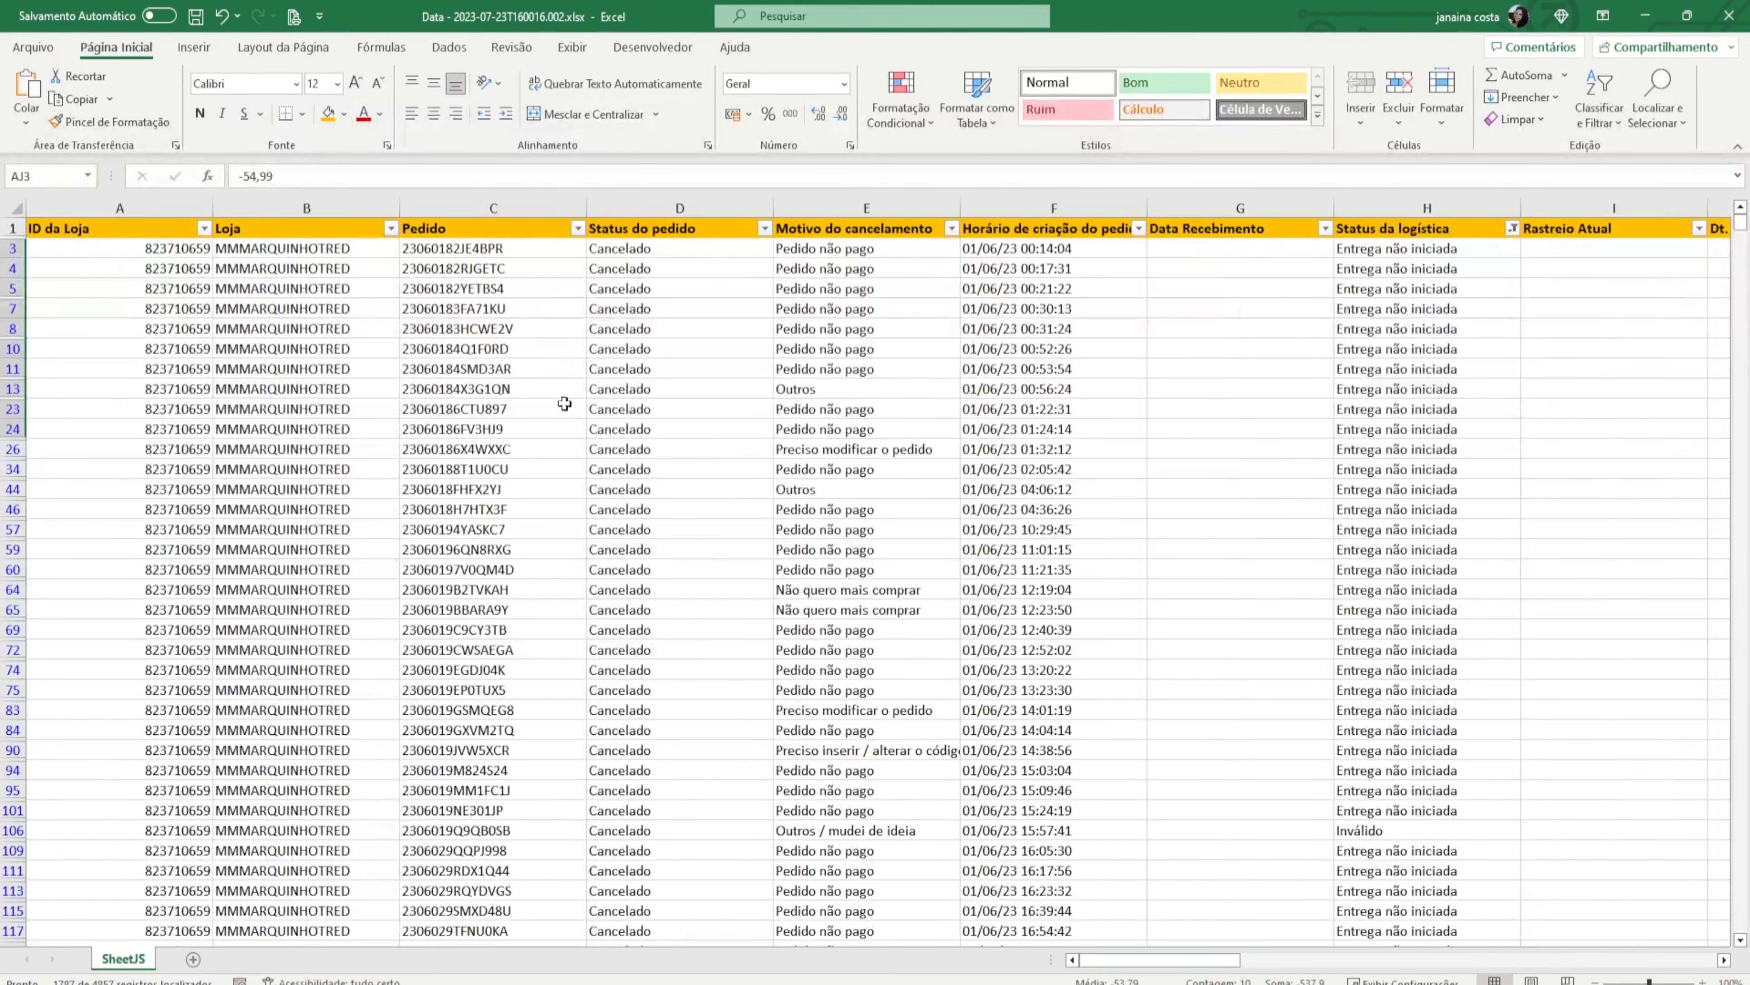
click(37, 251)
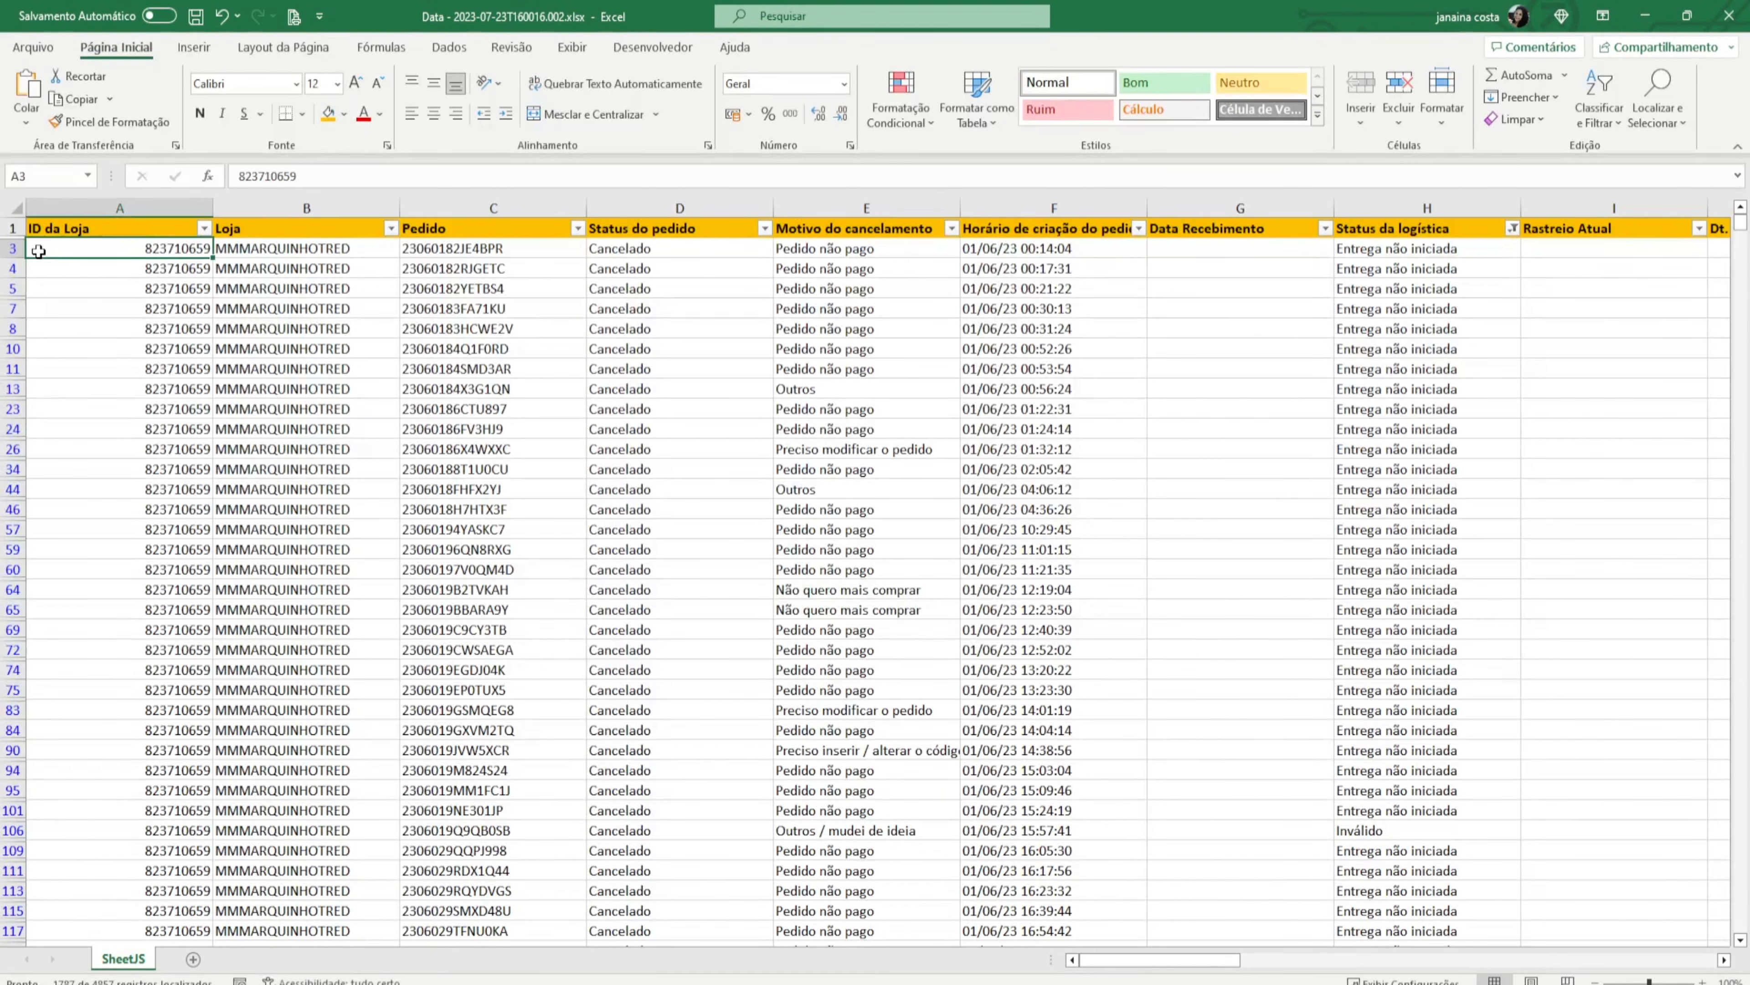
key(shift+Right)
key(shift+Right)
key(shift+Right)
key(shift+Right)
key(shift+Right)
key(shift+Right)
key(shift+Right)
key(shift+Right)
key(shift+Right)
key(shift+Right)
key(shift+Right)
key(shift+Right)
key(shift+Right)
key(shift+Right)
key(shift+Right)
key(shift+Right)
key(shift+Right)
key(shift+Right)
key(shift+Right)
key(shift+Right)
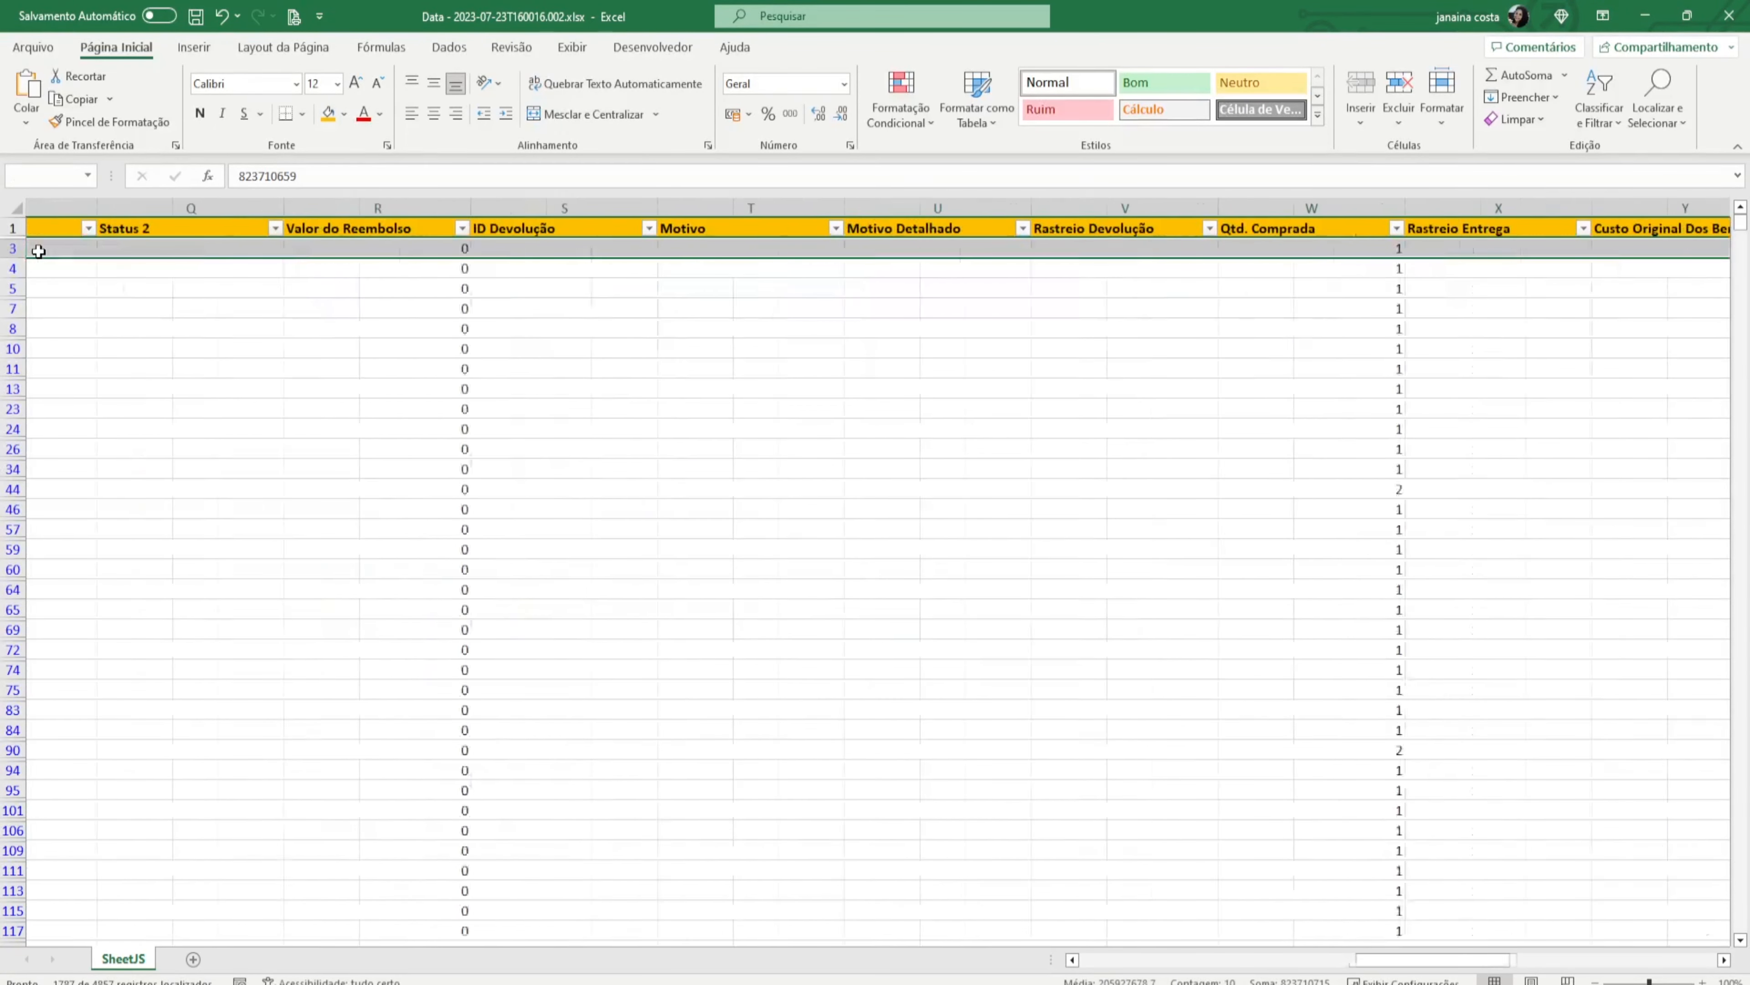
key(shift+Right)
key(ctrl+shift+Down)
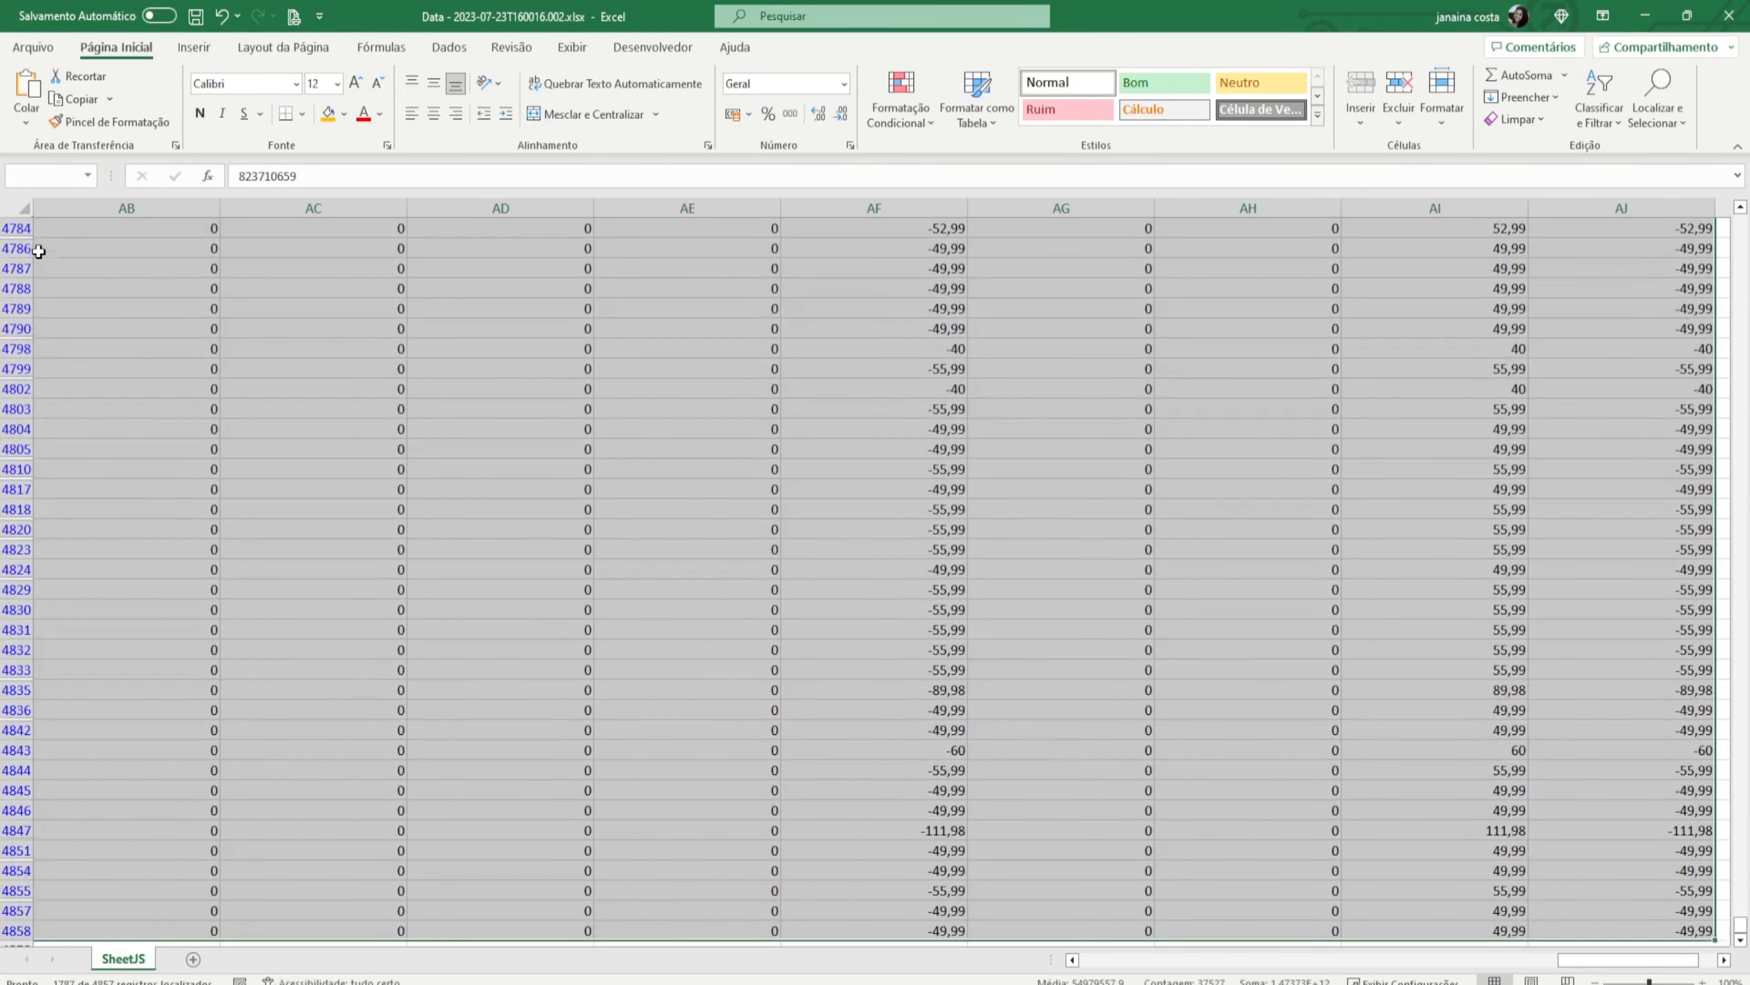
click(344, 114)
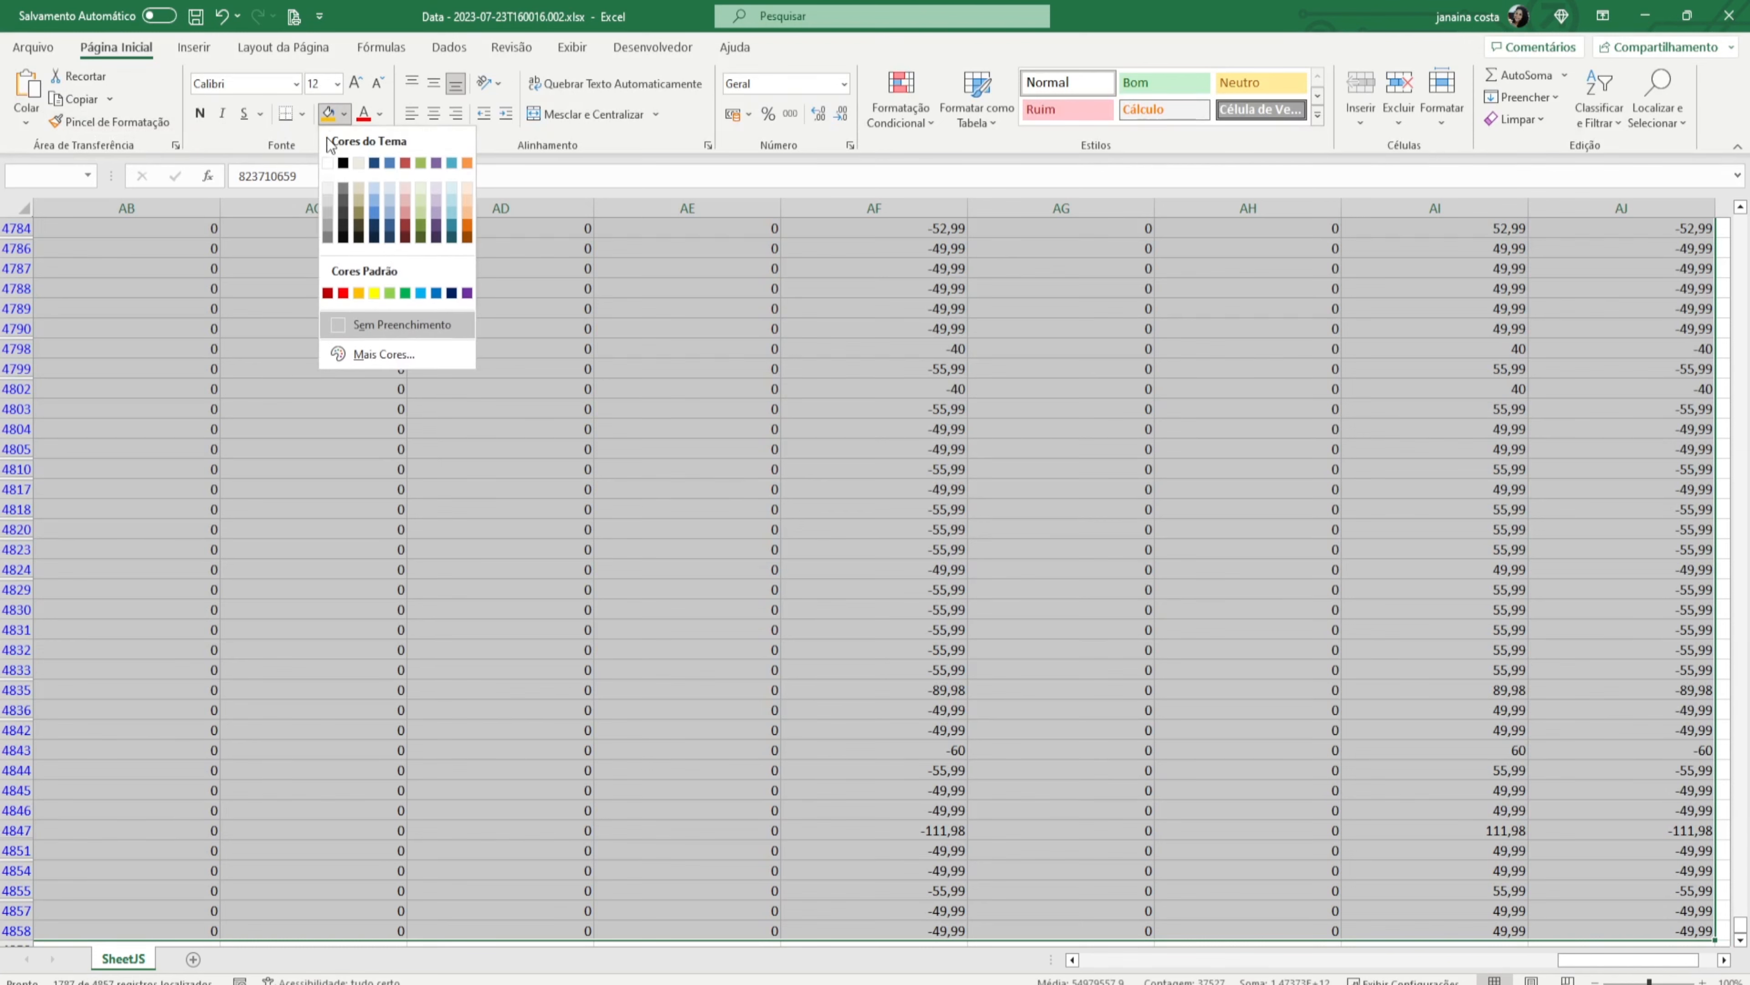
click(326, 205)
click(1092, 483)
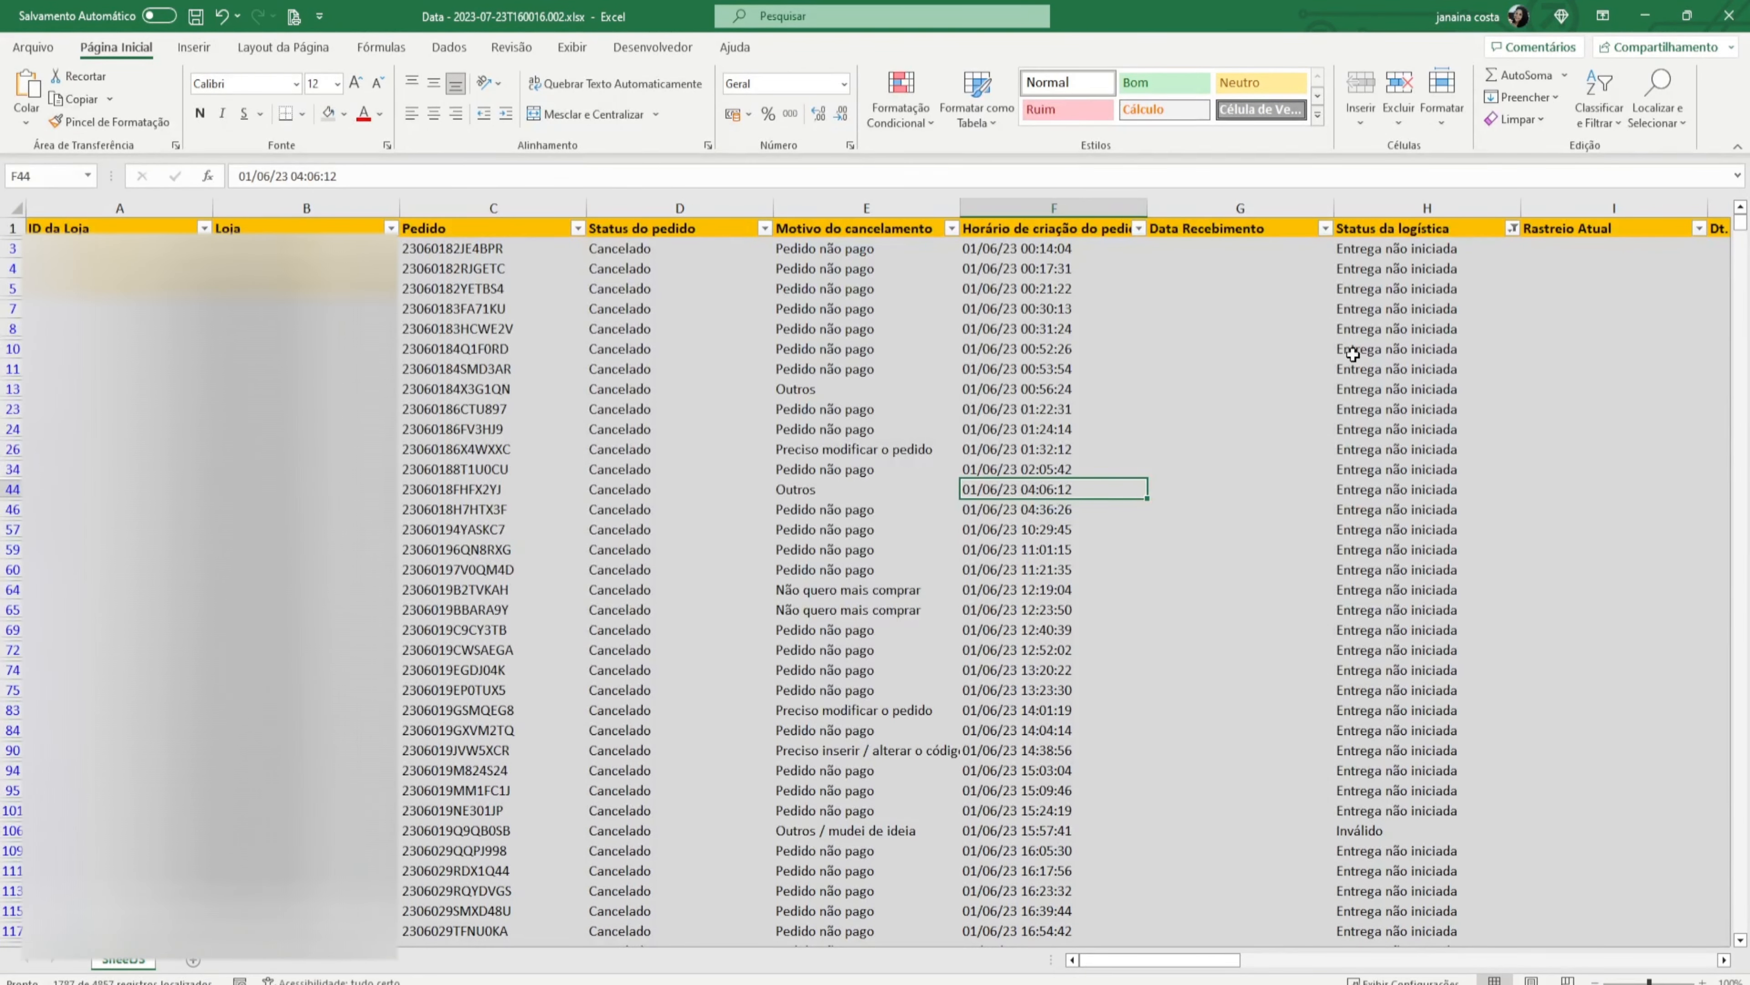
Clear the active filter and filter the Data Recebimento column by colour to show only cells with no fill.
click(1600, 103)
click(1608, 265)
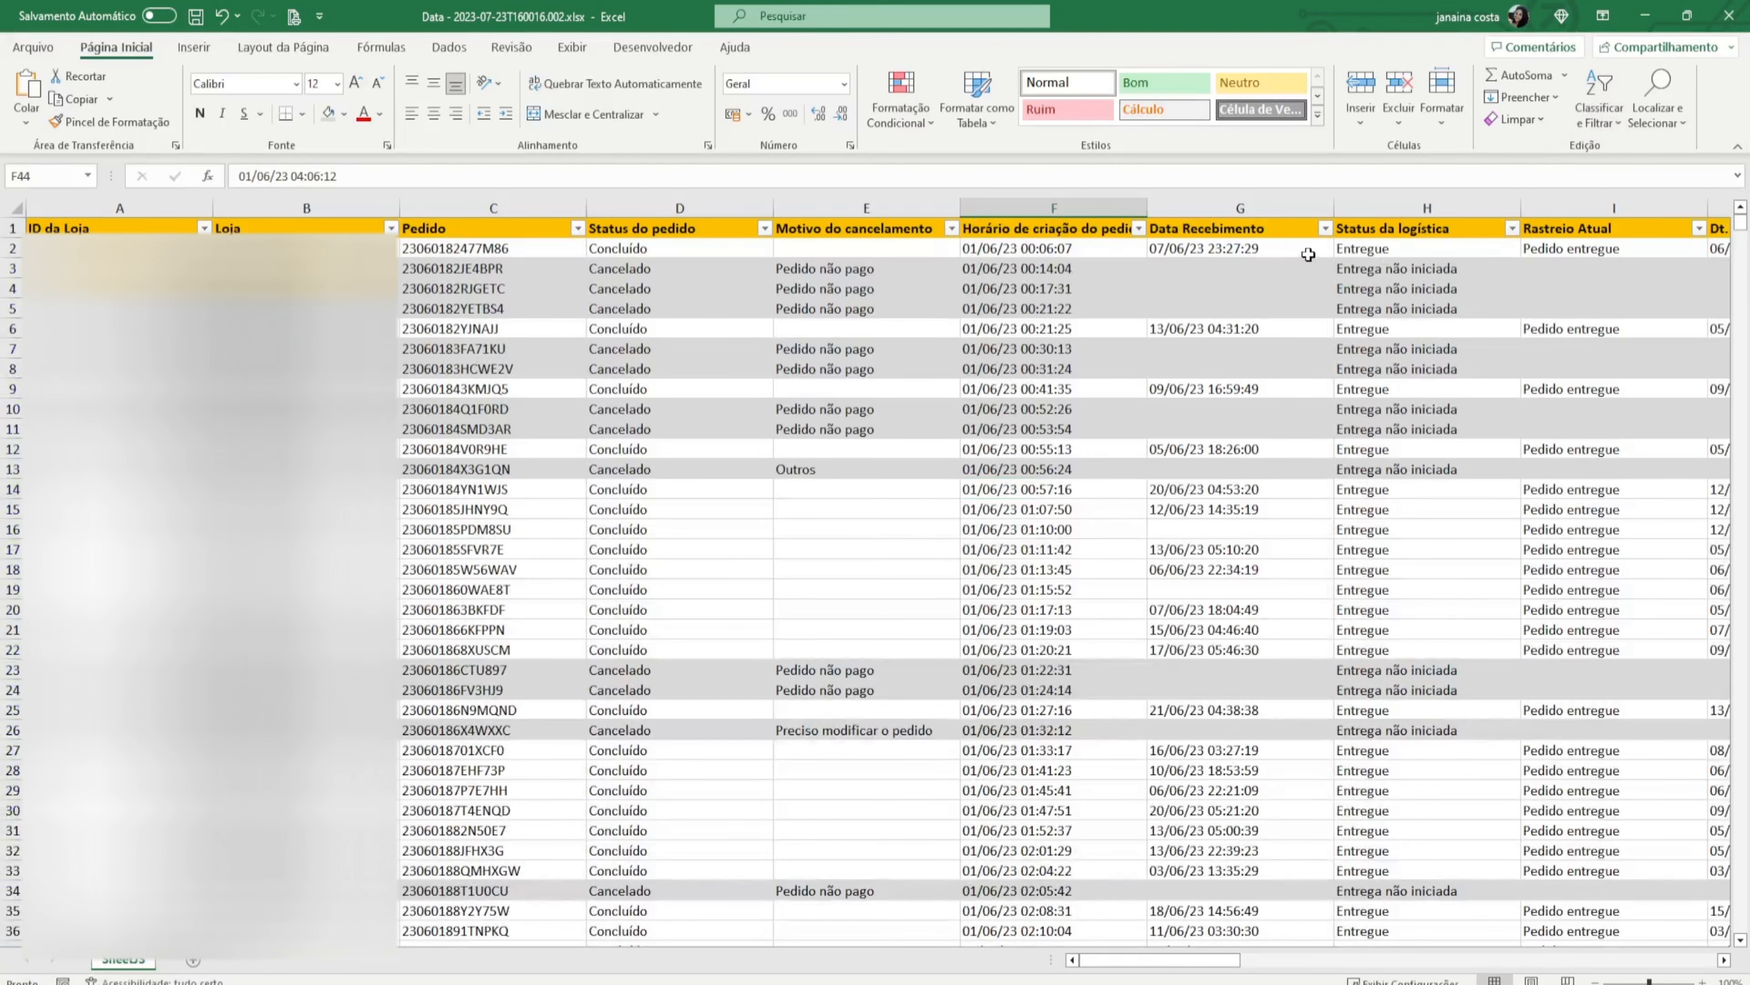
click(1323, 228)
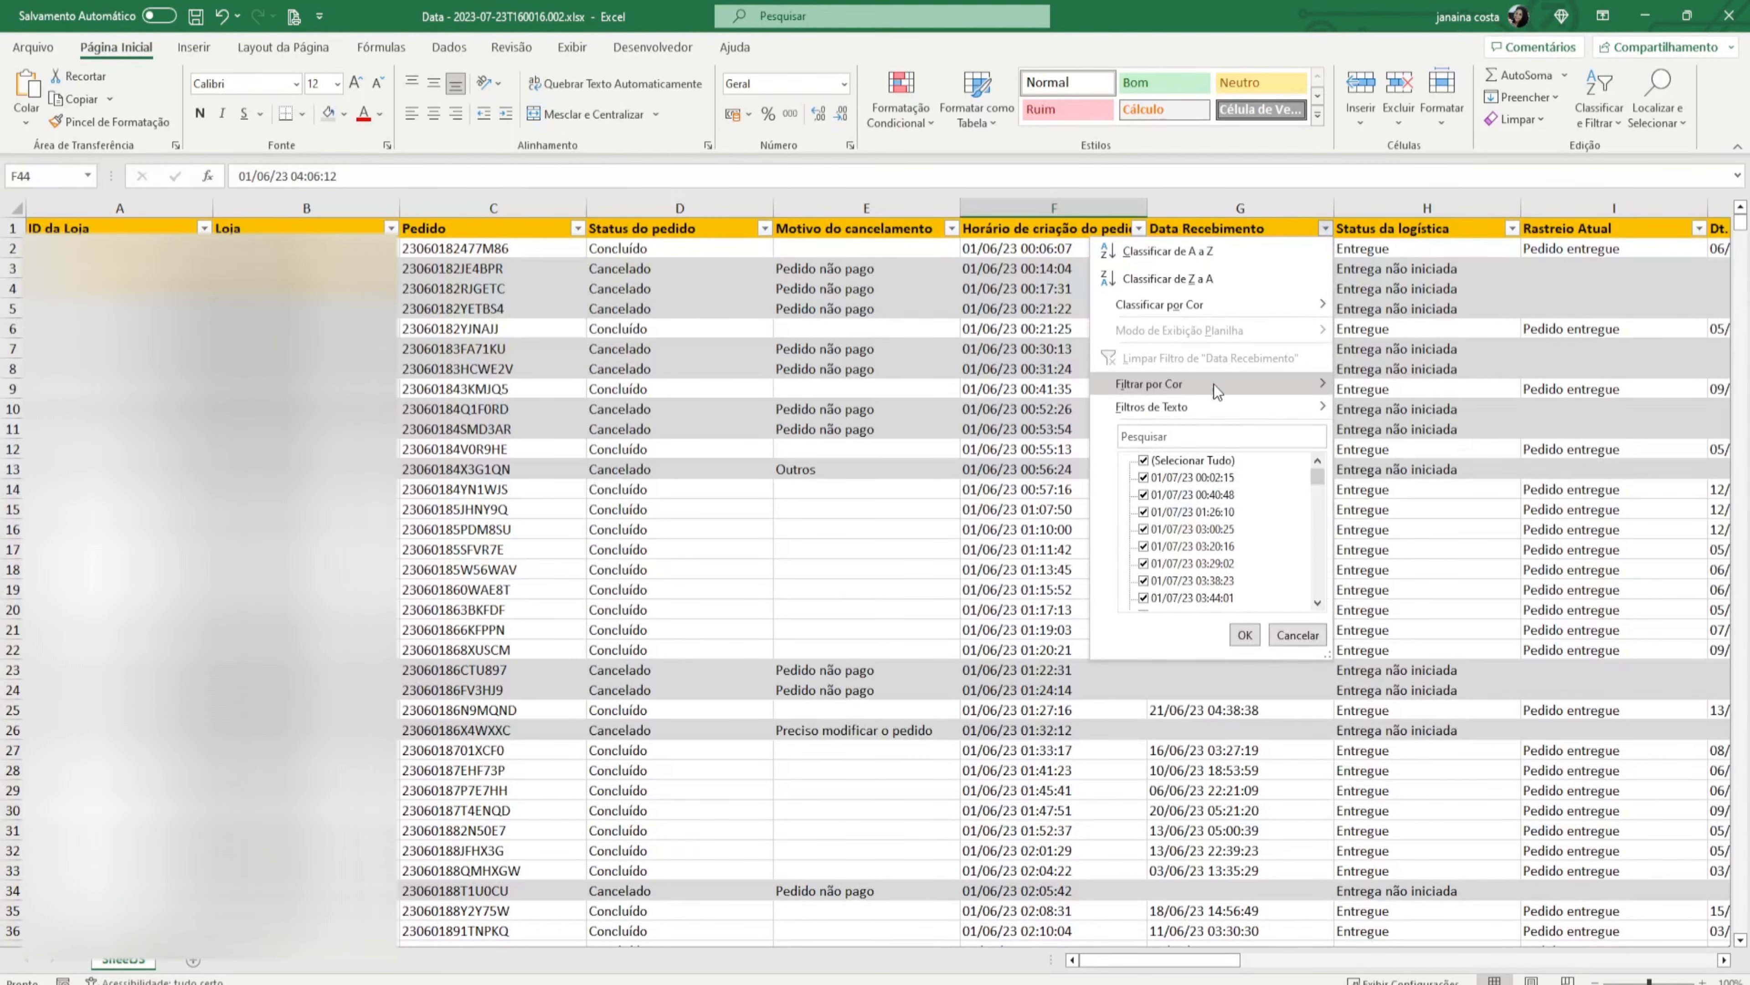
mouse_move(1216, 411)
click(1385, 438)
Look at the Diferença filter list and select the whole Pedido column to count the unfilled orders.
drag(1199, 960, 1699, 937)
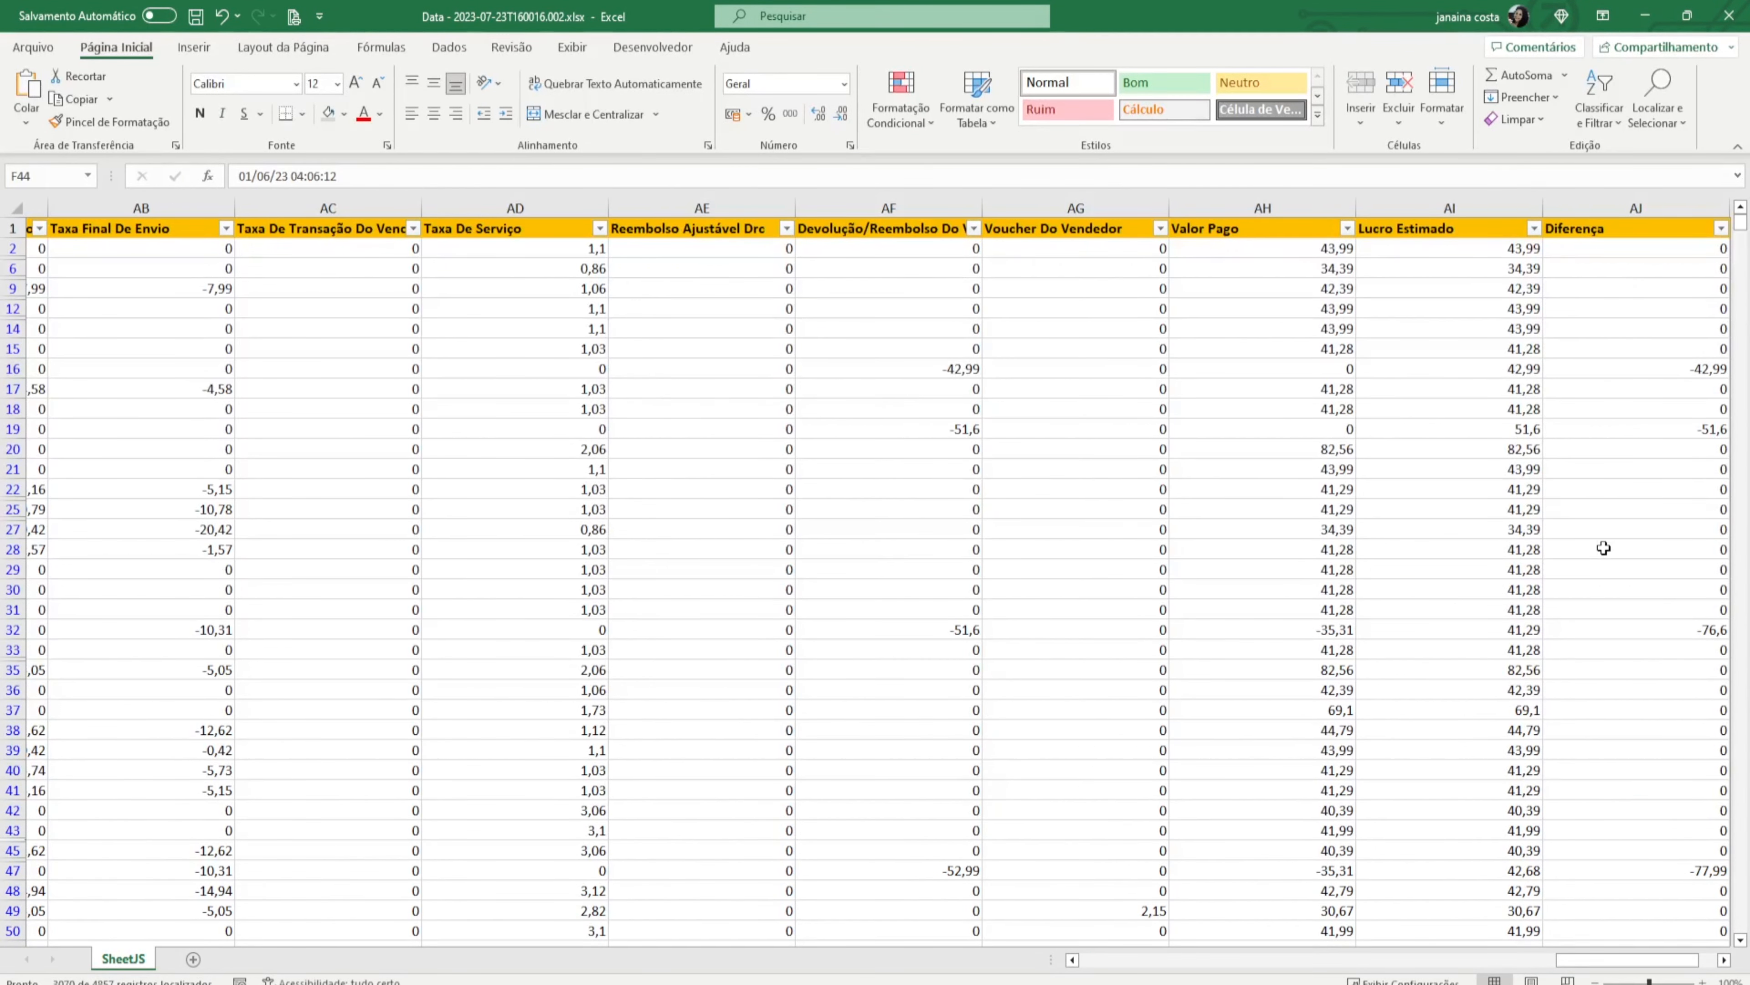
click(1723, 230)
click(1343, 336)
drag(1606, 959, 1154, 959)
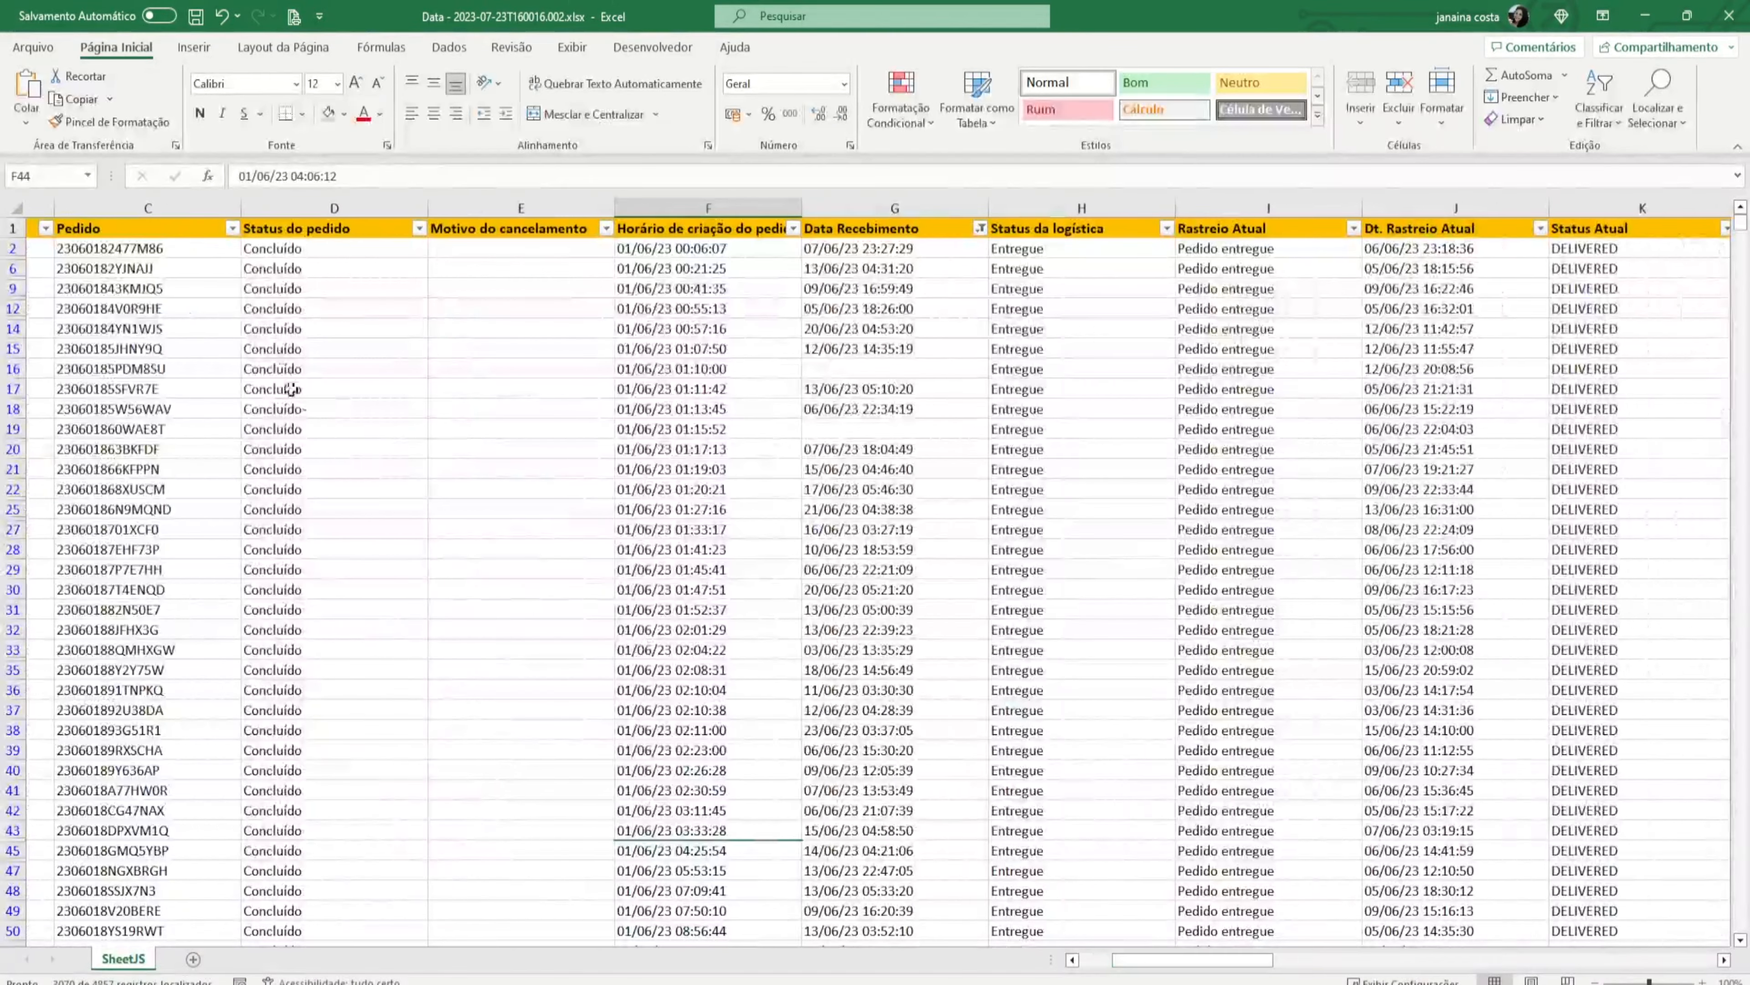
click(220, 208)
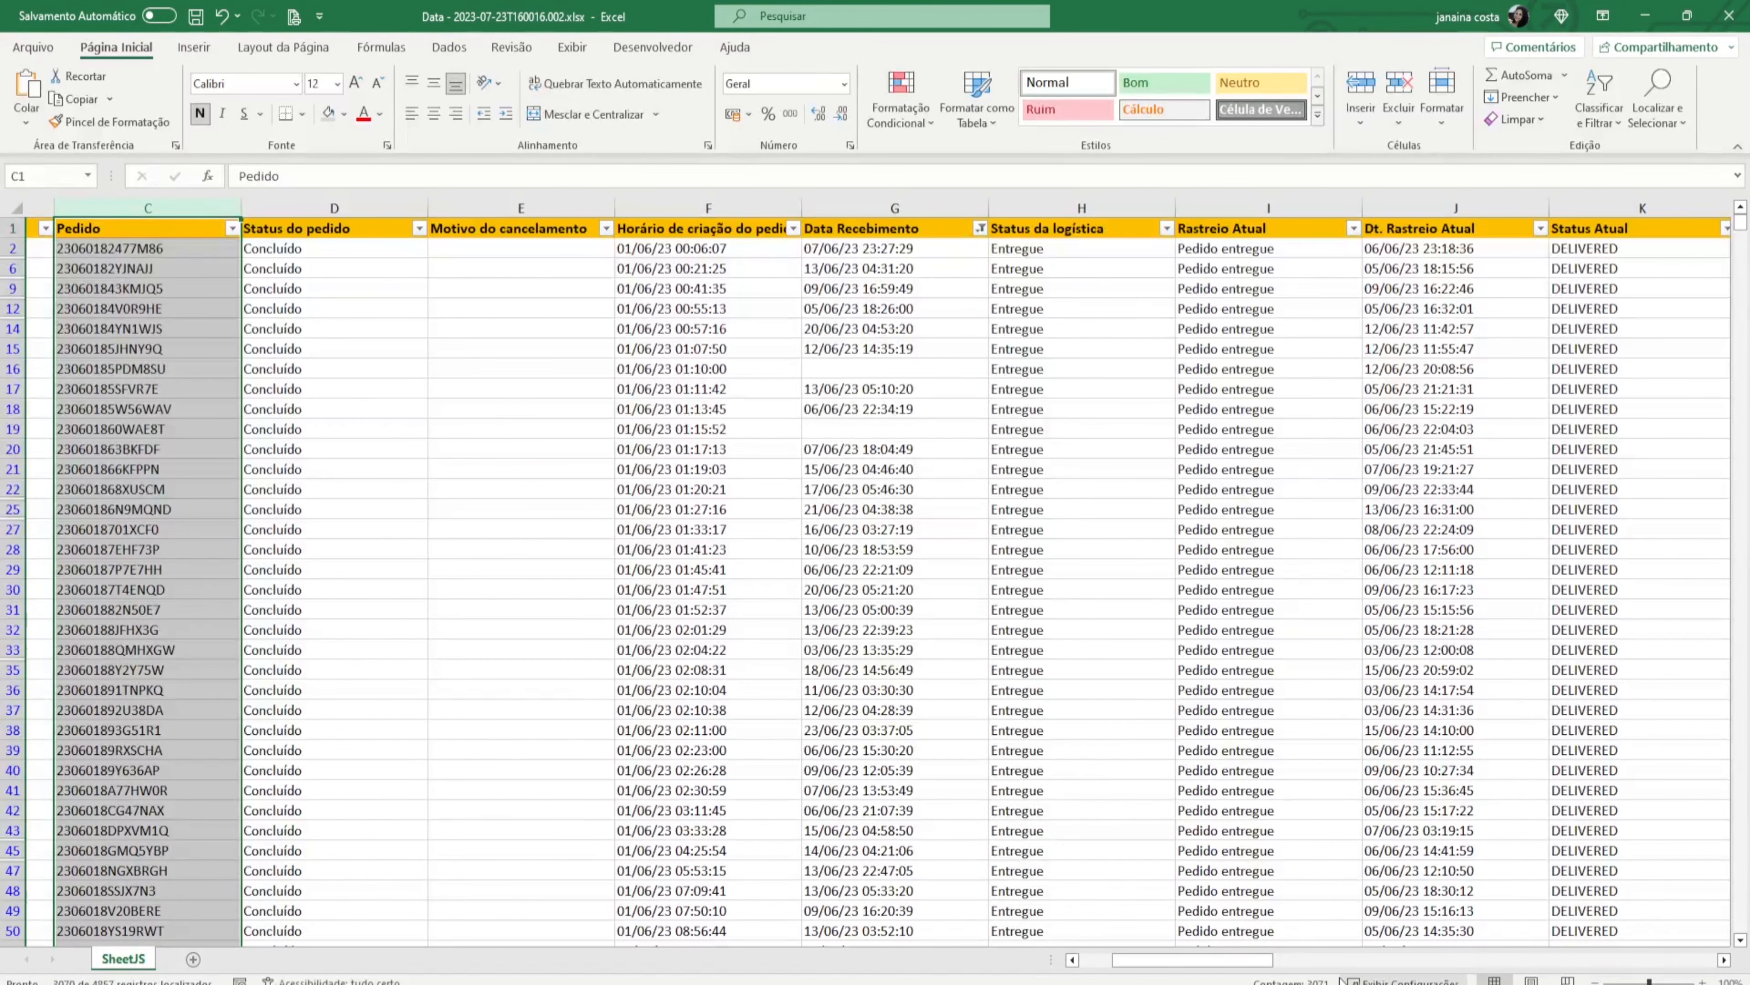
Filter the Diferença column to show only the value 0.
drag(1247, 965, 1681, 960)
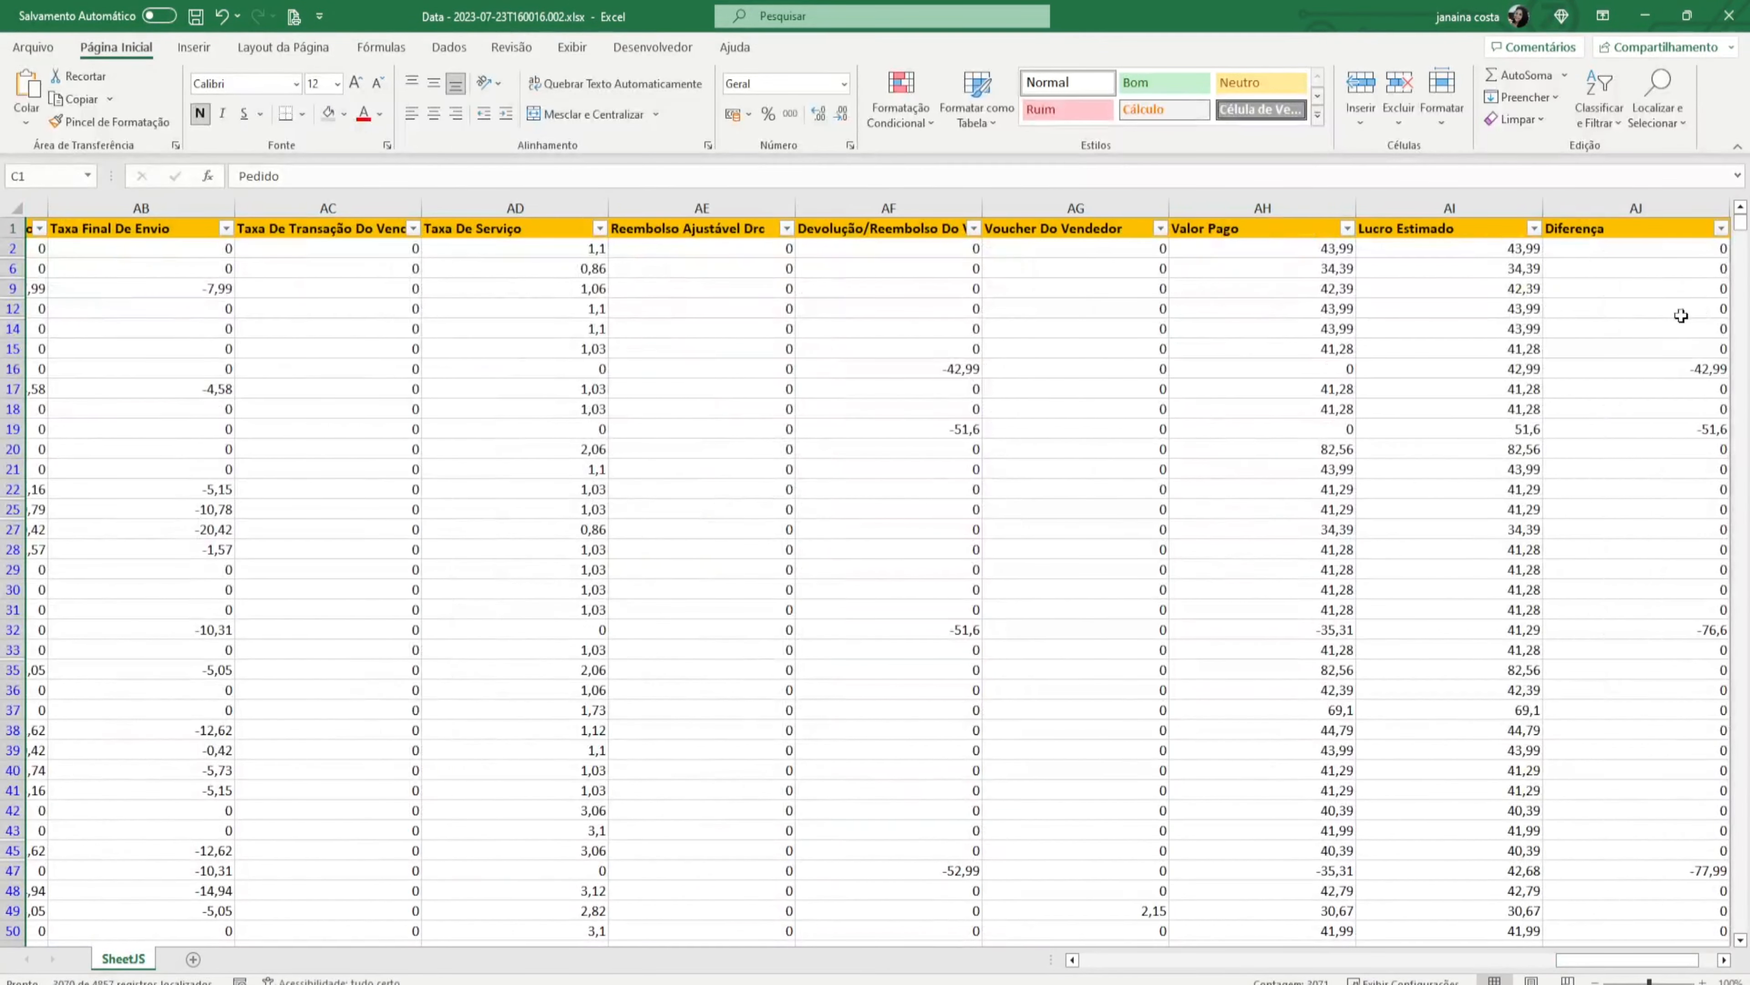
click(1721, 228)
click(1570, 460)
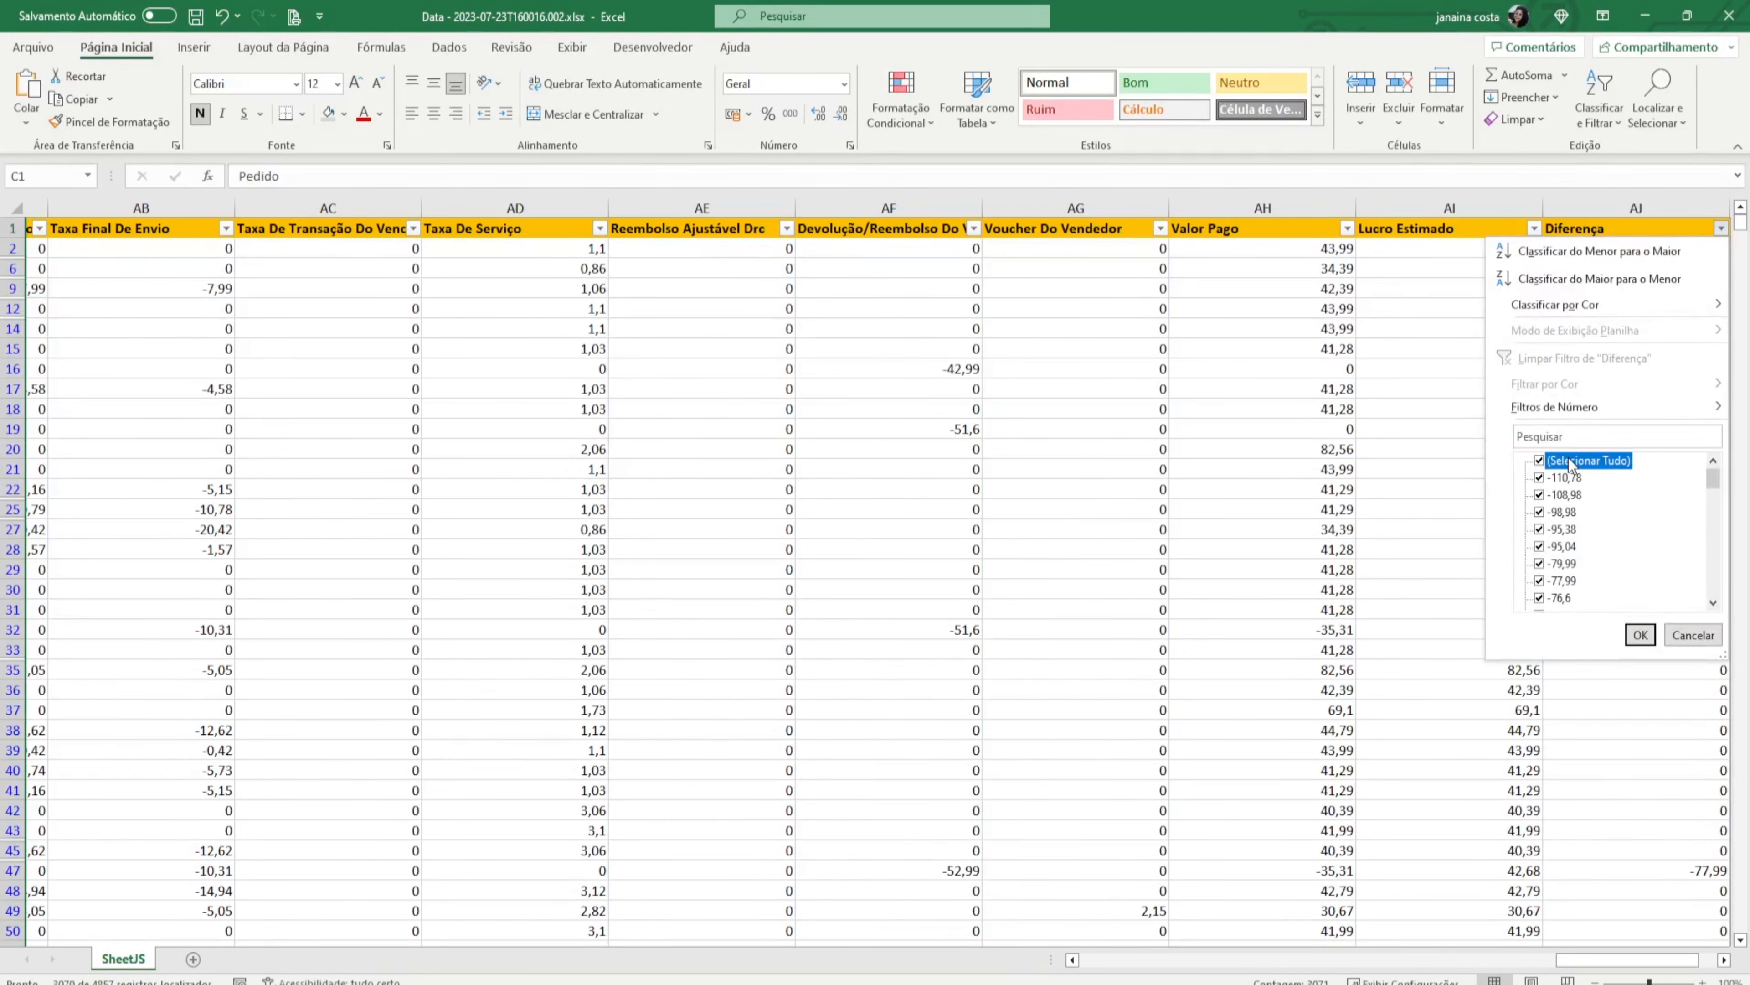
drag(1714, 483, 1715, 591)
click(1547, 597)
click(1641, 635)
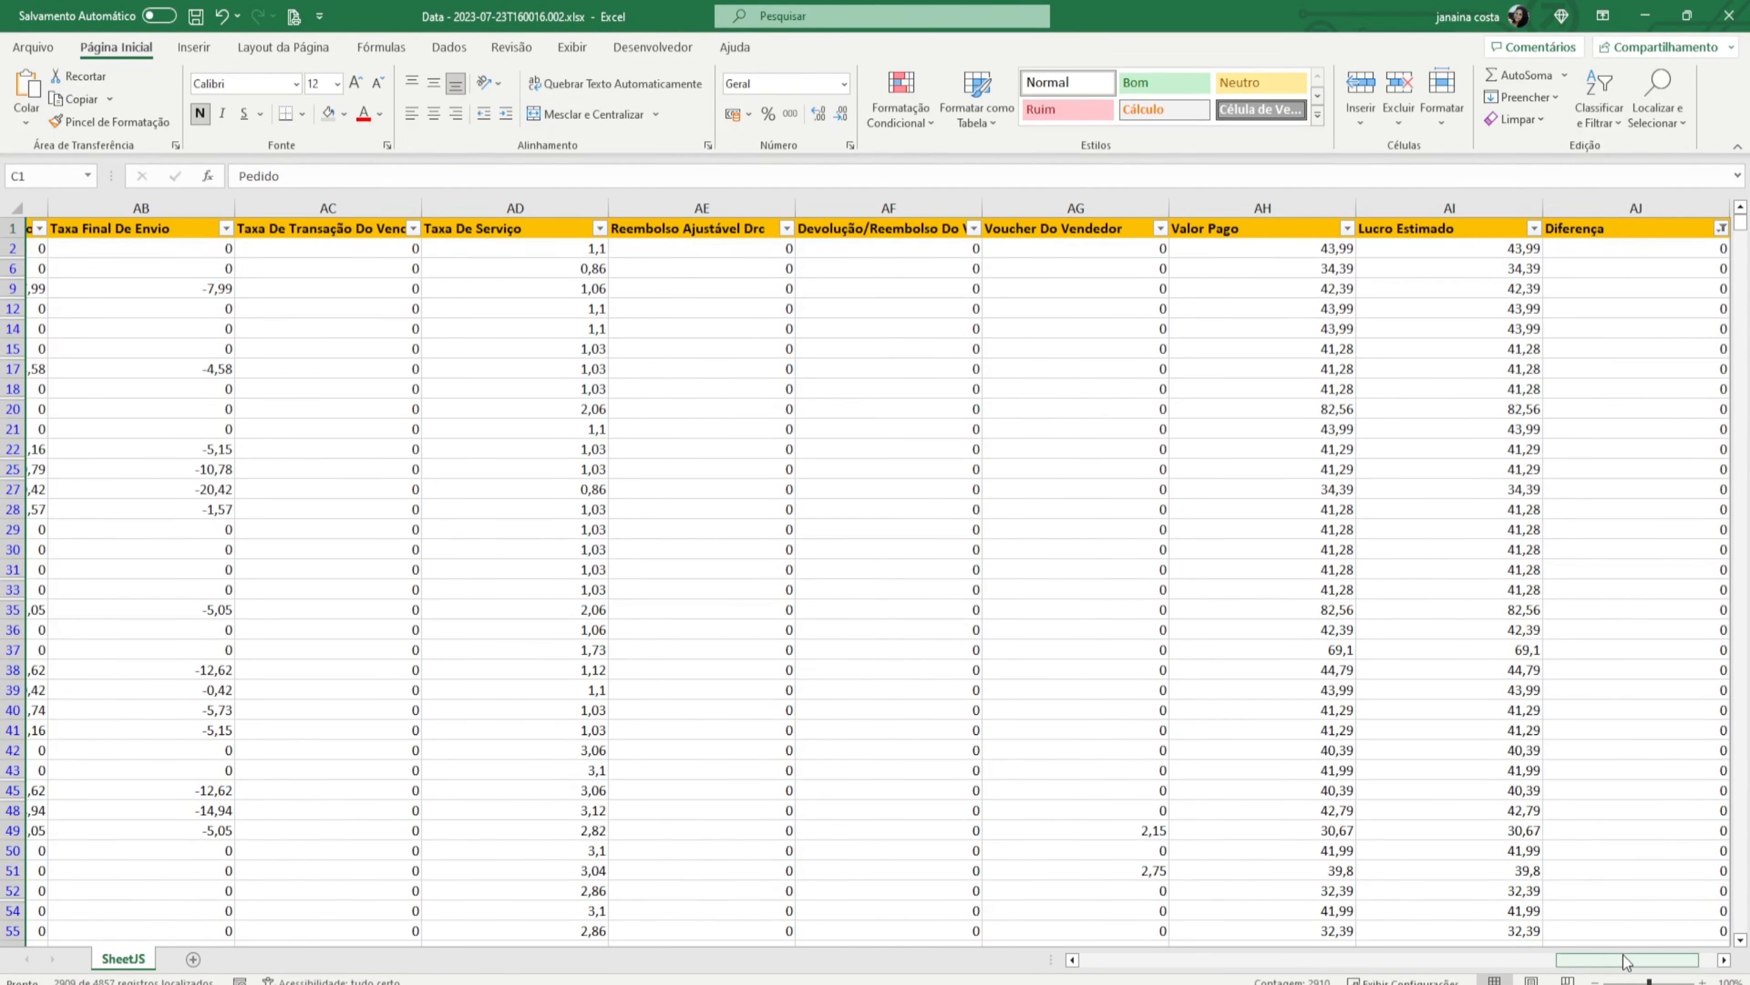
Fill all the filtered zero-difference rows, from ID da Loja through Diferença, with medium blue, leaving out the header row.
drag(1632, 959, 692, 954)
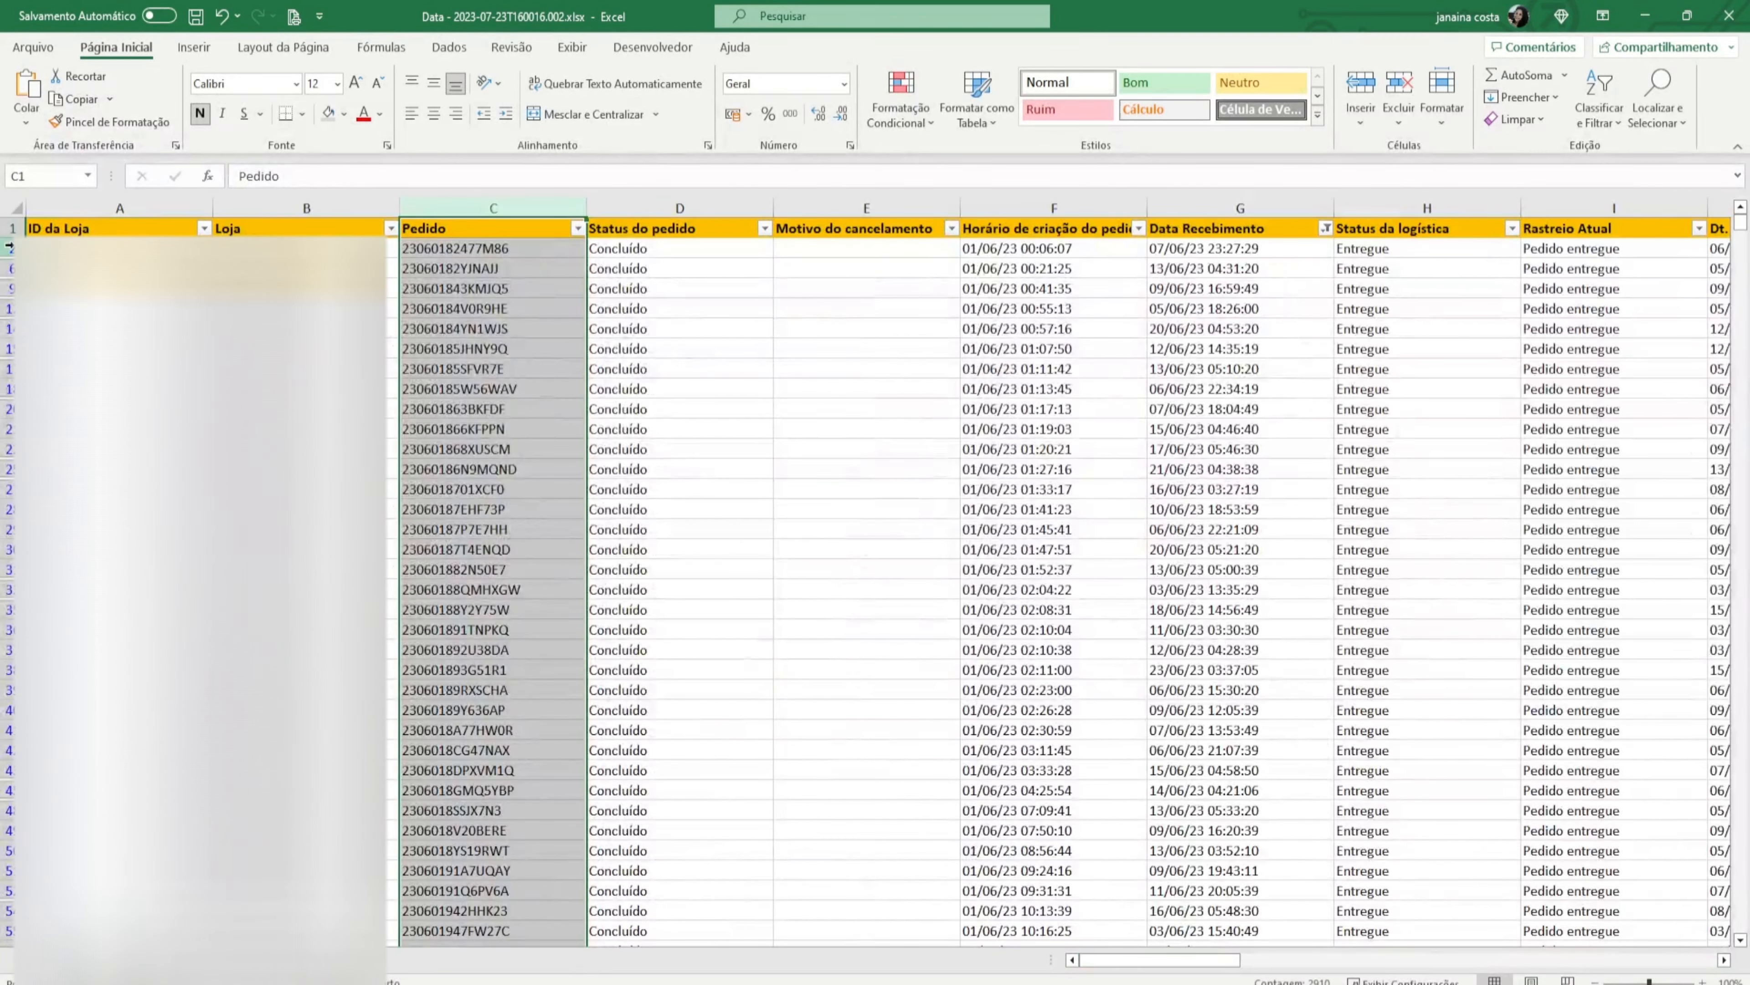
click(145, 249)
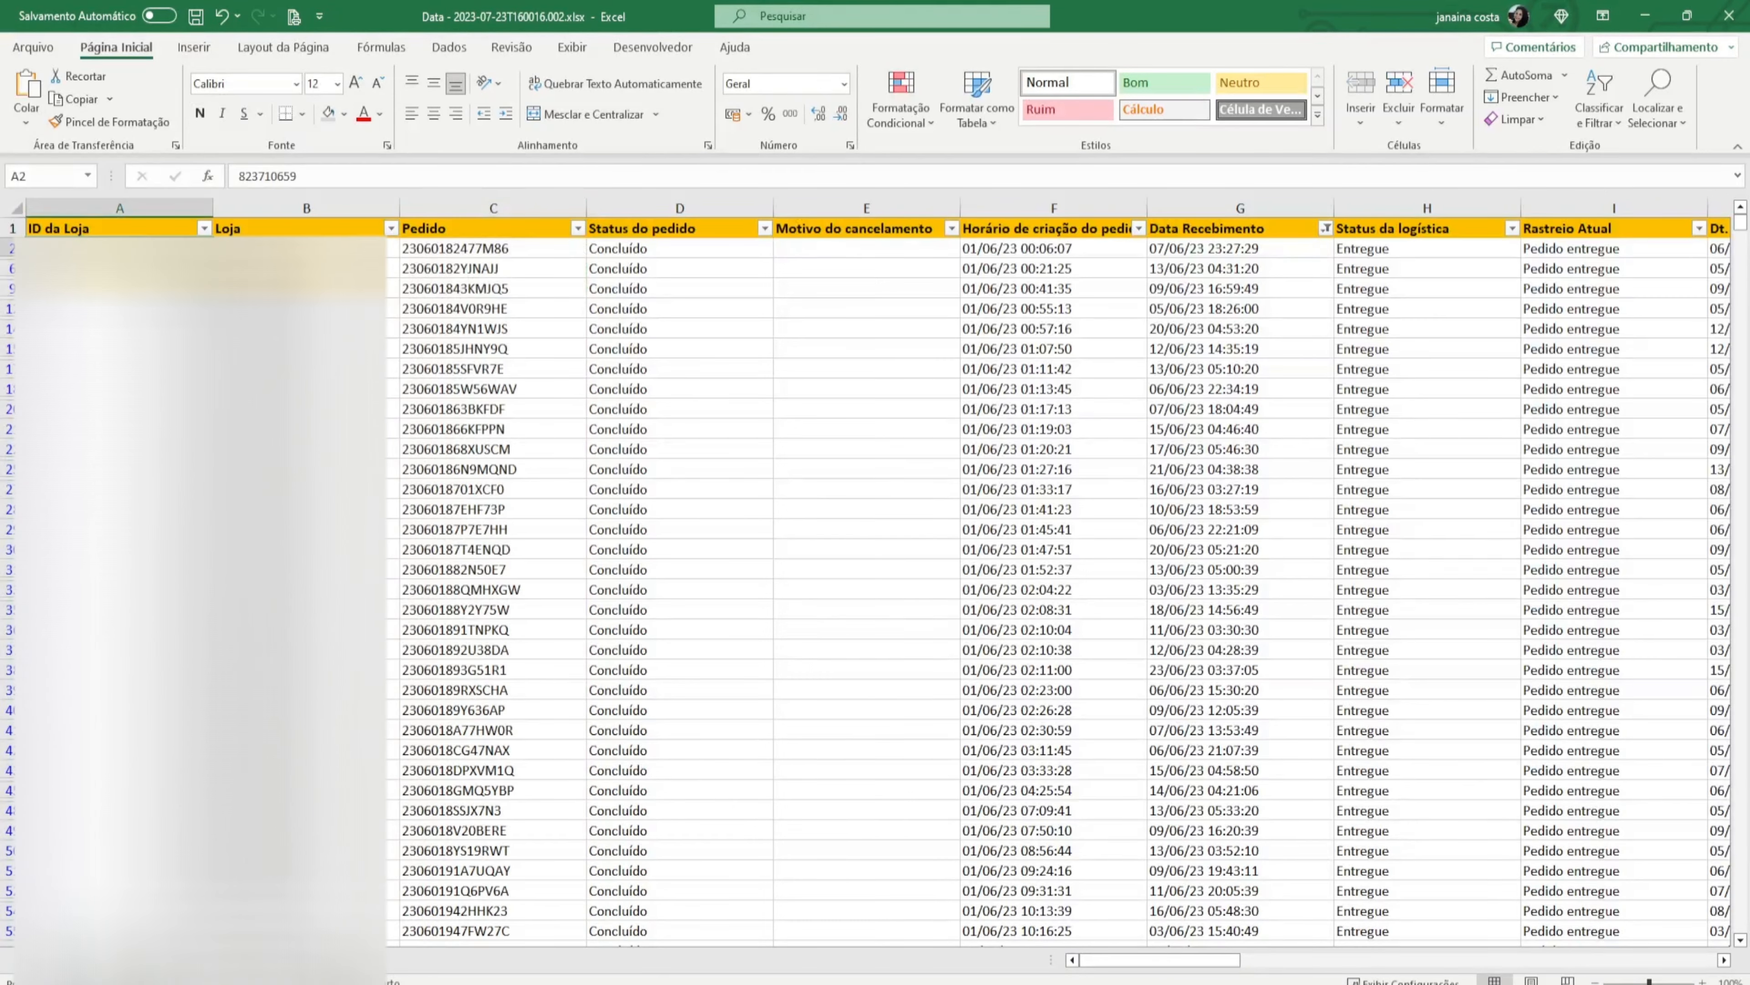
scroll(86, 252, right, 10)
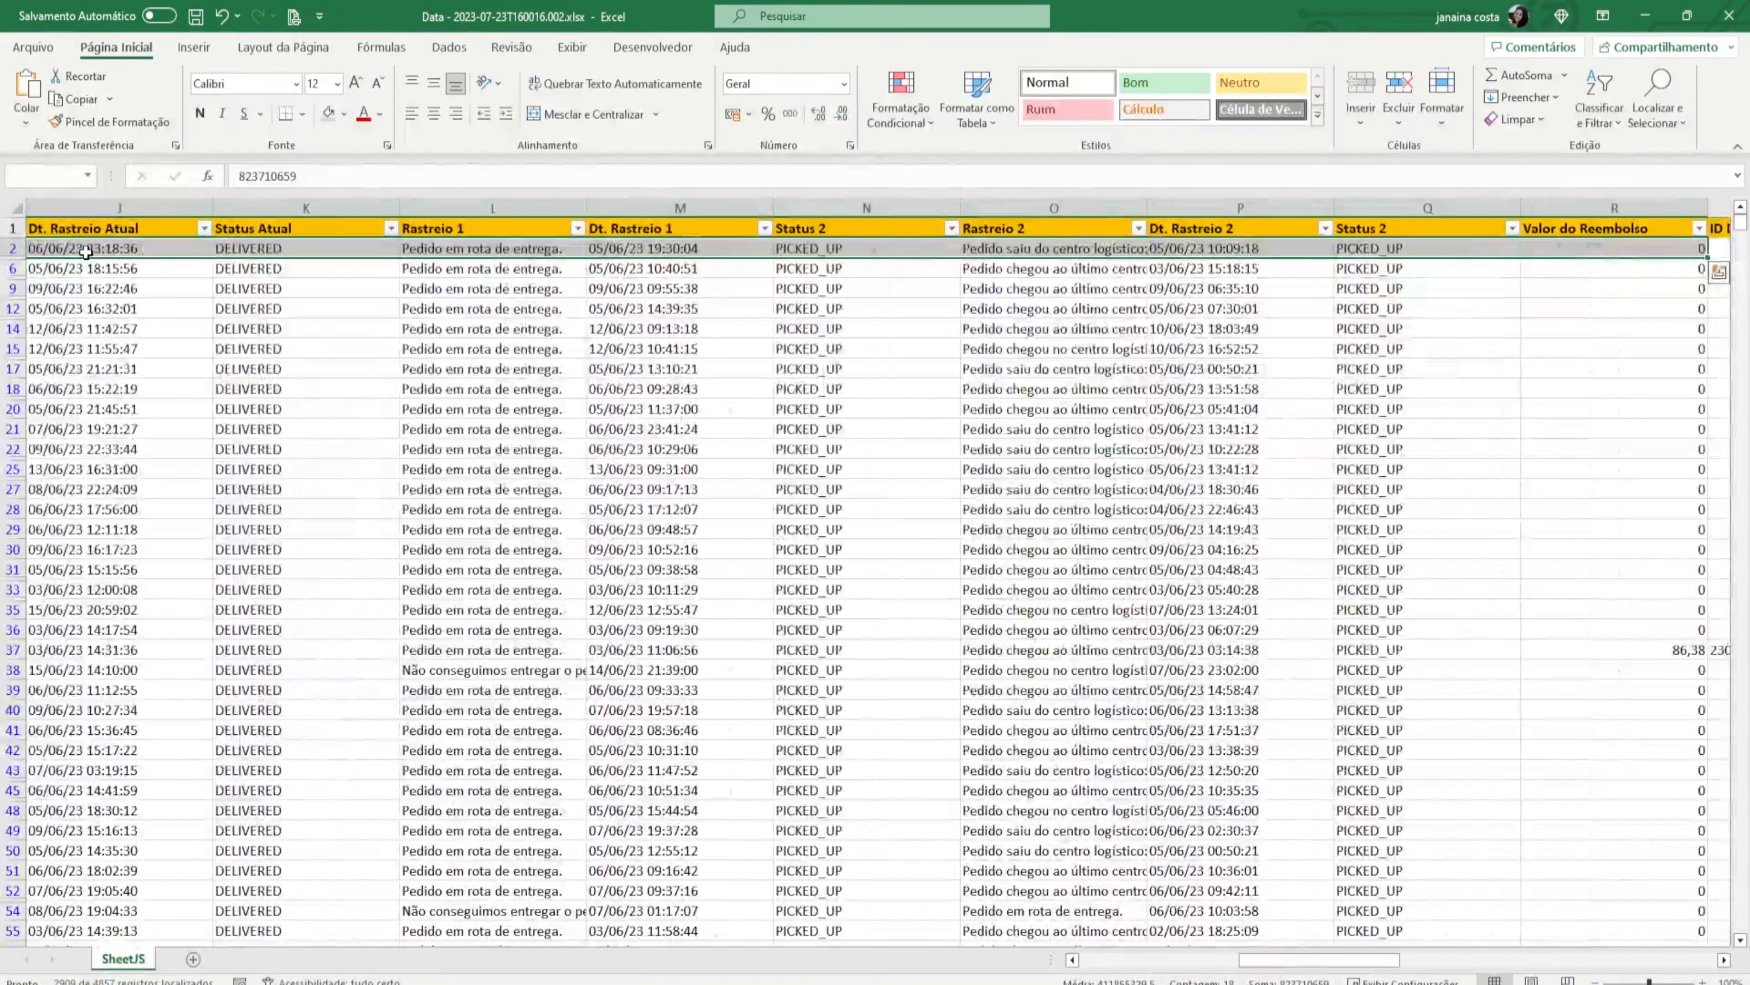
scroll(86, 253, right, 2)
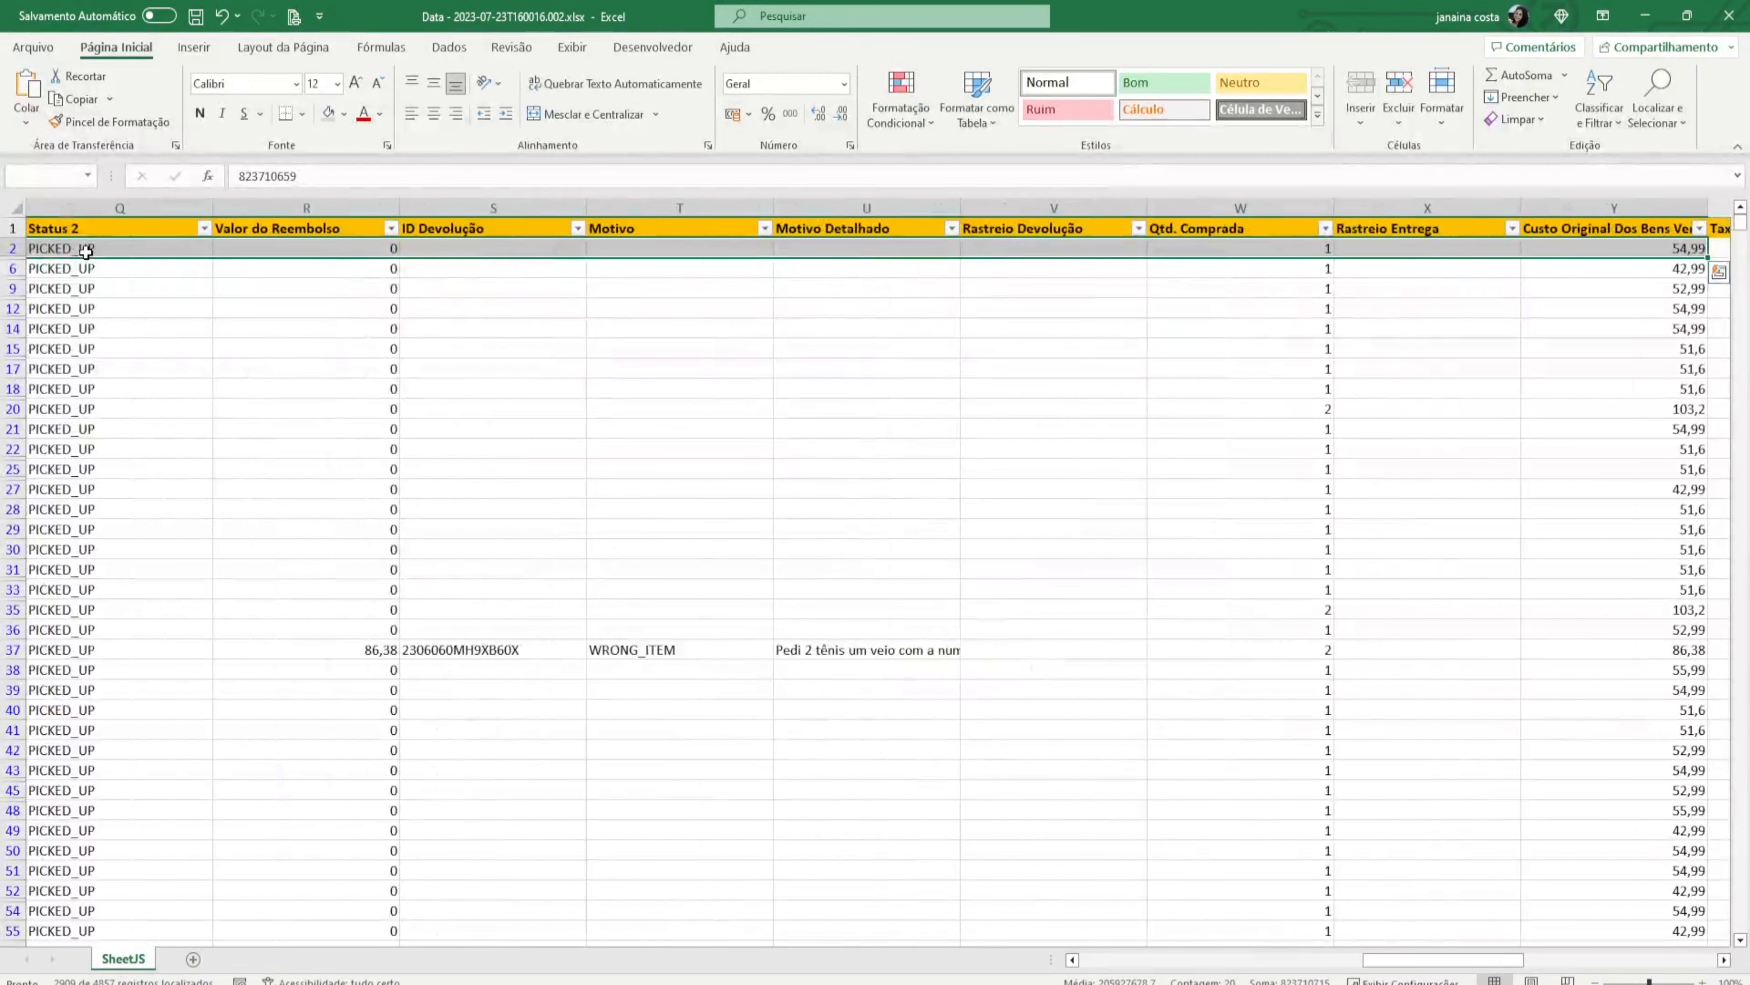
scroll(85, 252, right, 8)
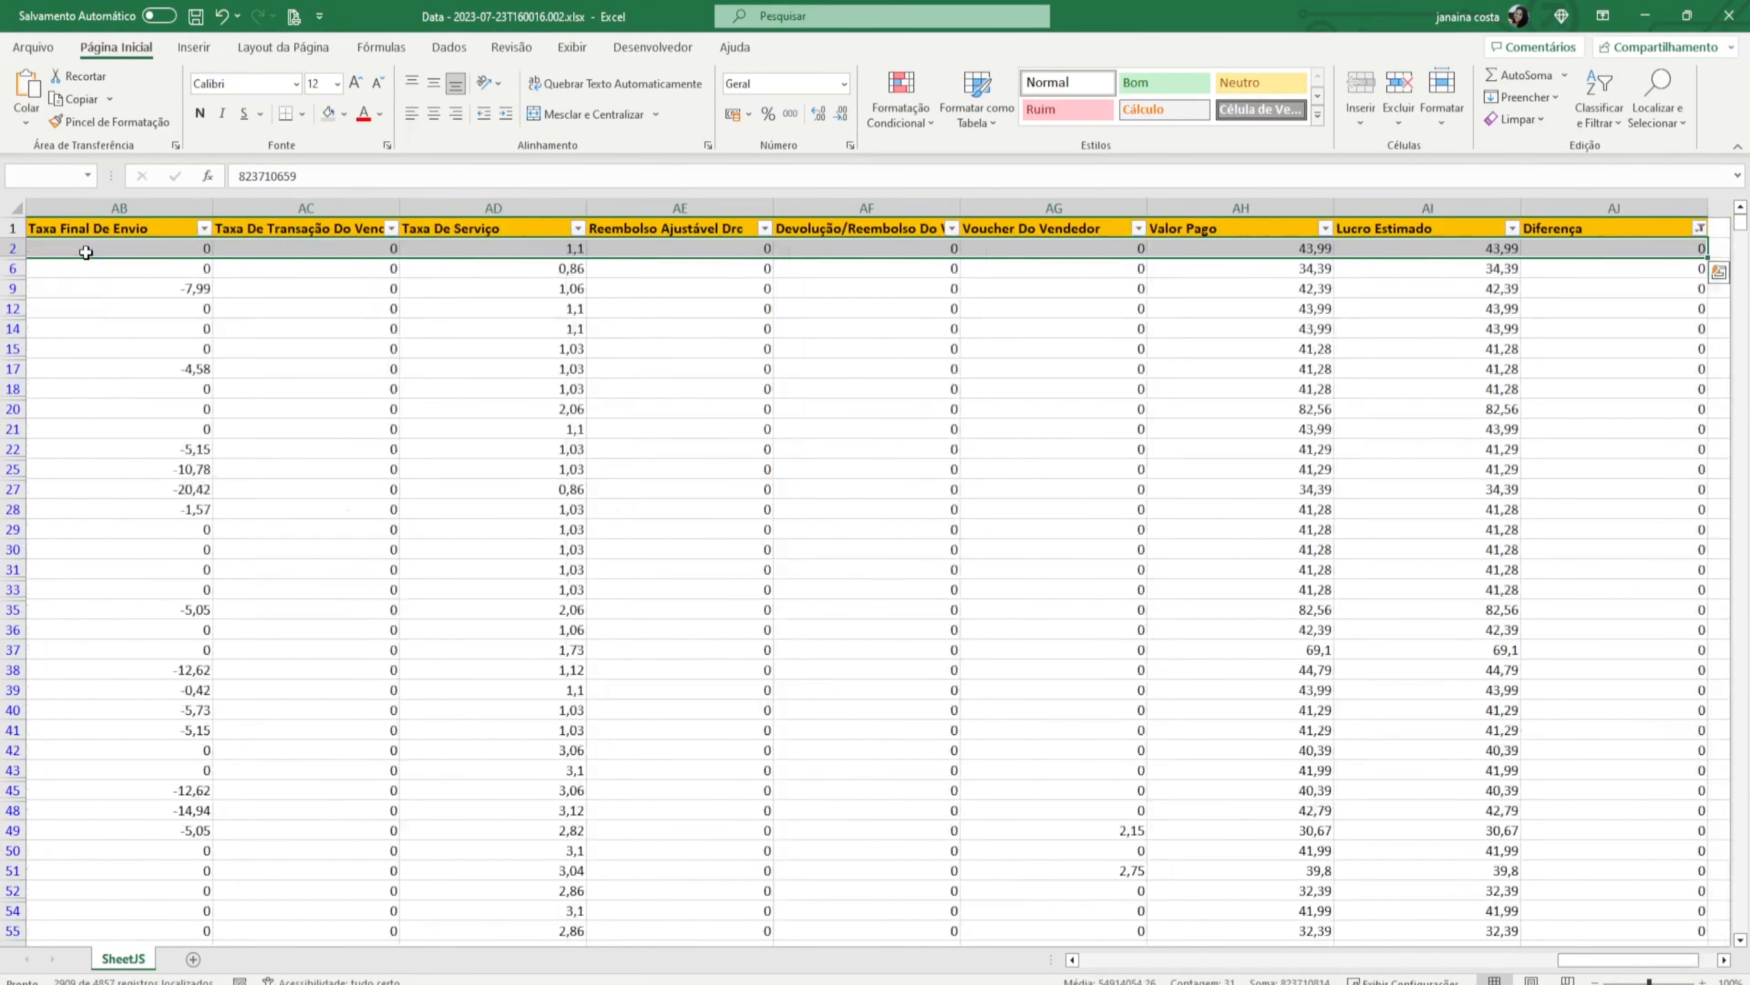
key(ctrl+shift+Down)
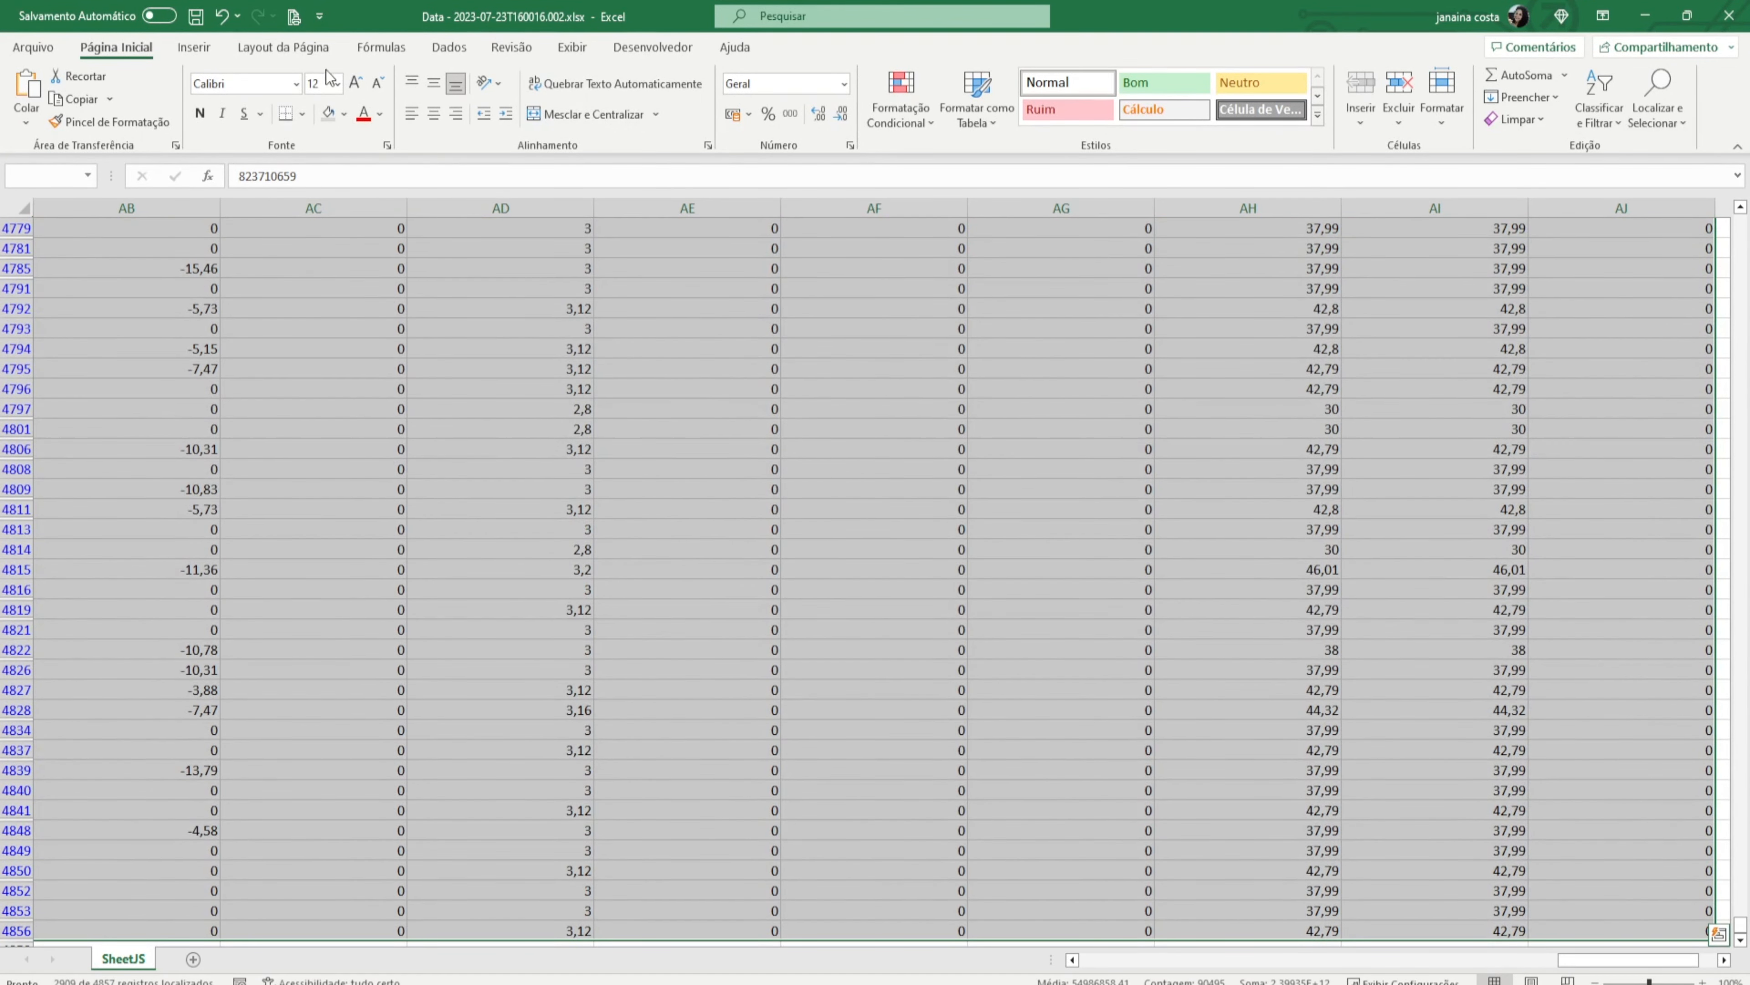
click(345, 117)
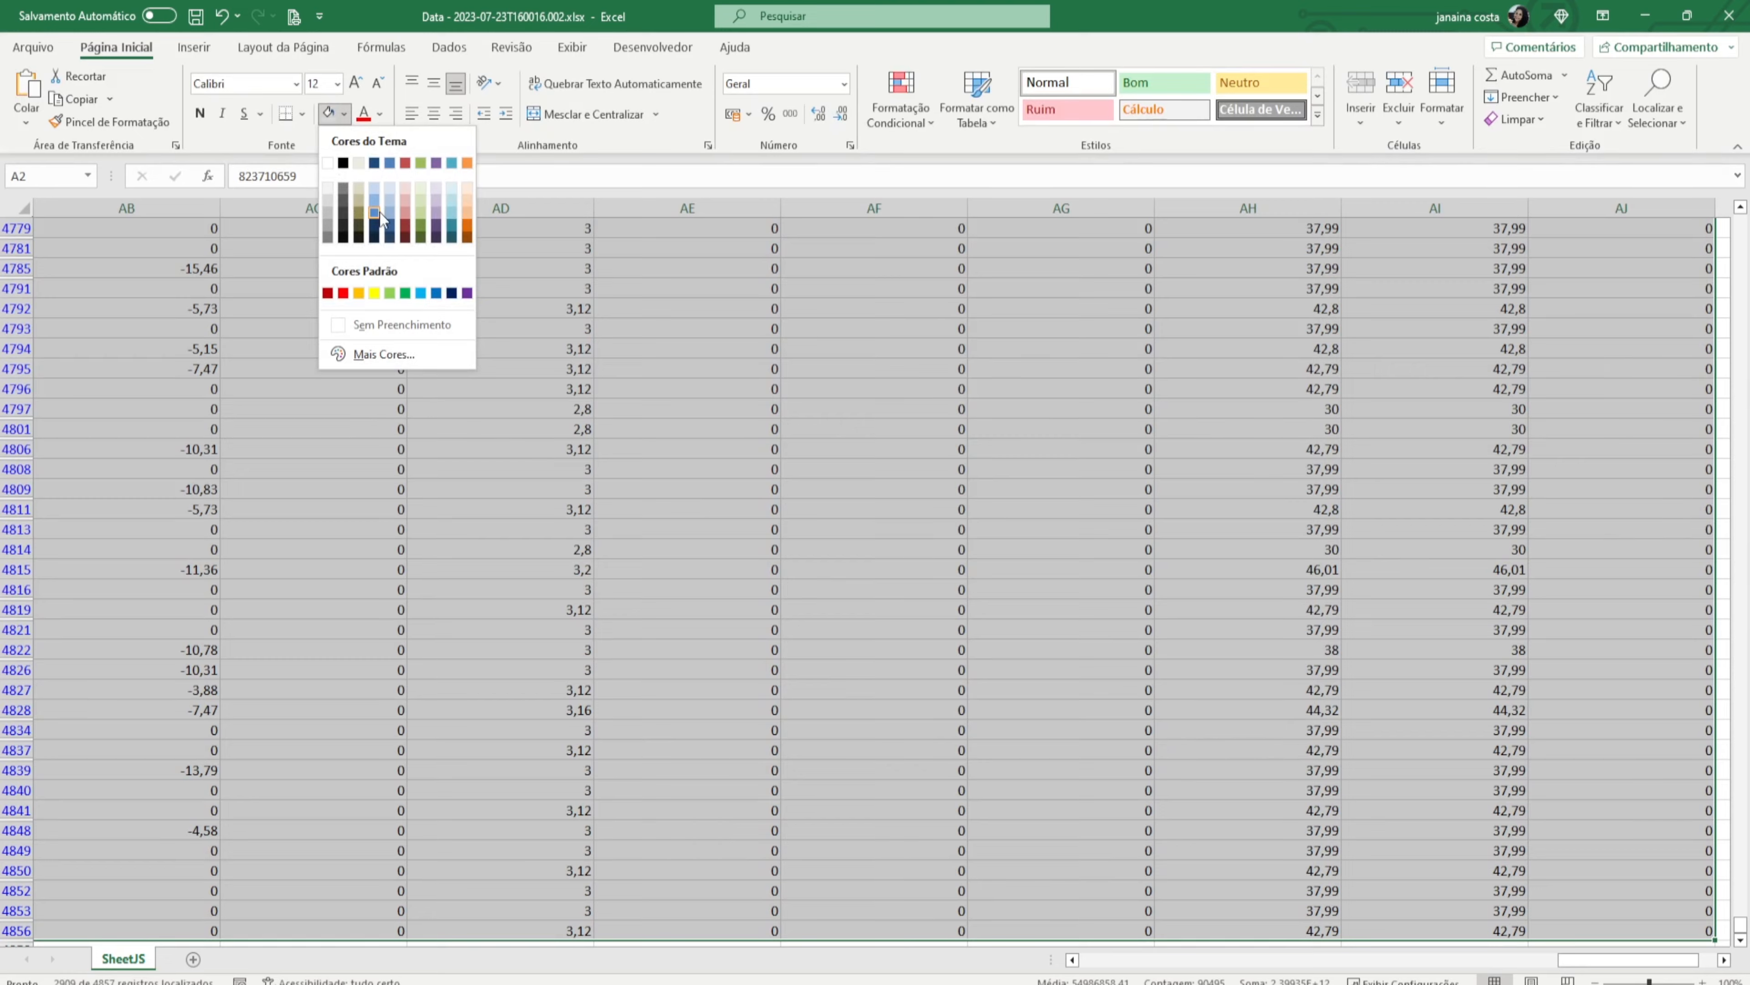
click(381, 213)
Clear all filters and filter the Horário de criação do pedido column by colour to show only cells with no fill.
click(1599, 97)
click(1624, 249)
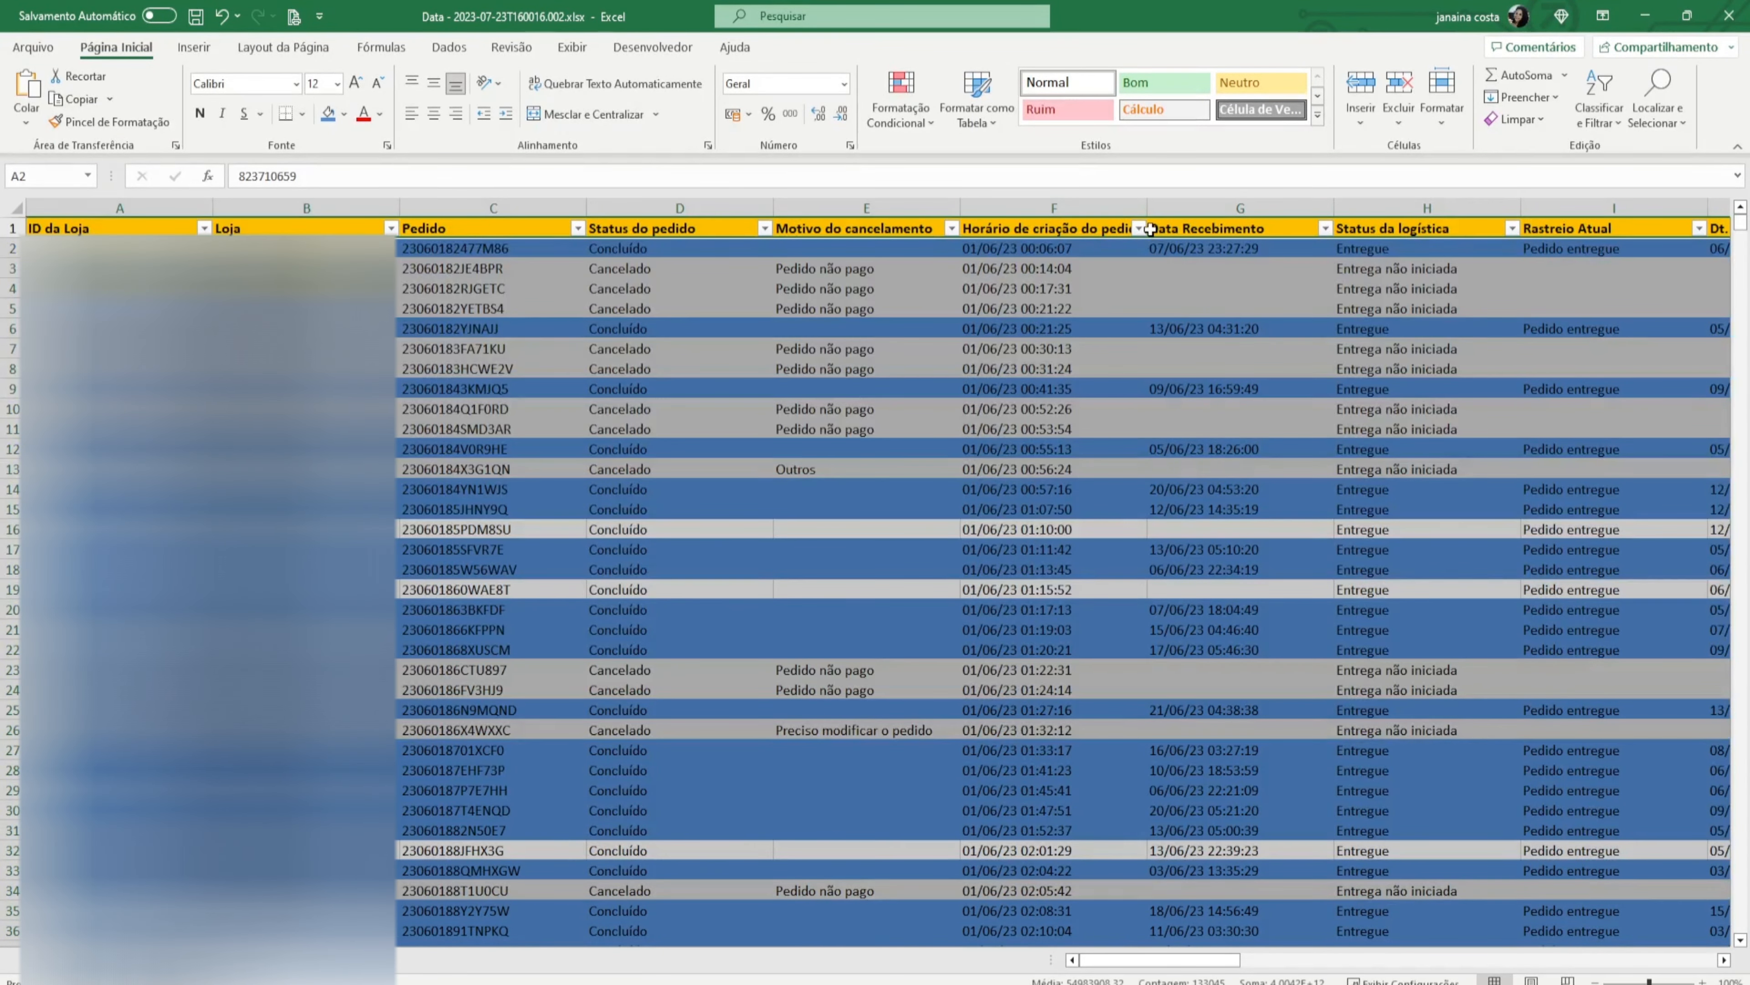
click(1139, 227)
mouse_move(1103, 383)
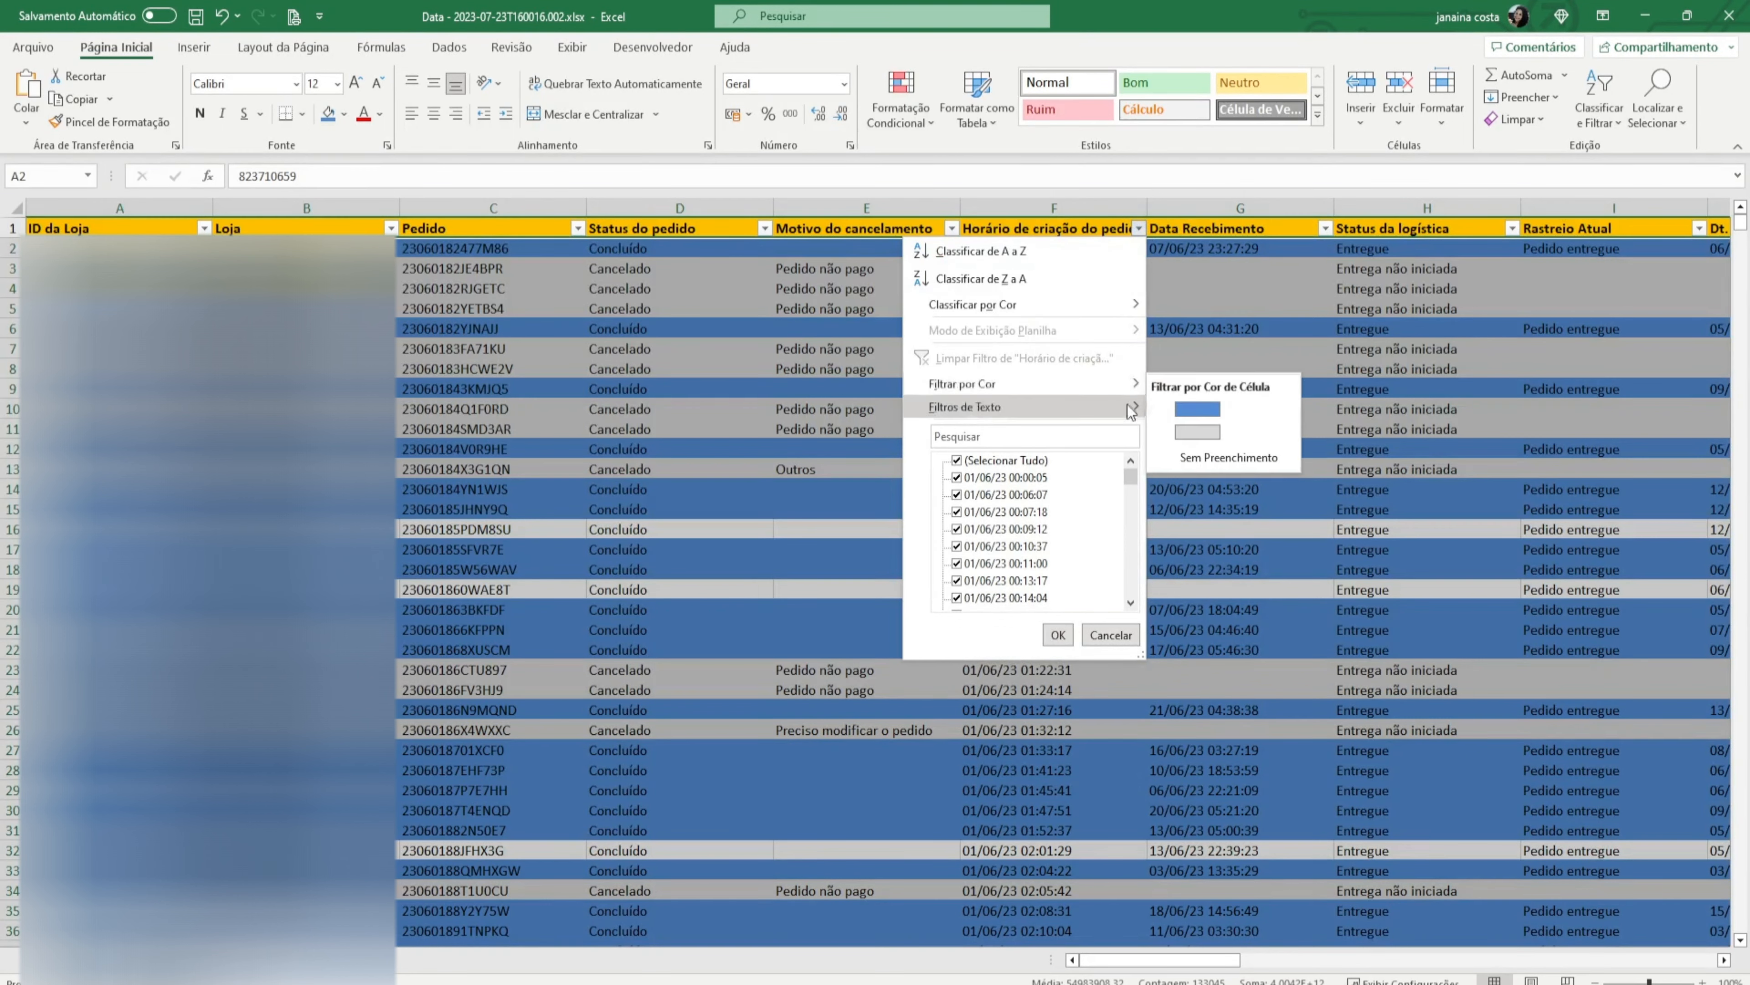
click(1201, 461)
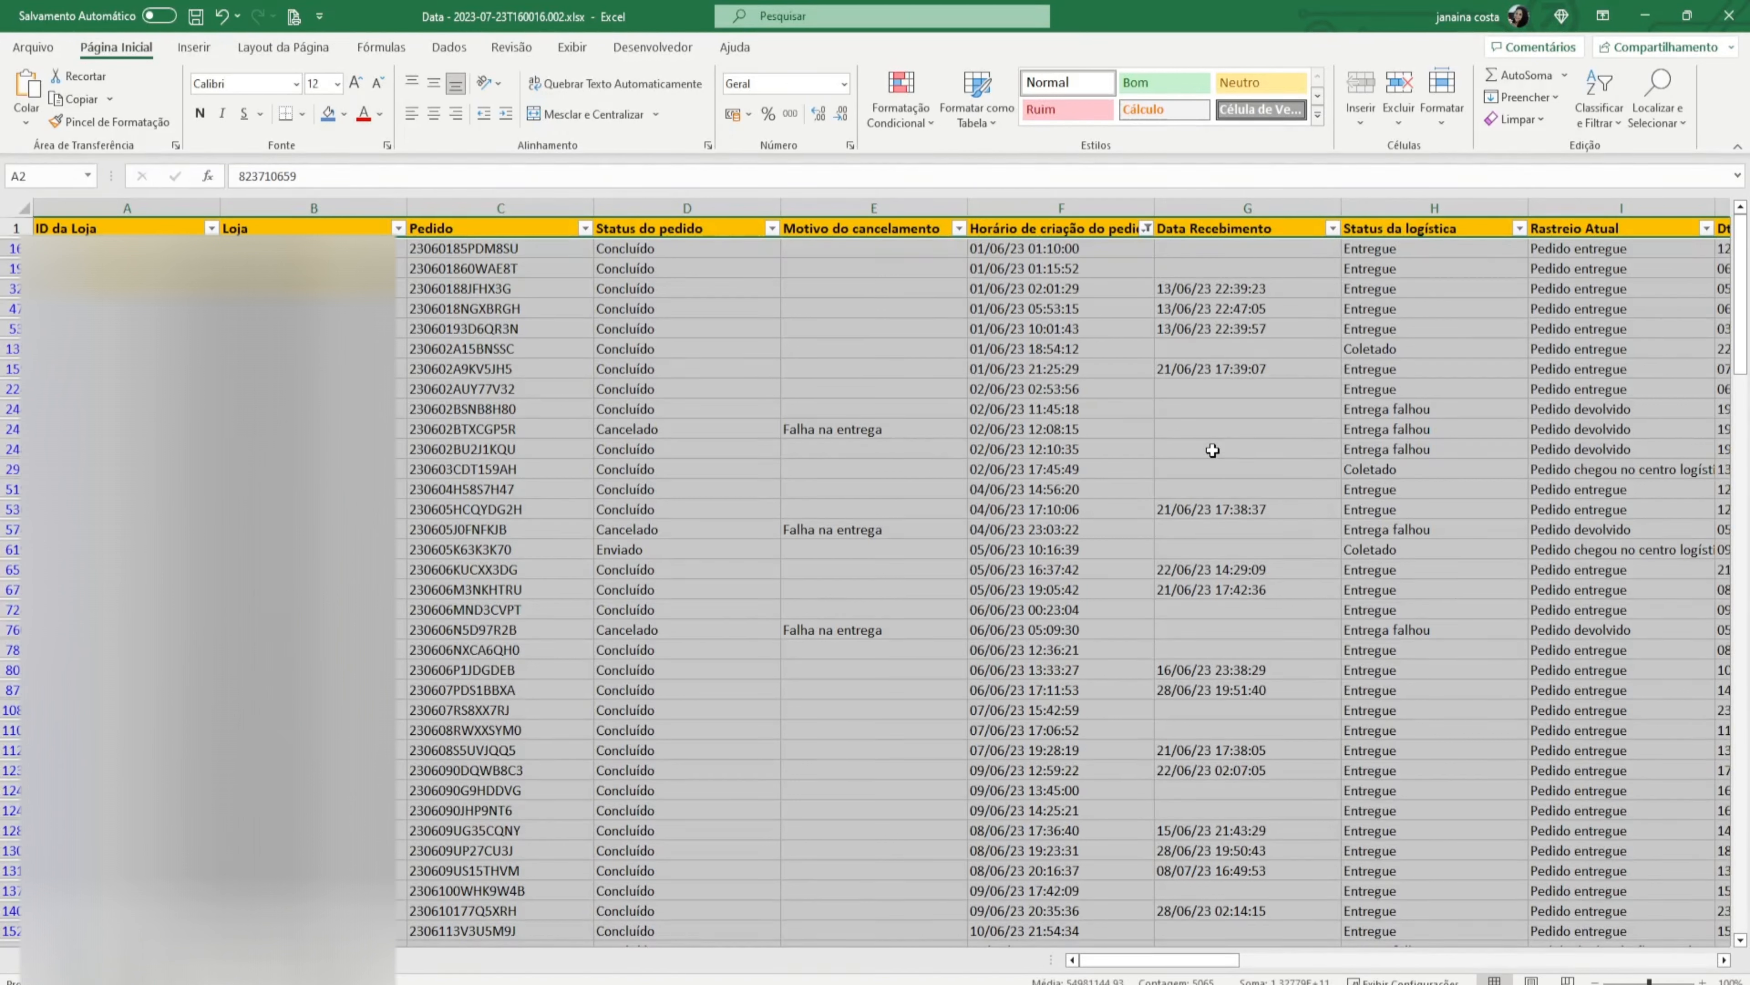
Select the whole Pedido column to count the remaining orders and review their Diferença values.
click(1237, 830)
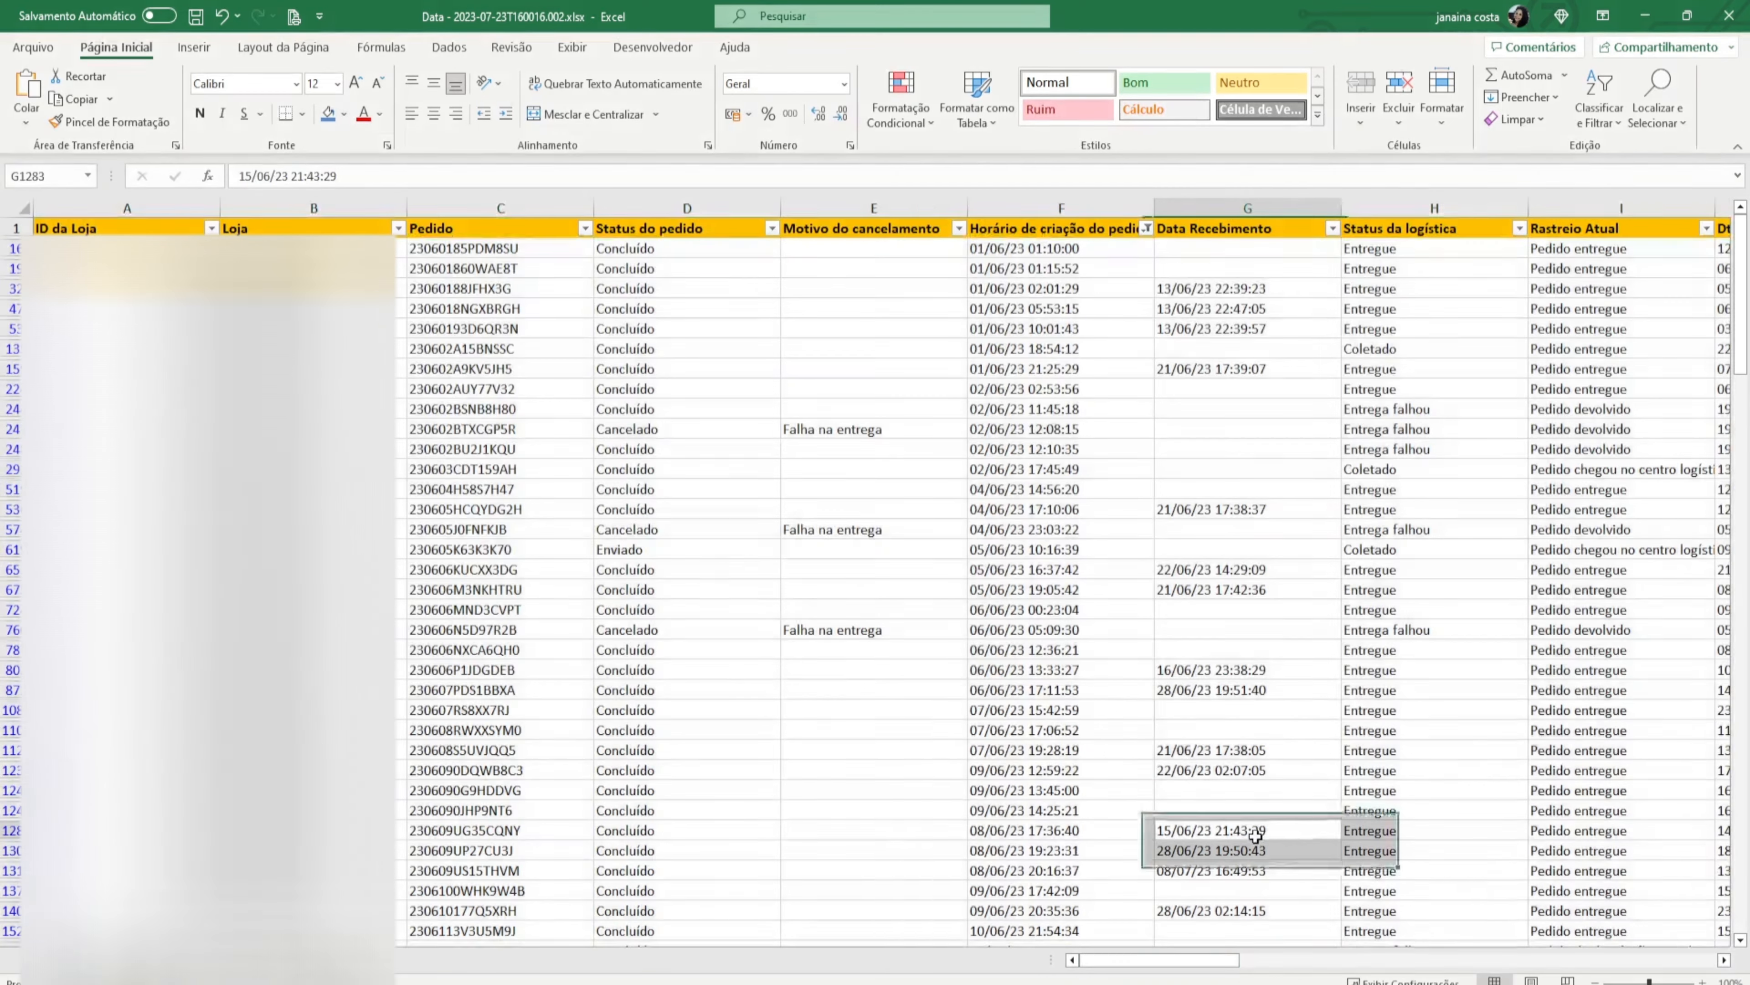
click(434, 208)
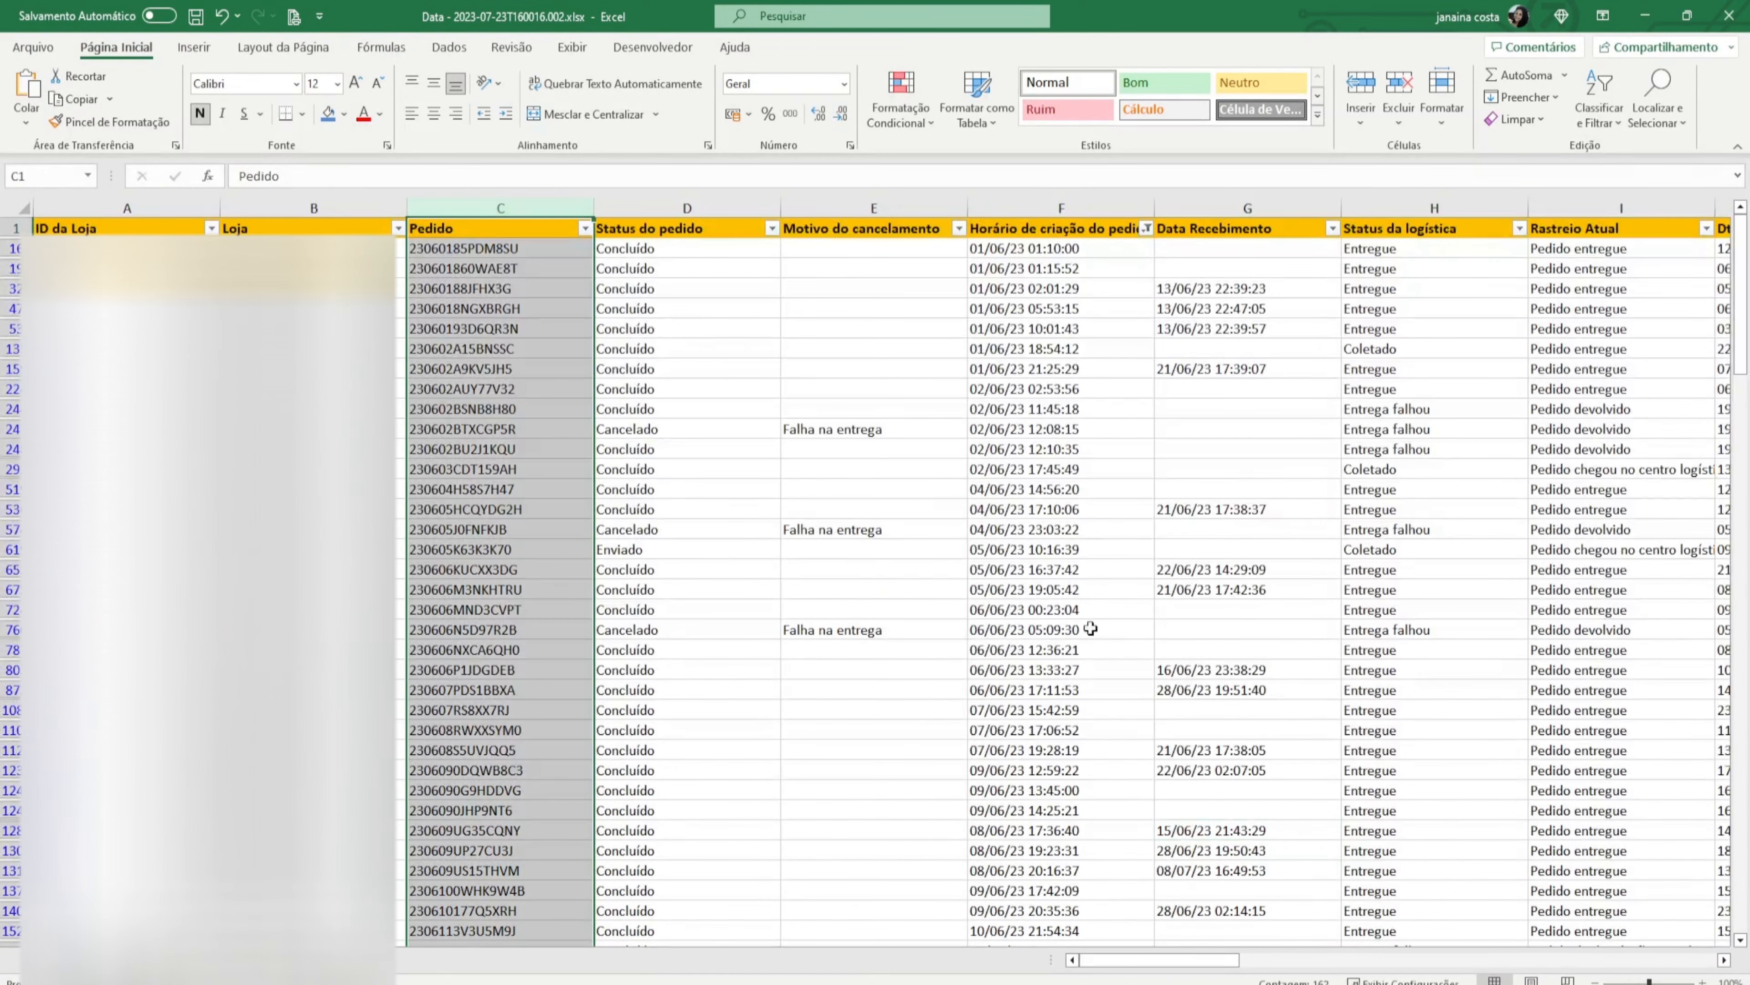
drag(1196, 960, 1660, 960)
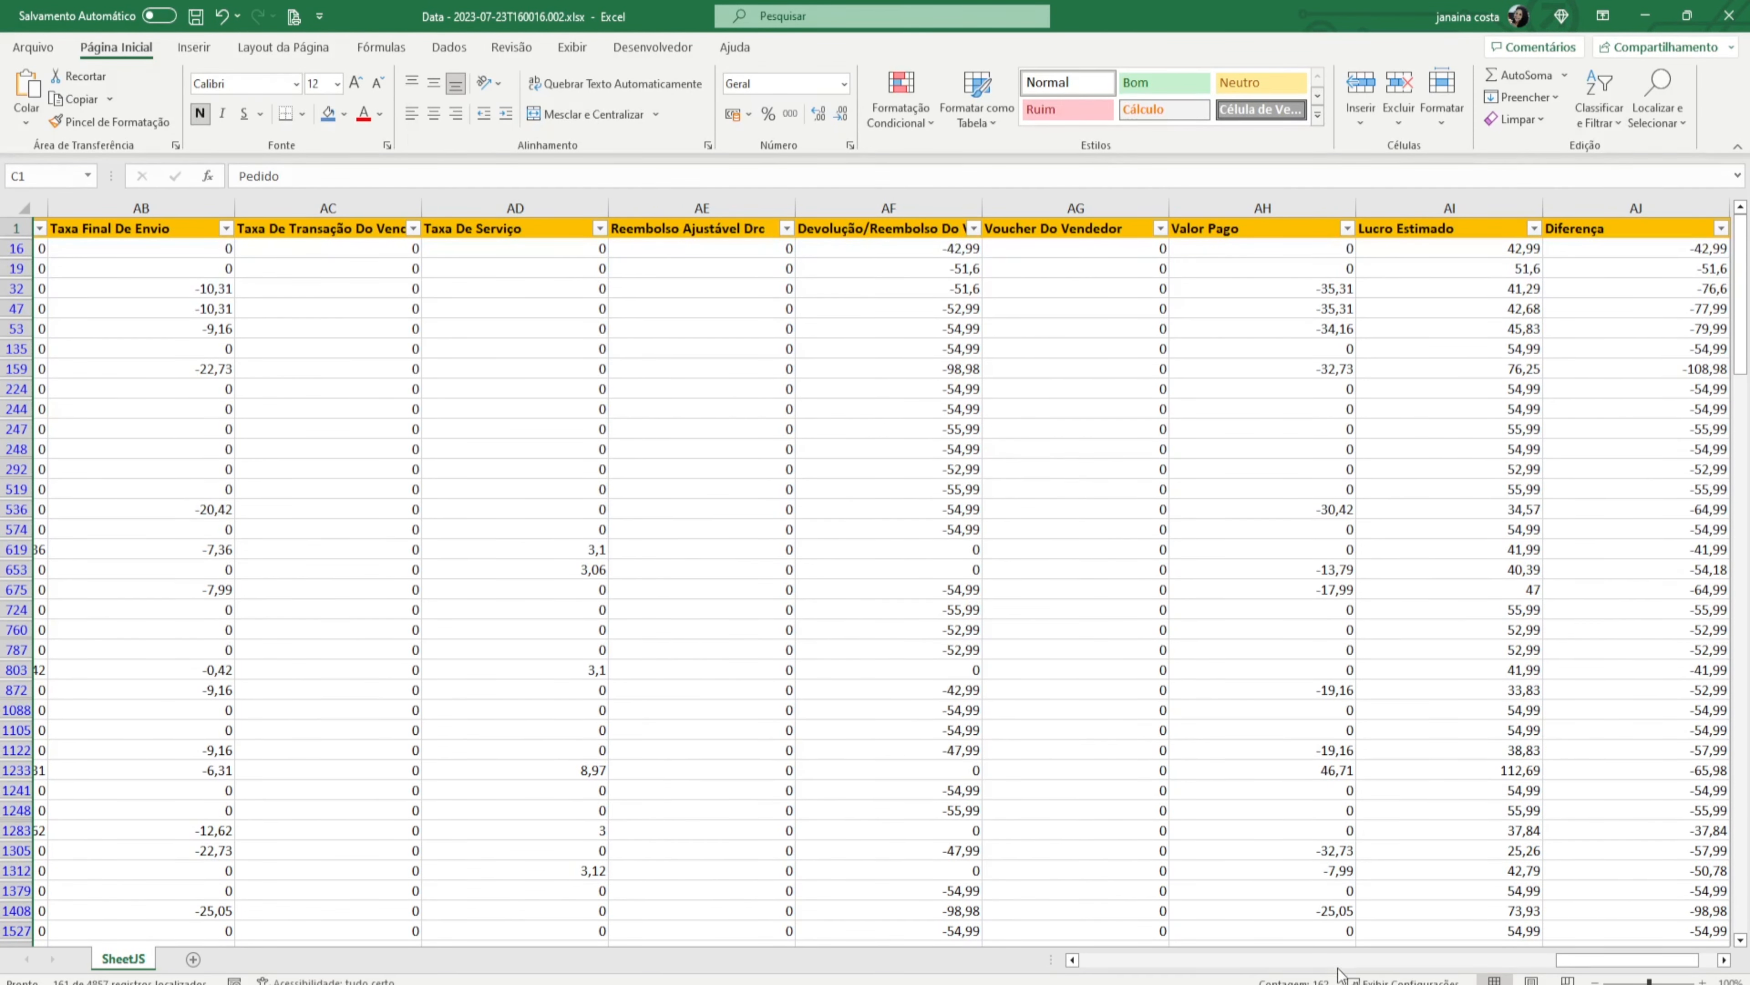
Review the return details and the Rastreio Devolução filter values of the remaining orders, and return to the Diferença column.
drag(1591, 962, 1401, 966)
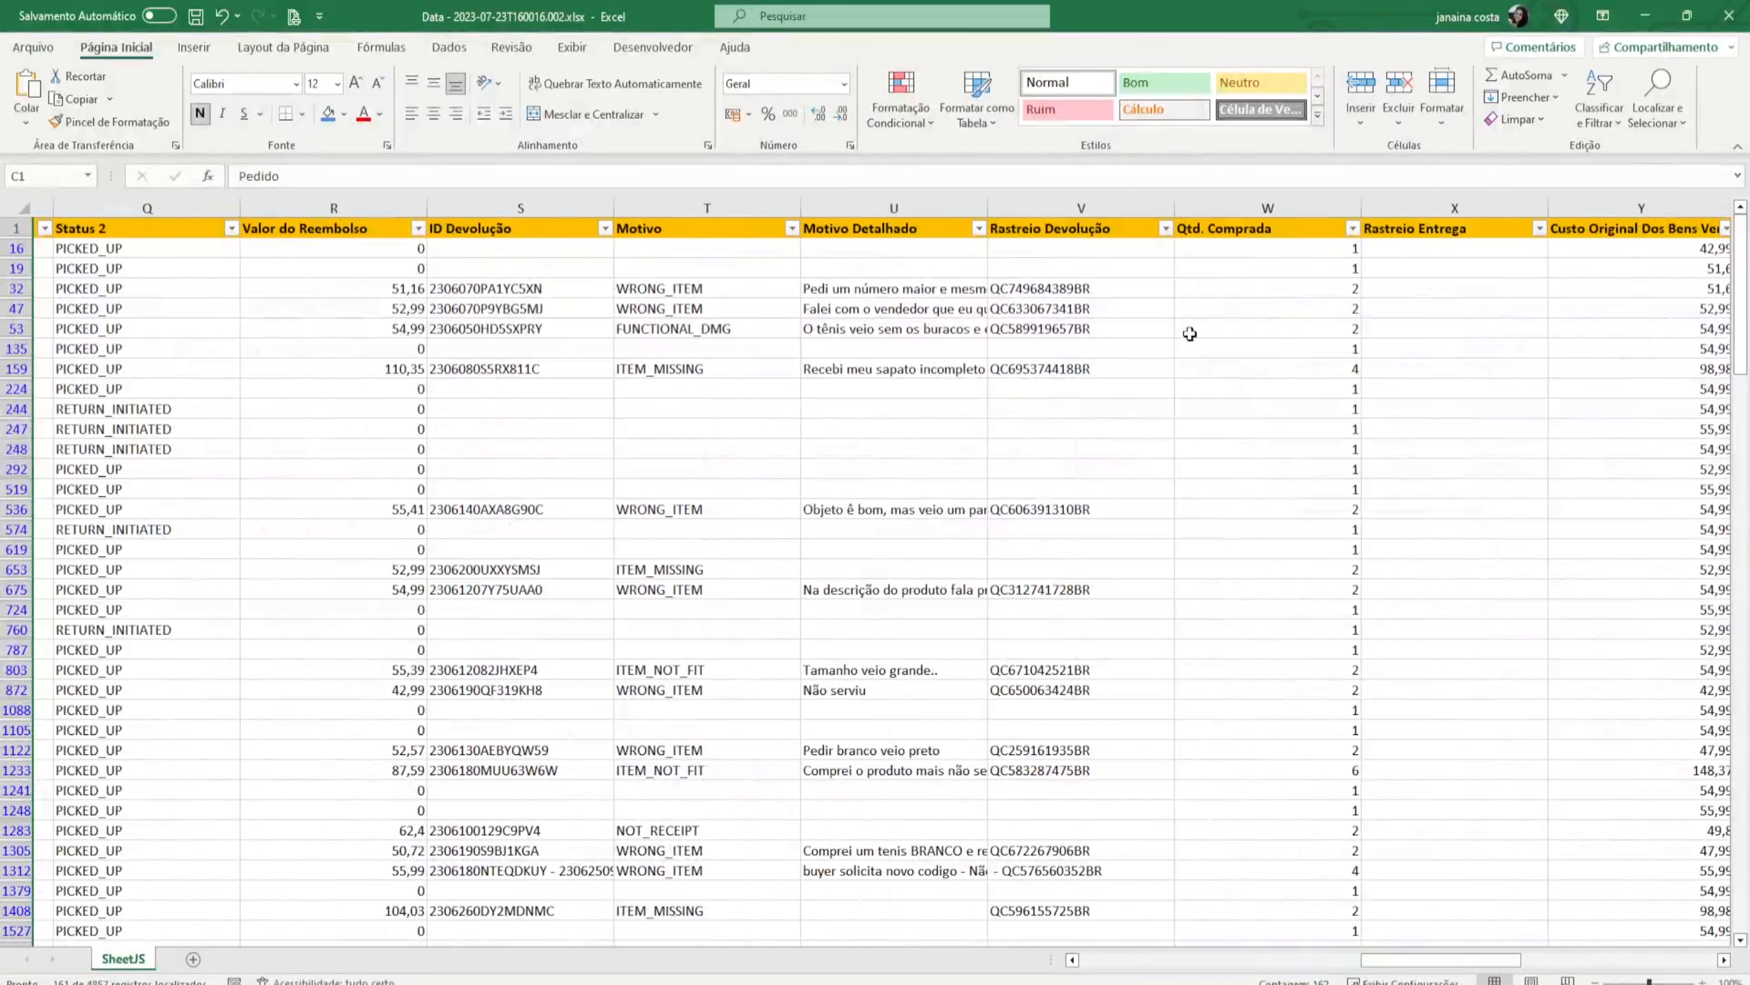
click(1165, 229)
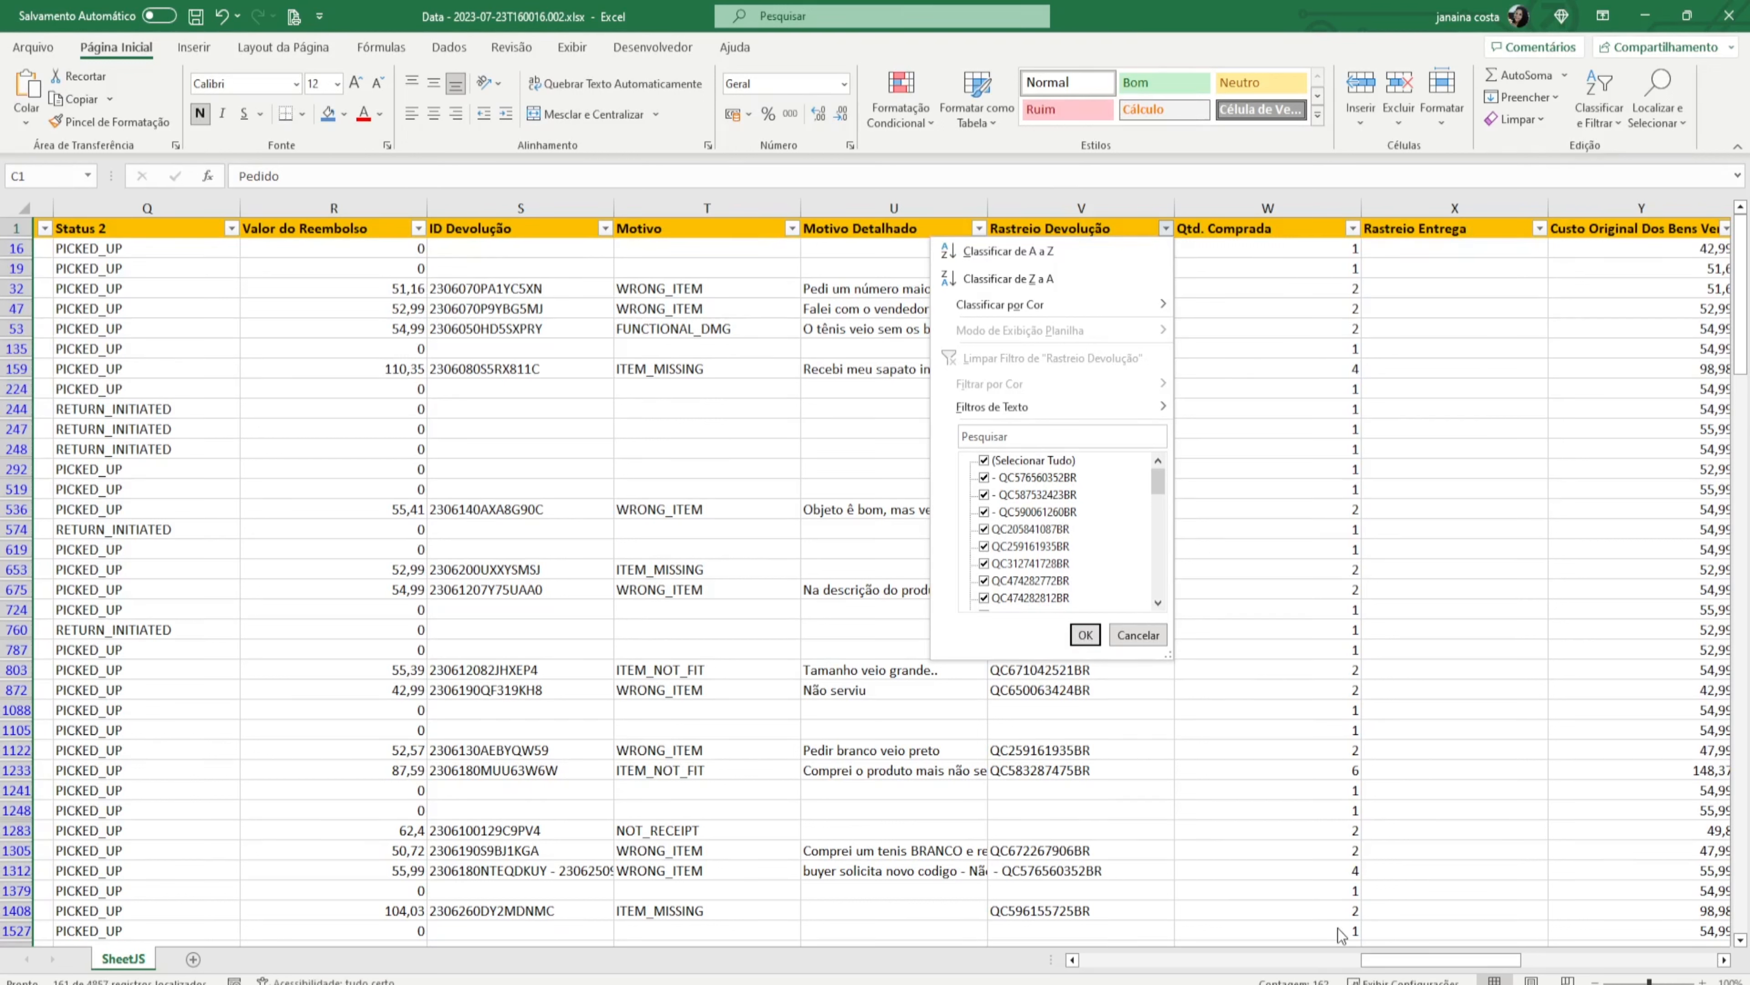
drag(1399, 960, 1662, 972)
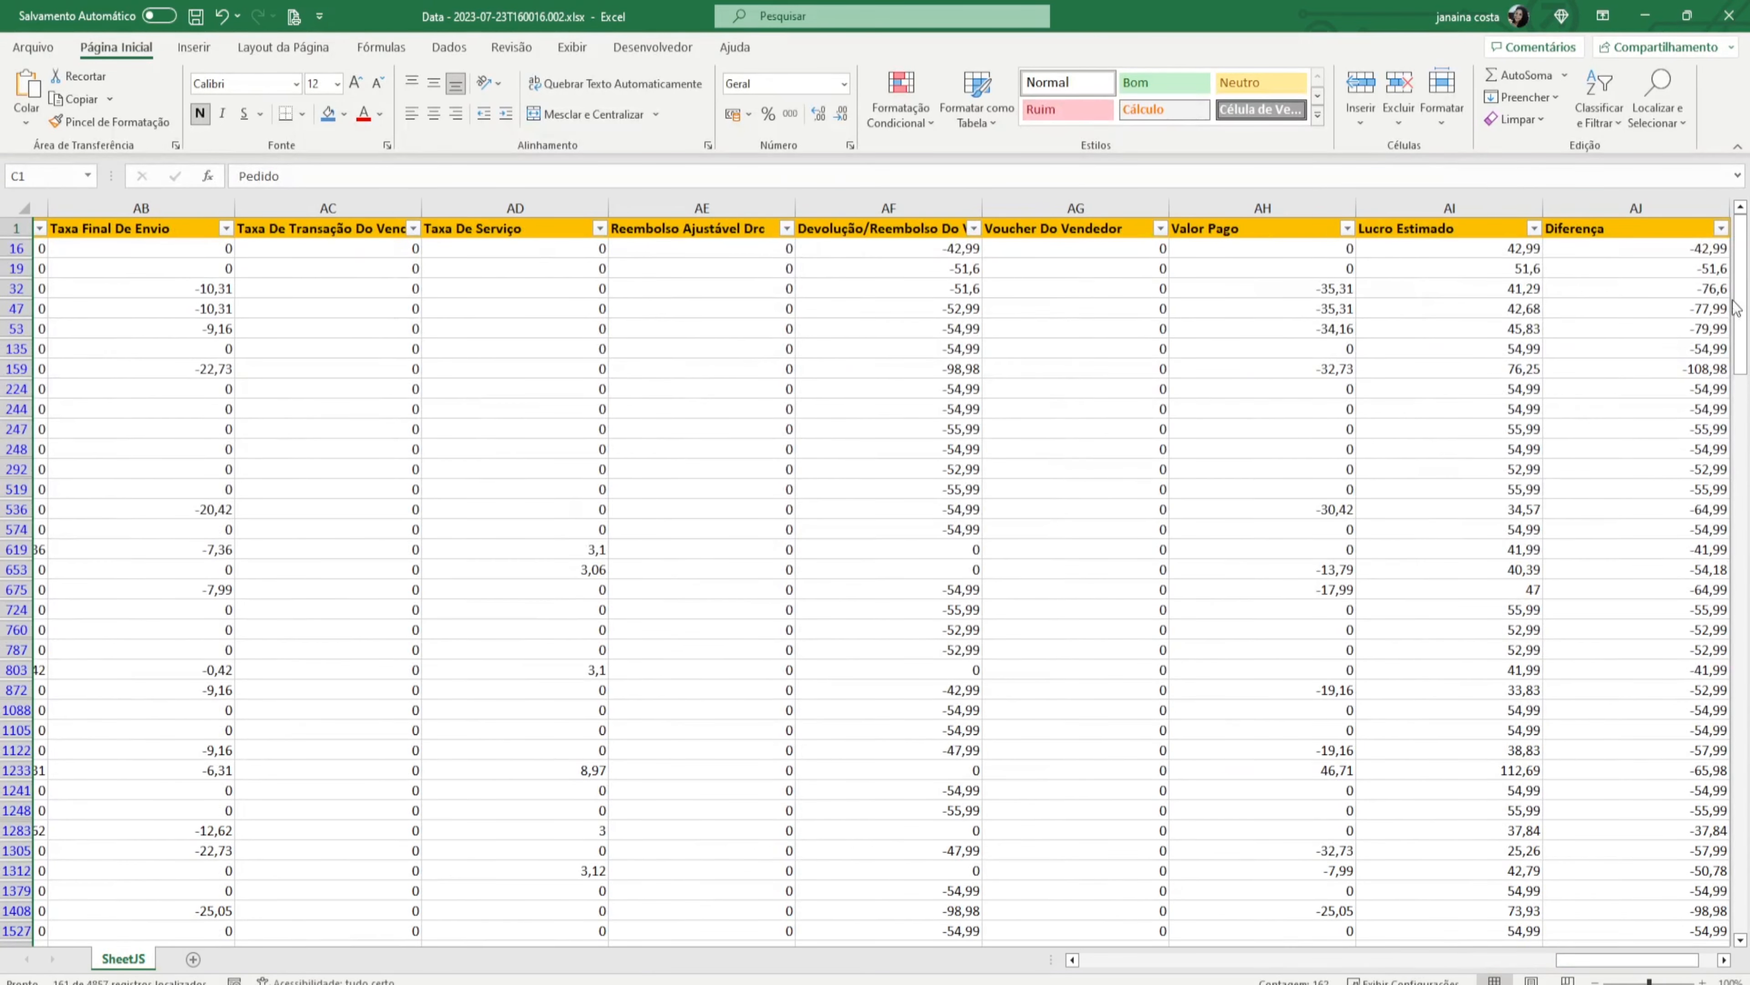
Examine the charges, return details, tracking statuses and order statuses of the remaining orders with payment differences.
click(1708, 290)
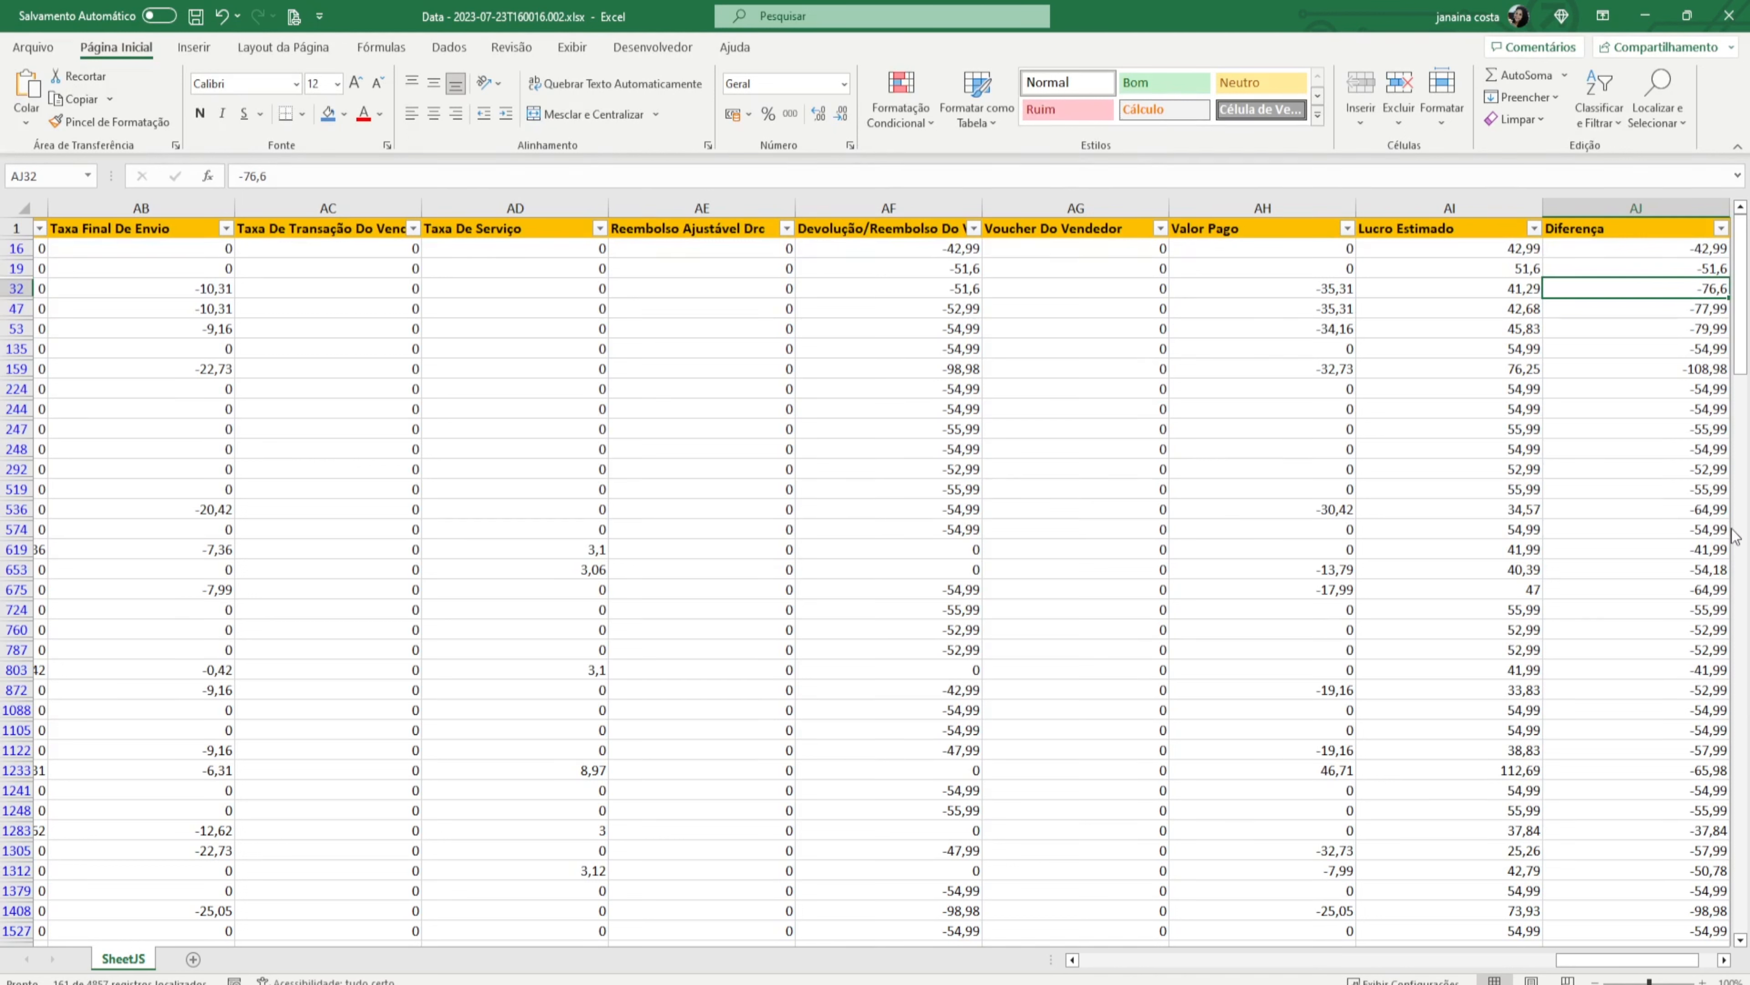
drag(1640, 960, 1562, 963)
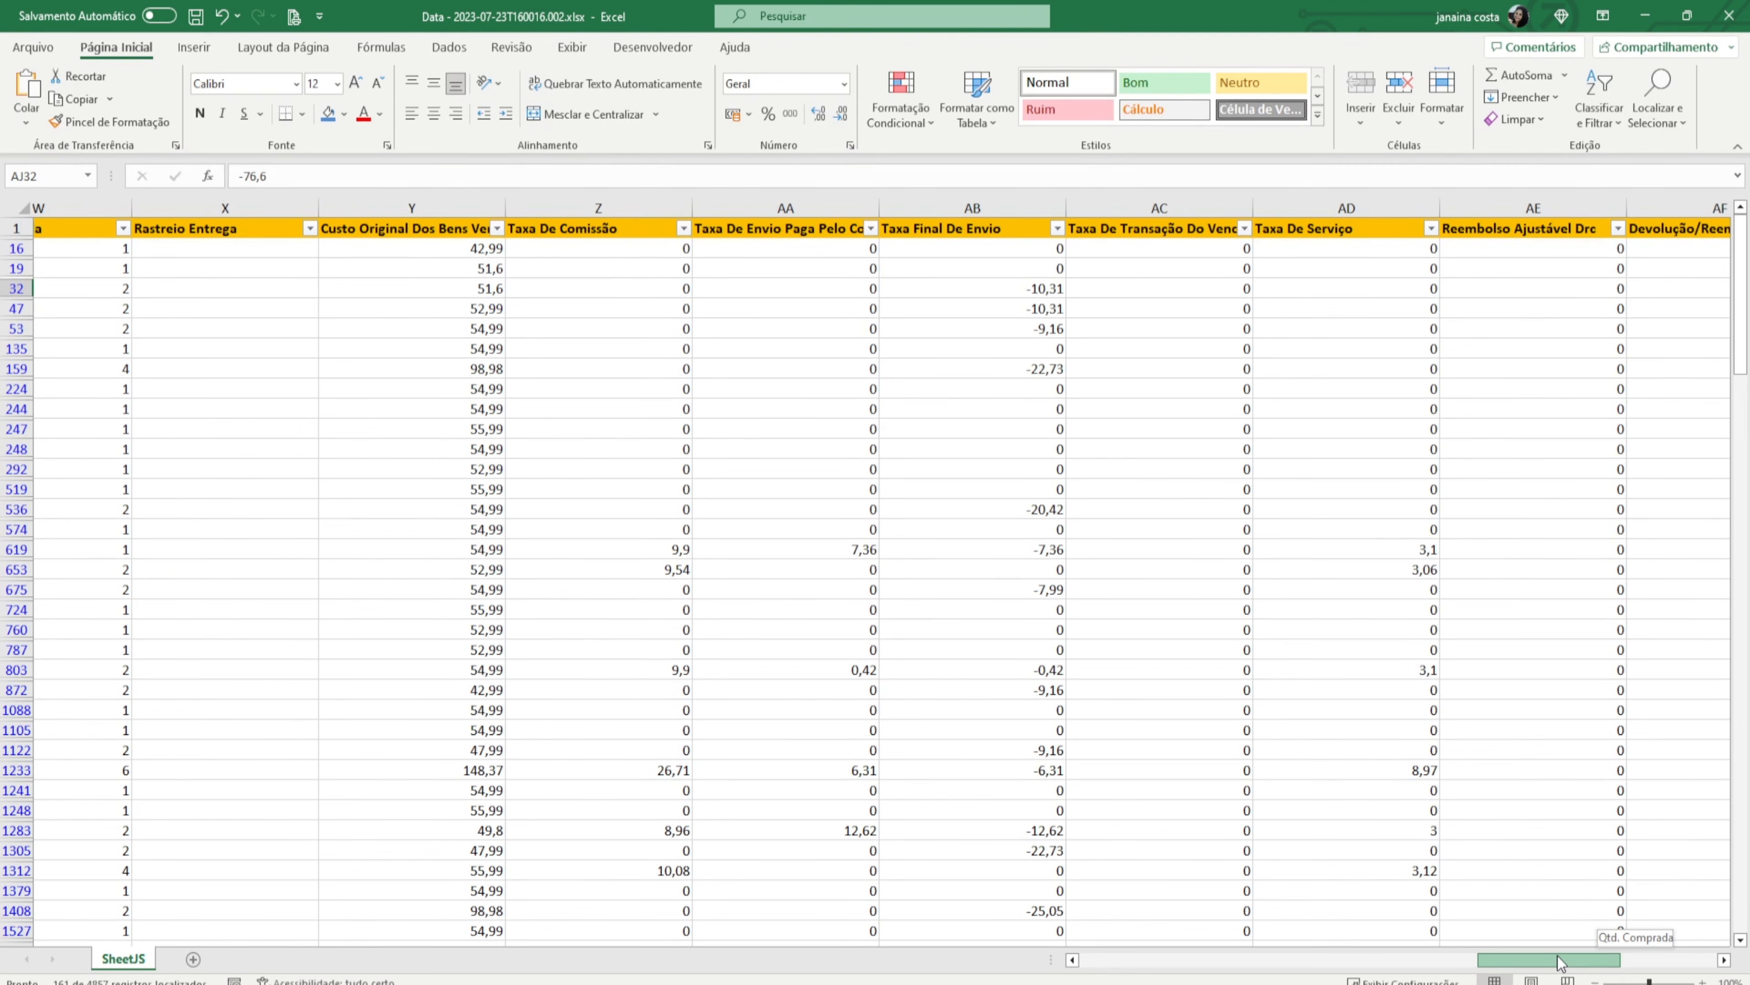
drag(1560, 961, 1454, 962)
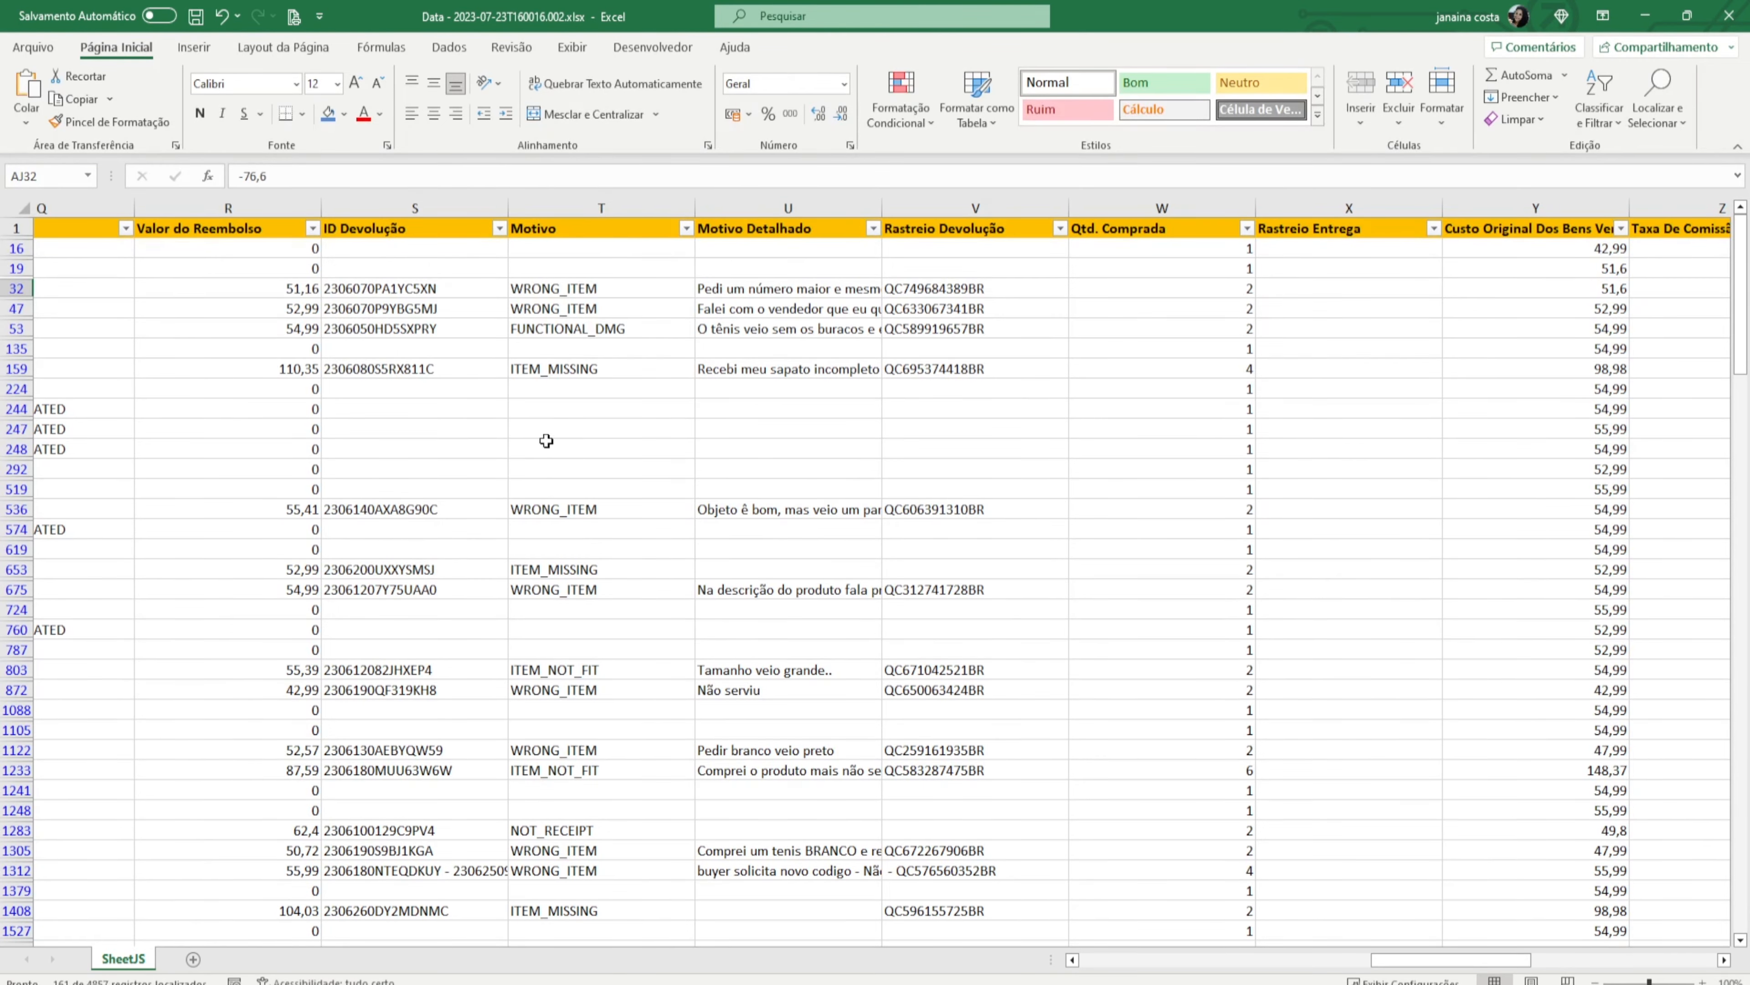
drag(1413, 959, 1312, 959)
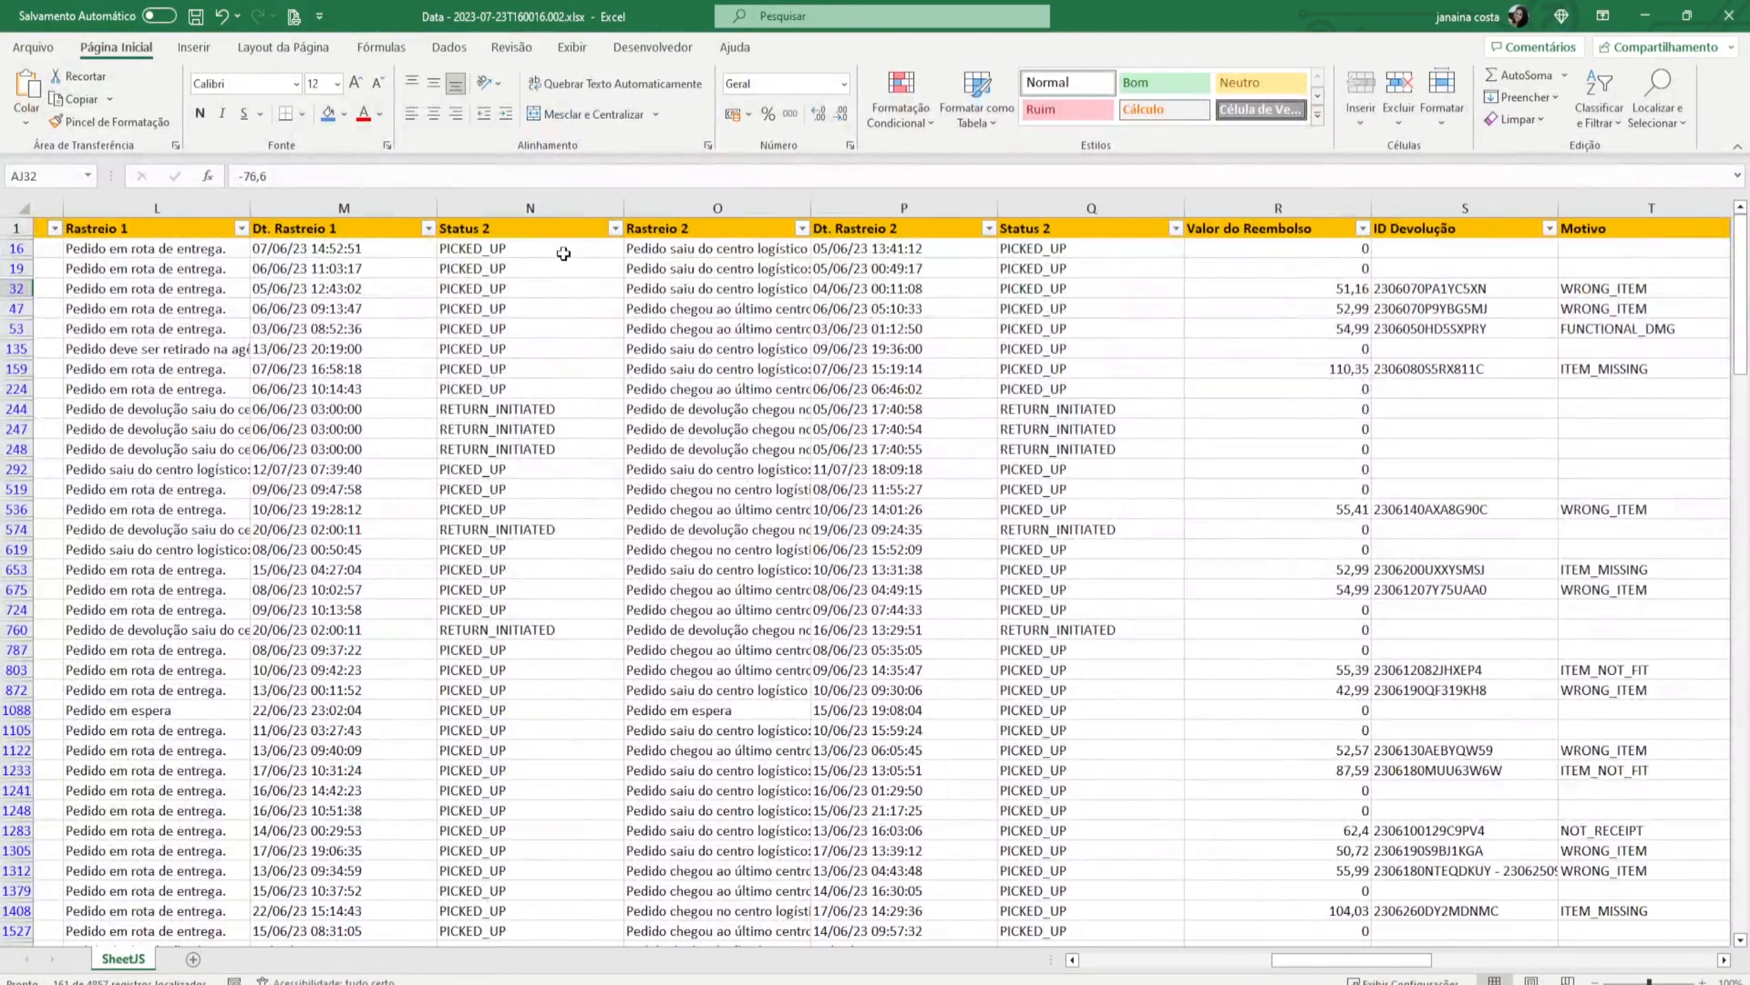
drag(1350, 959, 1205, 959)
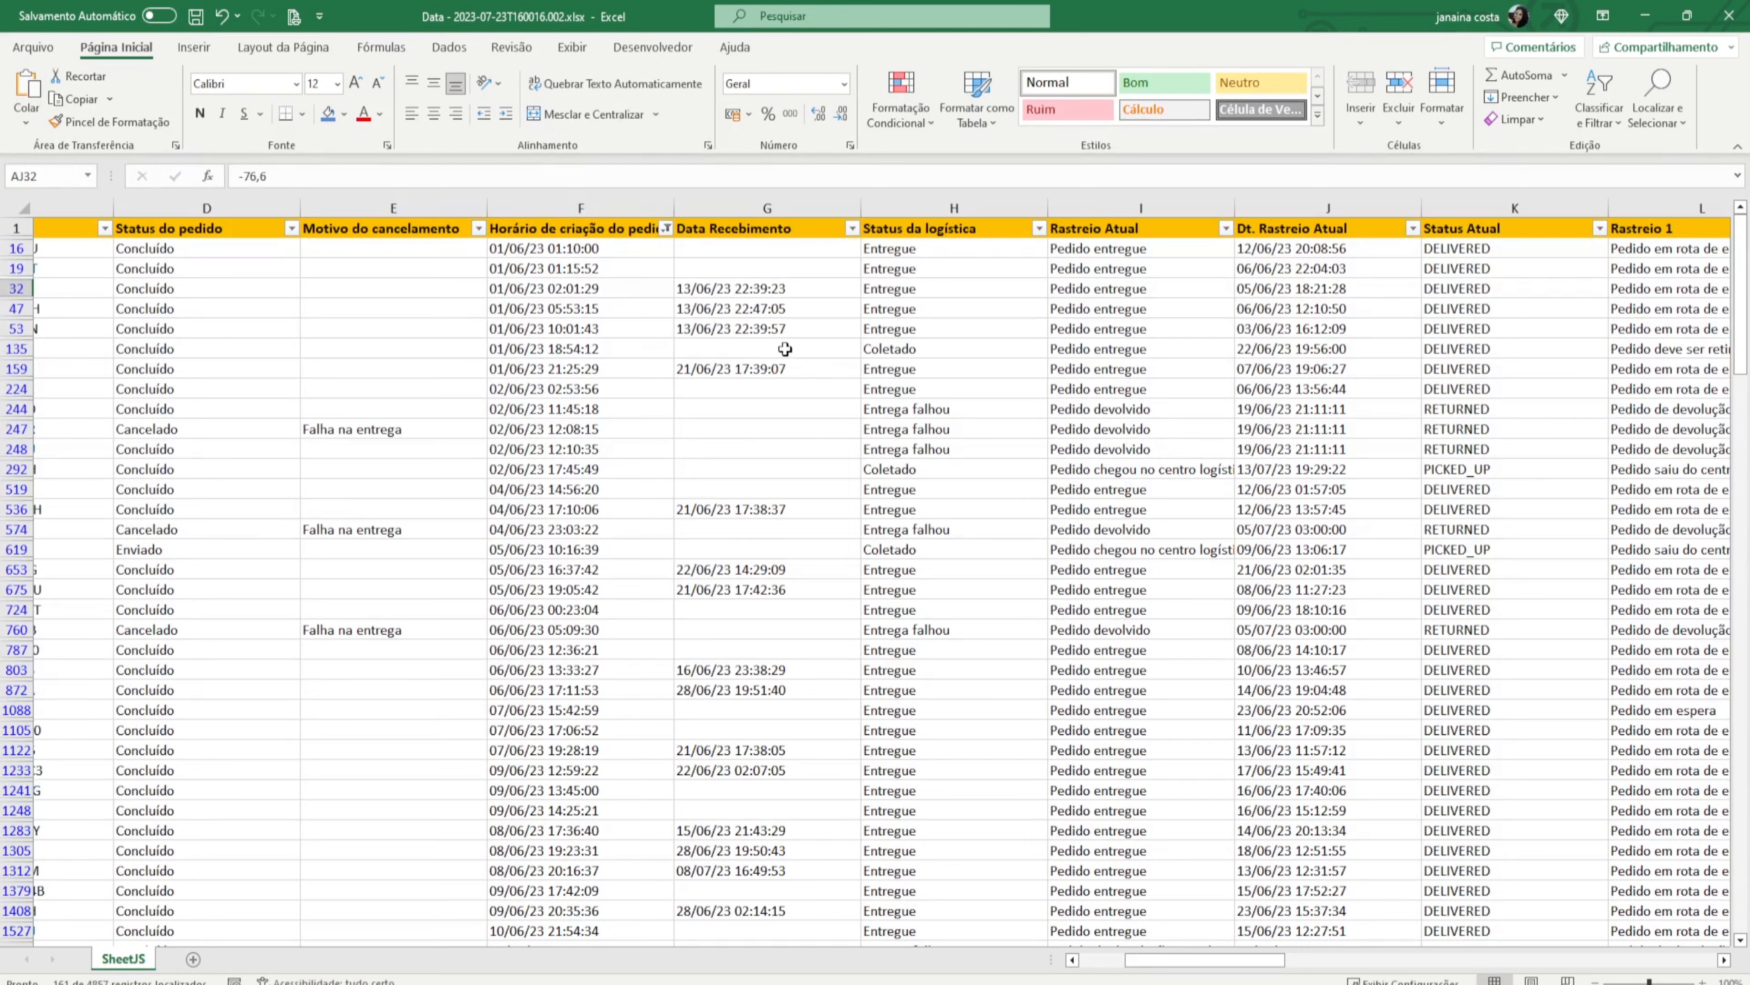
Filter the ID Devolução column to show only blanks, and select the second Status 2 column to count the matching orders.
drag(1267, 961, 1456, 962)
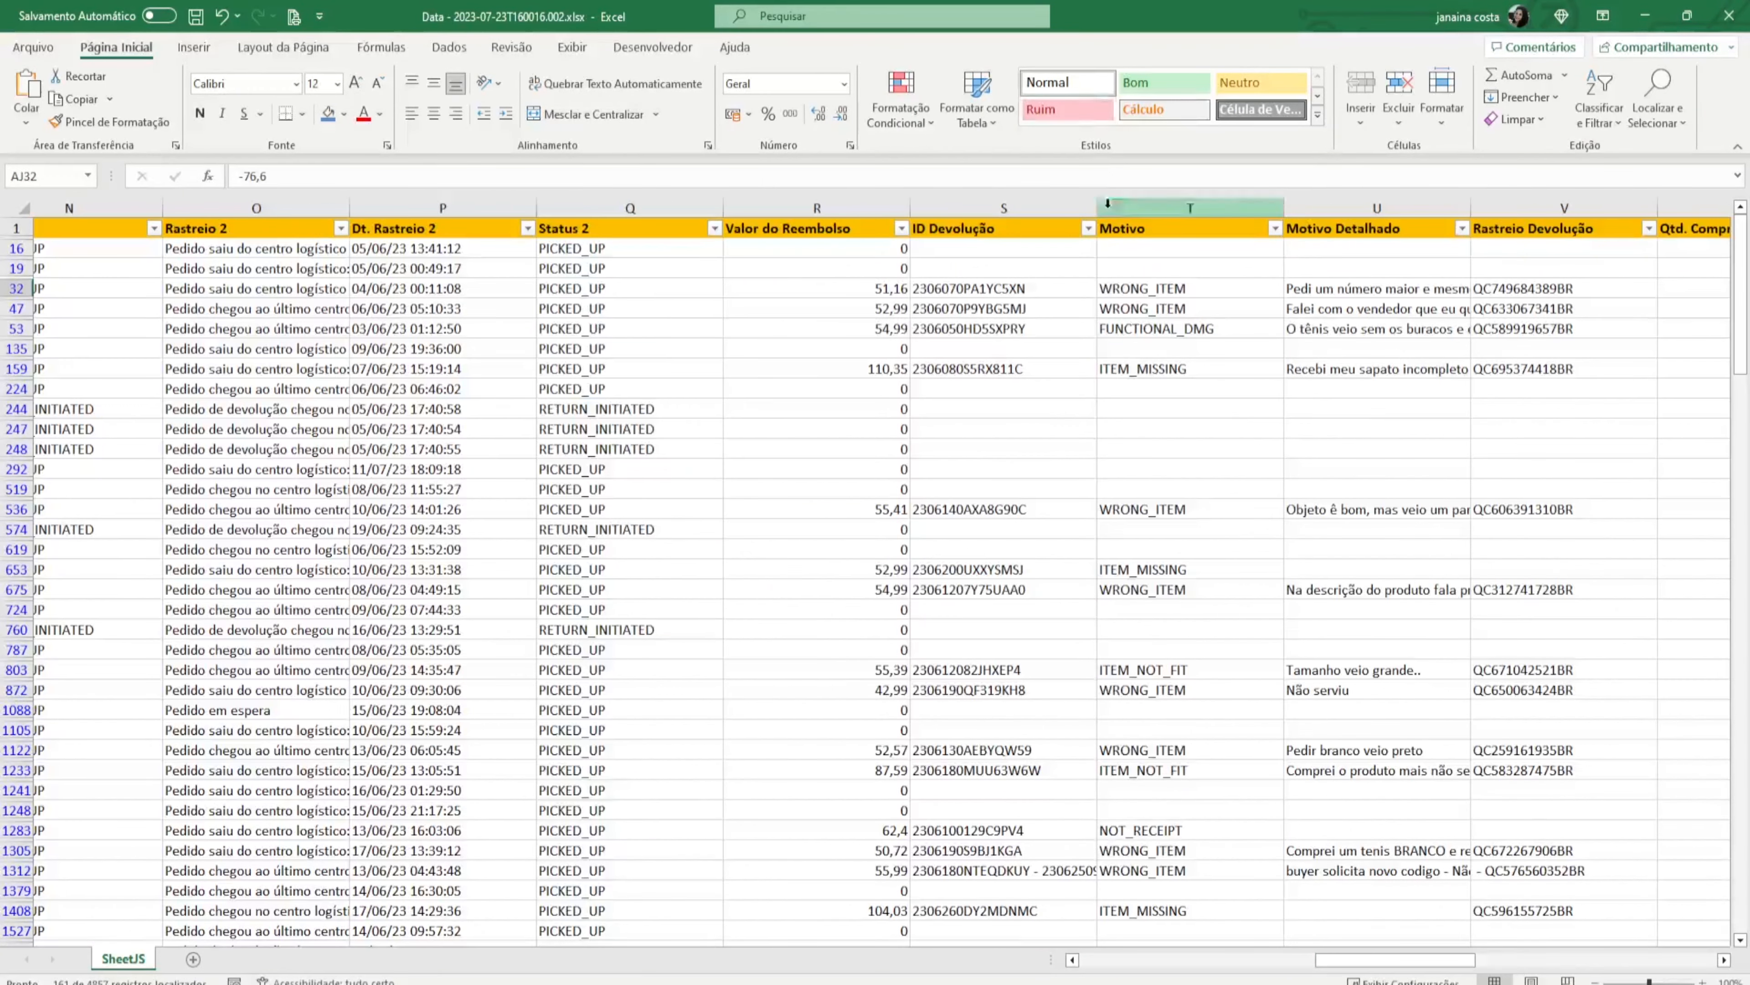
click(1088, 228)
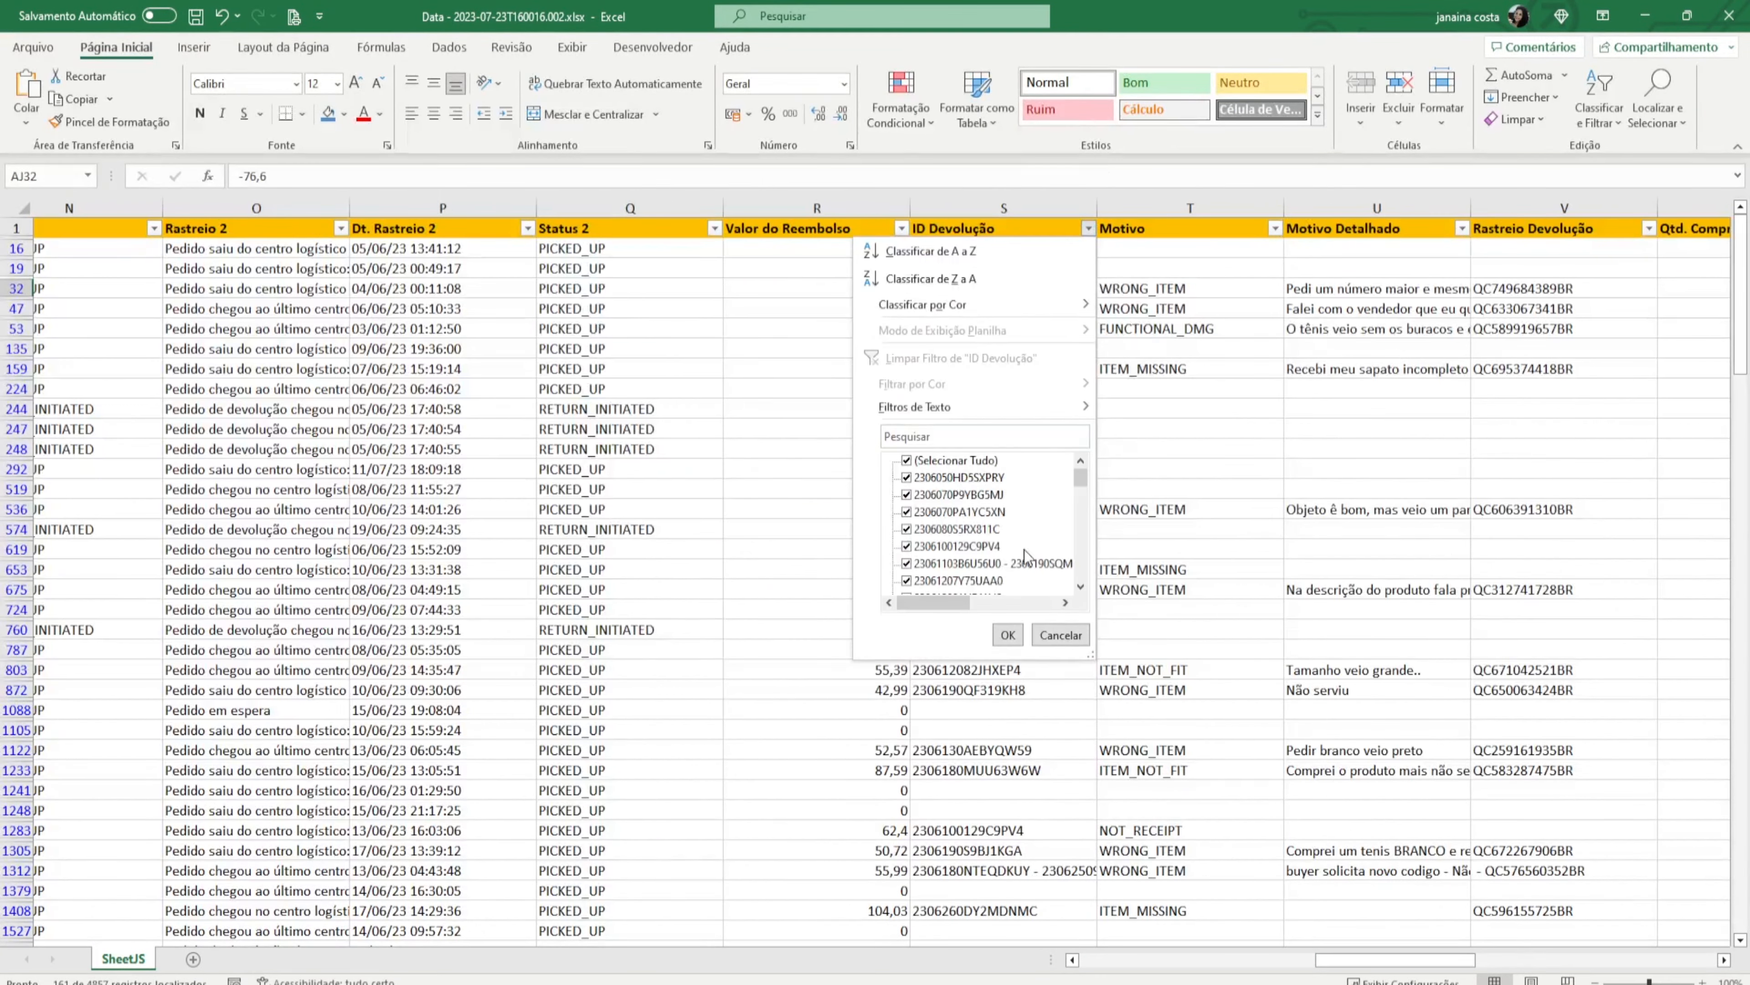
click(934, 462)
drag(1081, 478, 1080, 569)
click(949, 581)
click(1007, 635)
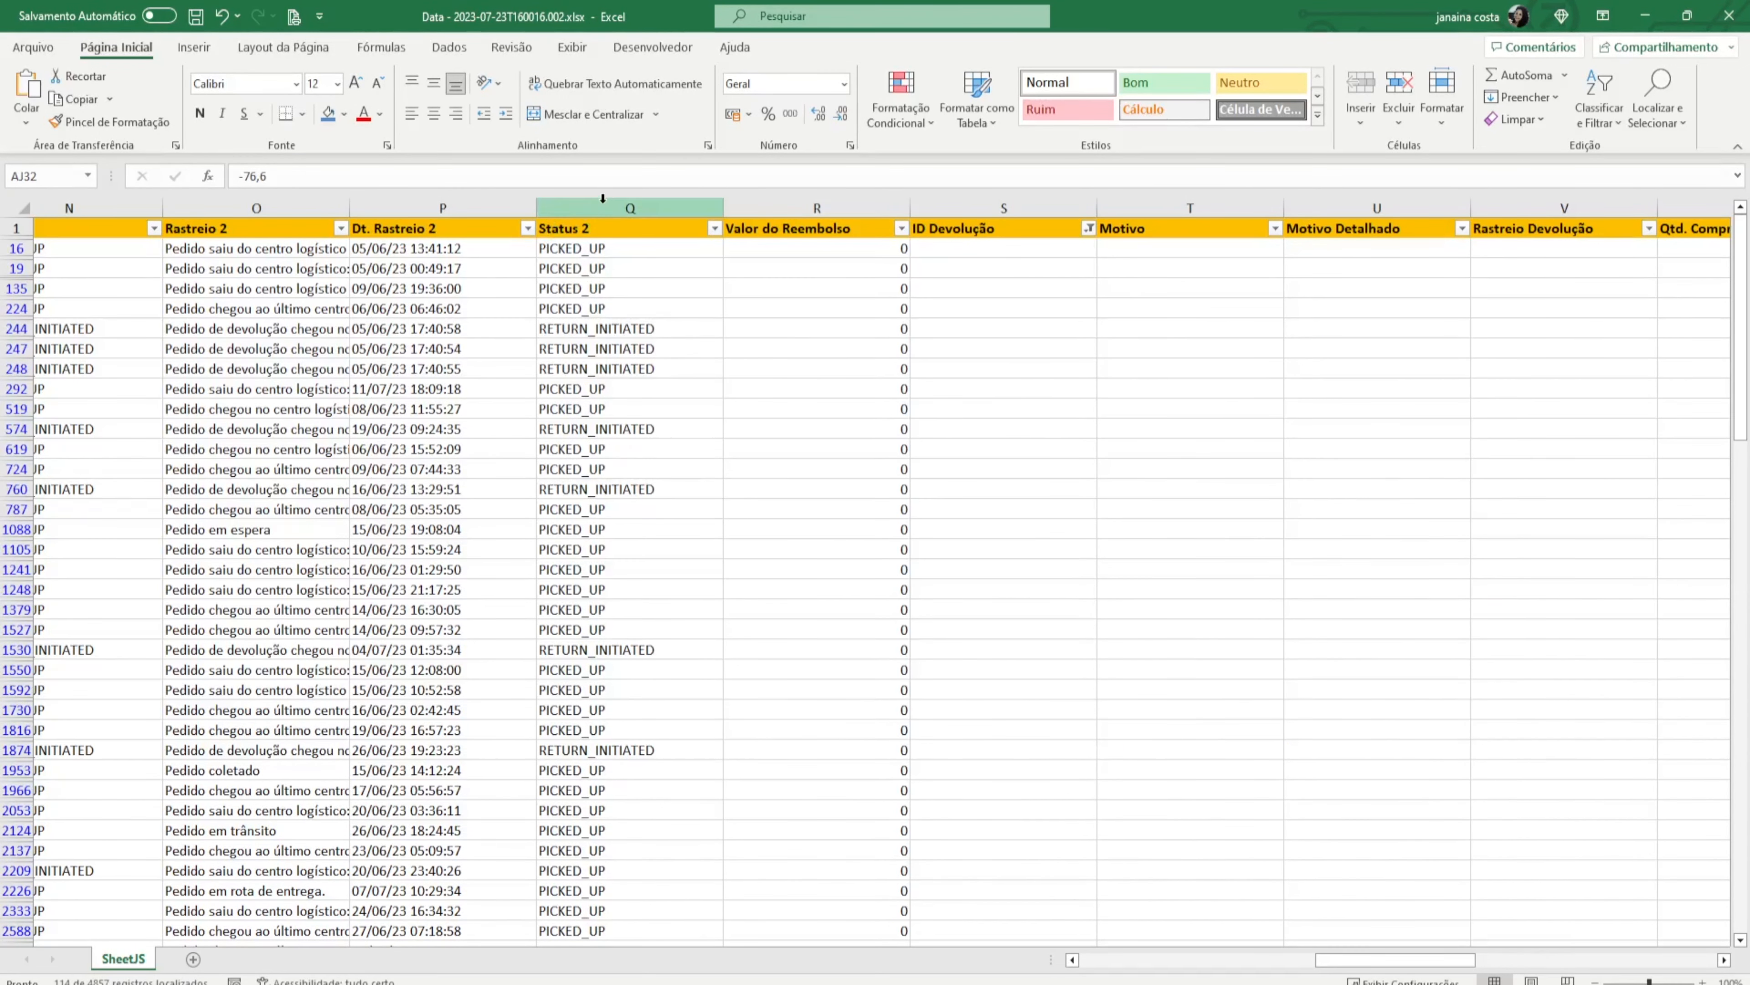
click(579, 208)
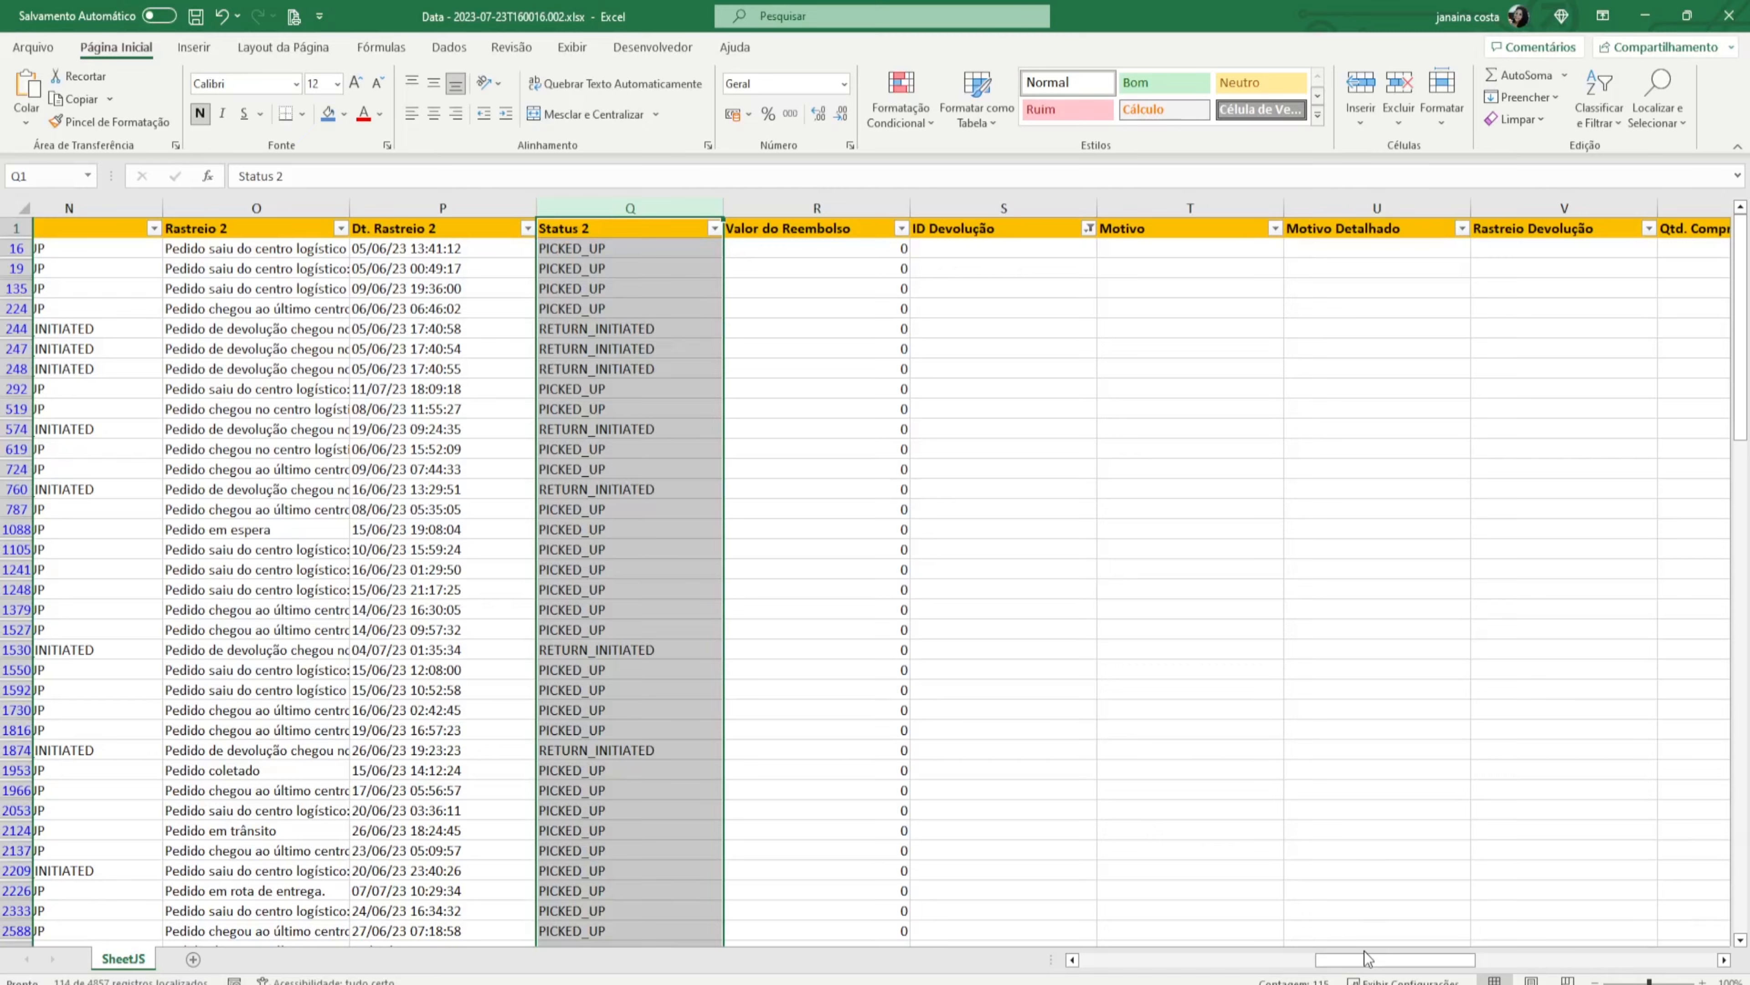
Filter the Motivo do cancelamento column to show only Falha na entrega by excluding the blanks.
drag(1388, 961, 1175, 962)
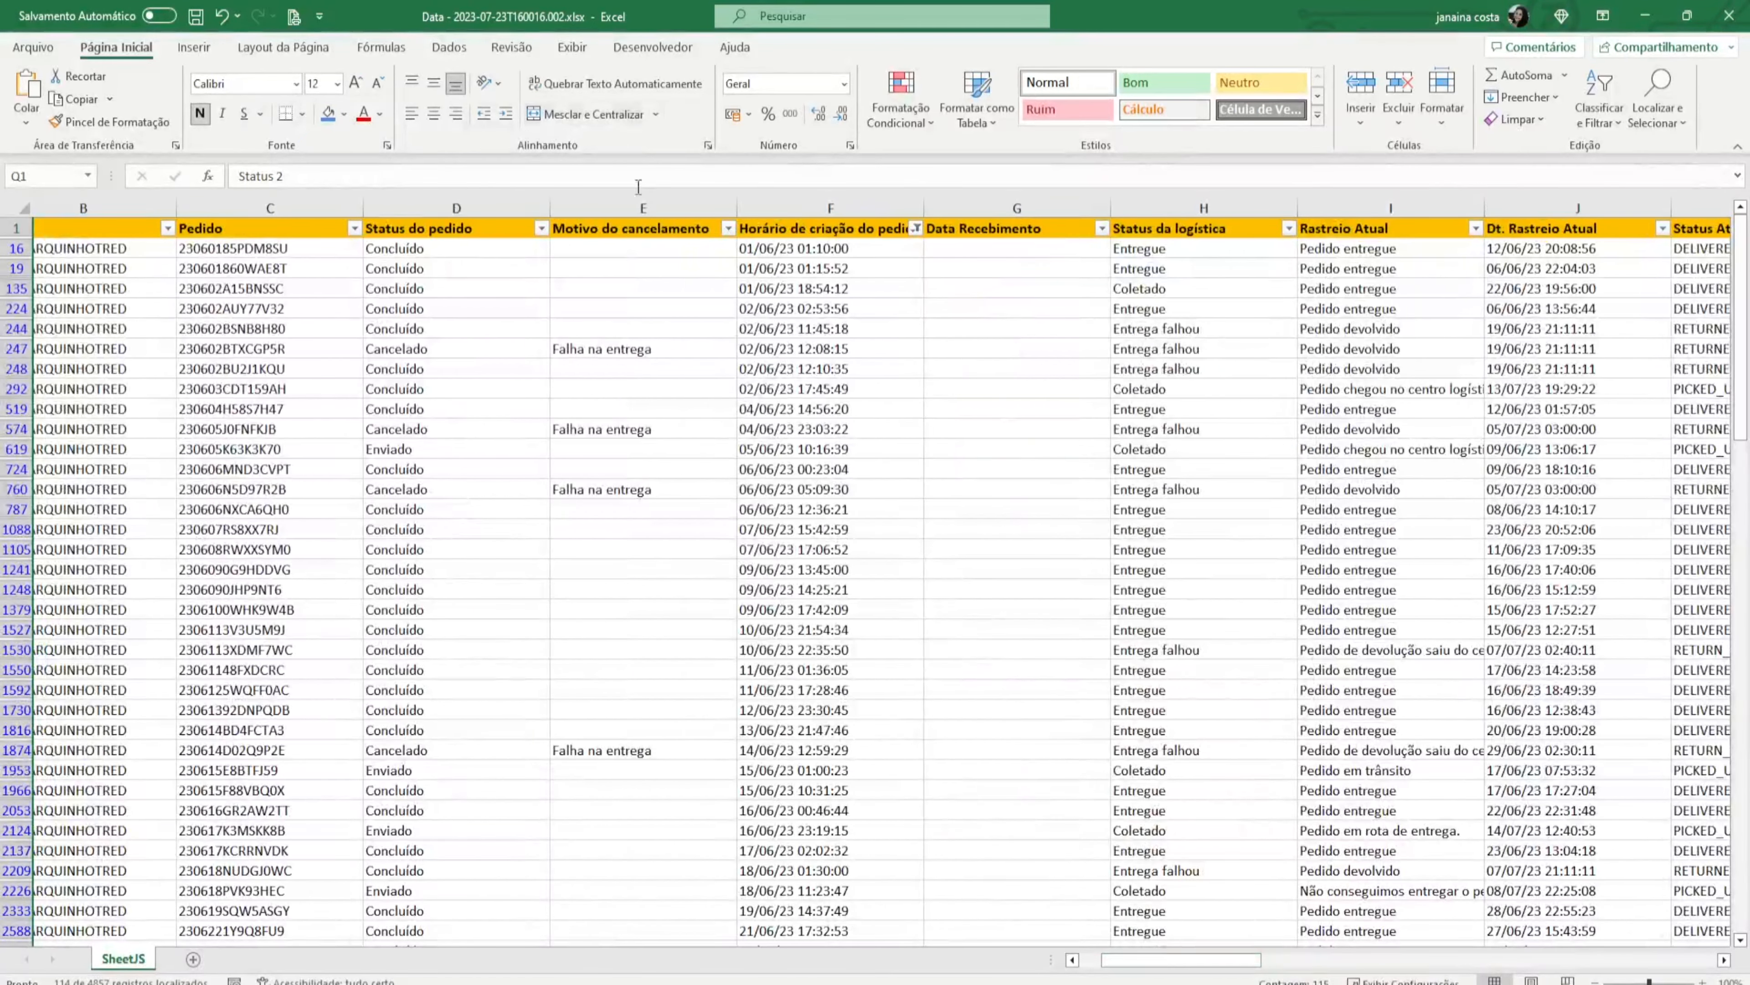
click(743, 225)
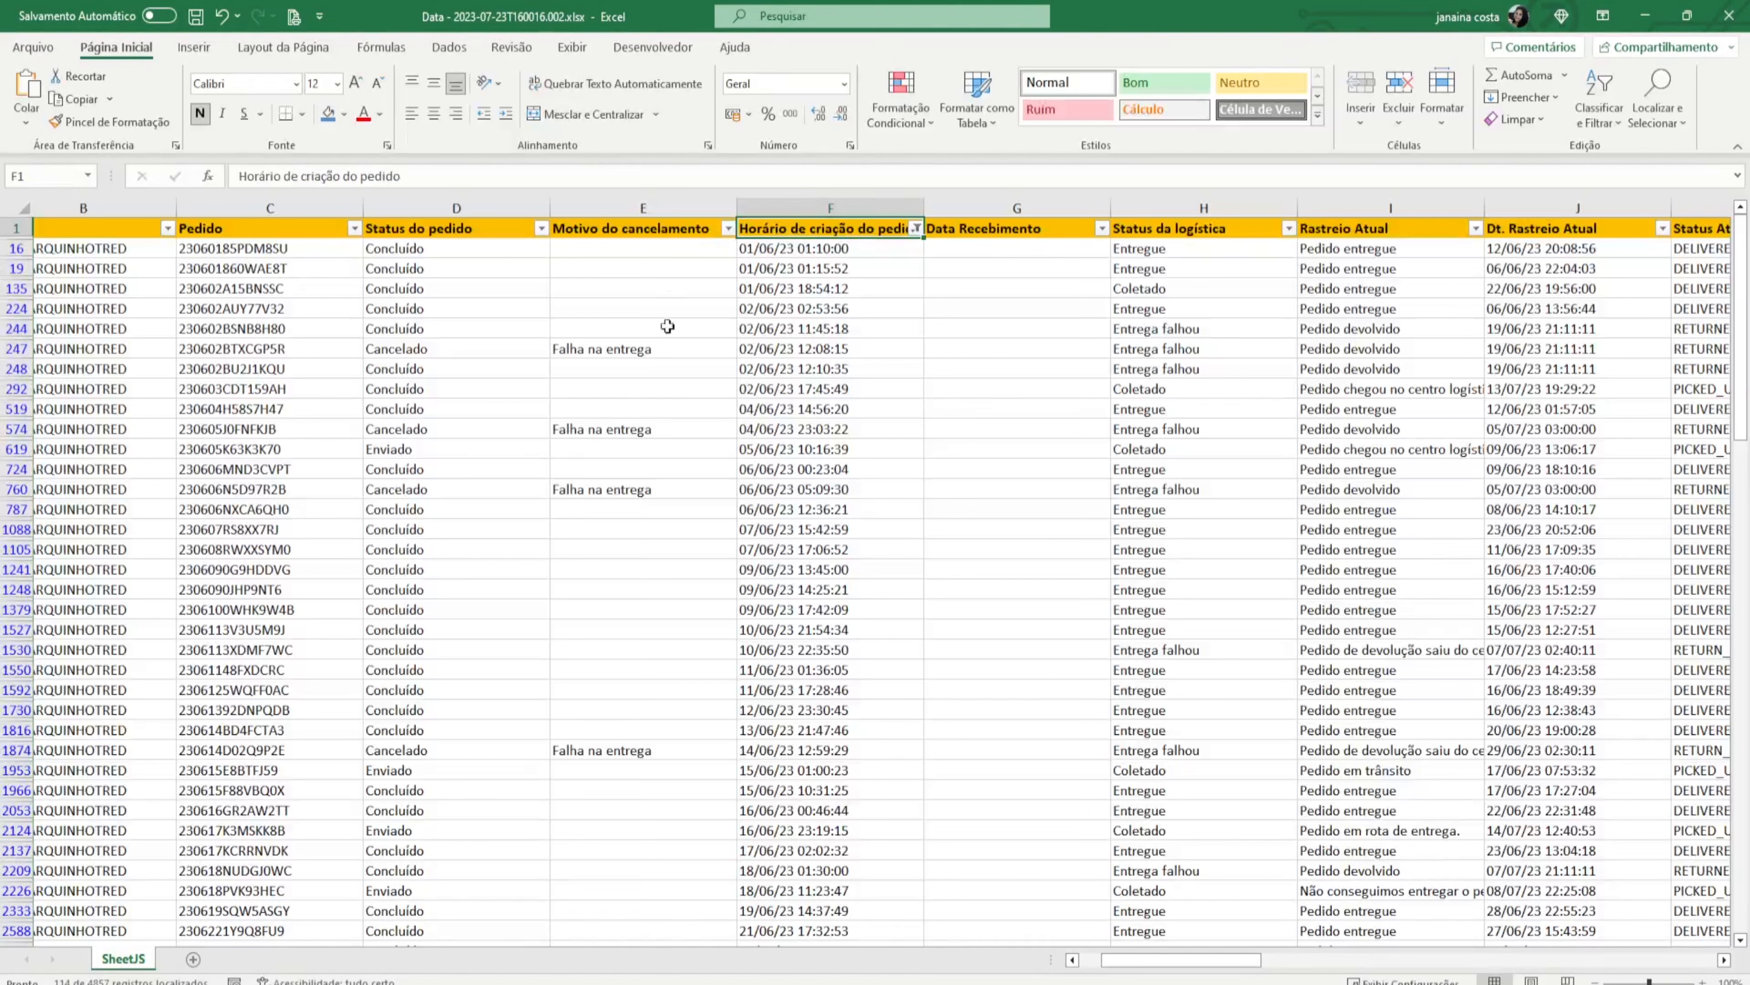
click(727, 228)
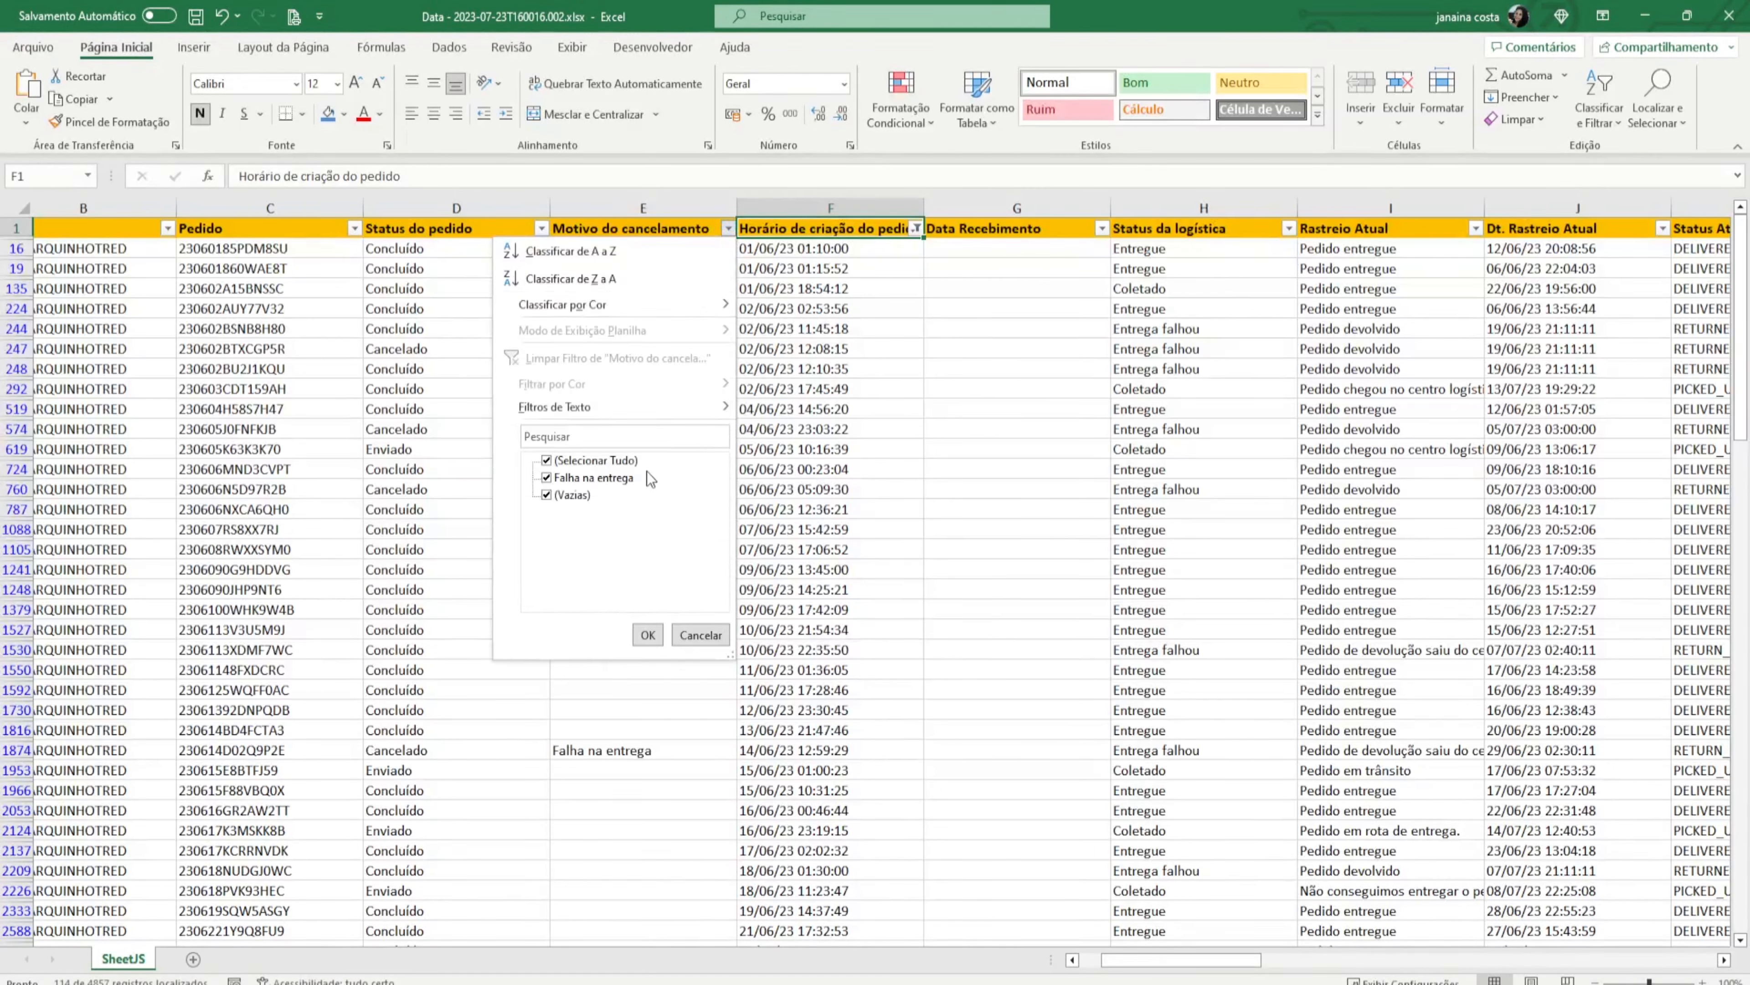
click(571, 491)
click(648, 634)
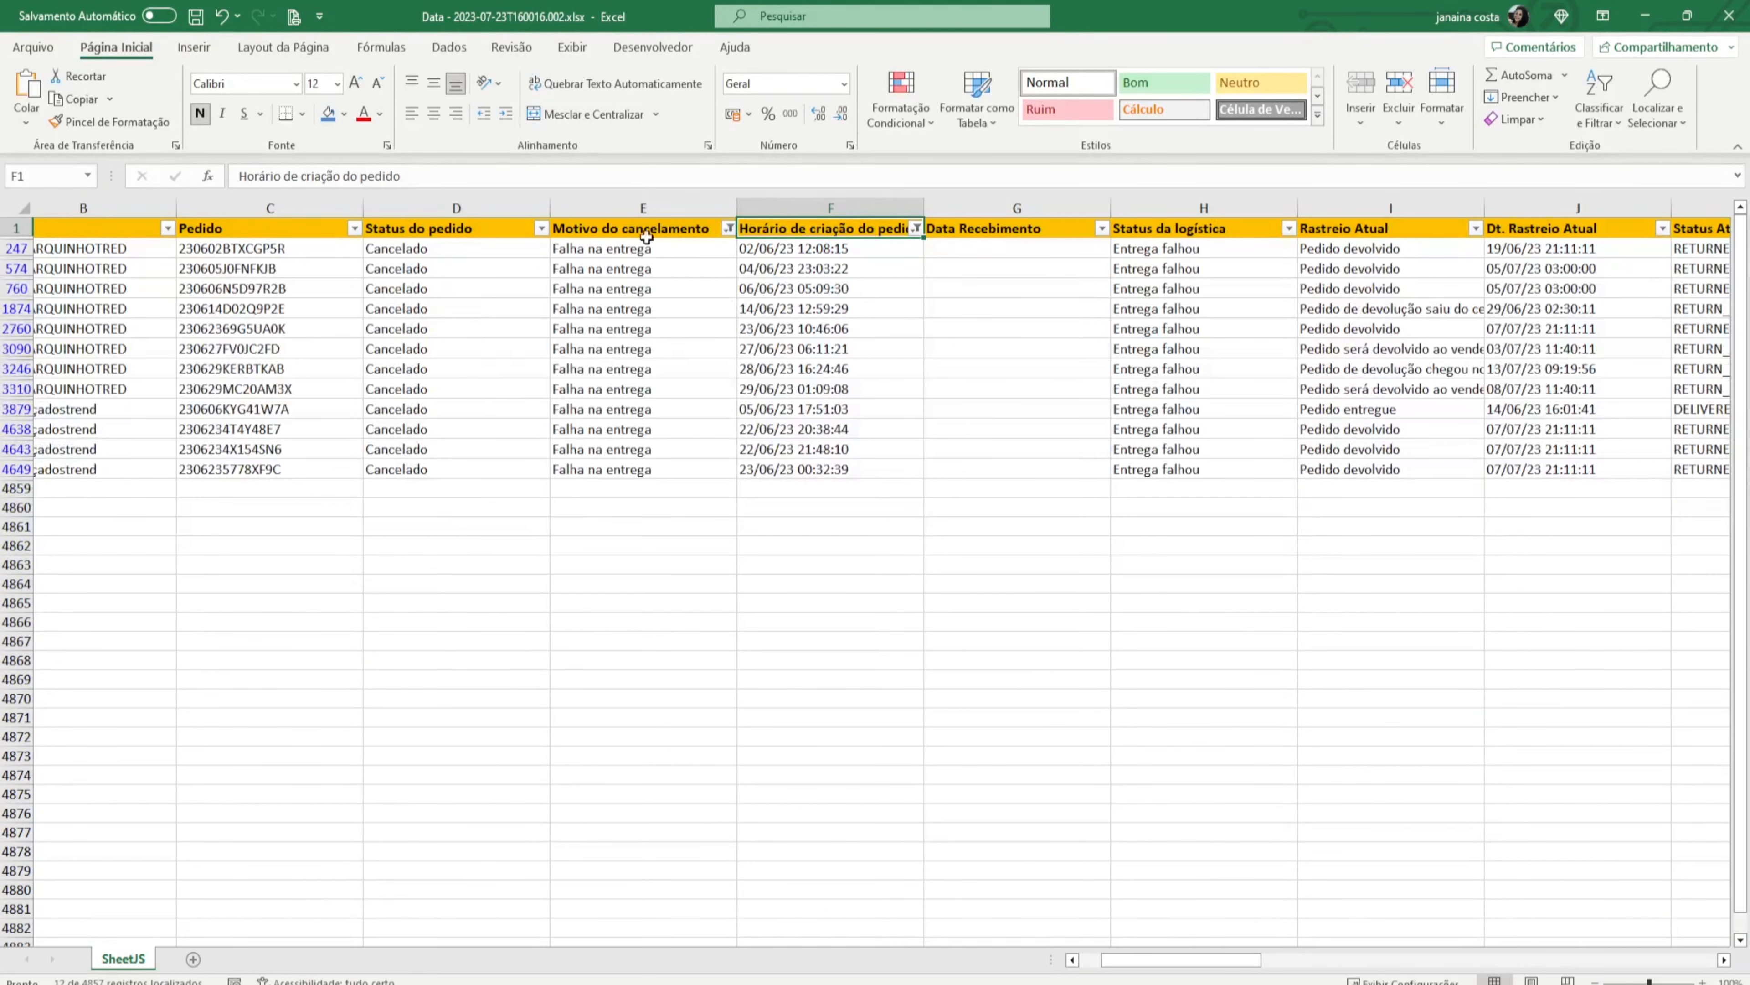
Select the Rastreio Atual entries of the failed-delivery orders to count them, and examine their tracking and refund columns.
drag(1210, 964, 1226, 960)
drag(1196, 250, 1222, 468)
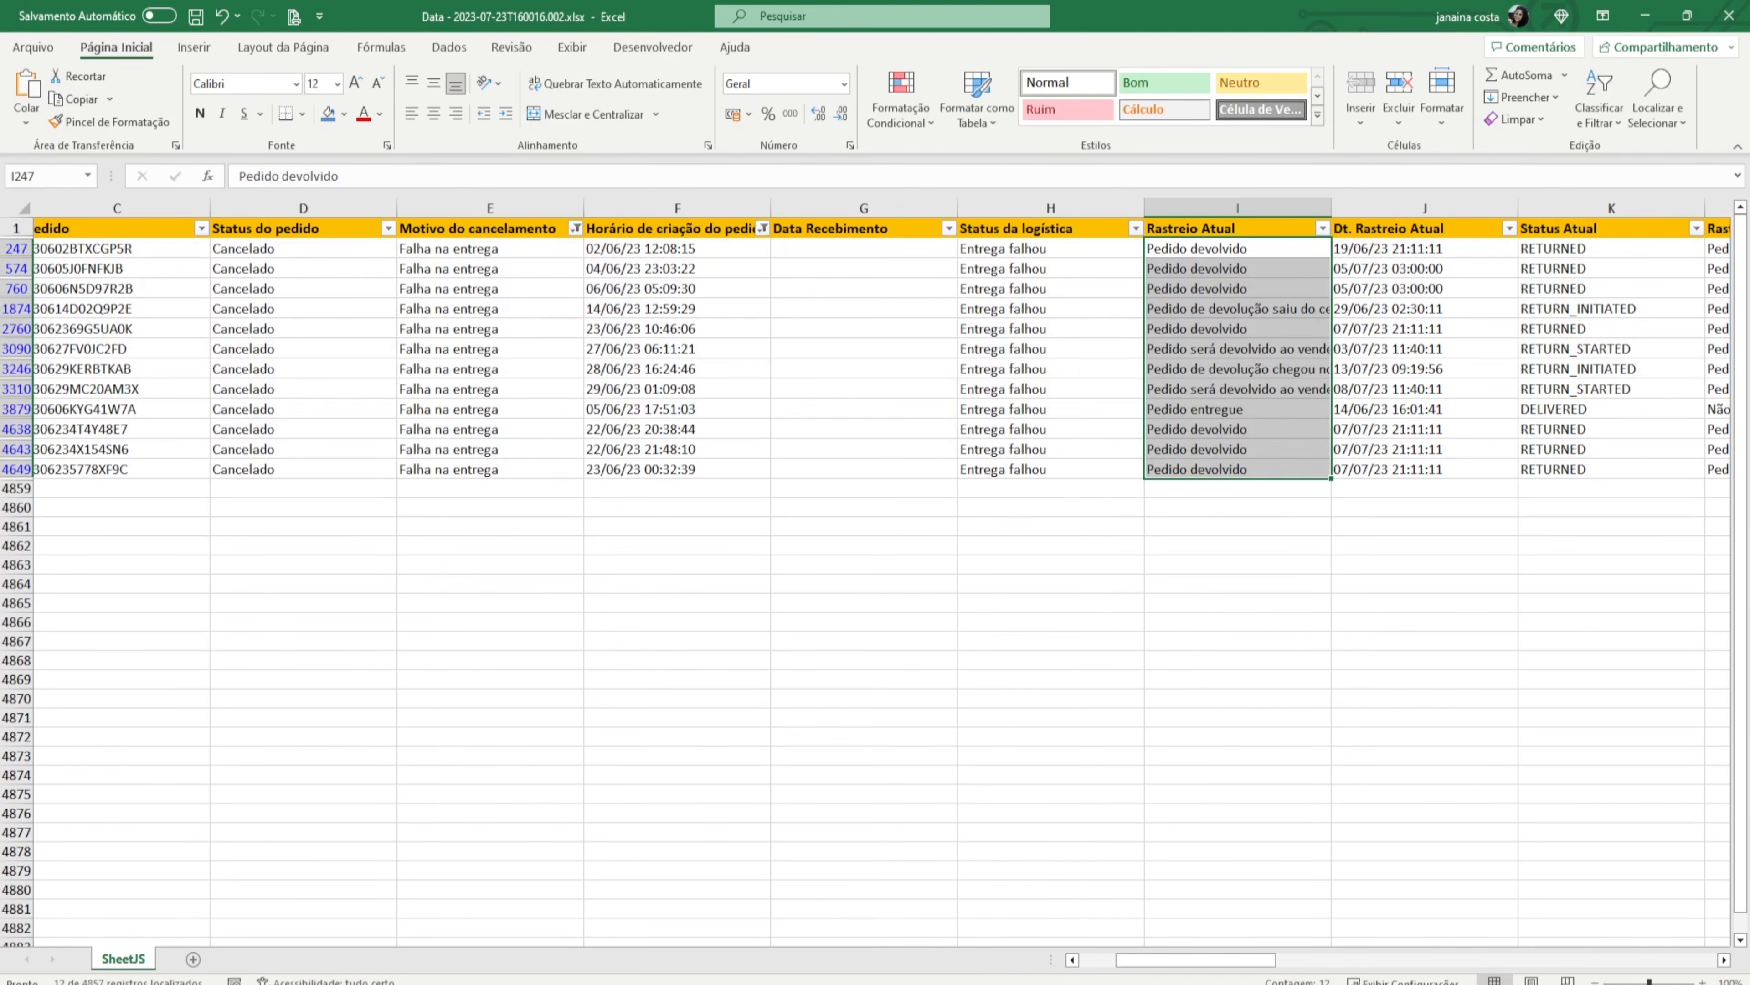
drag(1267, 962, 1395, 967)
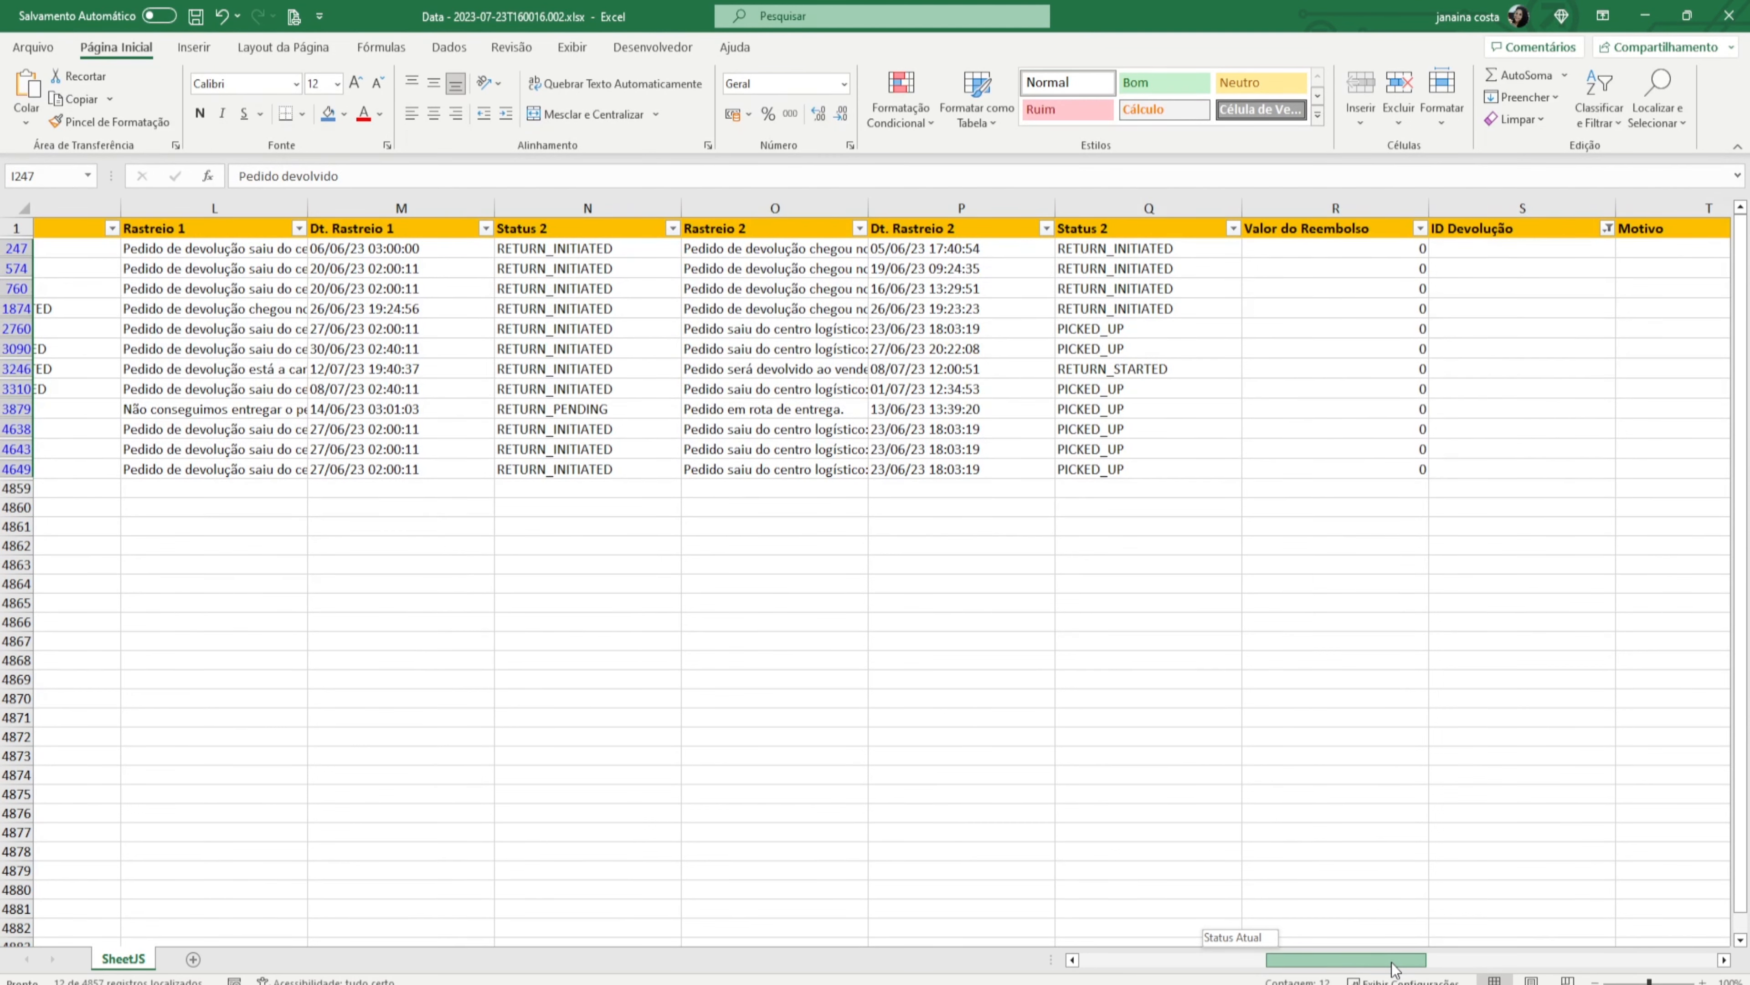
drag(1395, 967, 1283, 968)
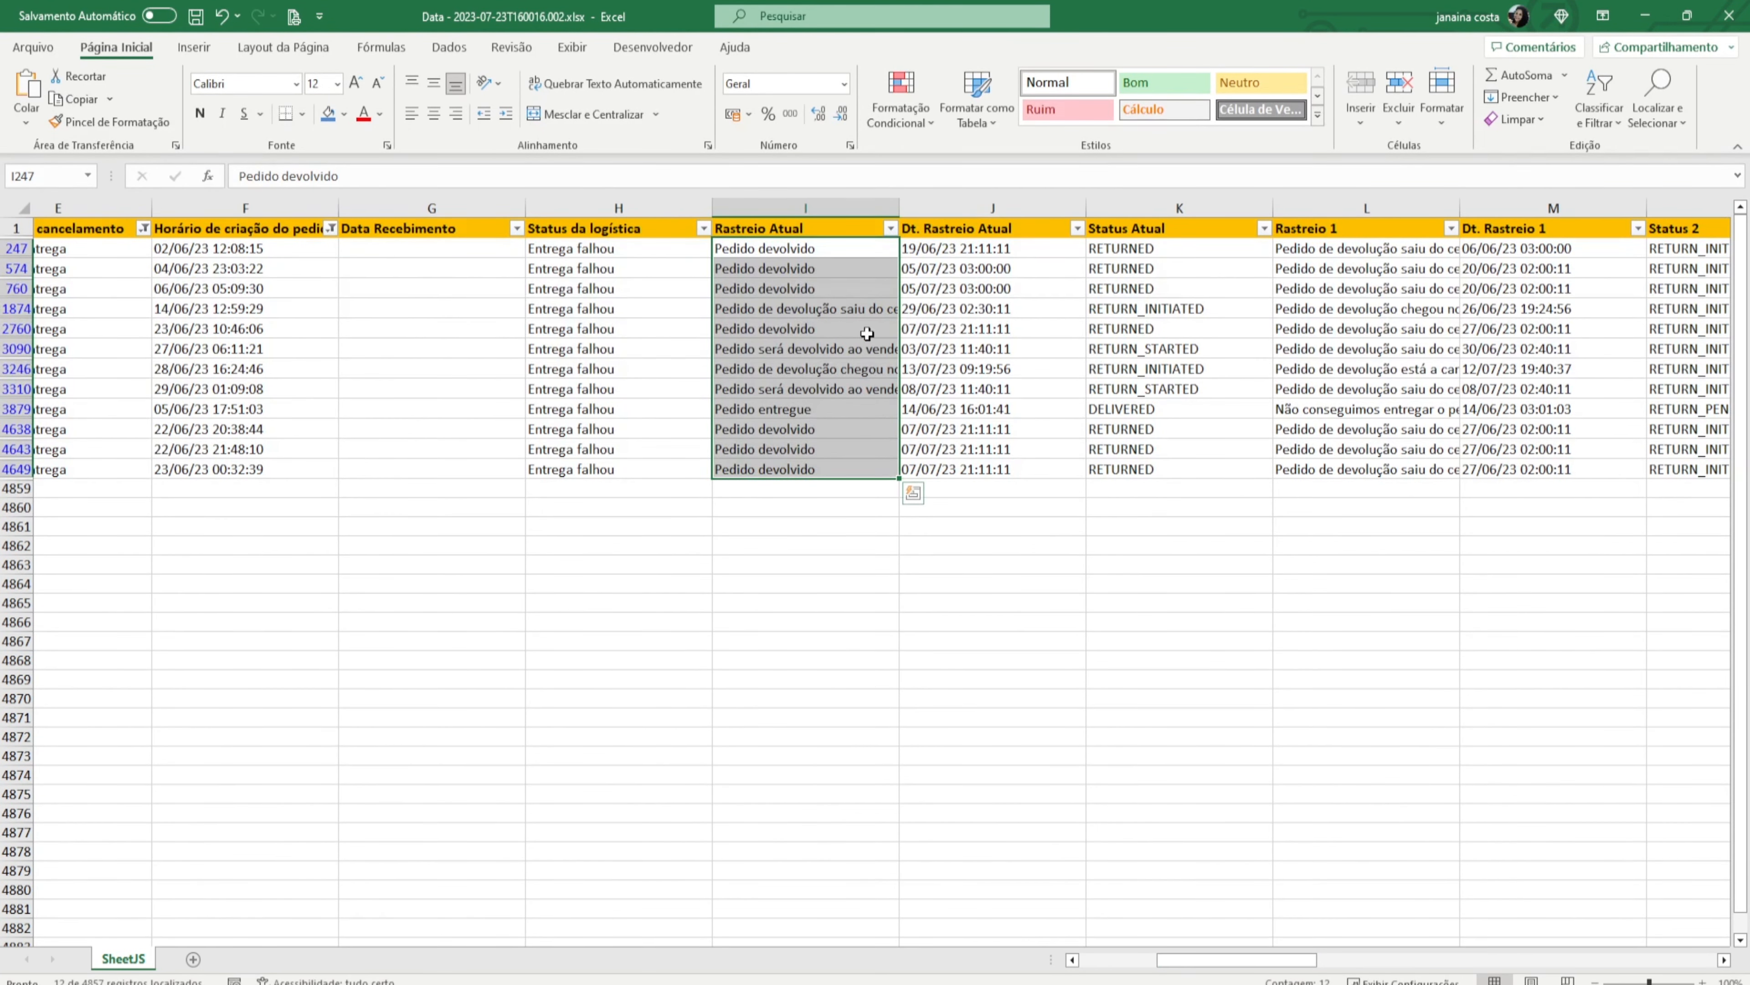
Add a new blank worksheet to the workbook and return to the SheetJS sheet.
click(192, 959)
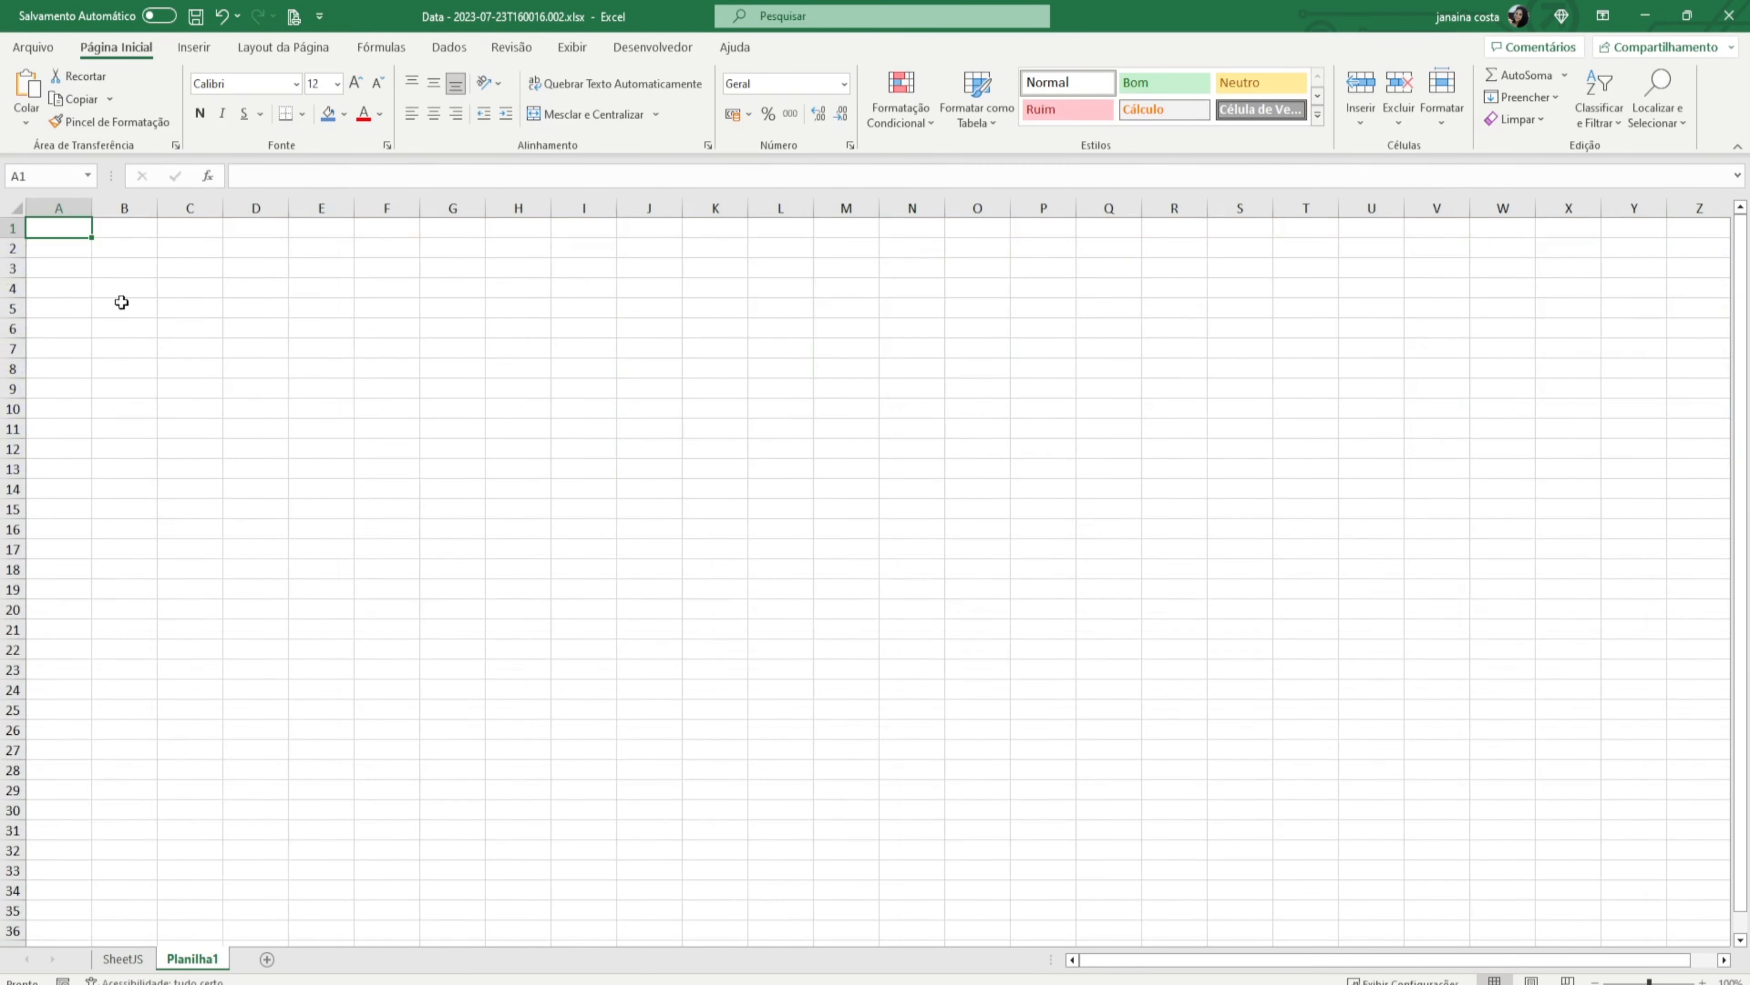
click(124, 958)
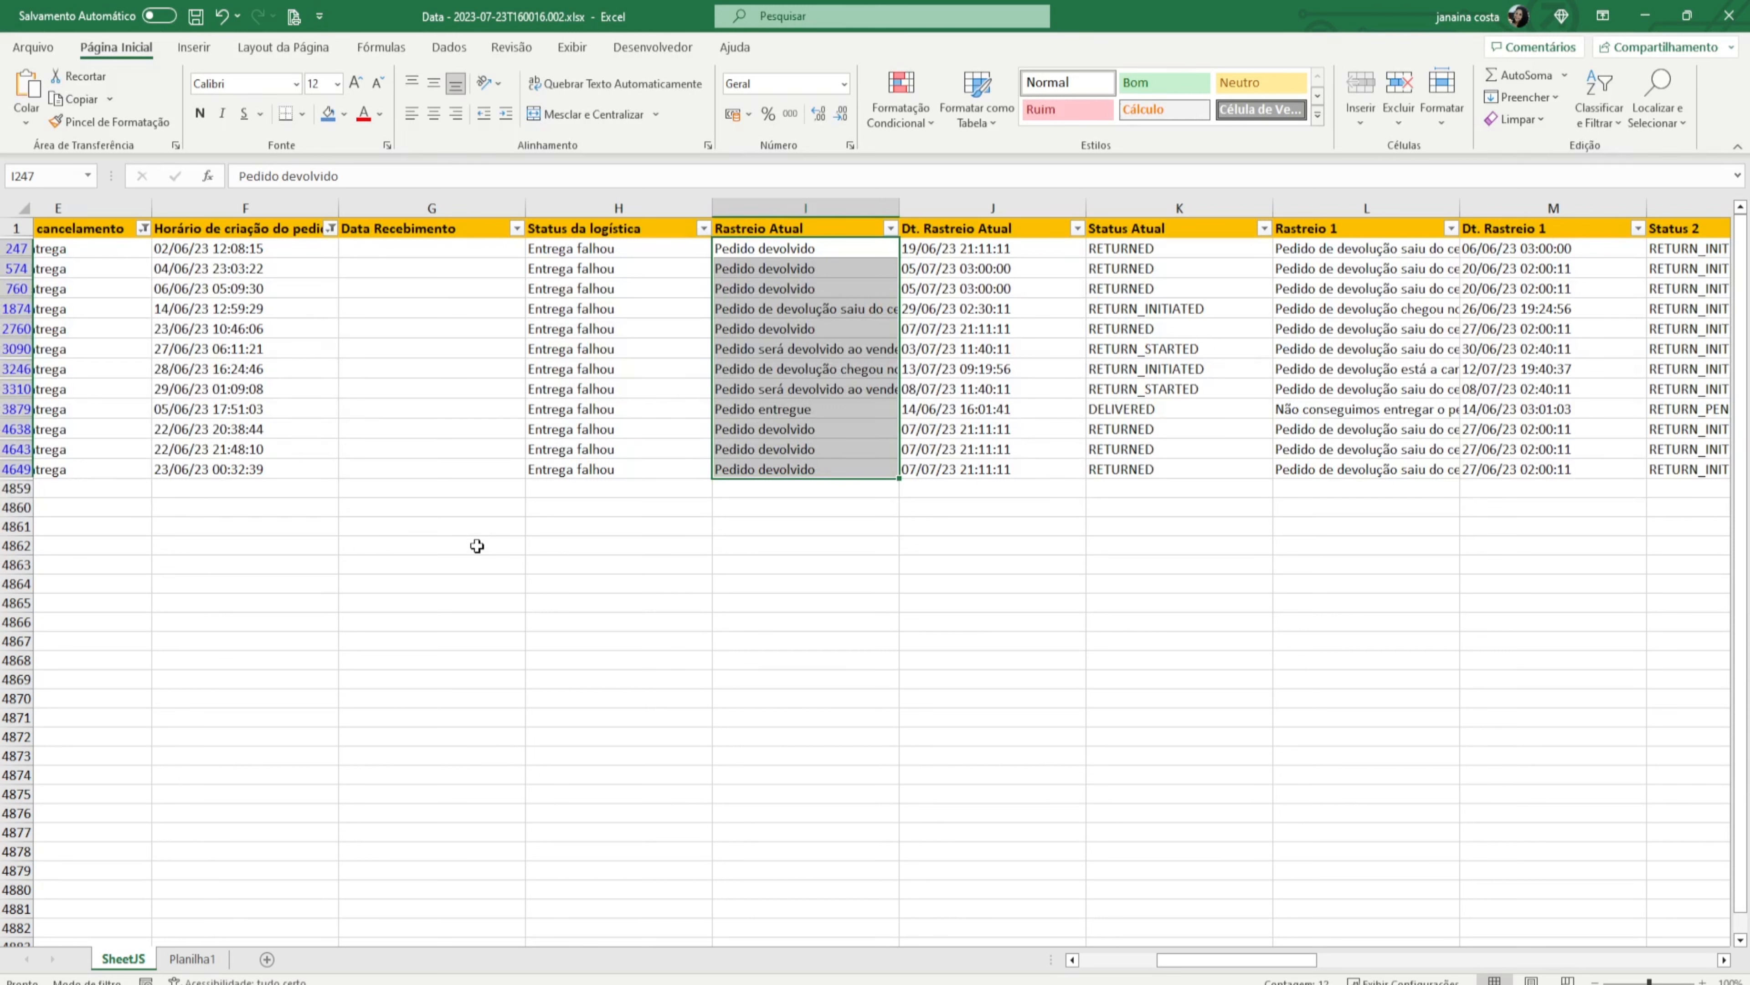
click(649, 580)
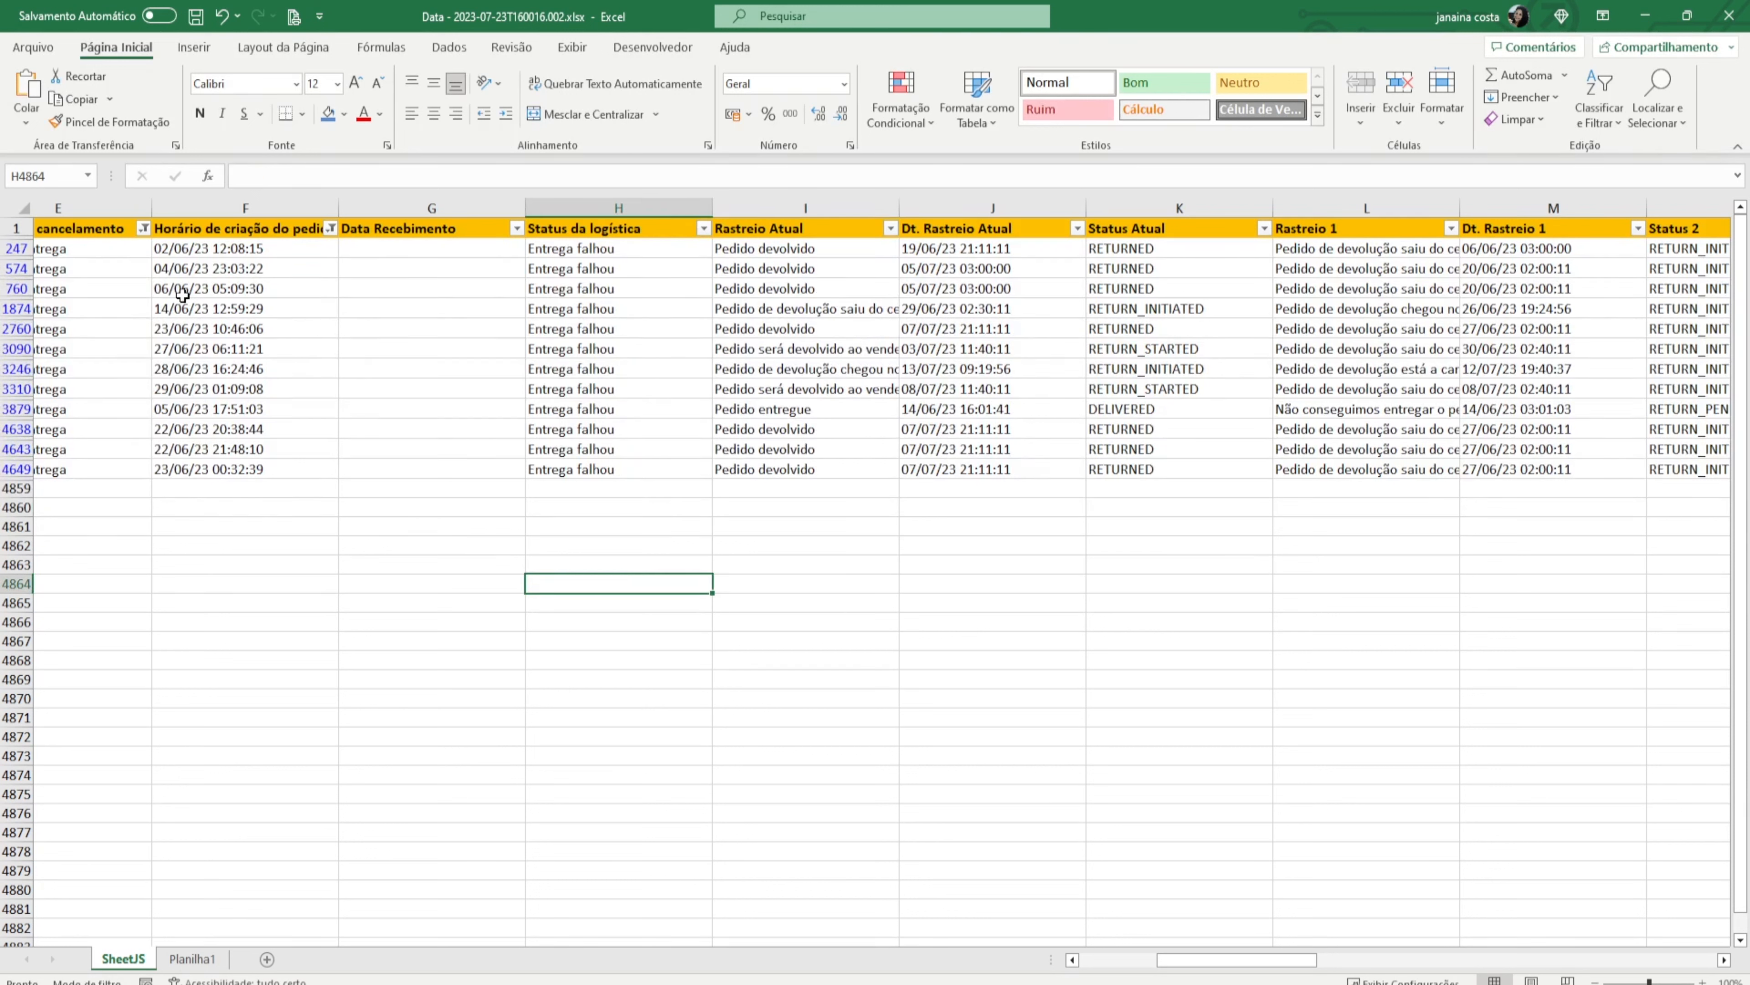
Fill all the filtered Falha na entrega rows with light orange, leaving out the header row.
drag(19, 249, 20, 469)
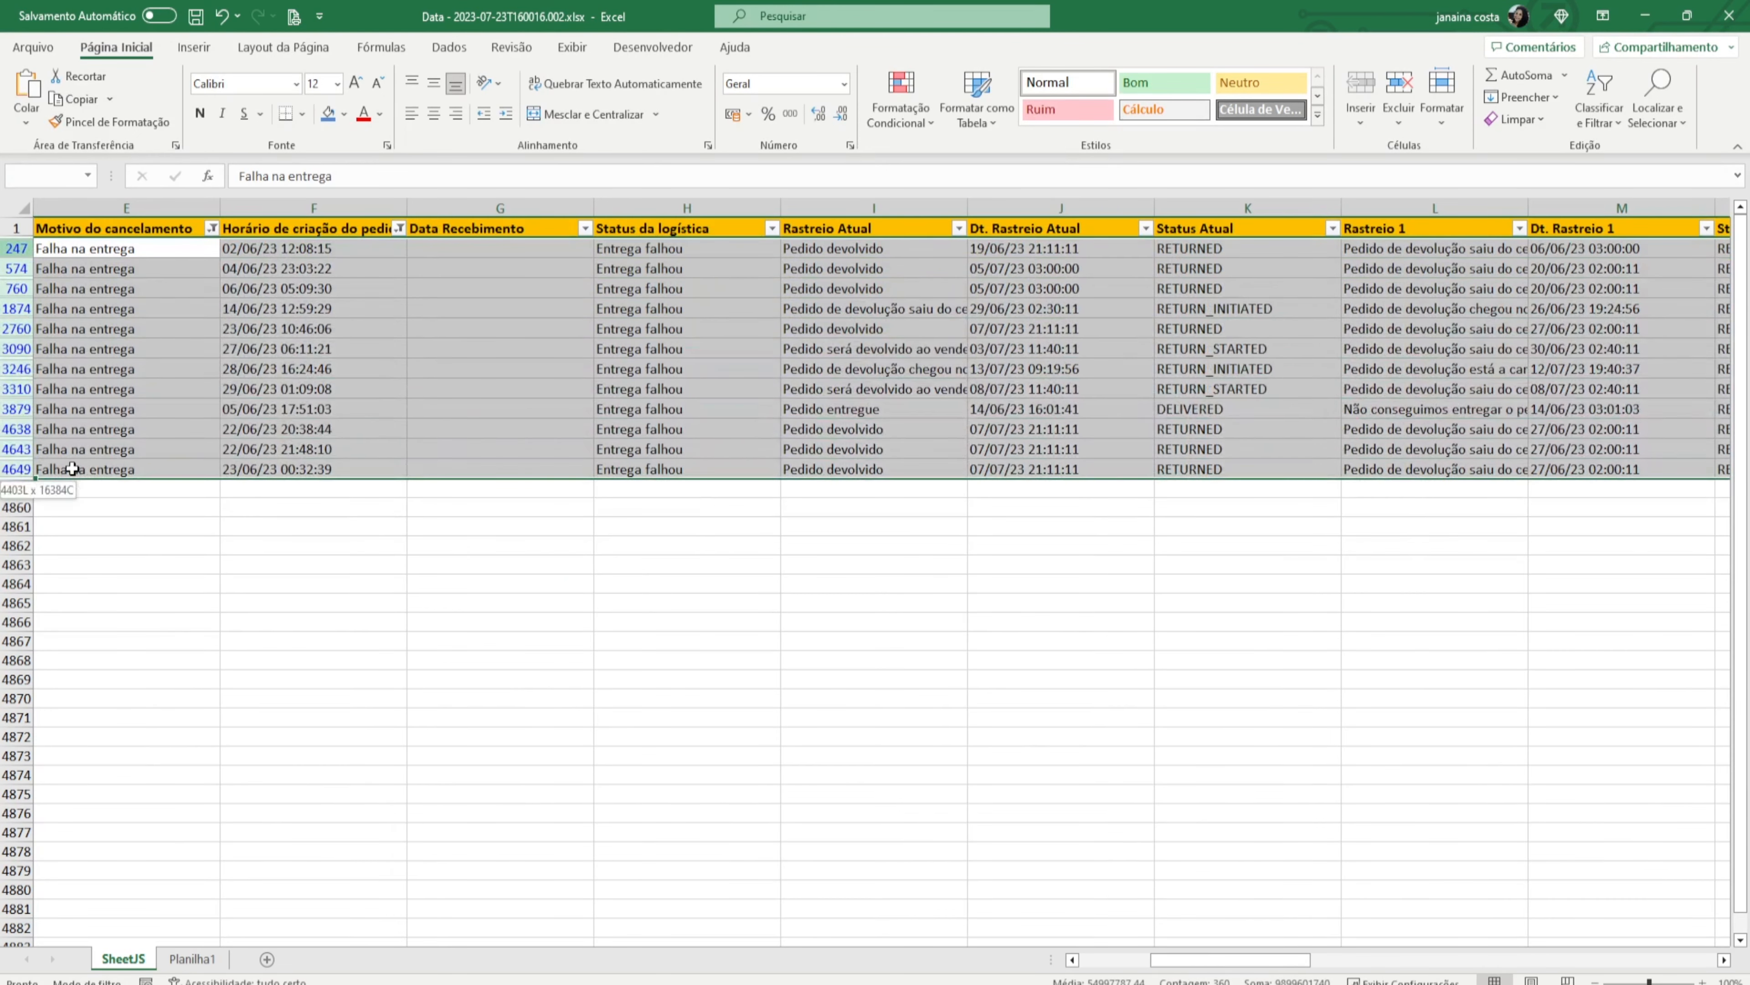
click(345, 116)
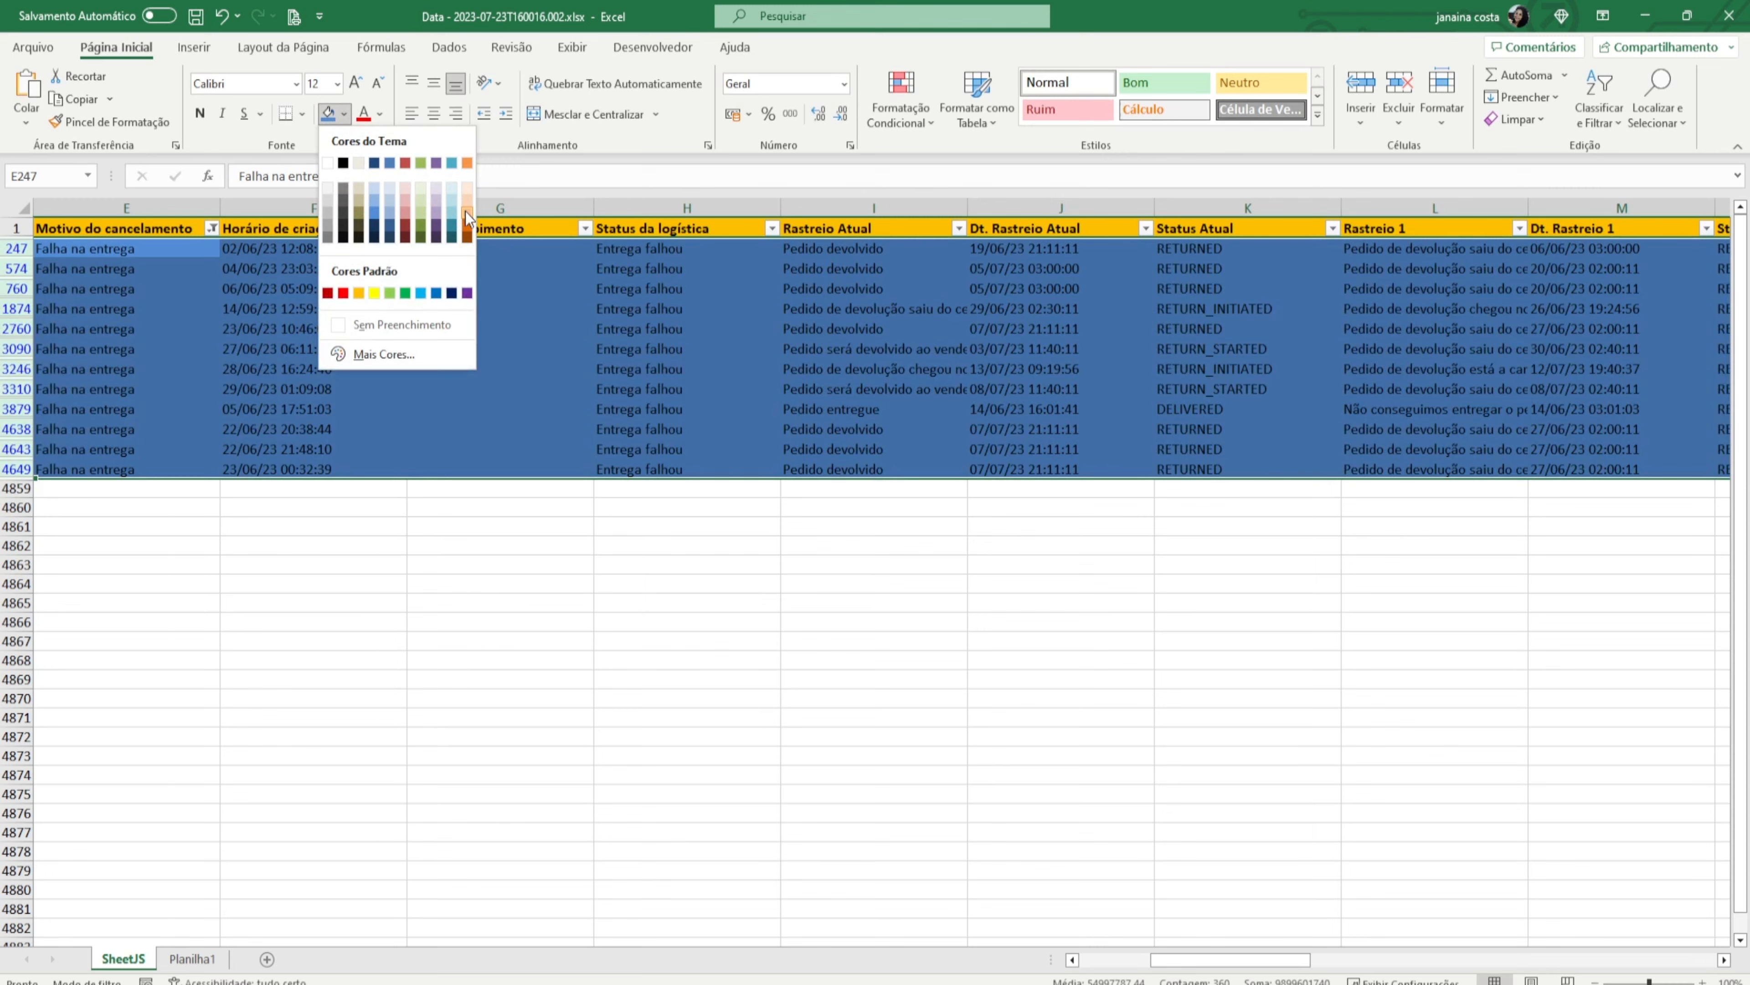
click(467, 215)
Clear all filters and filter the Rastreio Atual column by colour to show only cells with no fill.
click(1621, 104)
click(1640, 256)
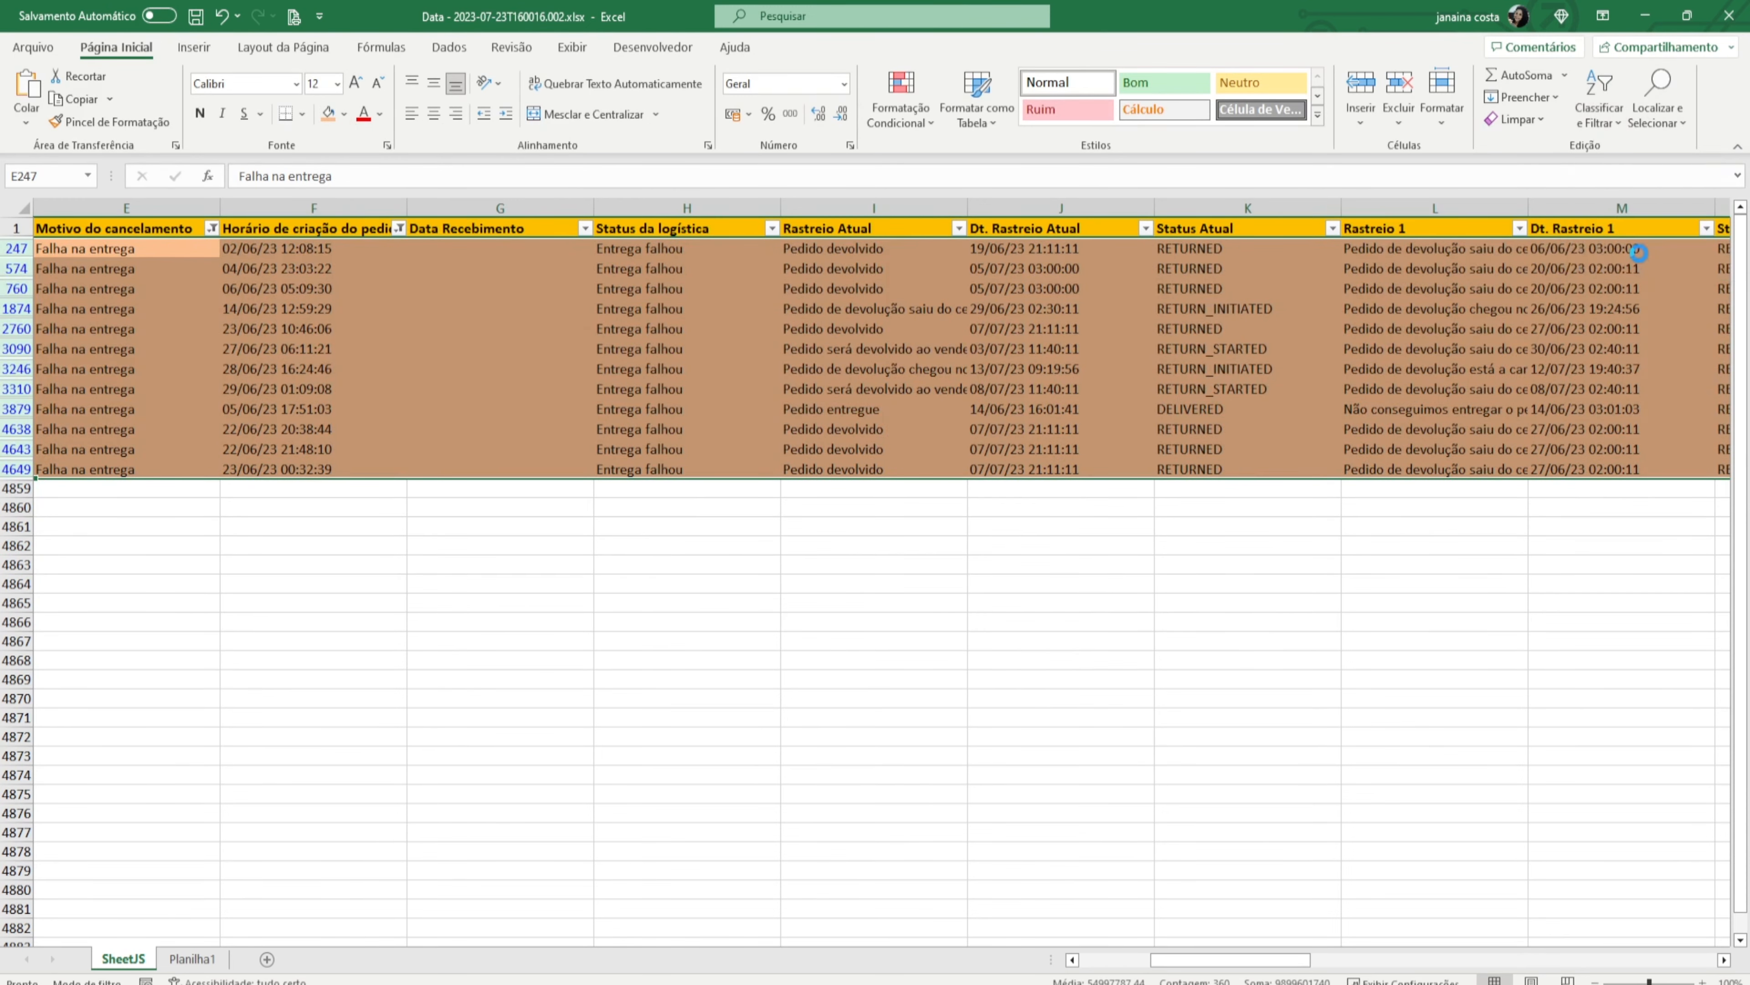
click(953, 231)
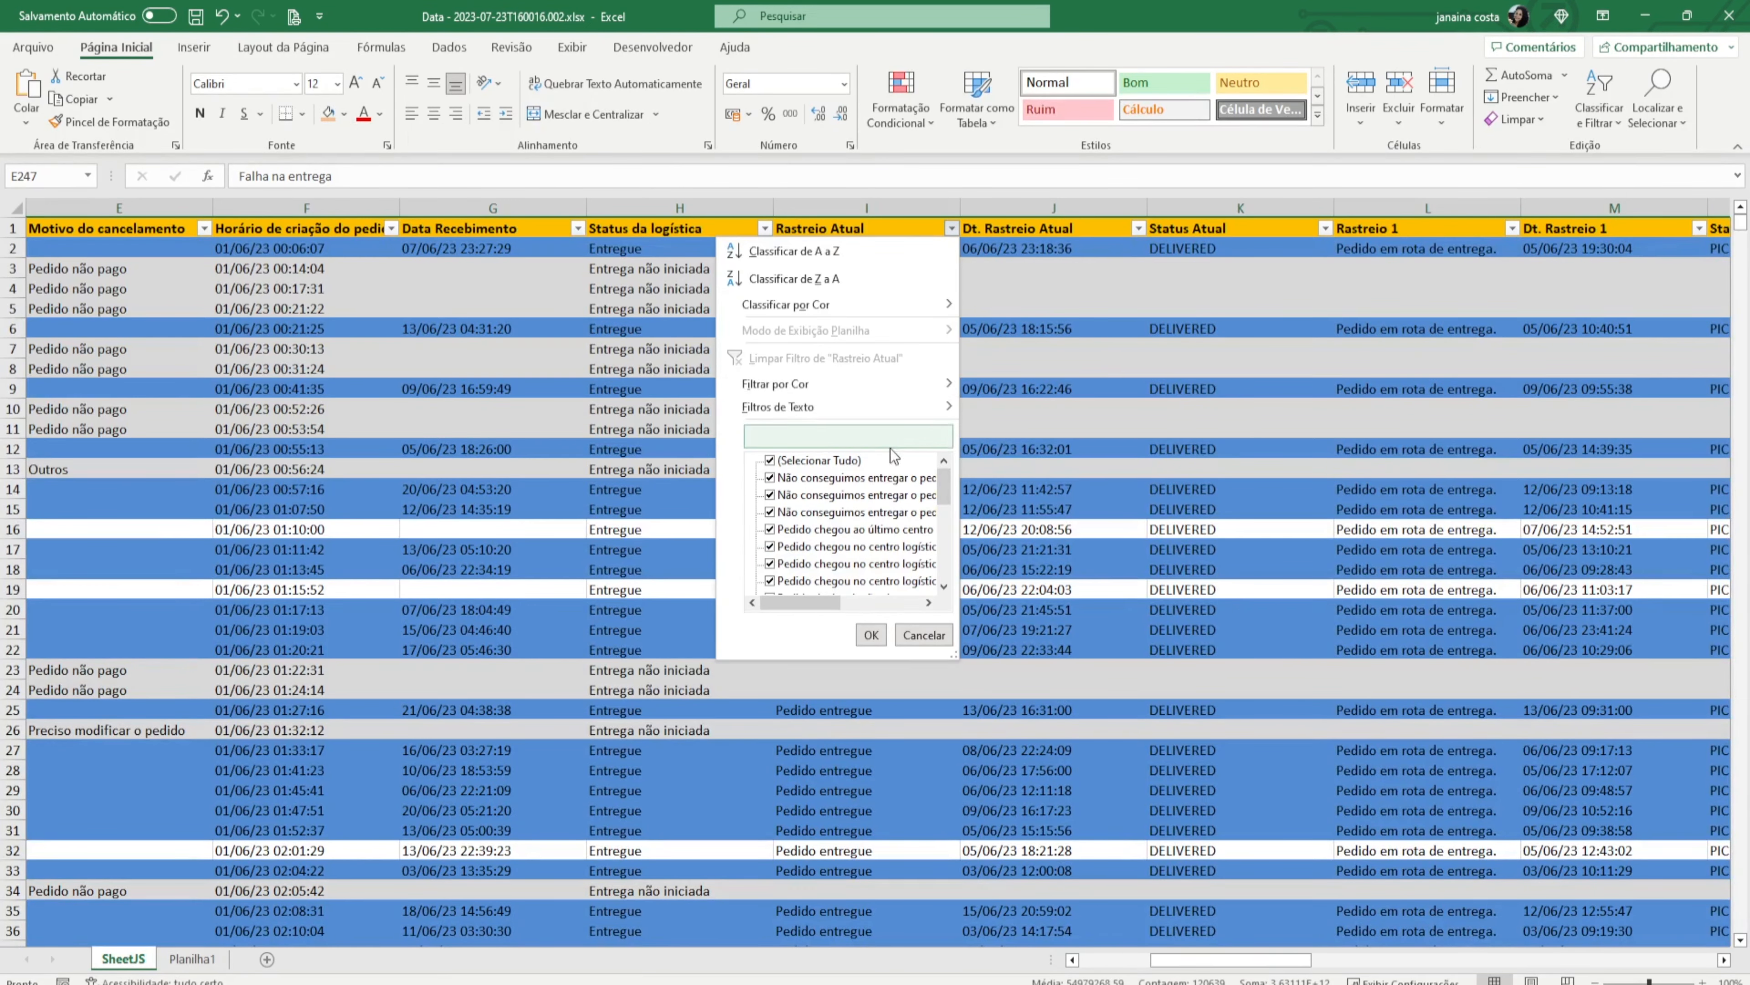
mouse_move(852, 400)
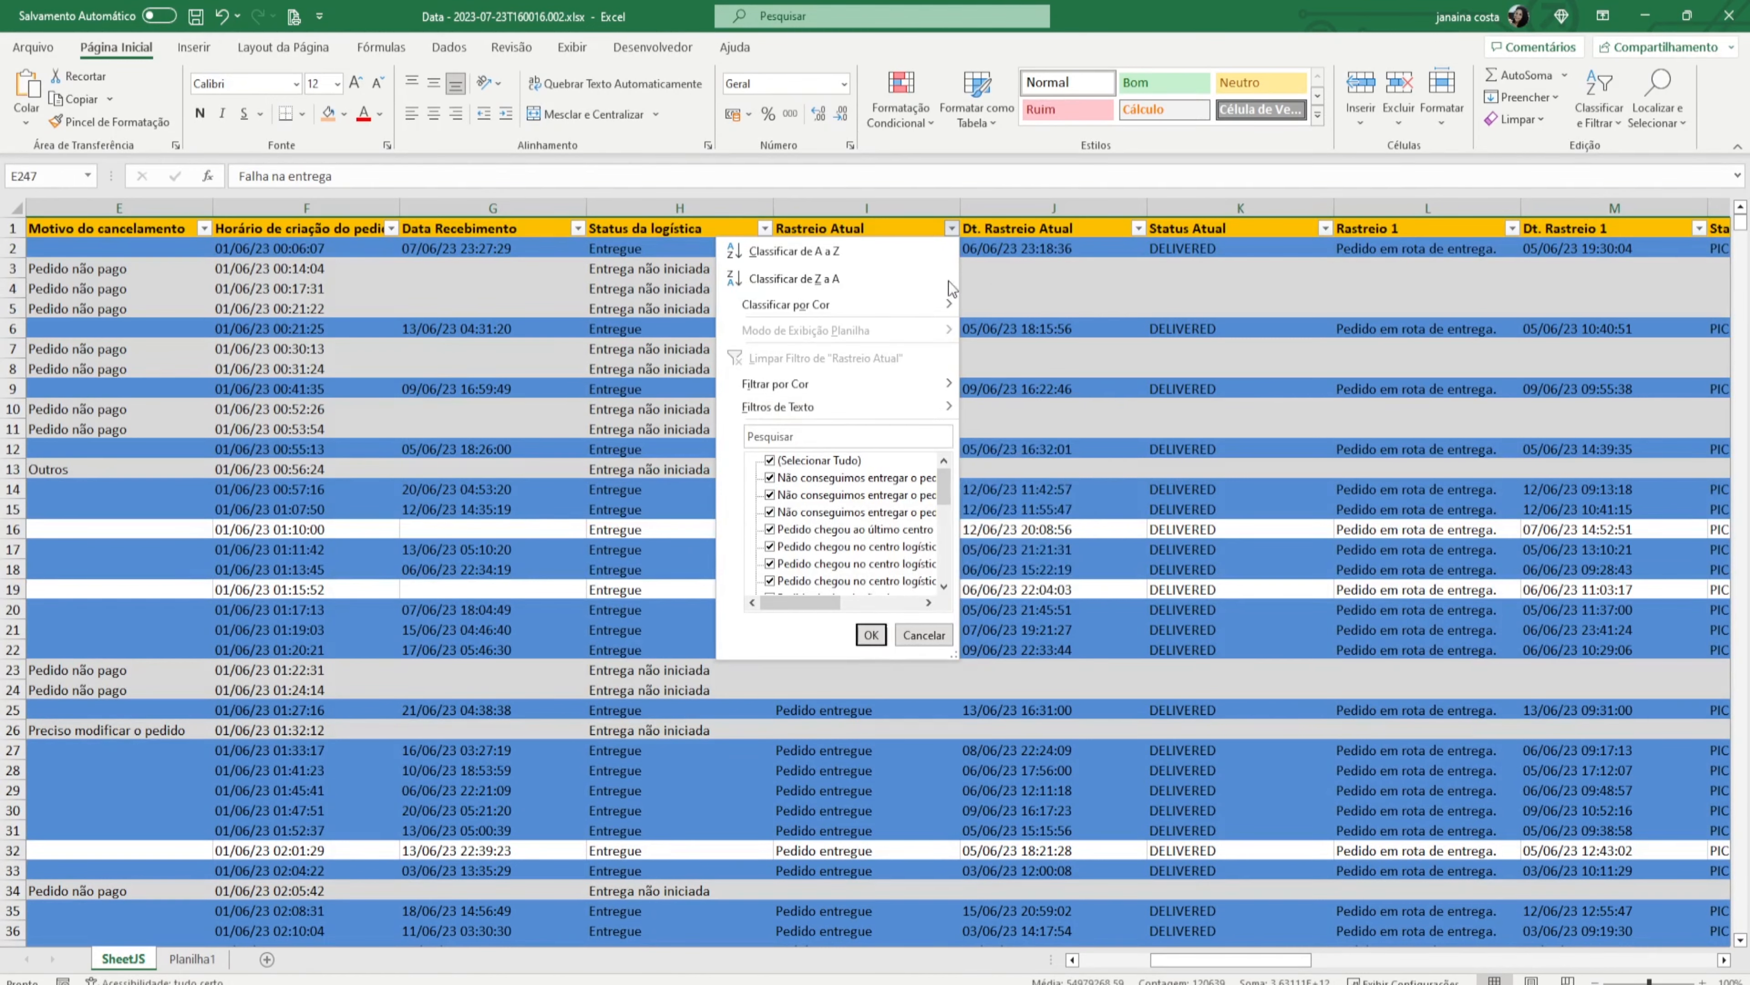
mouse_move(965, 395)
click(1033, 477)
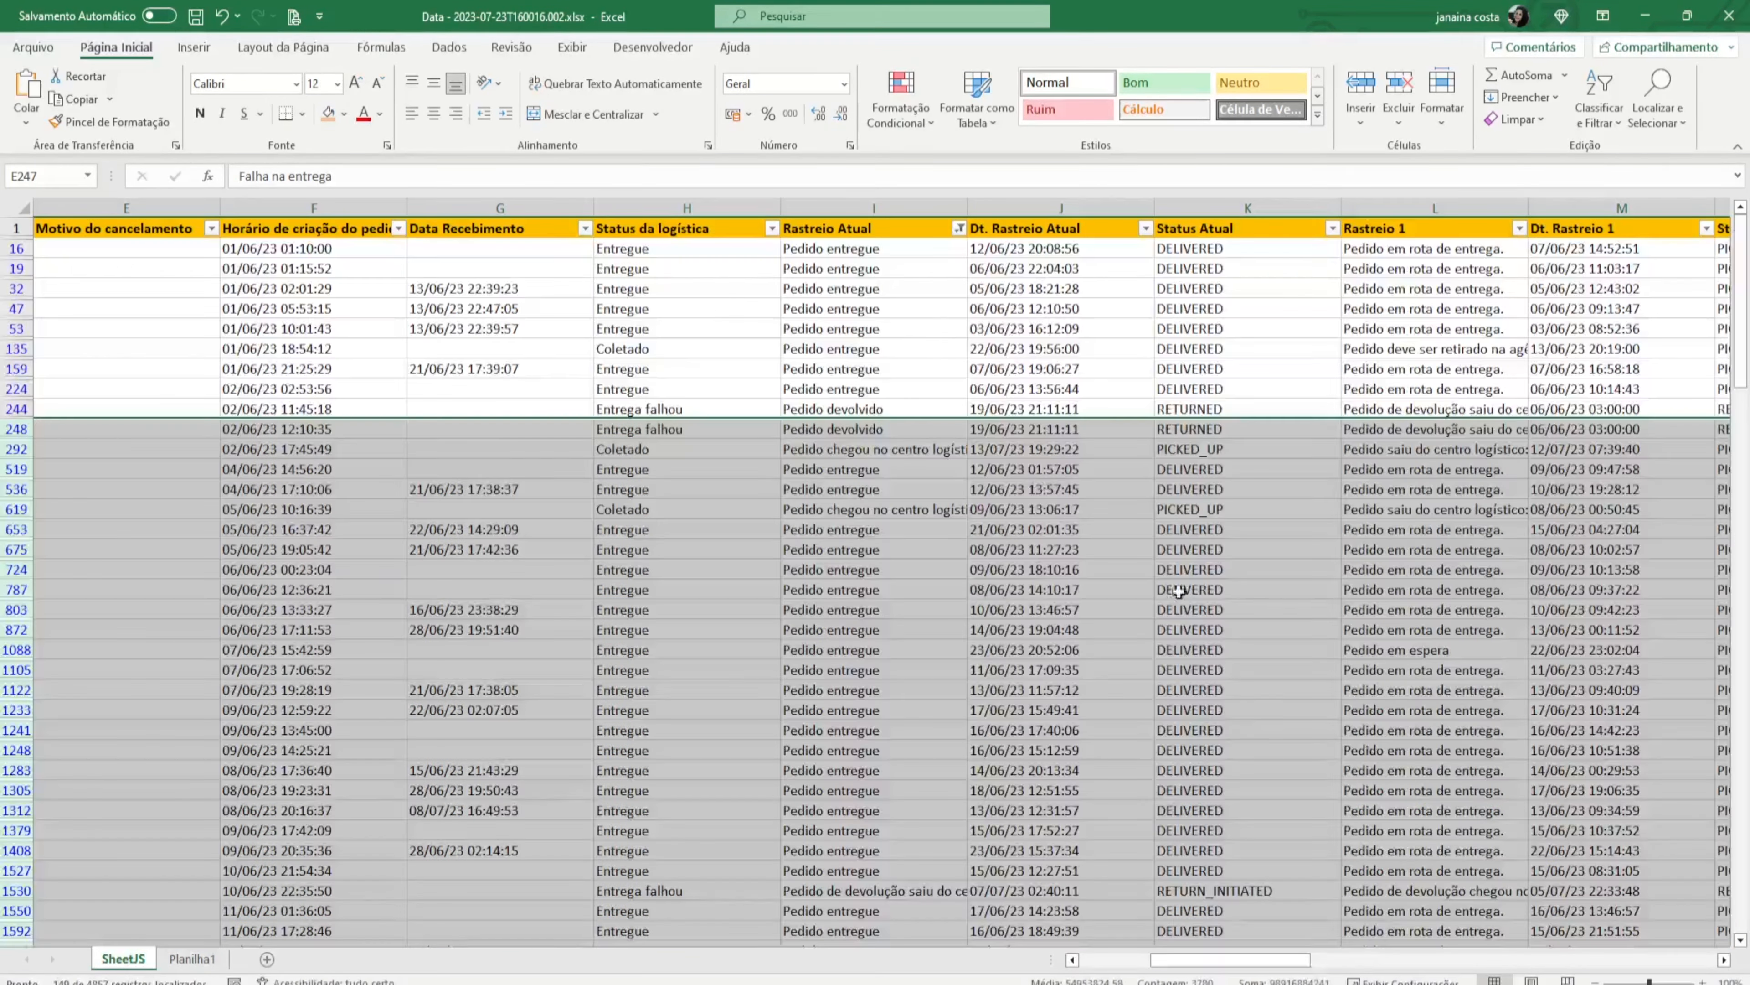
Filter the ID Devolução column to show only the blank entries (Vazias).
drag(1230, 955, 1423, 957)
click(790, 229)
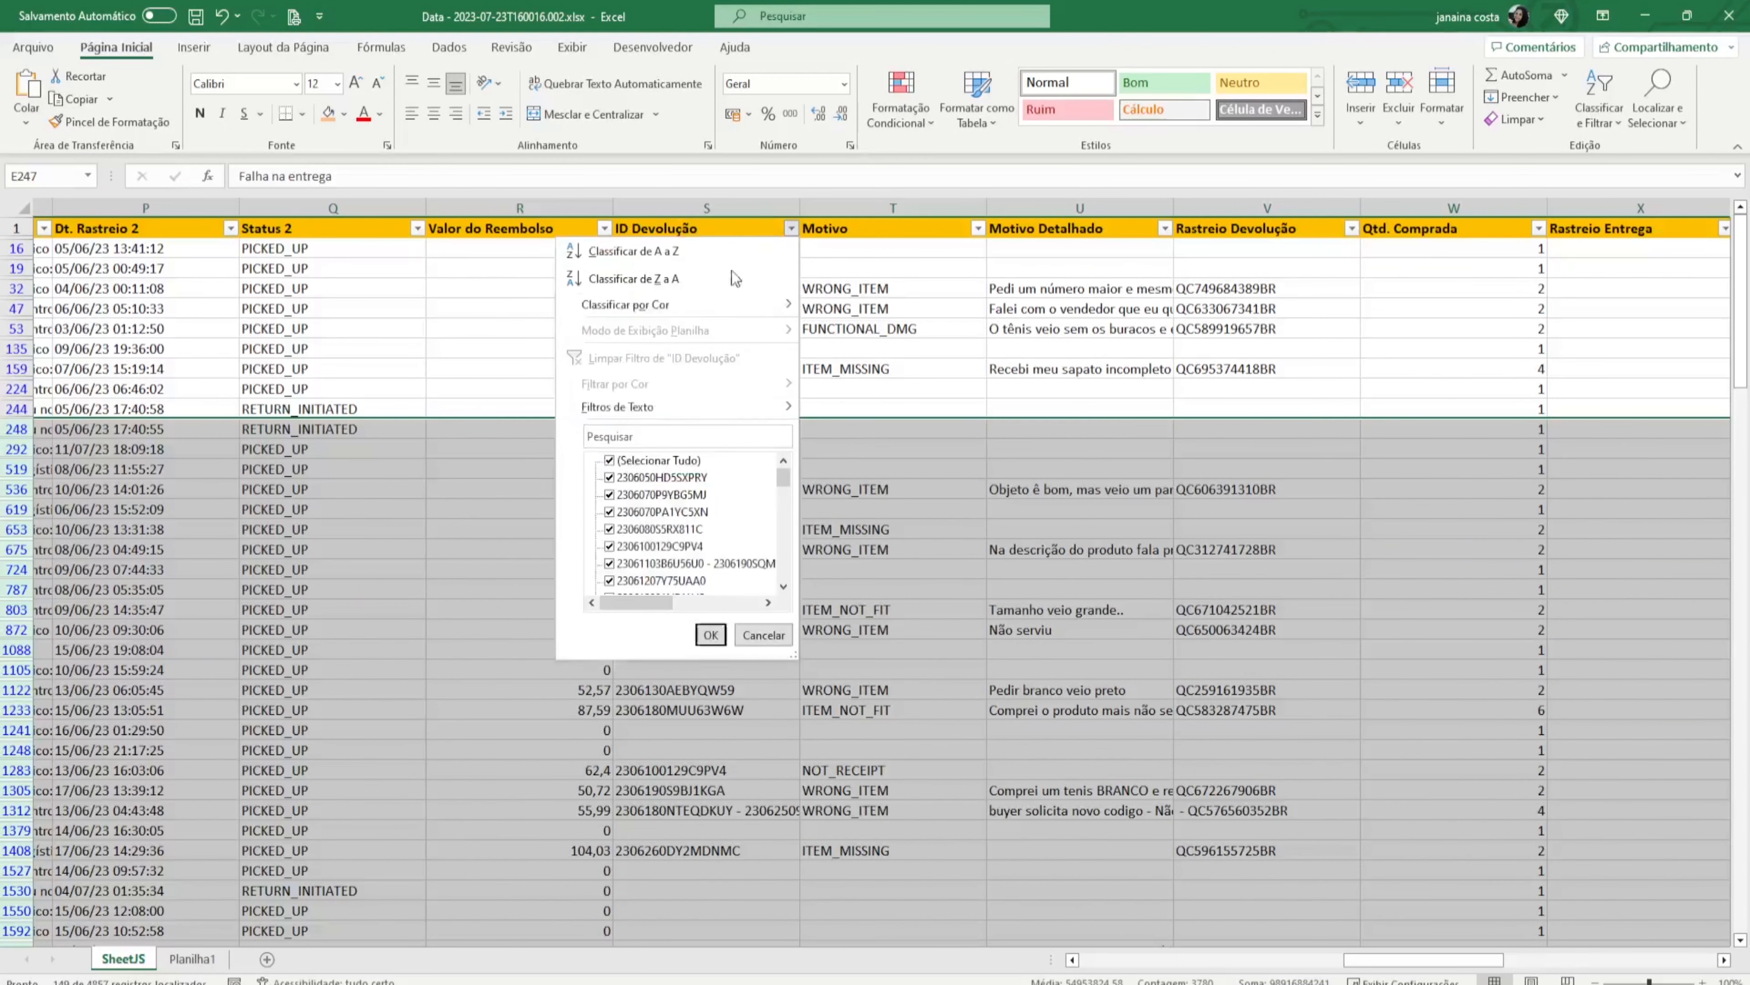
click(609, 460)
drag(783, 477, 780, 585)
click(613, 581)
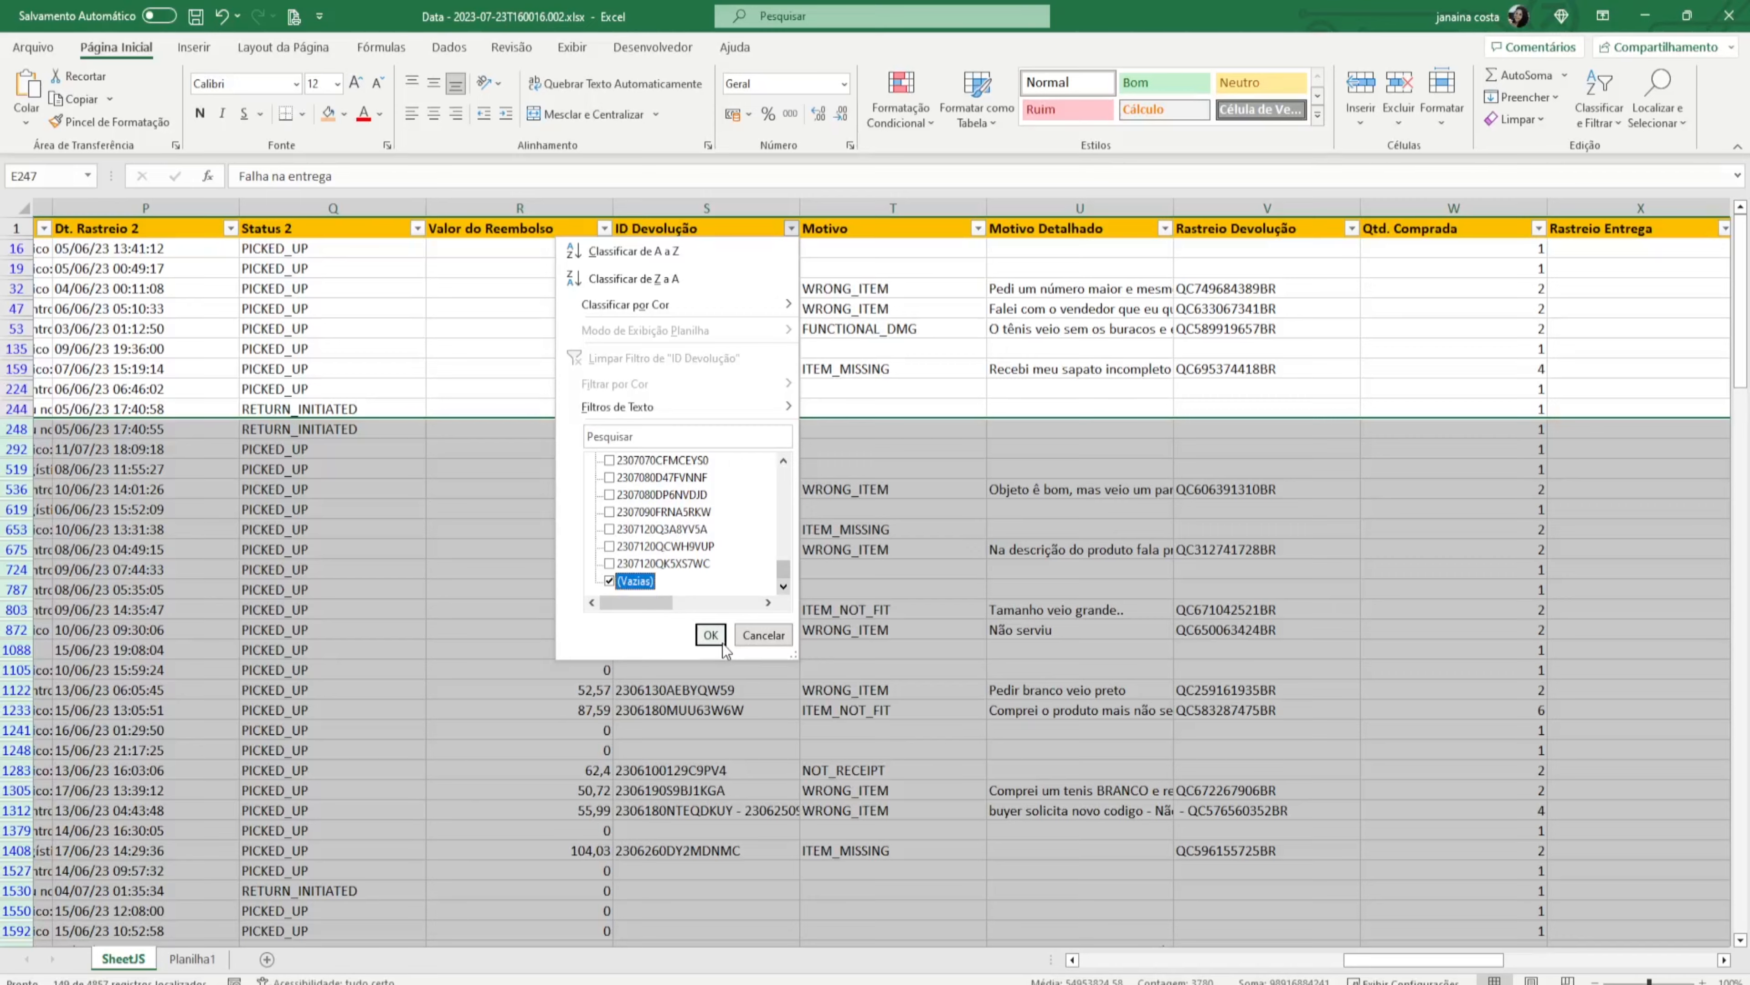
click(711, 635)
Examine the order, logistics and tracking statuses of all remaining orders without a return ID.
drag(1385, 959, 1161, 959)
click(906, 606)
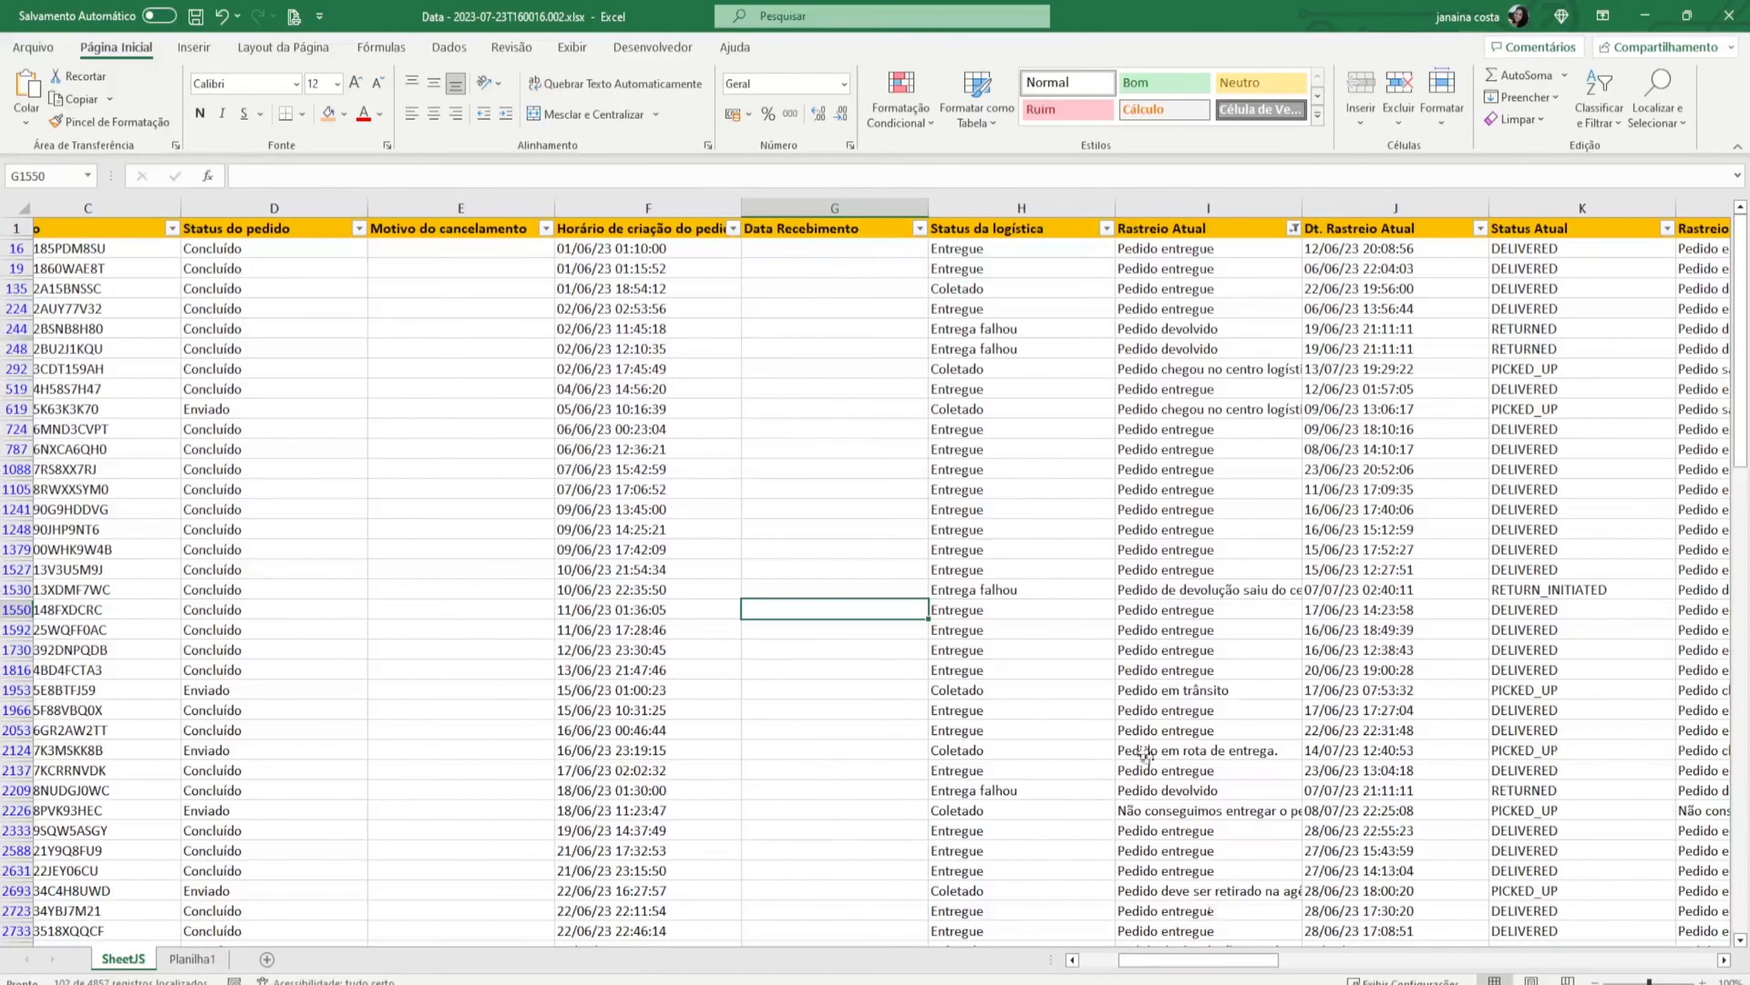
scroll(1136, 730, down, 10)
scroll(1134, 718, down, 9)
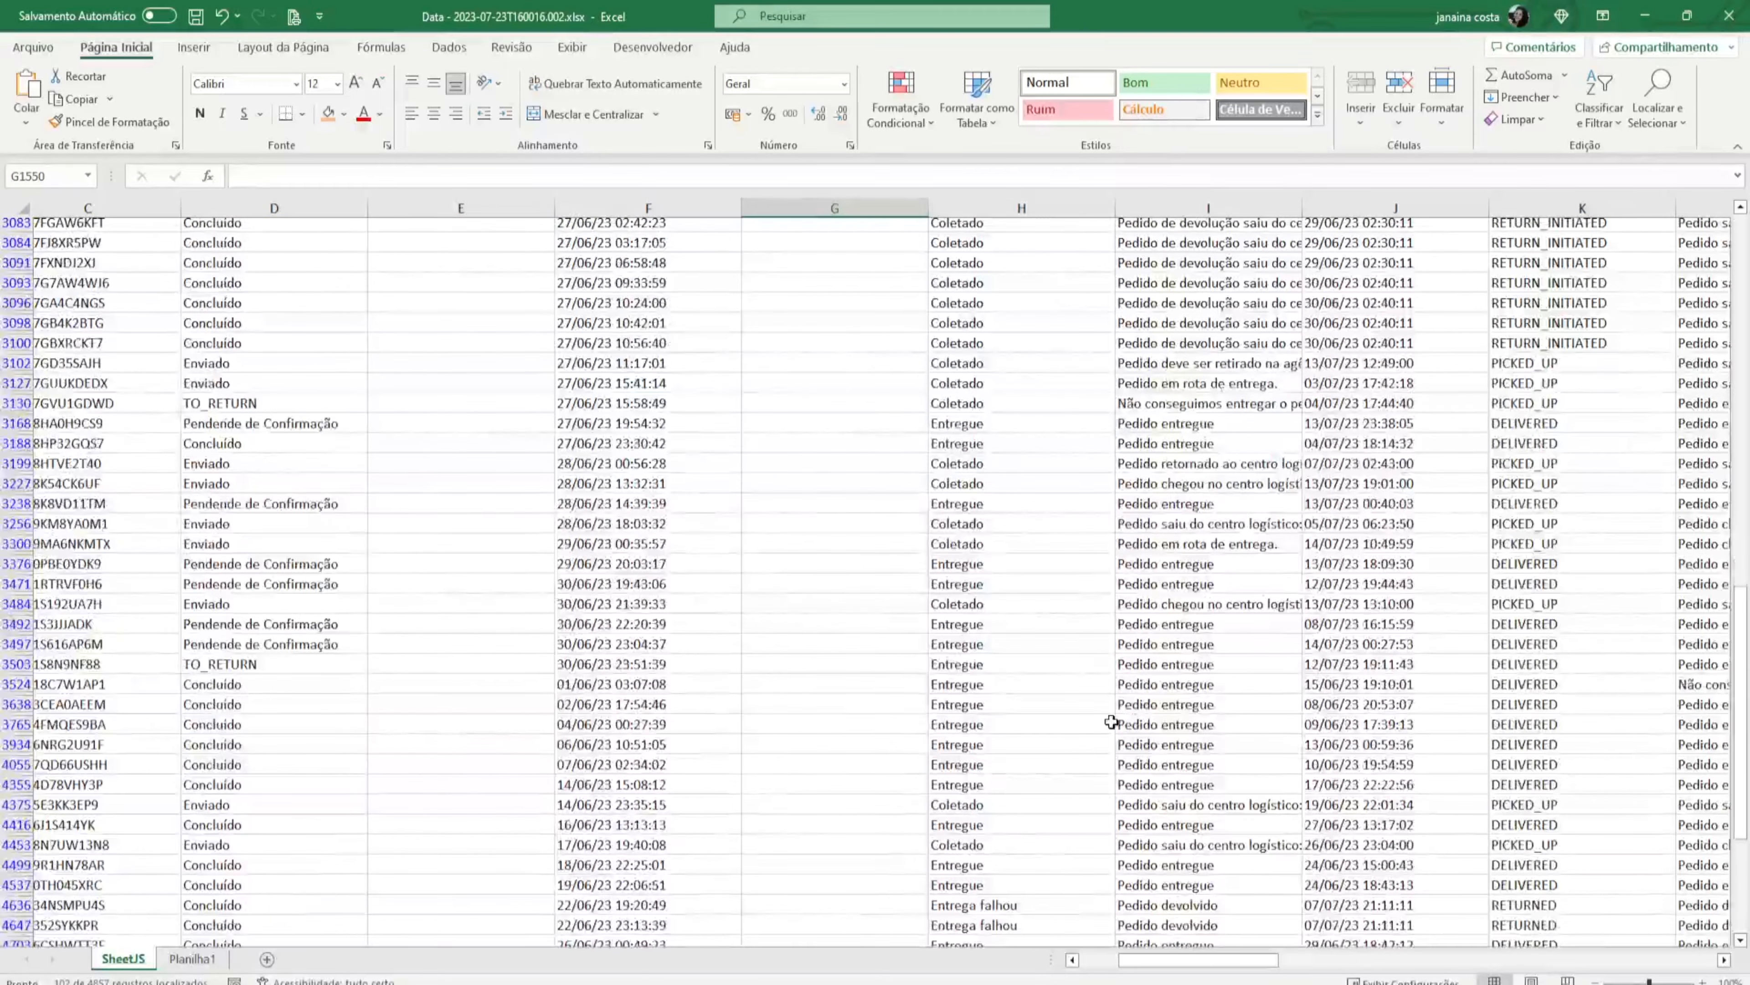
drag(1211, 963, 1144, 964)
scroll(556, 517, up, 1)
scroll(556, 516, up, 18)
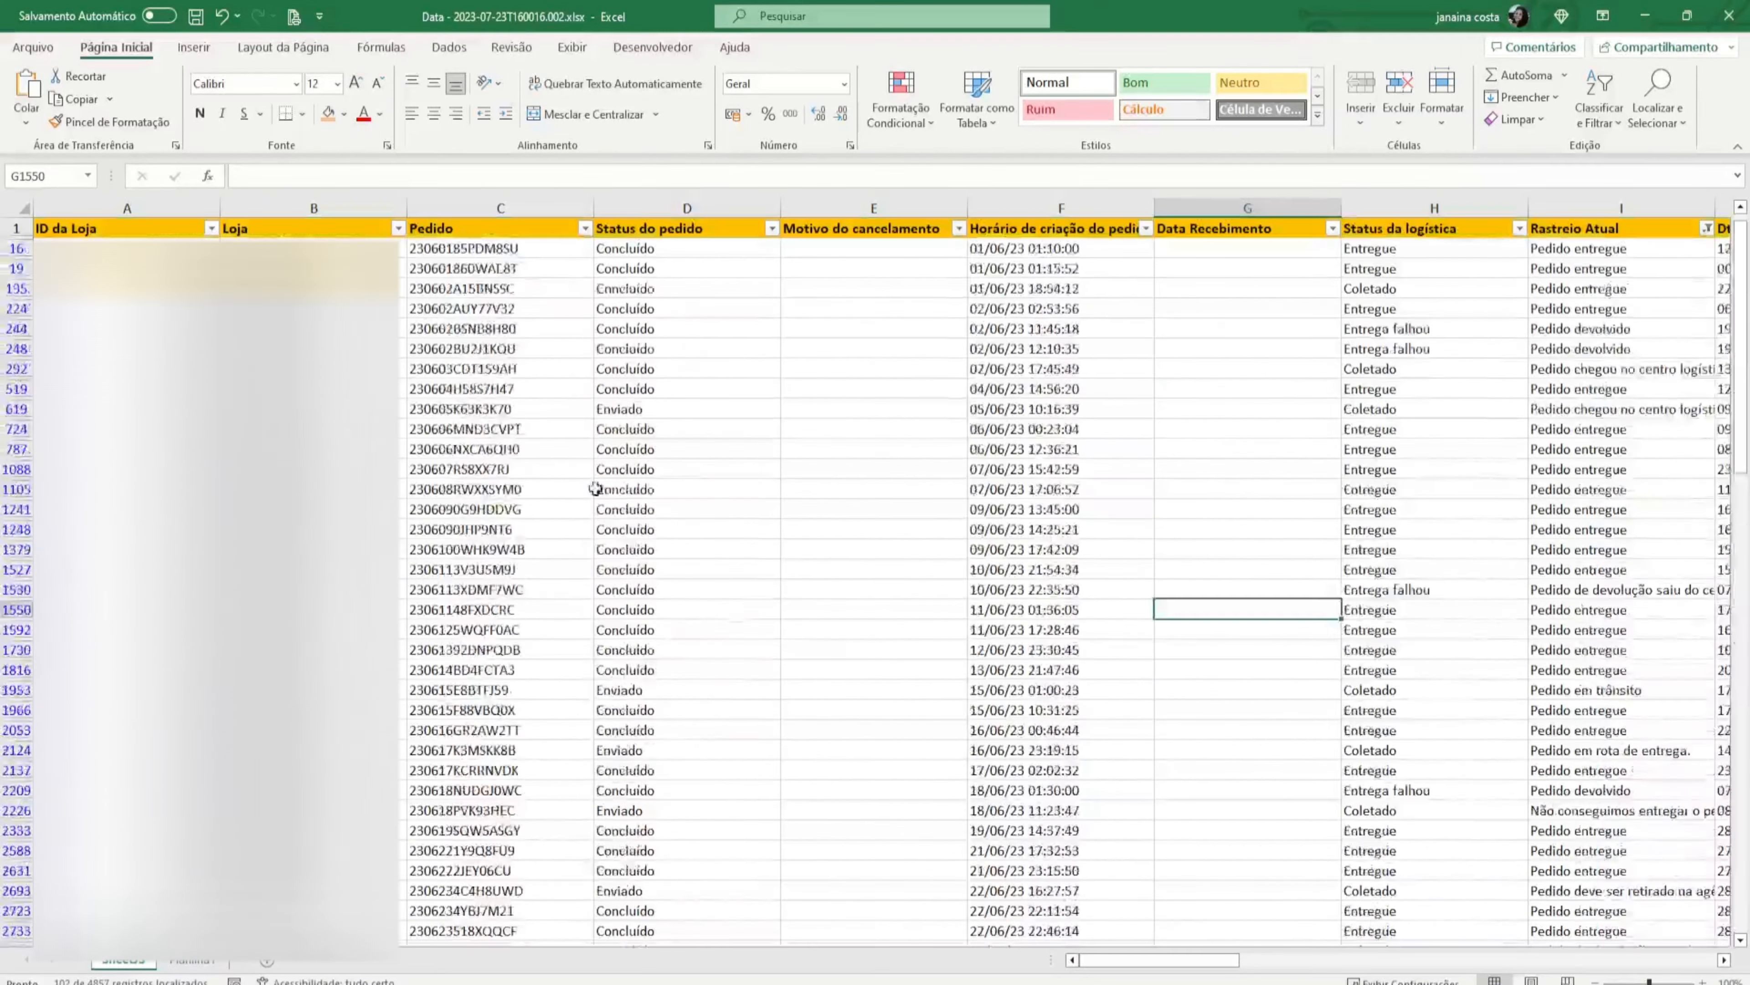
Filter the Status do pedido column to show only TO_RETURN orders.
click(772, 229)
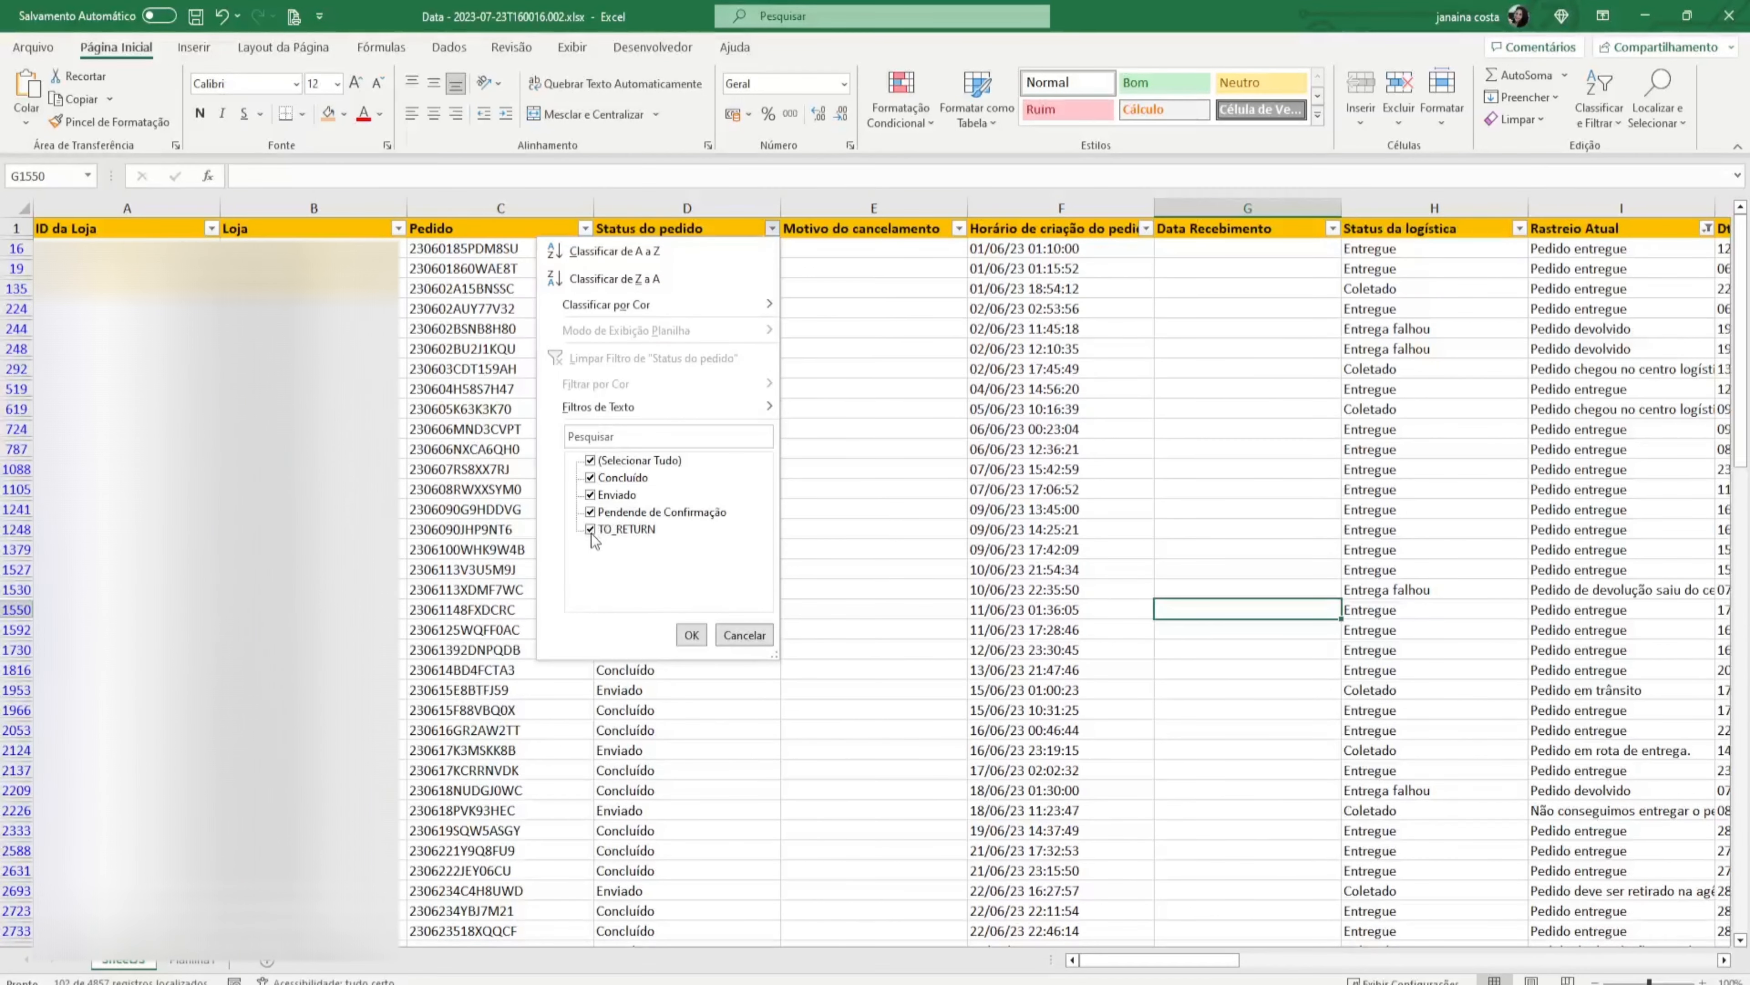
click(589, 460)
click(590, 529)
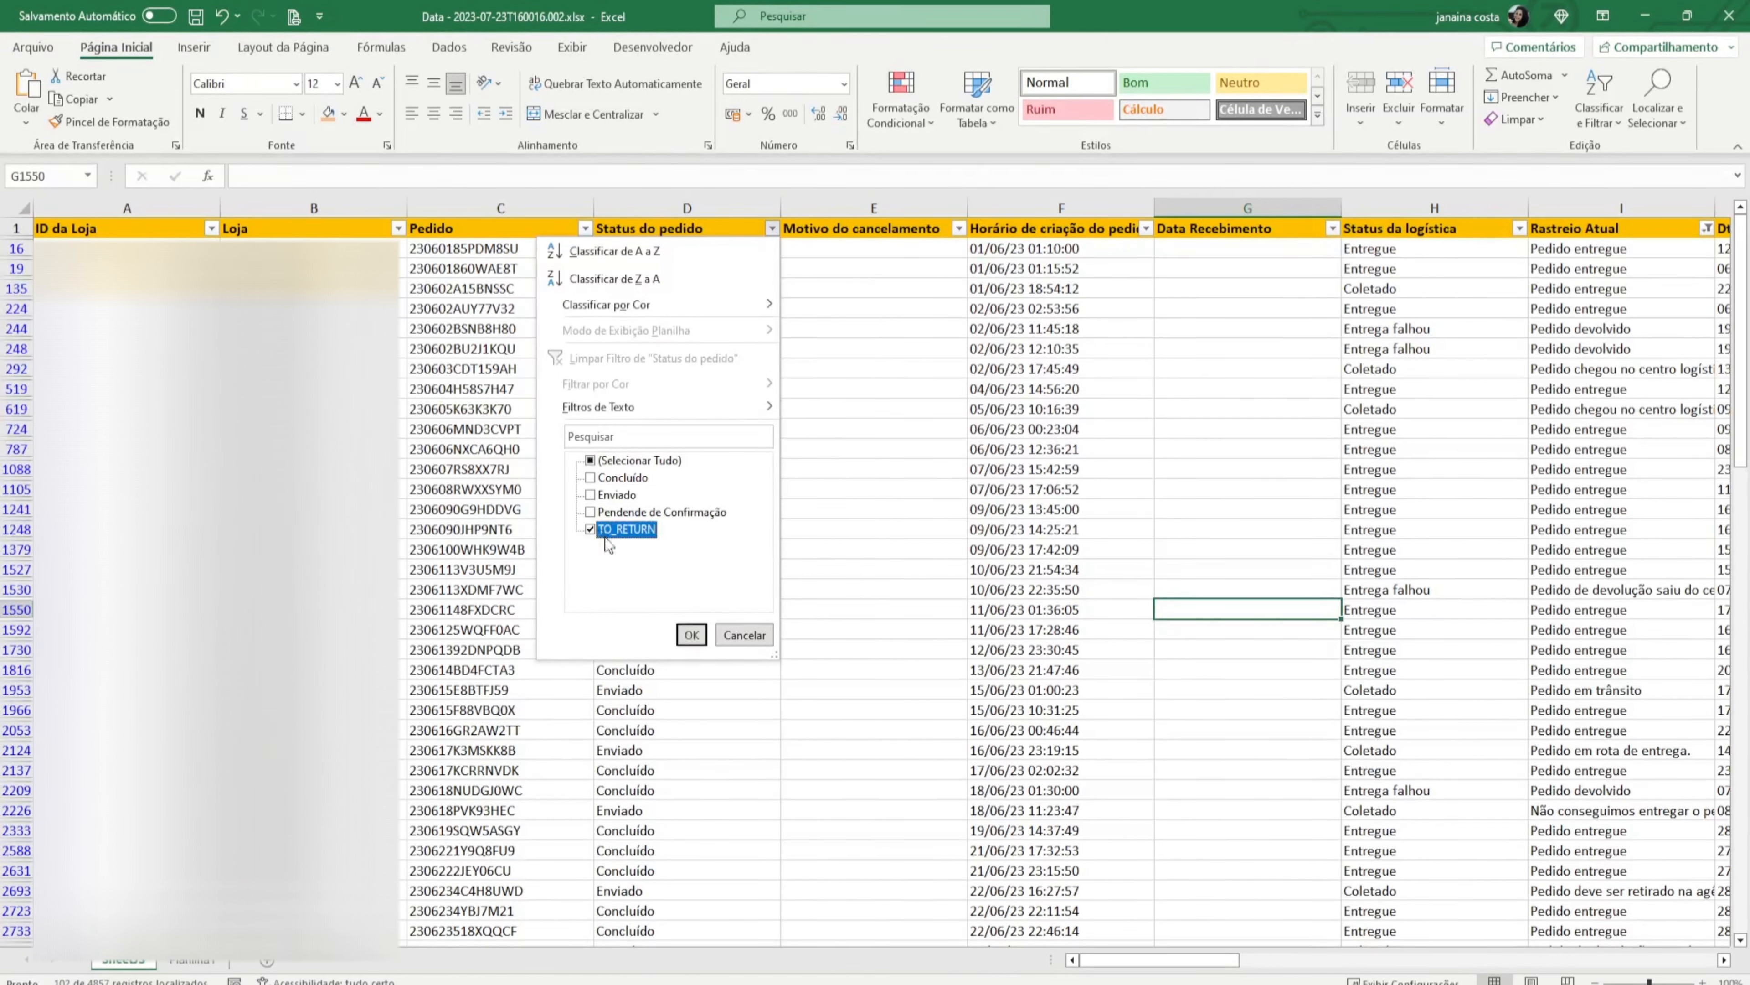
click(691, 635)
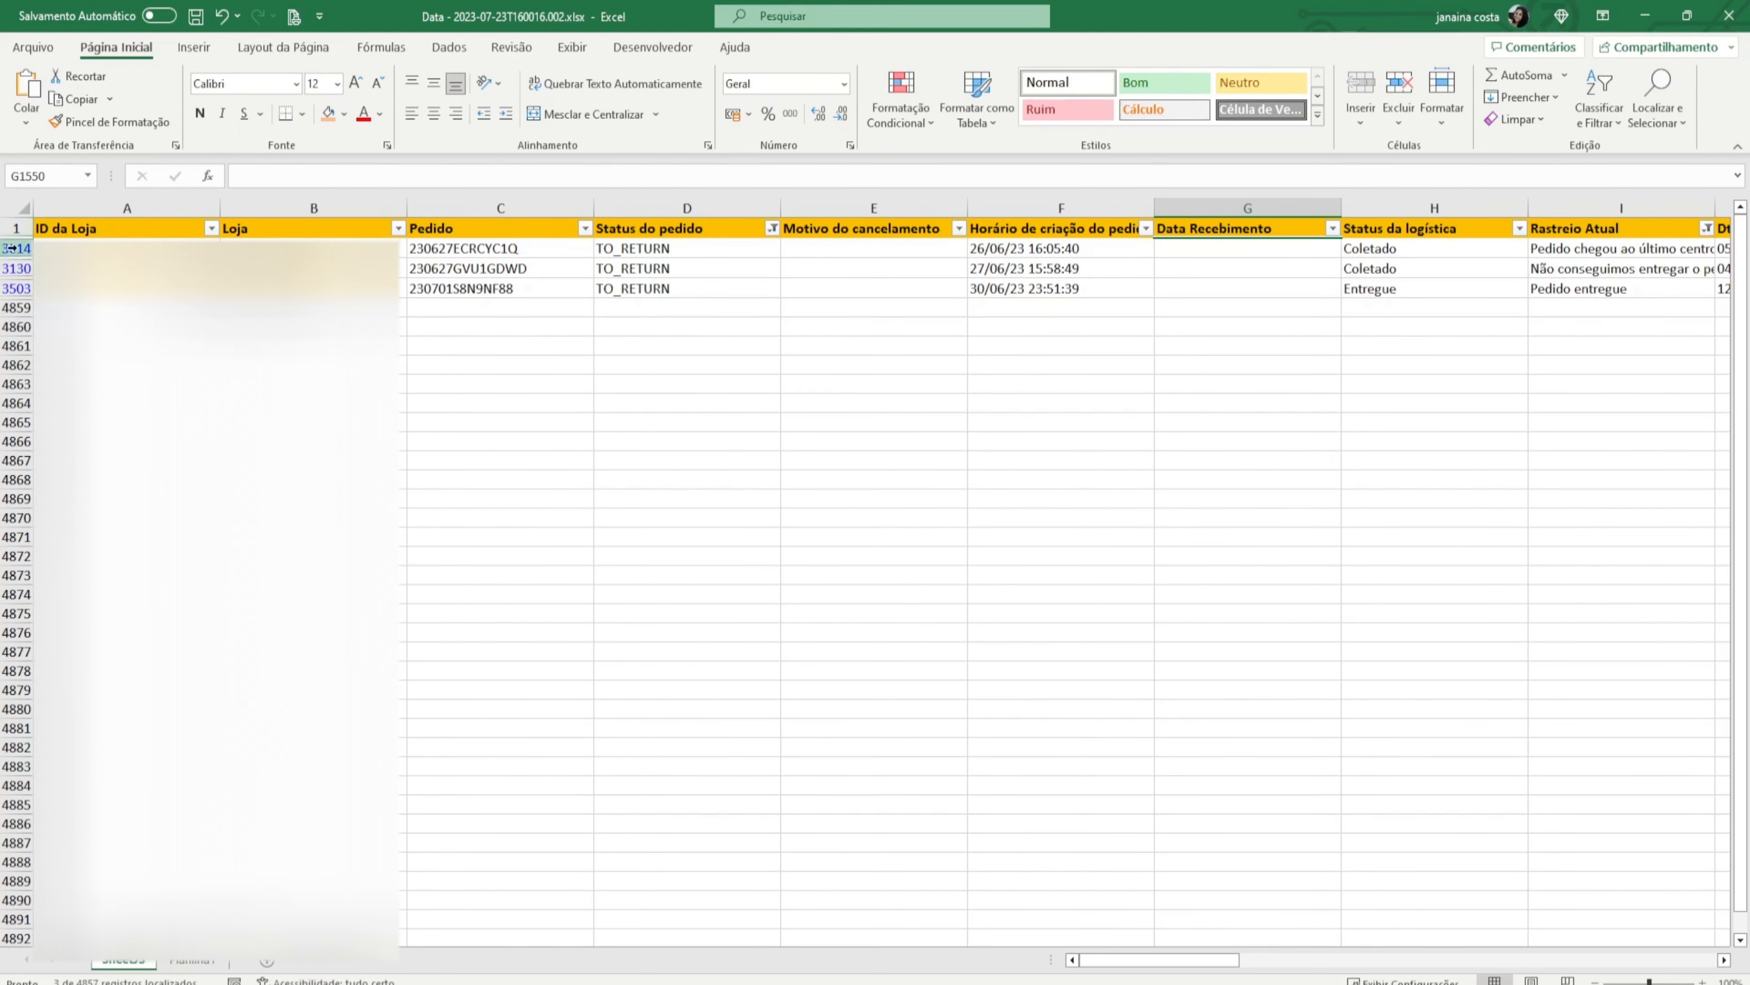
Check the return columns of the filtered TO_RETURN orders and fill their rows with light orange.
drag(16, 249, 16, 288)
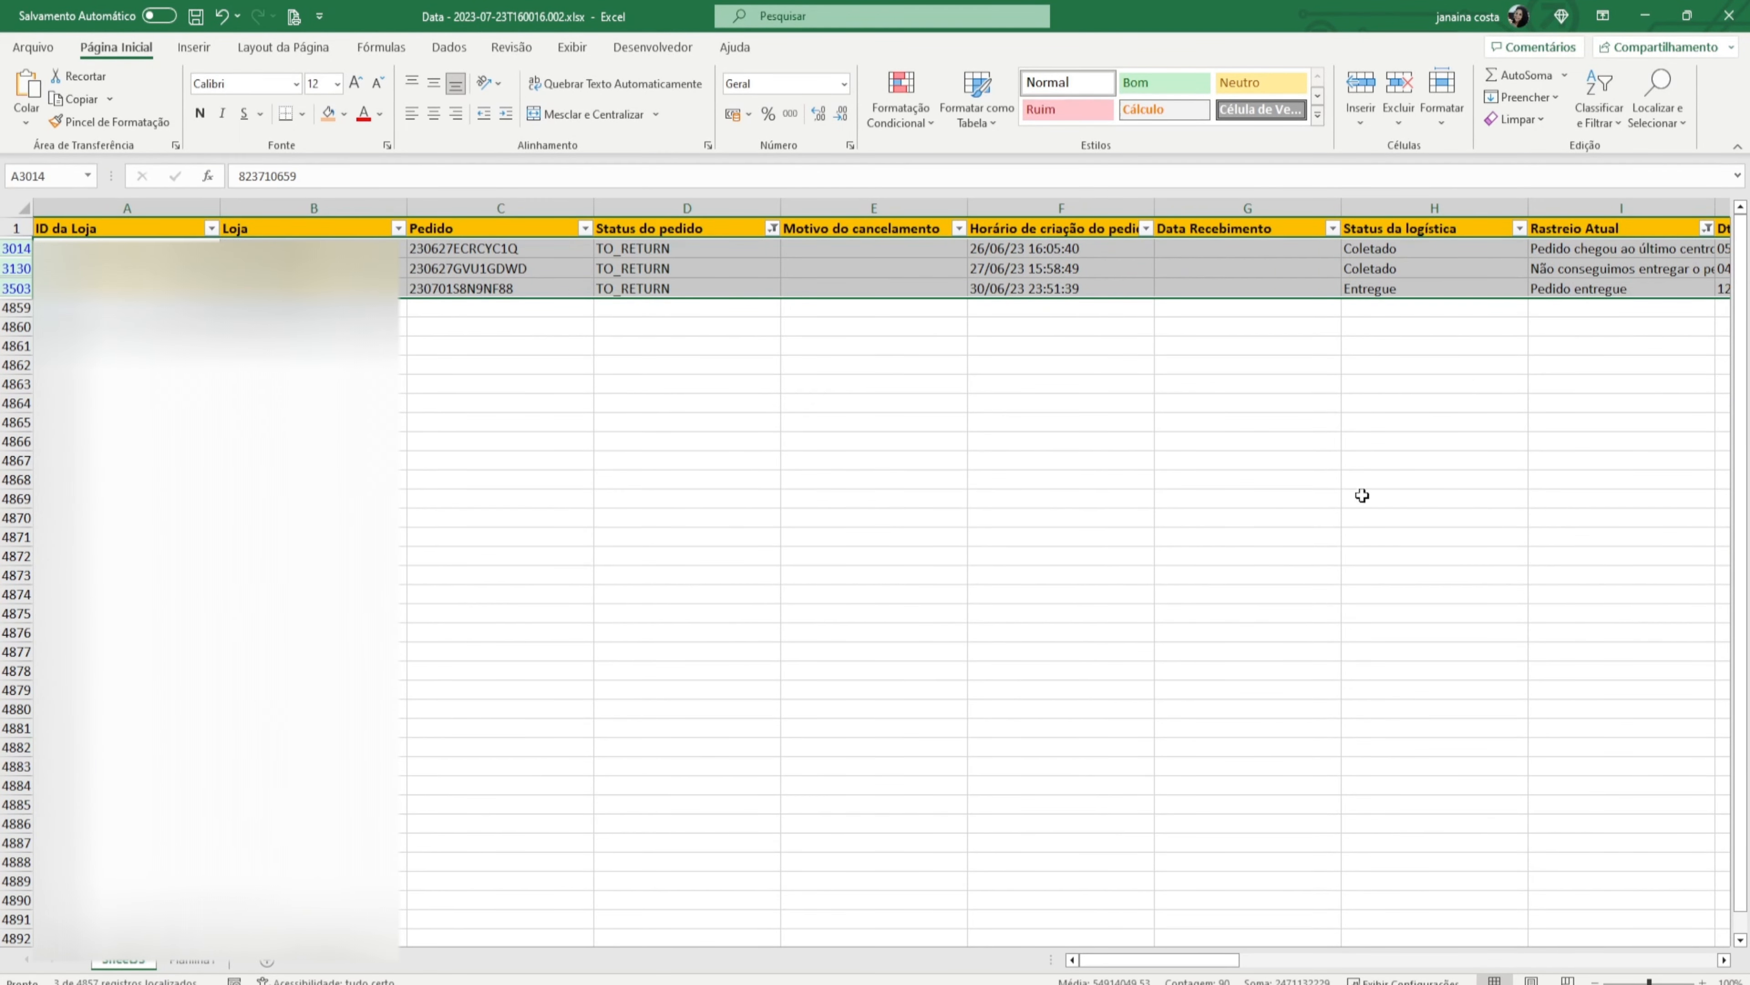
drag(1155, 973, 1398, 973)
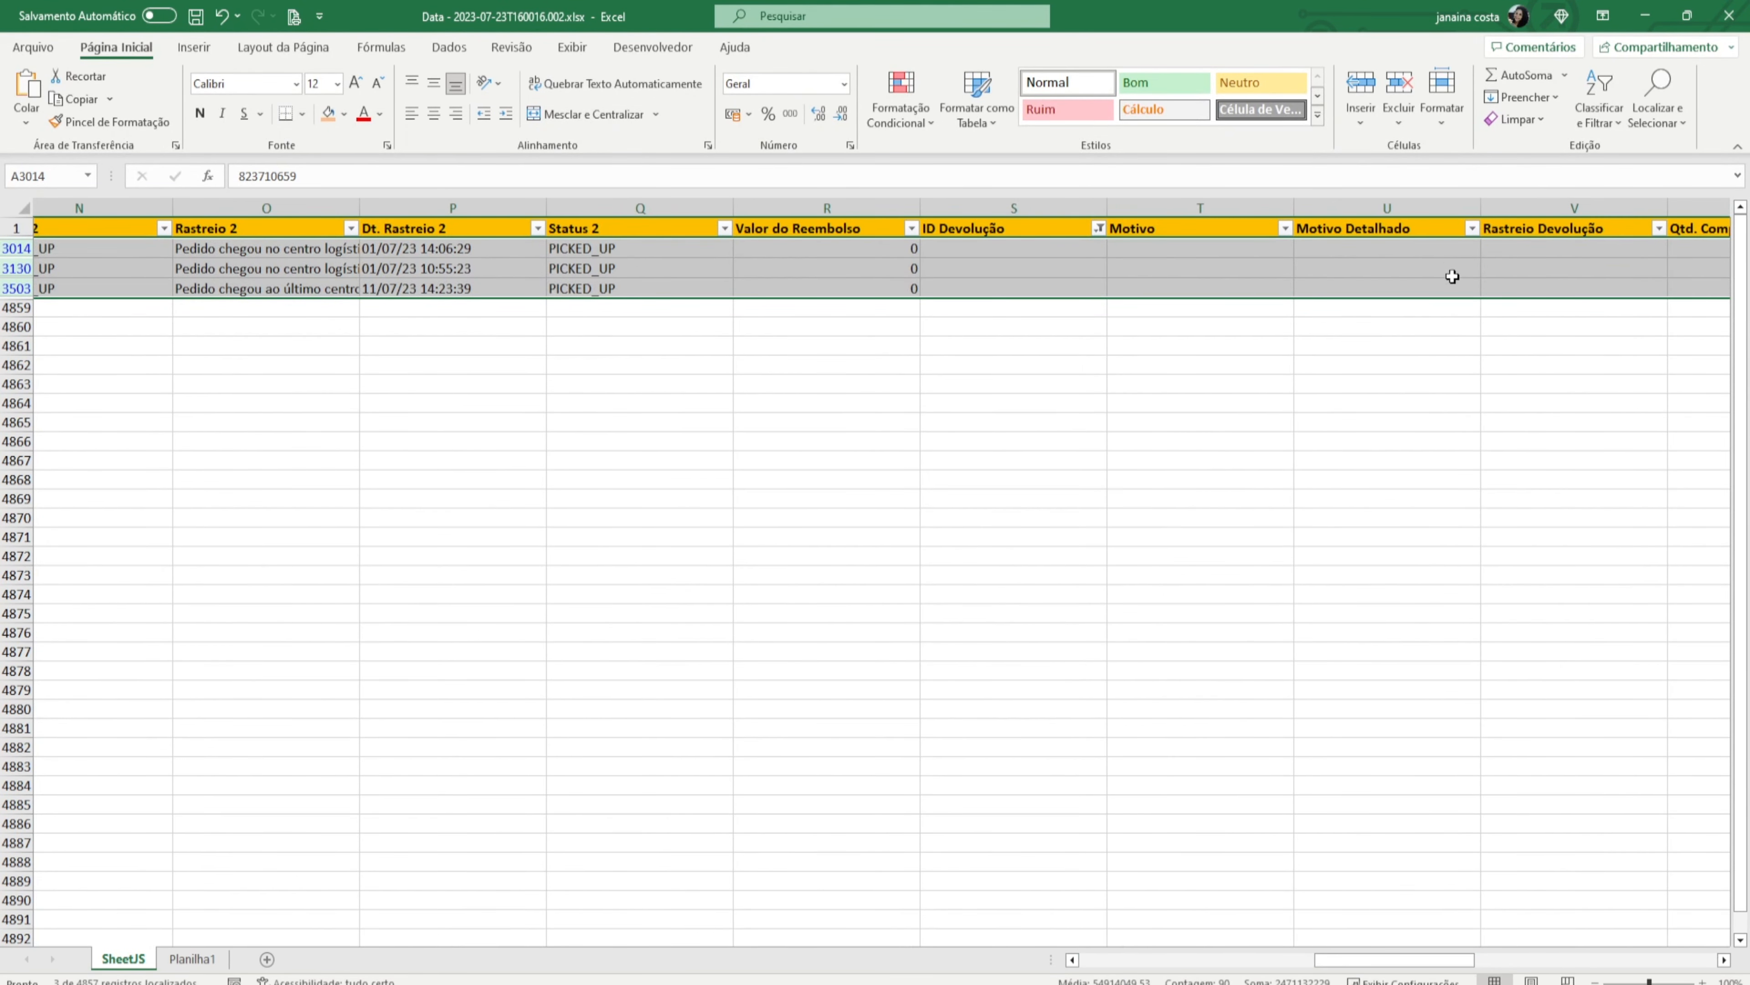
drag(1578, 250, 1589, 295)
drag(1395, 960, 1159, 960)
drag(16, 249, 20, 308)
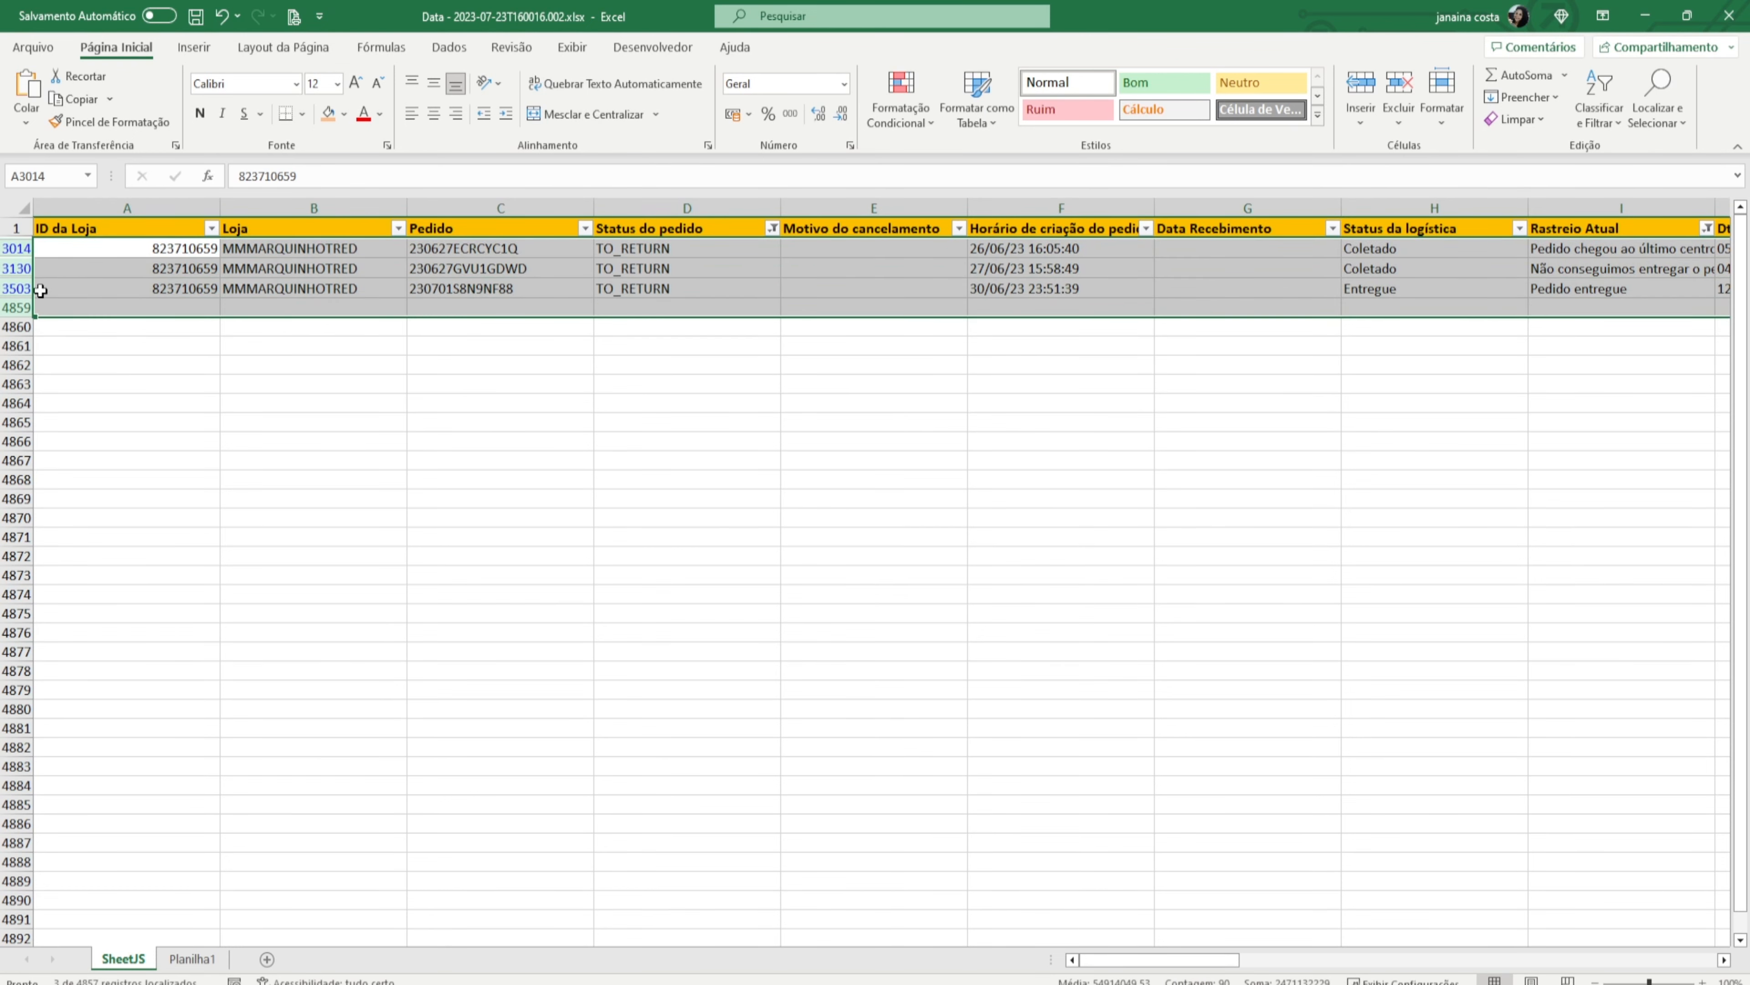
click(329, 114)
click(776, 557)
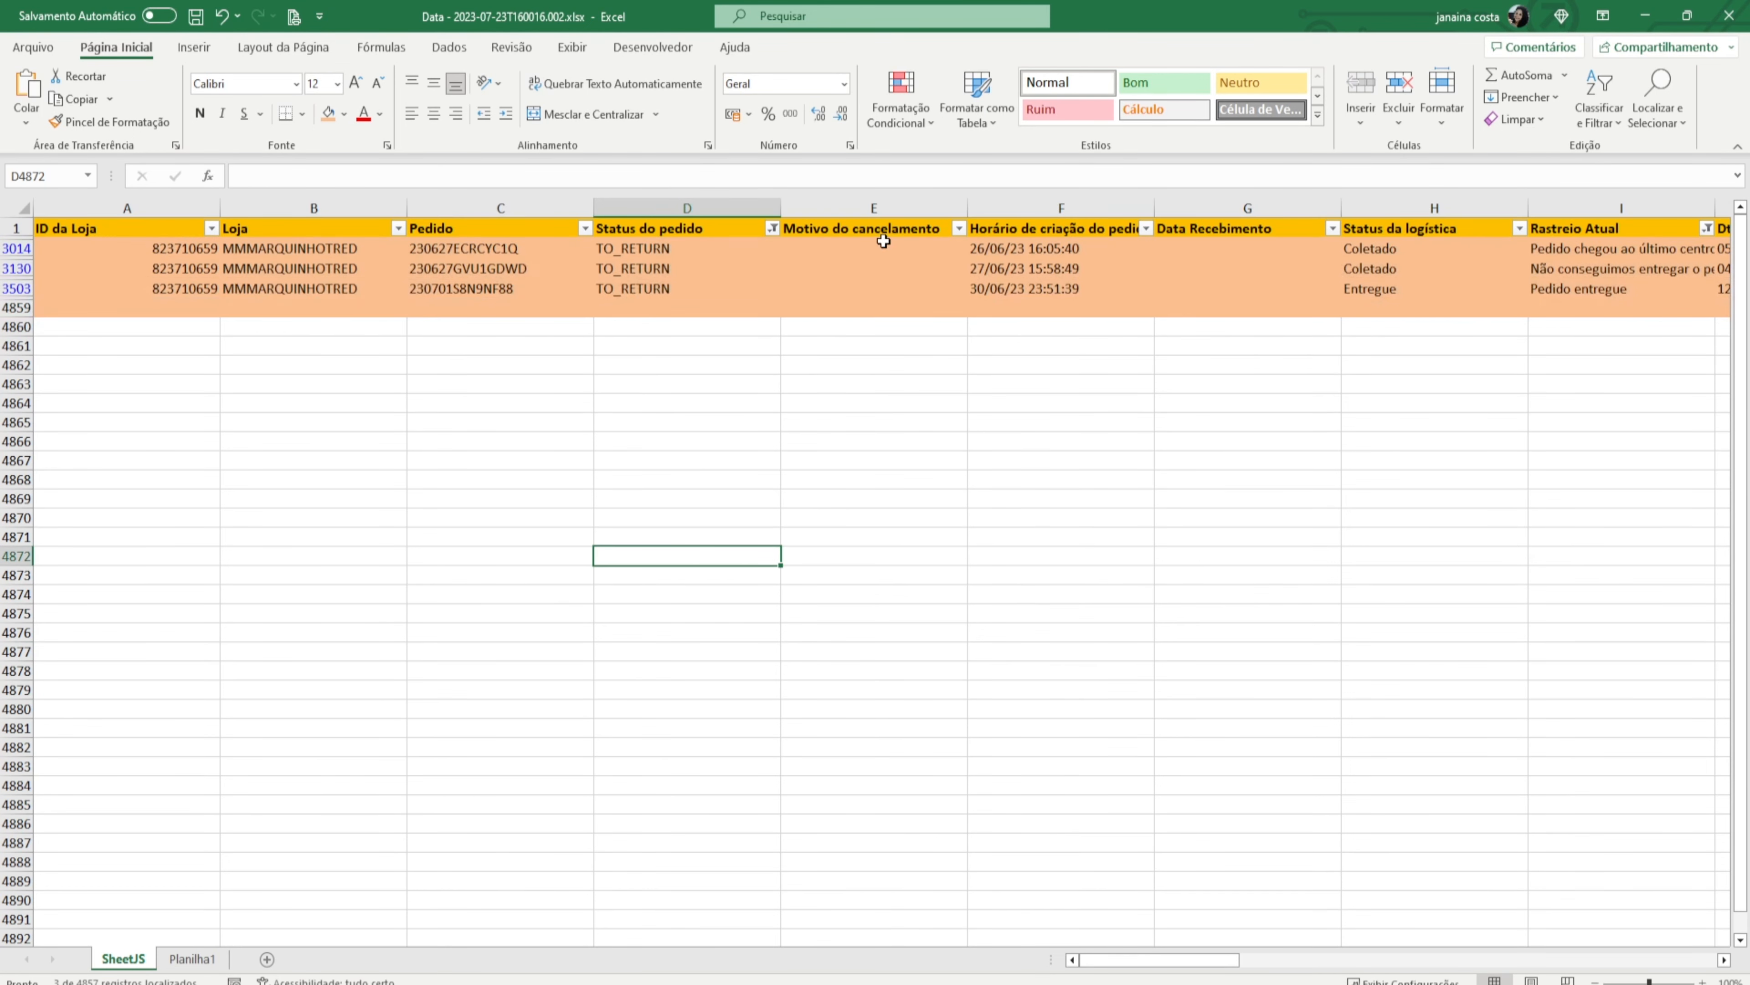
Clear all filters and filter the ID Devolução column to exclude the blank entries.
click(1609, 114)
click(1466, 496)
click(1600, 103)
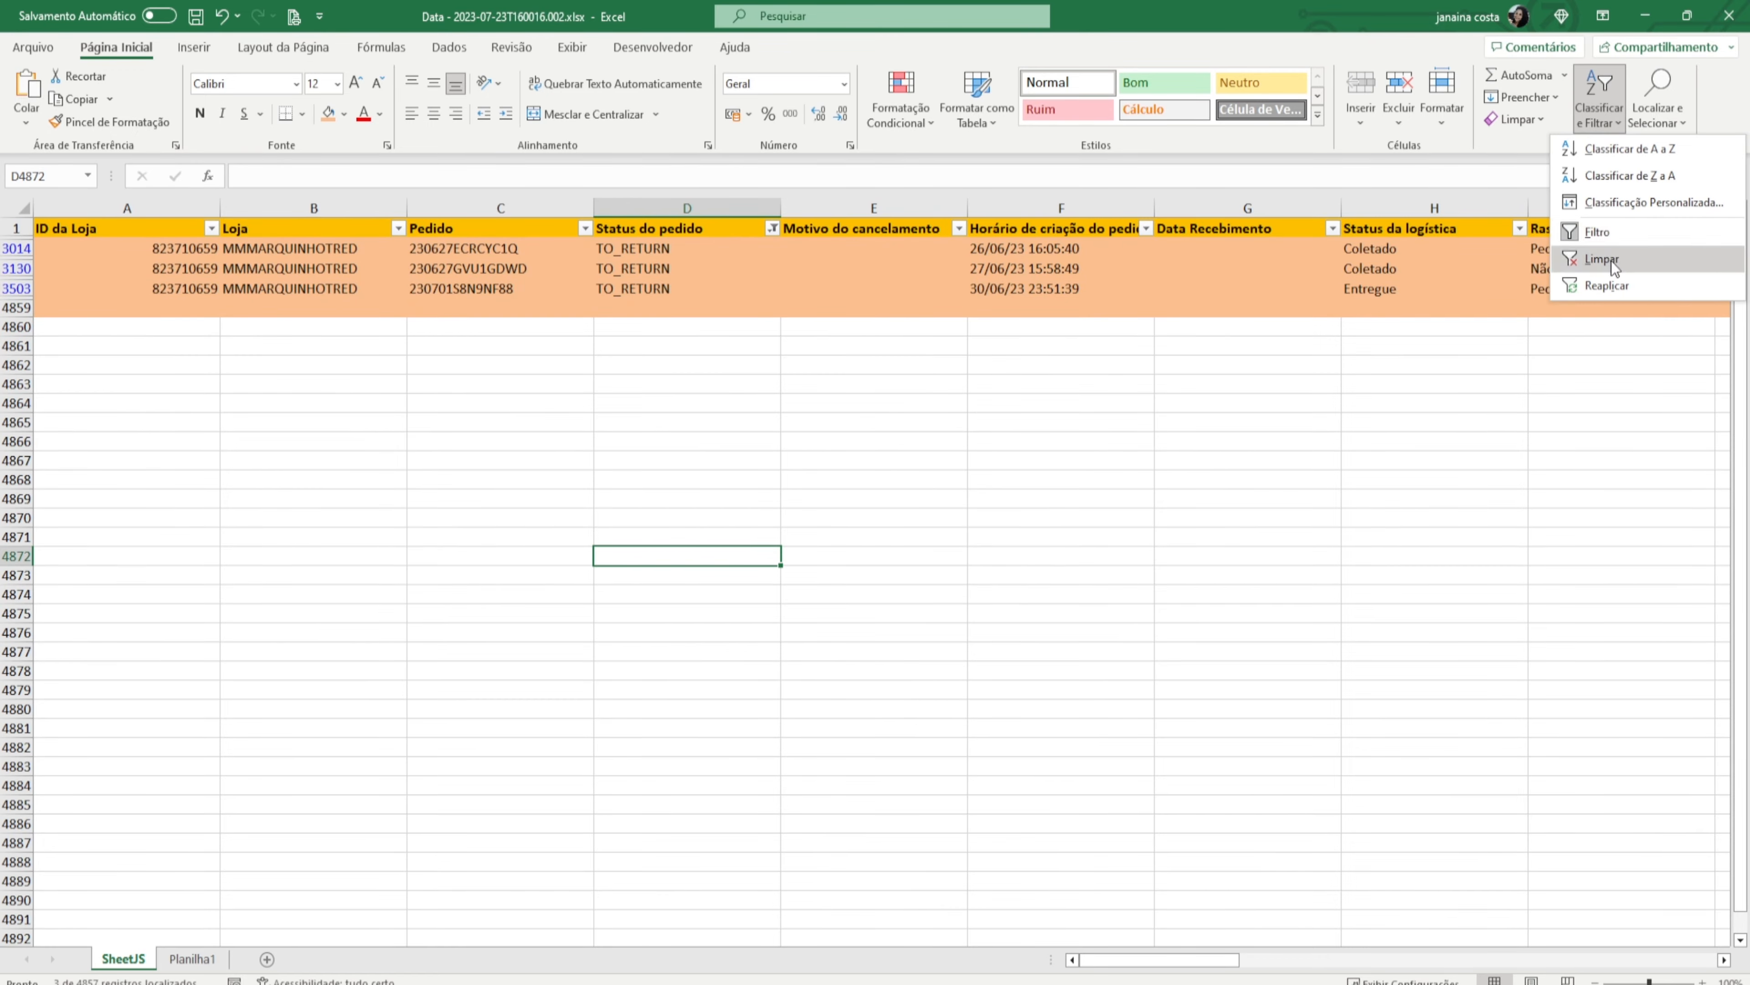
click(1598, 259)
drag(1152, 960, 1426, 957)
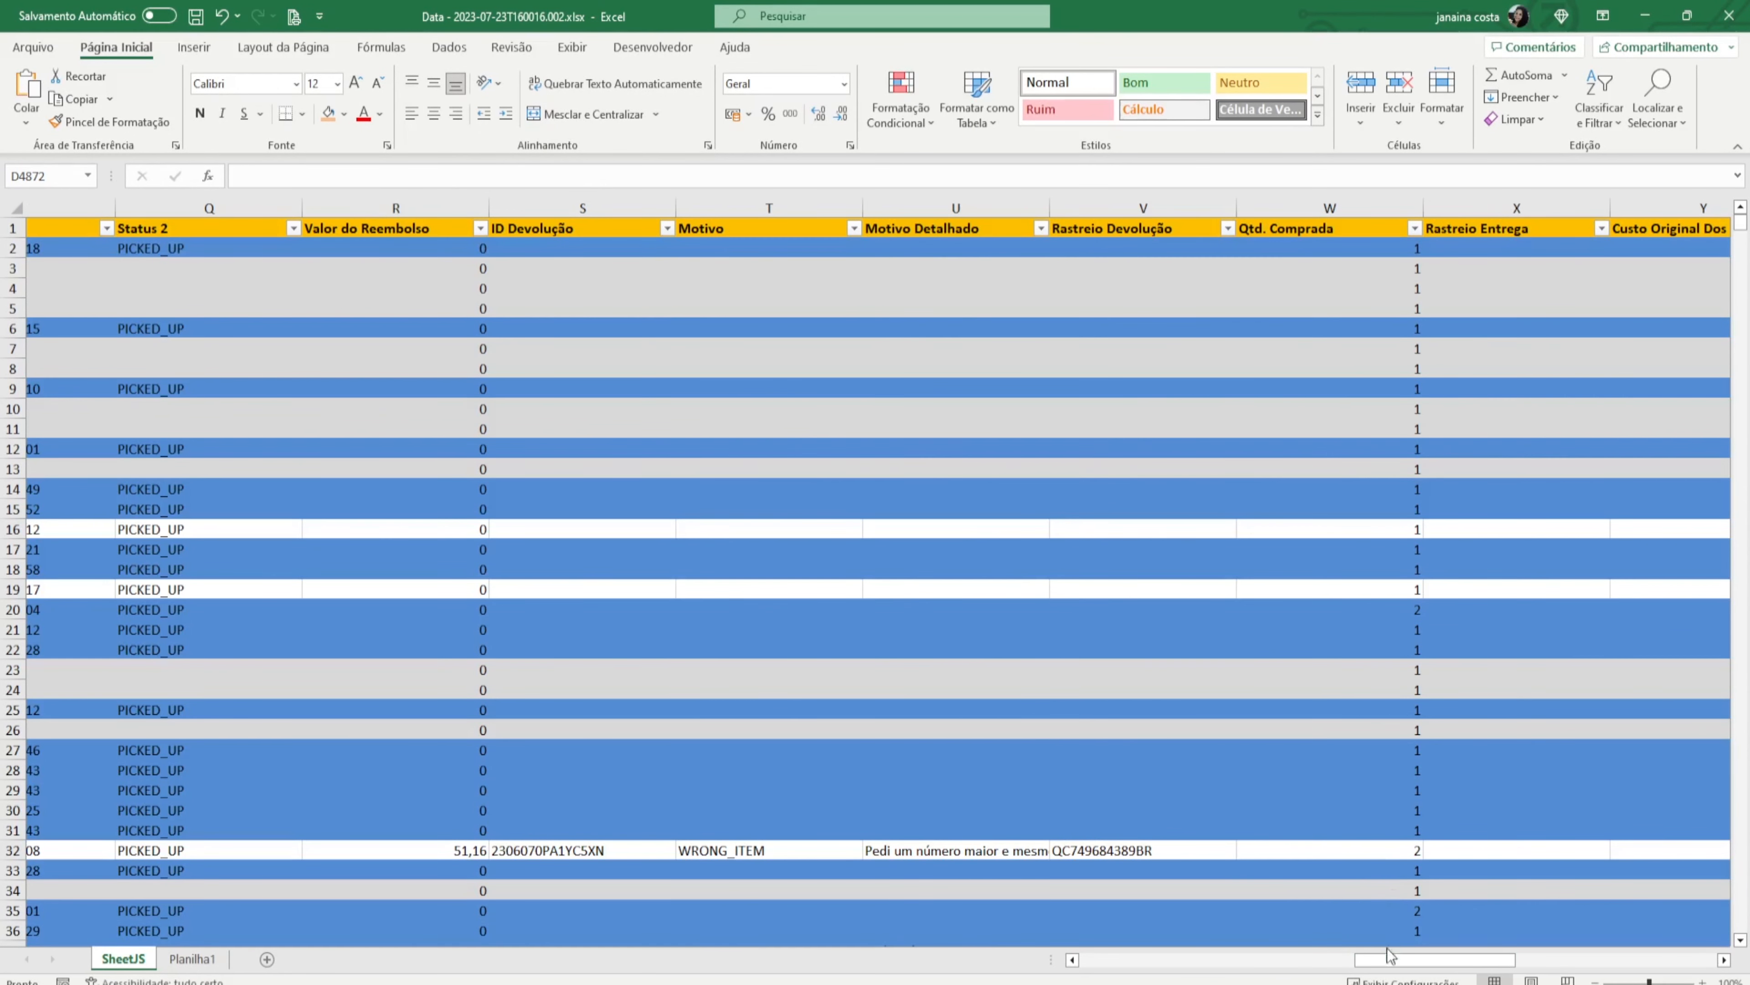
click(666, 228)
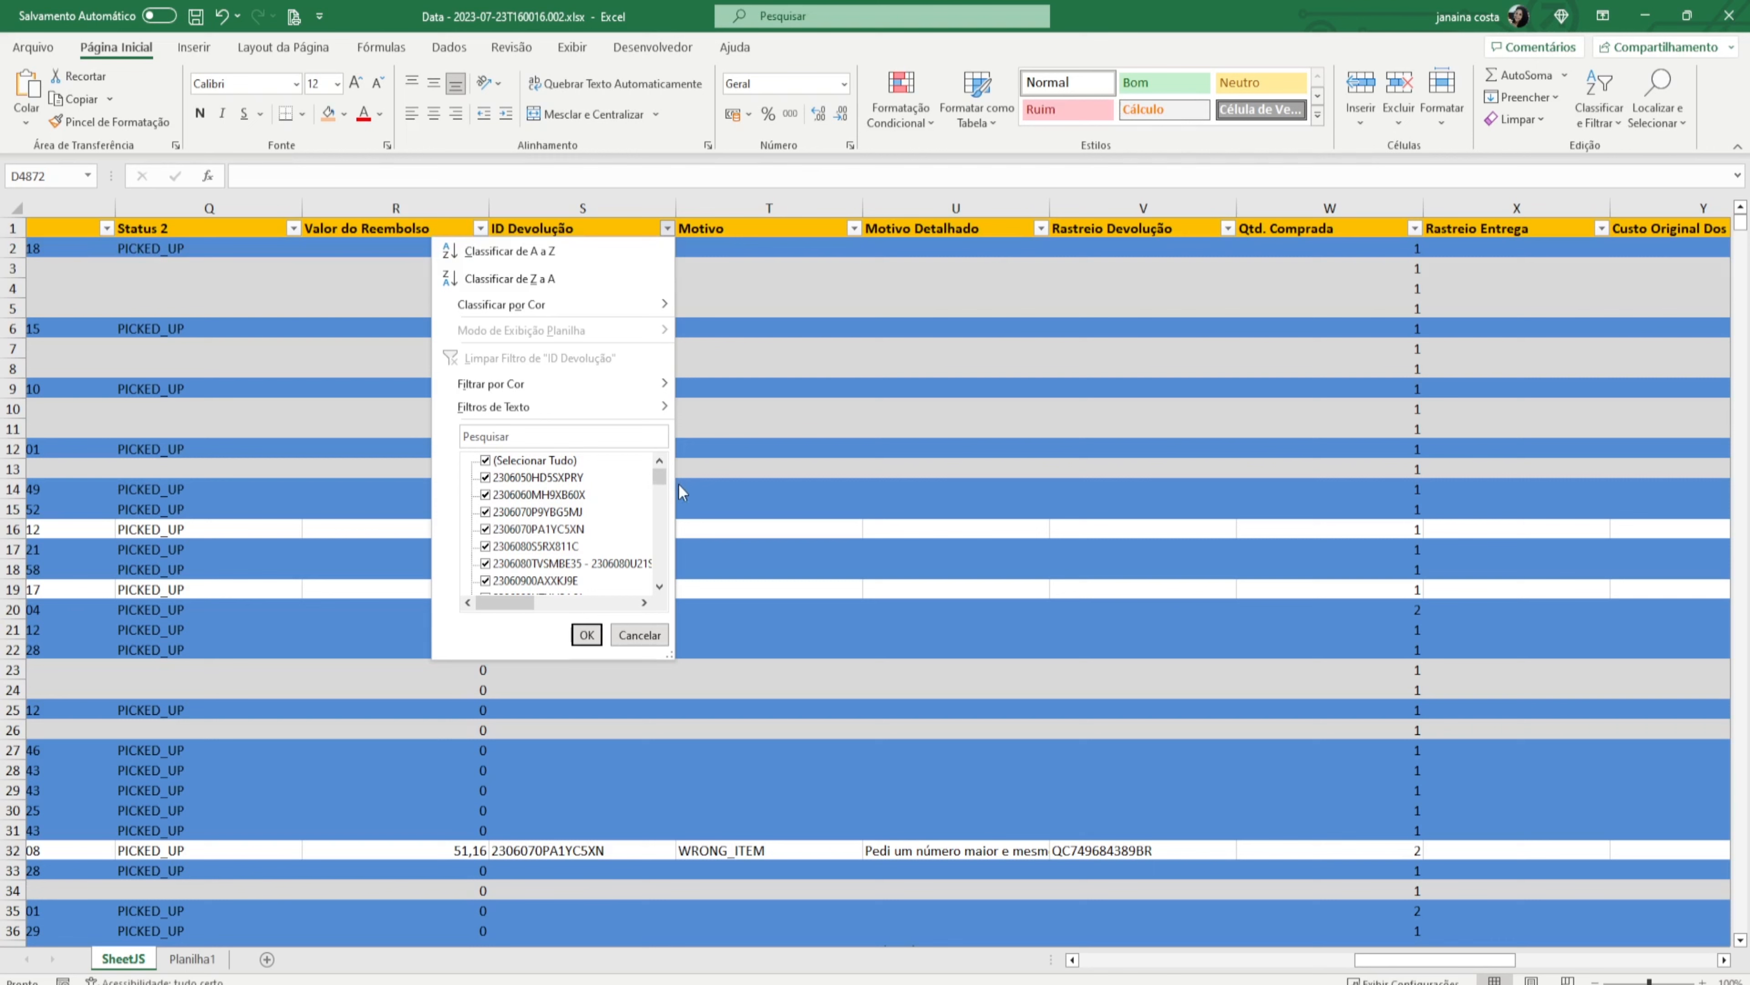
drag(660, 477, 660, 569)
click(486, 580)
click(587, 635)
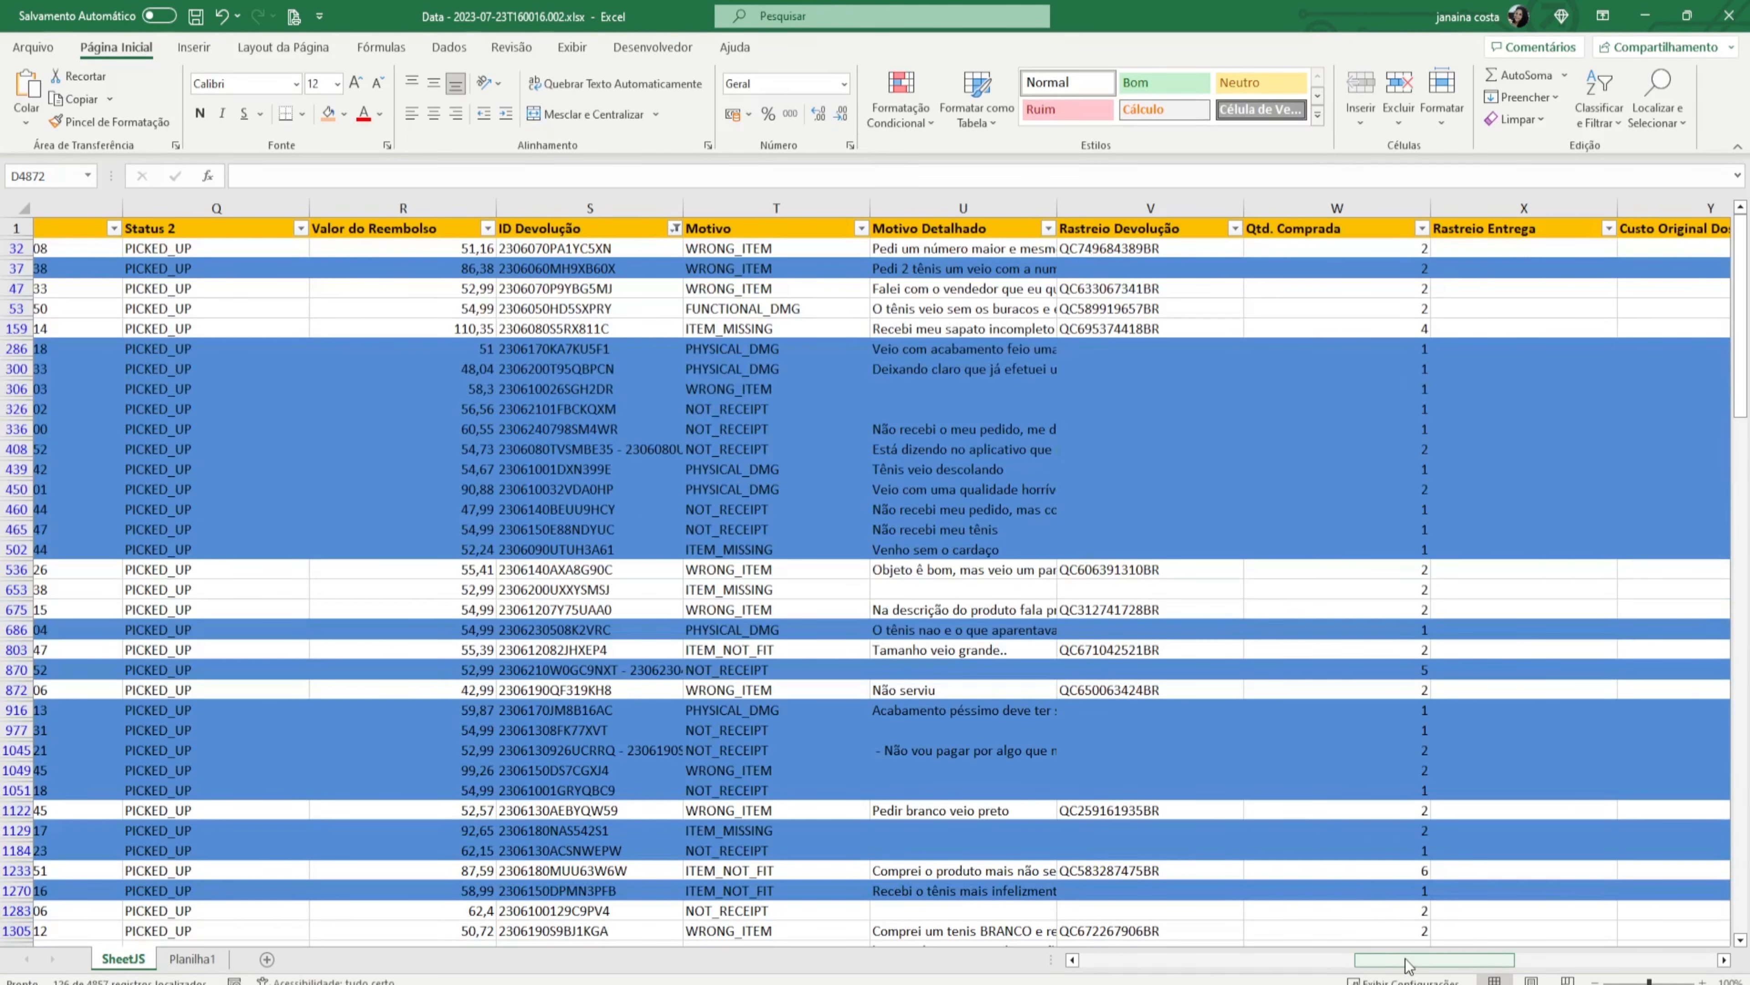
Filter the Motivo Detalhado column by colour to show only cells with no fill.
click(1047, 229)
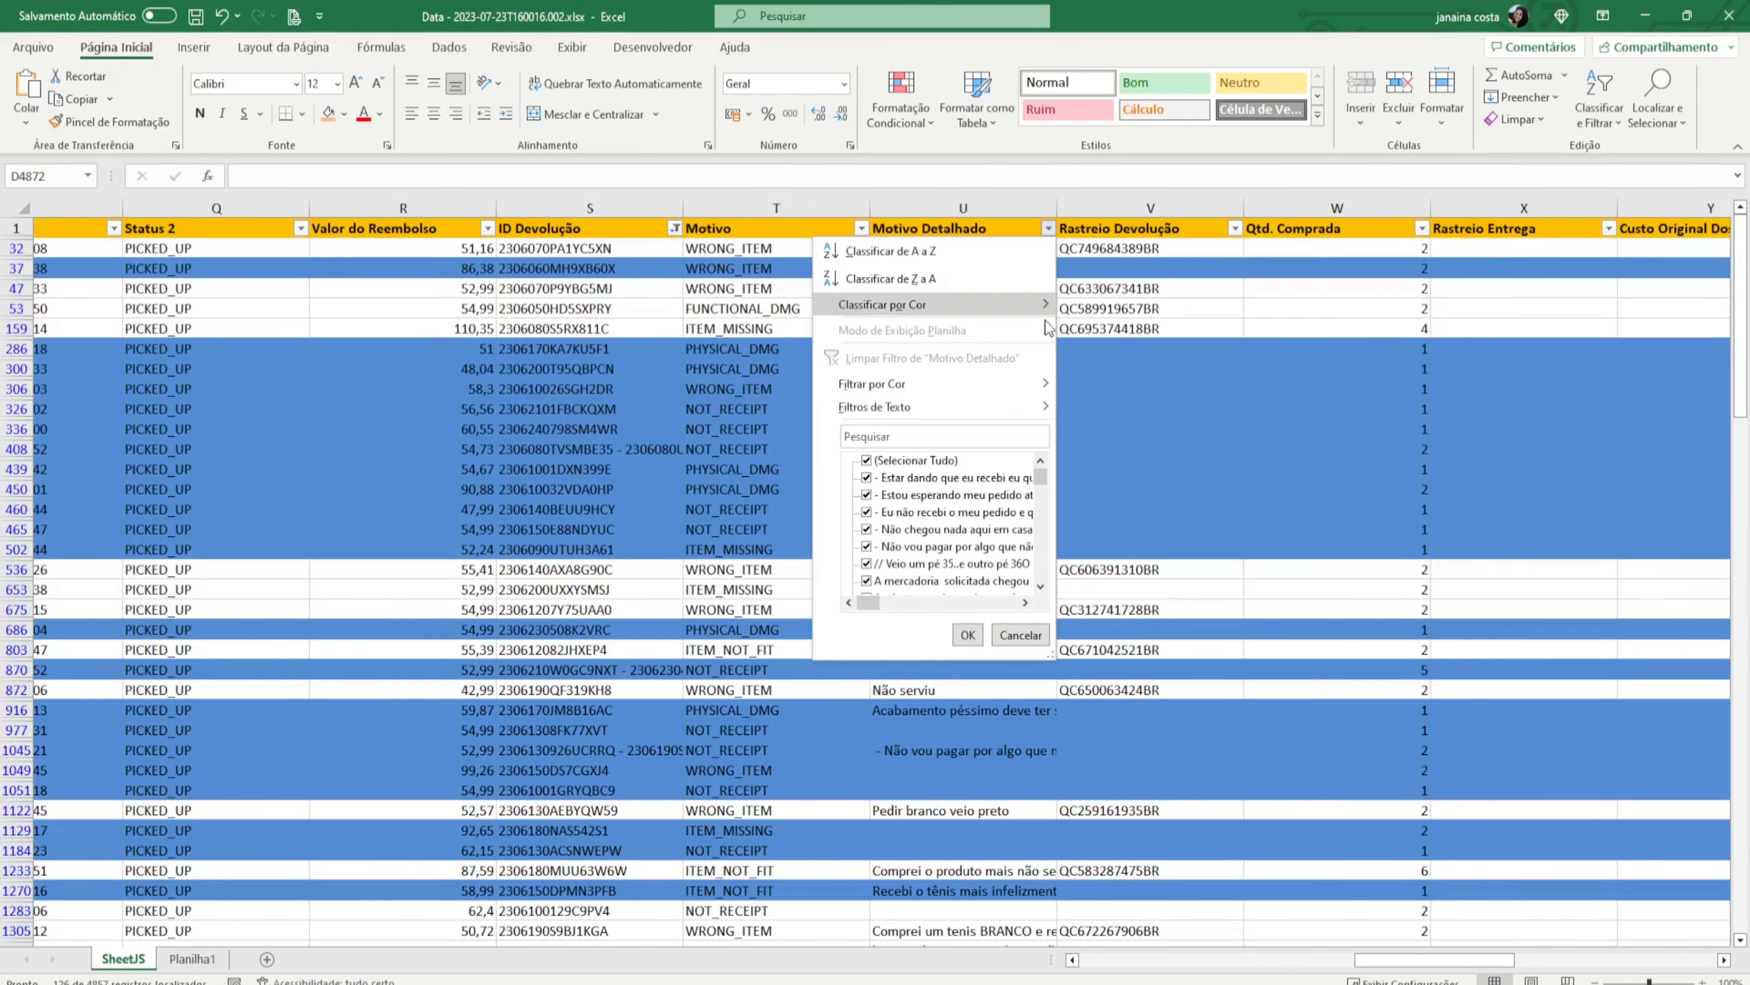
mouse_move(1007, 391)
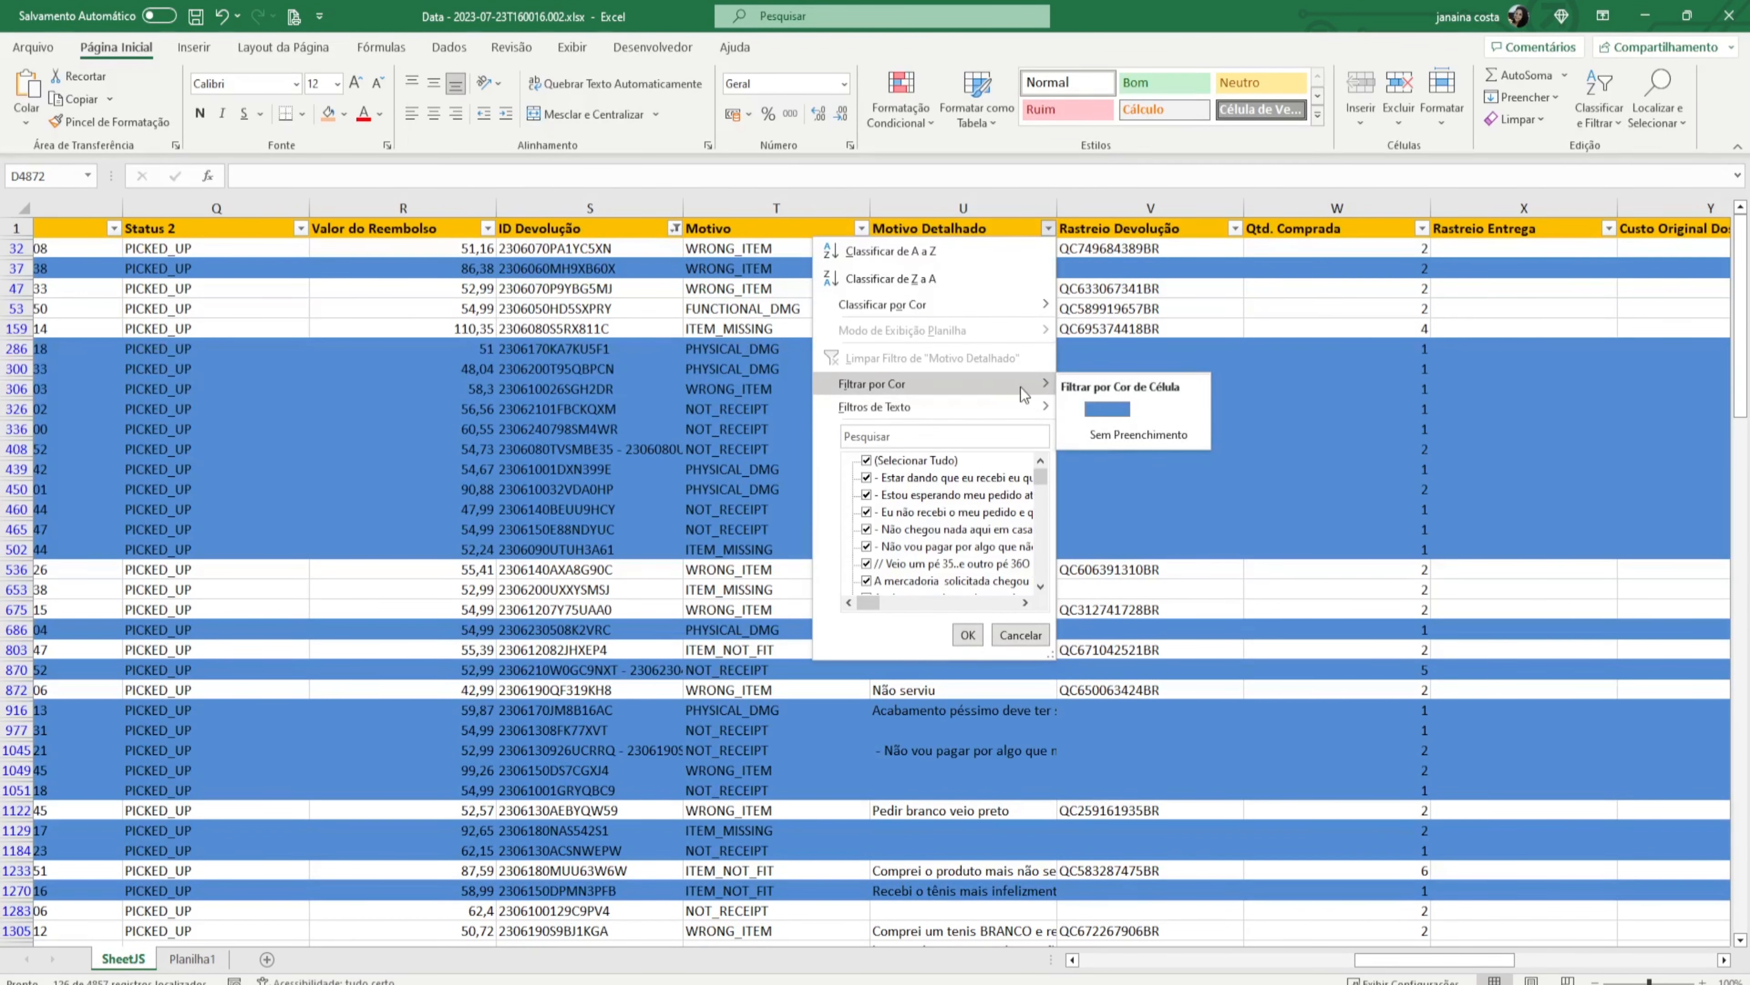
click(1107, 435)
Fill all the filtered order rows that have a return ID with the same light orange.
drag(1368, 958, 1092, 959)
click(13, 248)
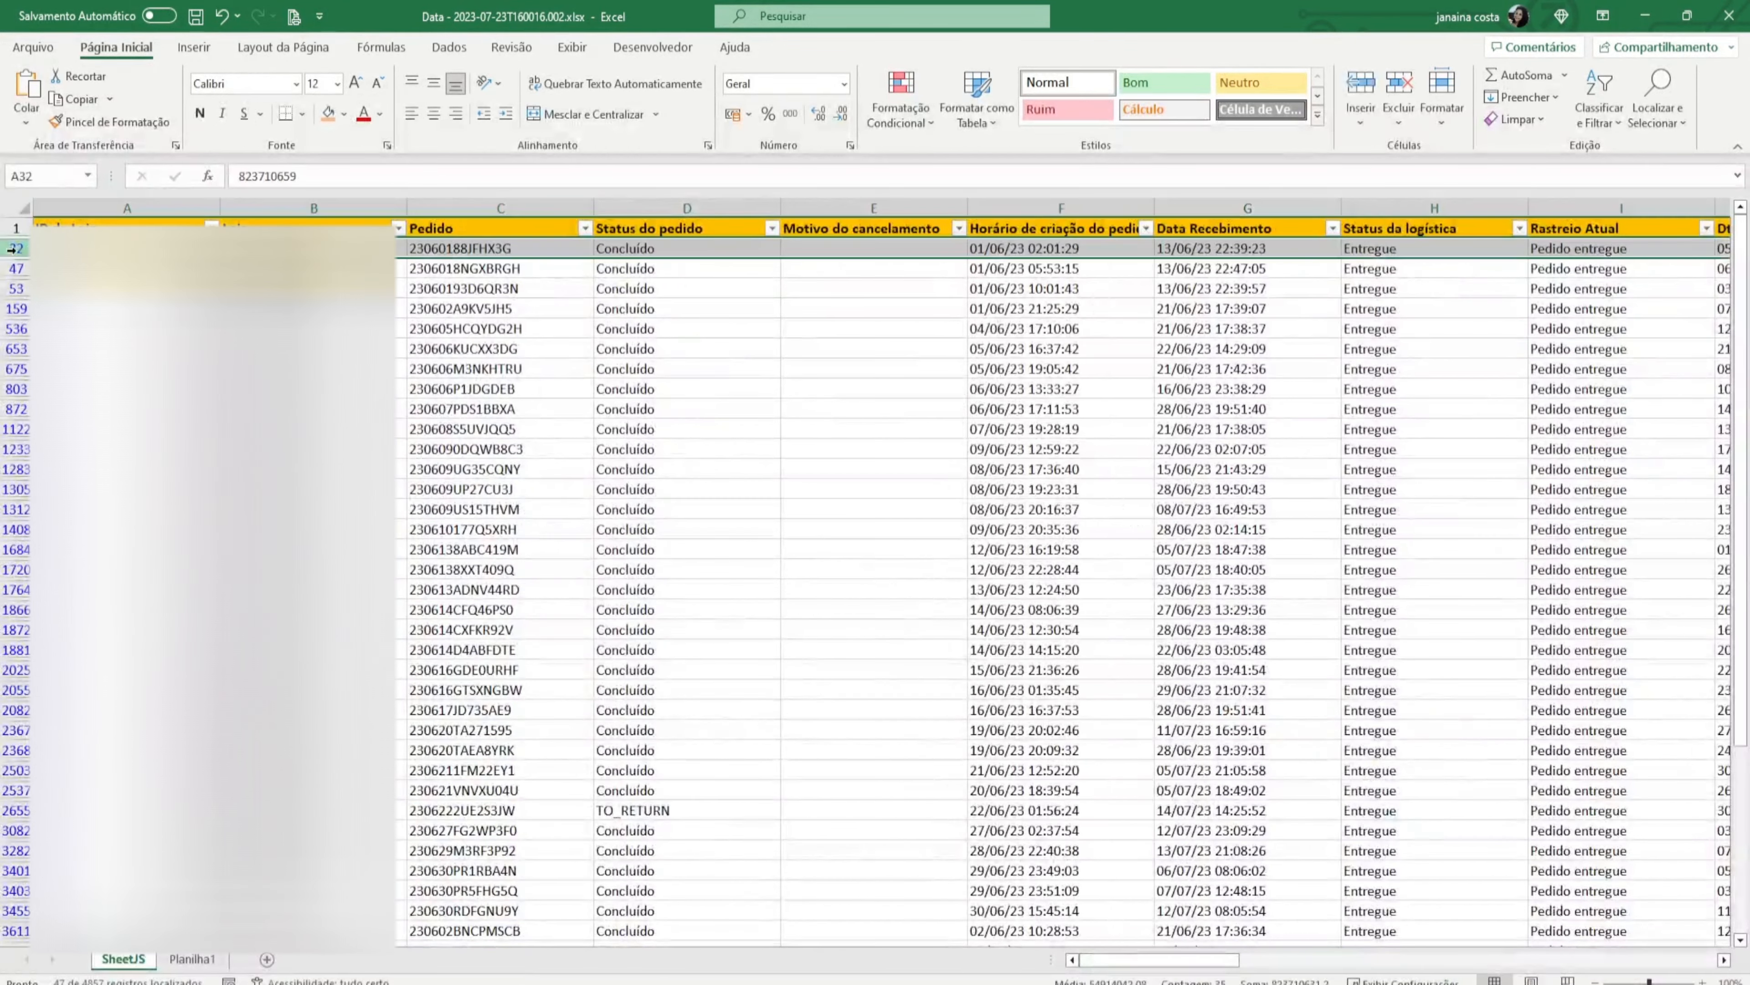
key(ctrl+shift+Down)
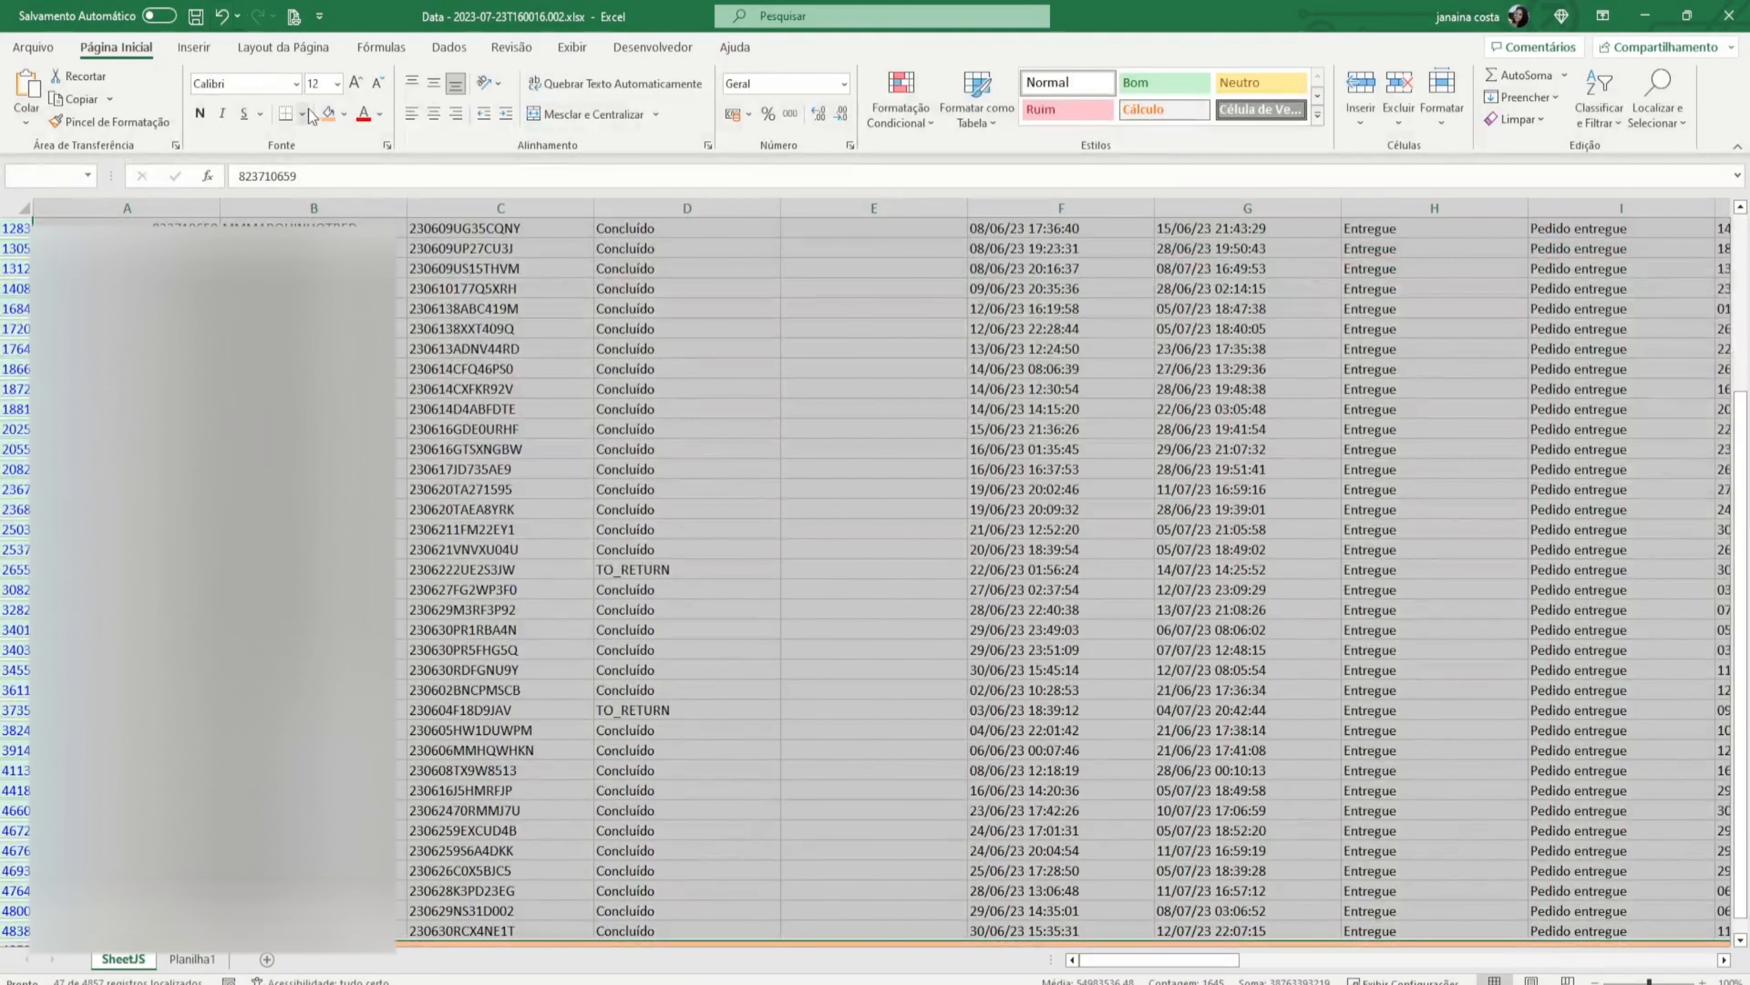
click(329, 114)
scroll(1431, 257, up, 4)
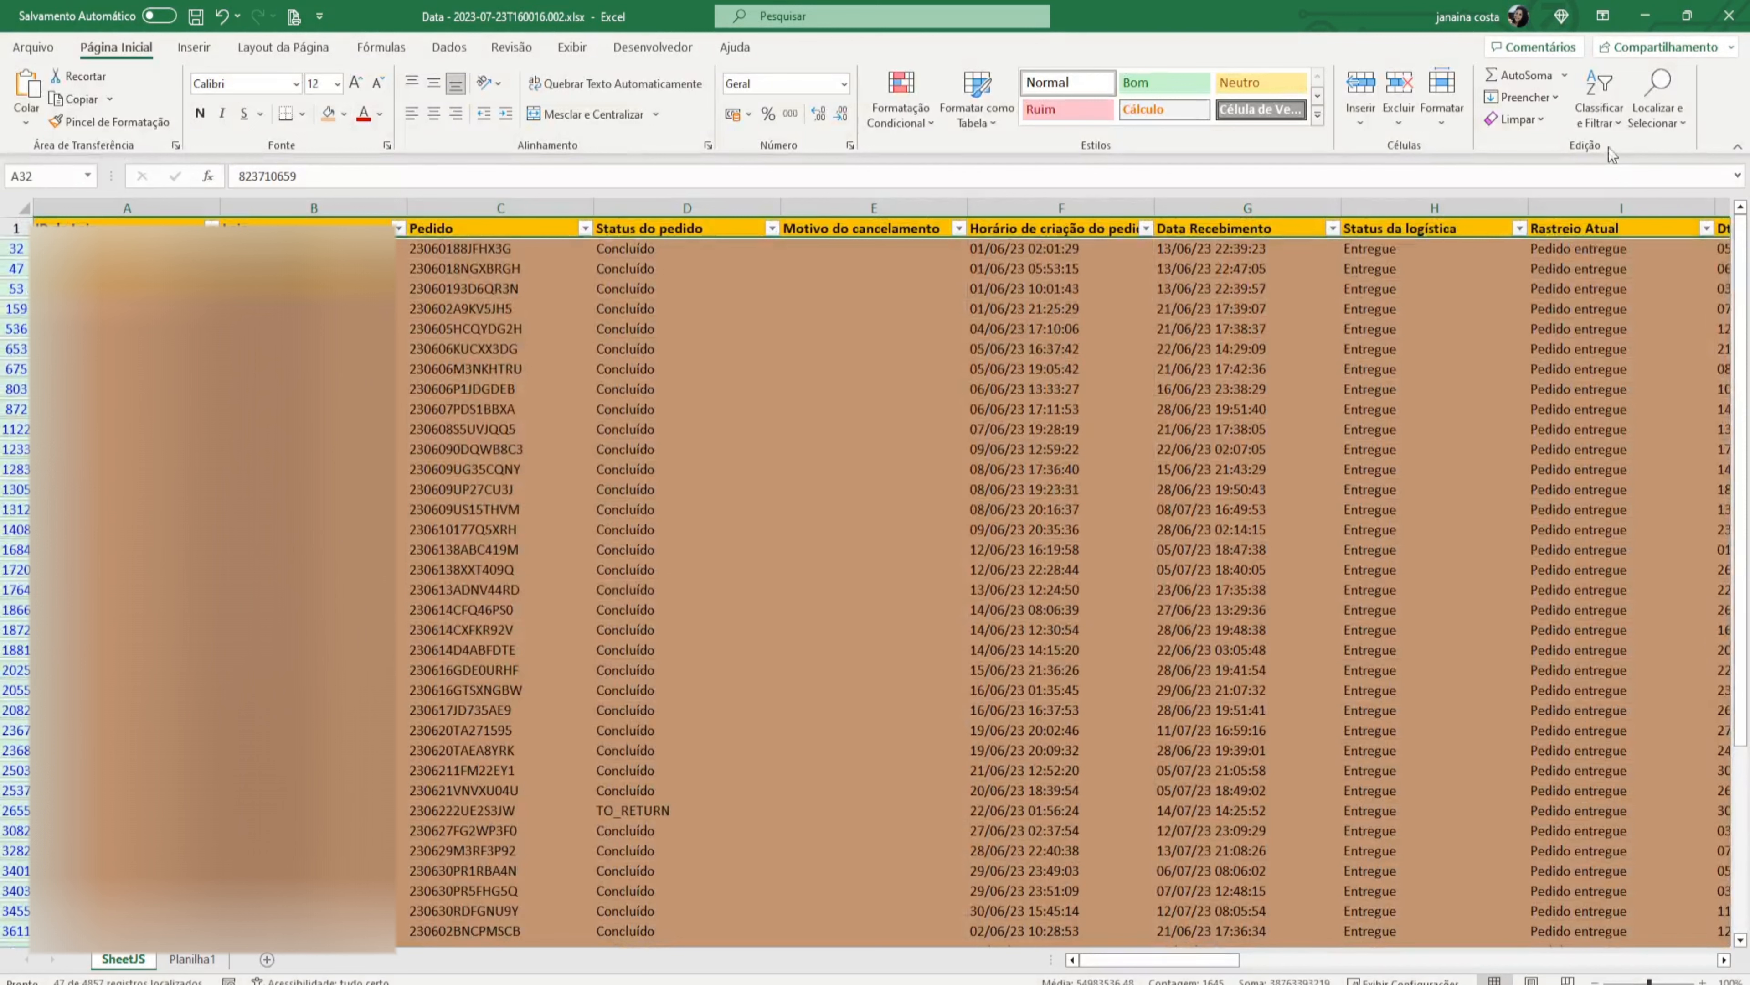
Clear all filters and filter the Status do pedido column by colour to show only cells with no fill.
click(1599, 100)
click(1559, 287)
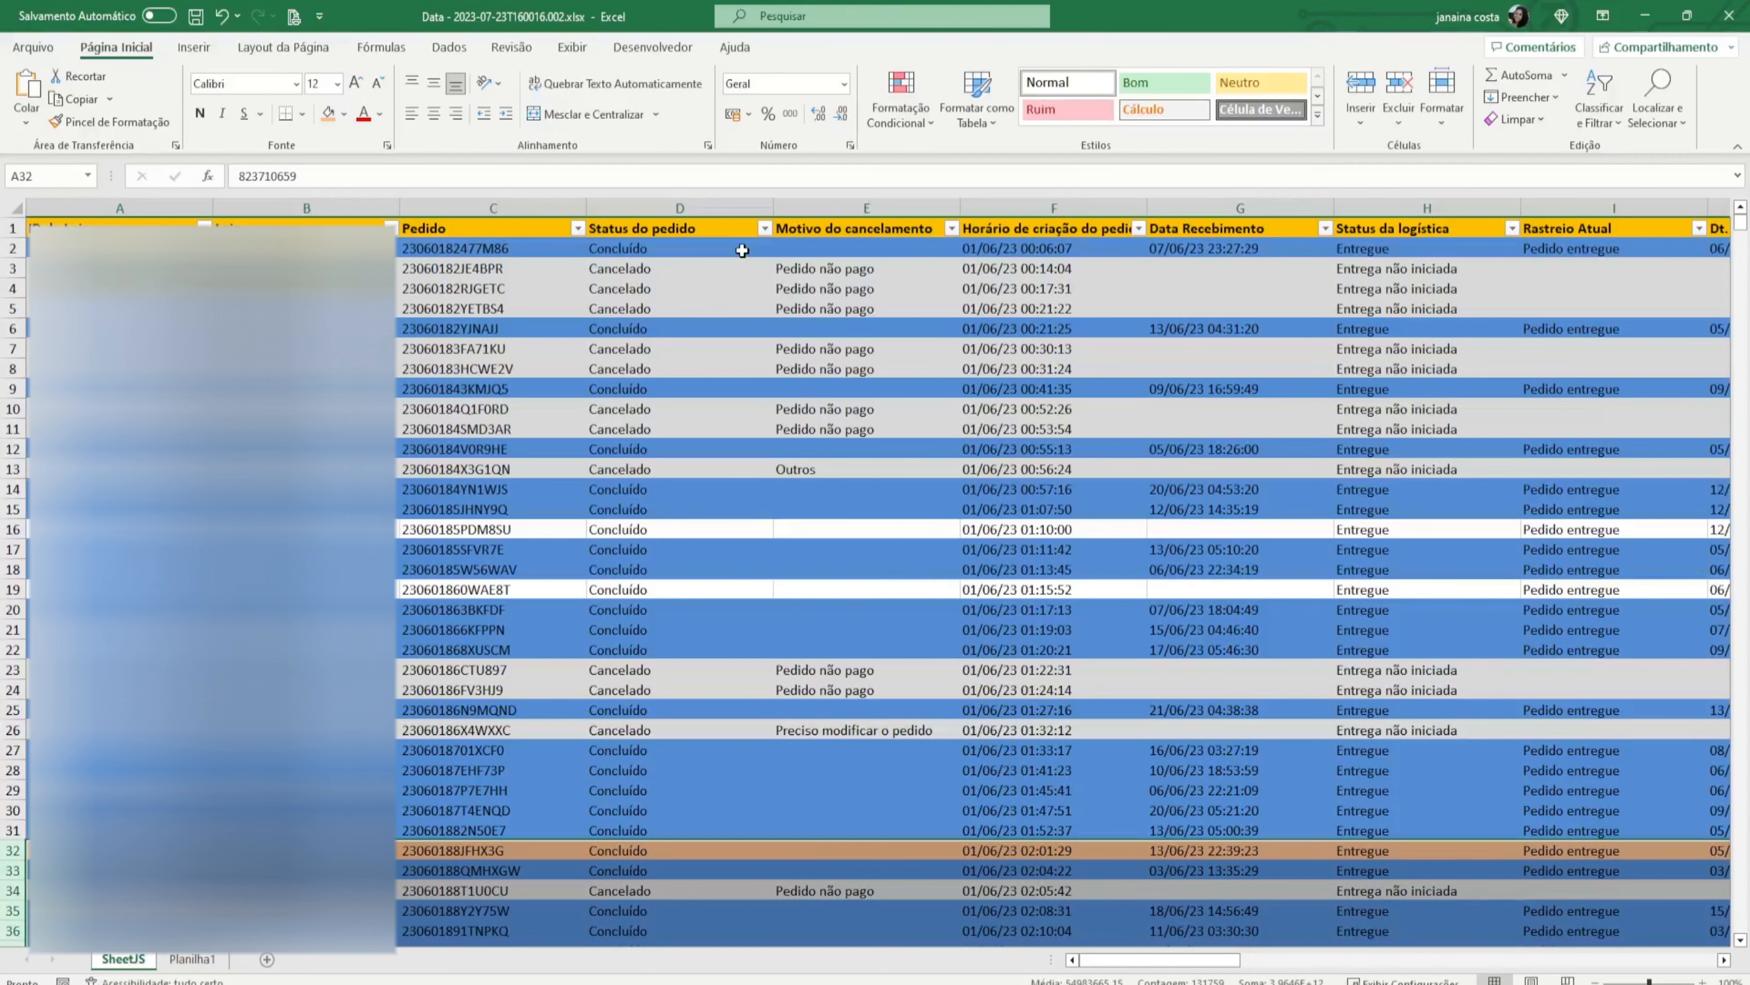
click(764, 229)
mouse_move(715, 381)
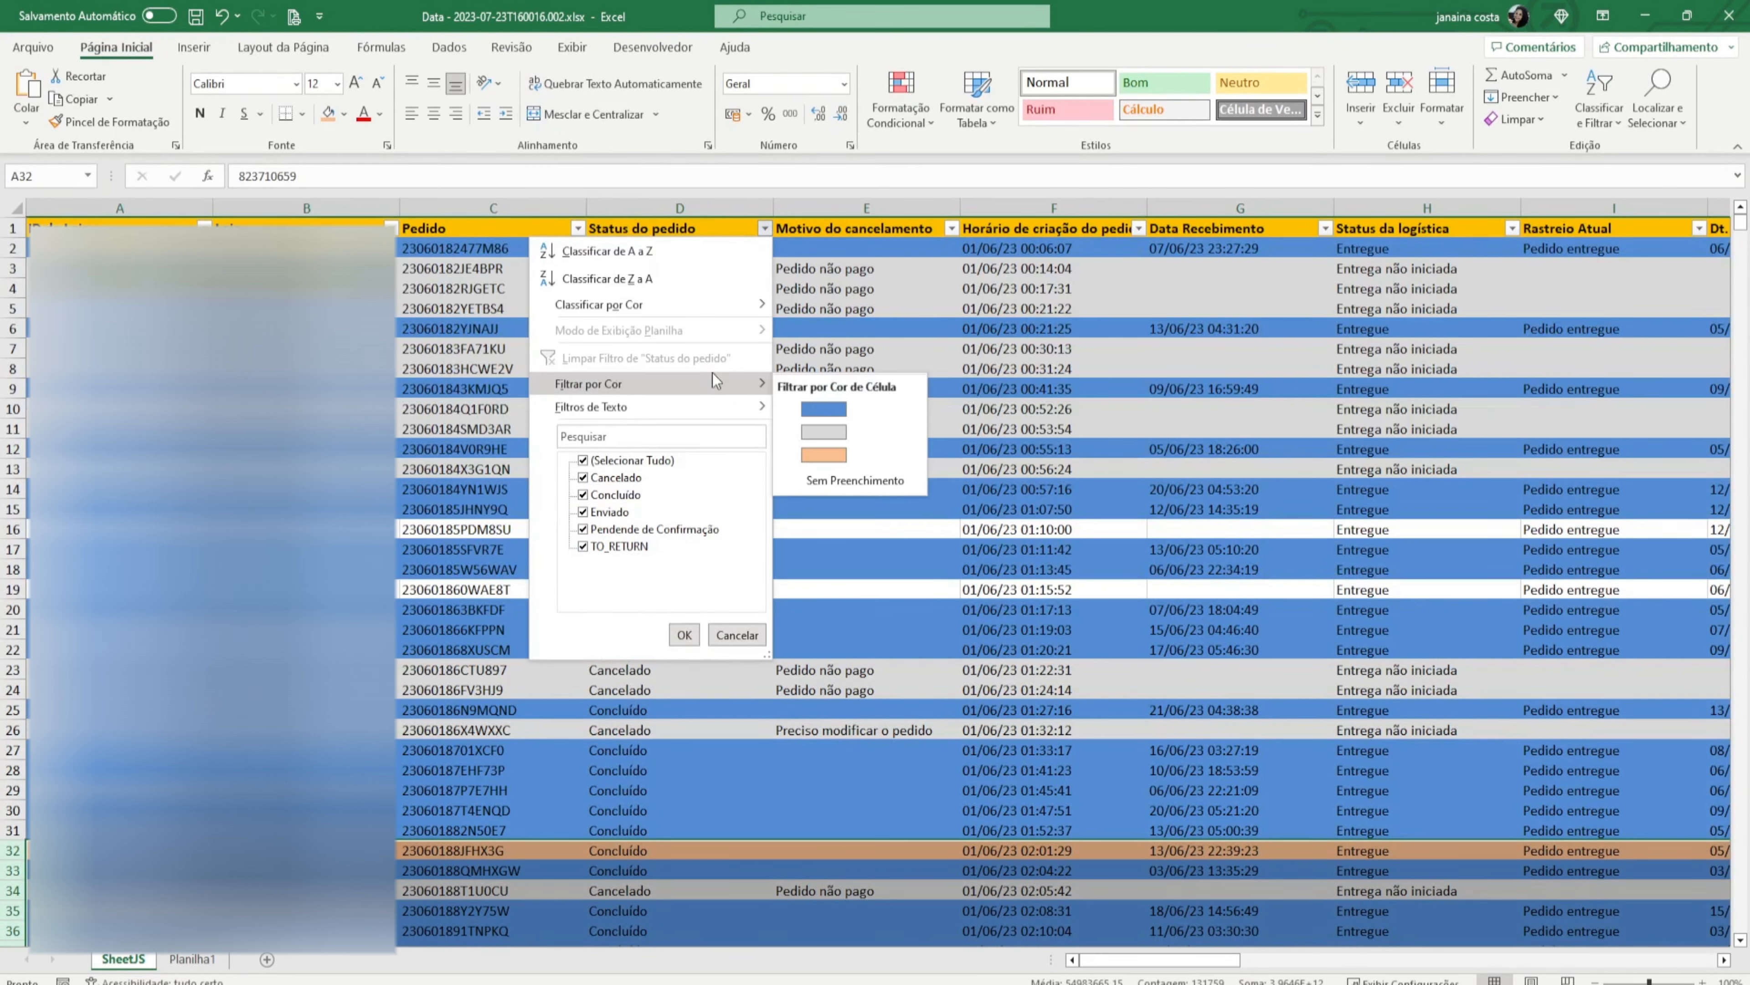
click(858, 481)
click(732, 396)
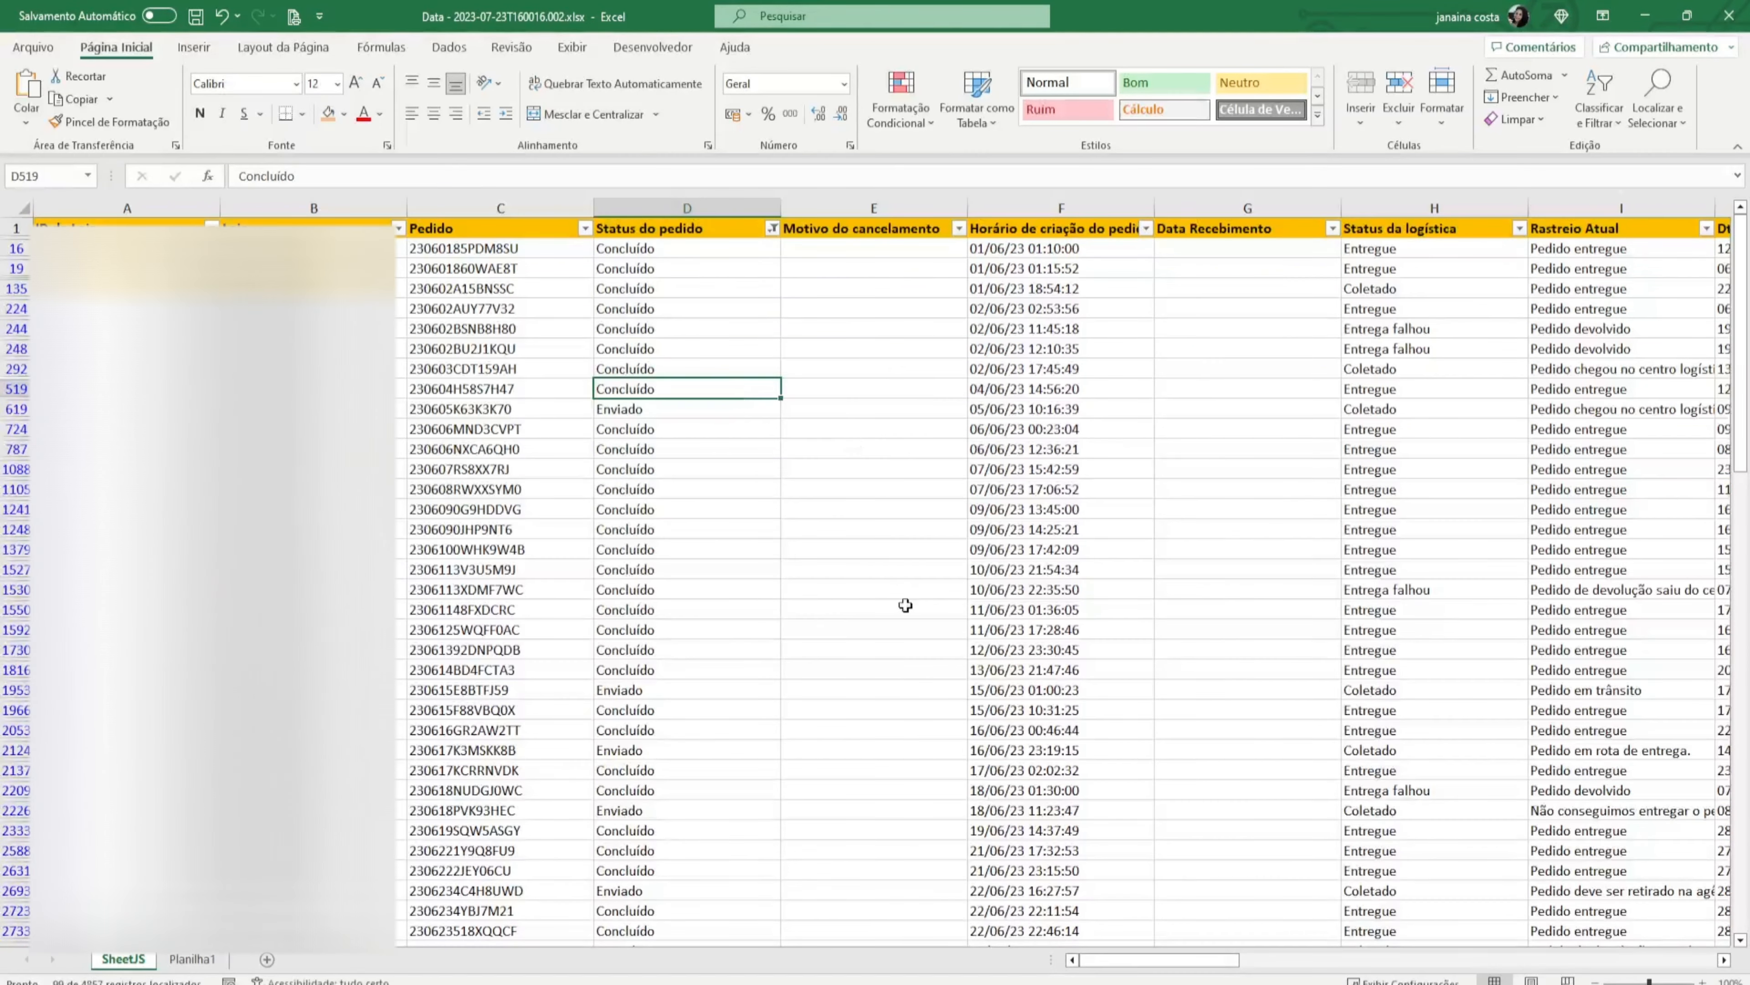
Look through the uncoloured orders and try to narrow them to Concluído in the Status do pedido column.
click(773, 230)
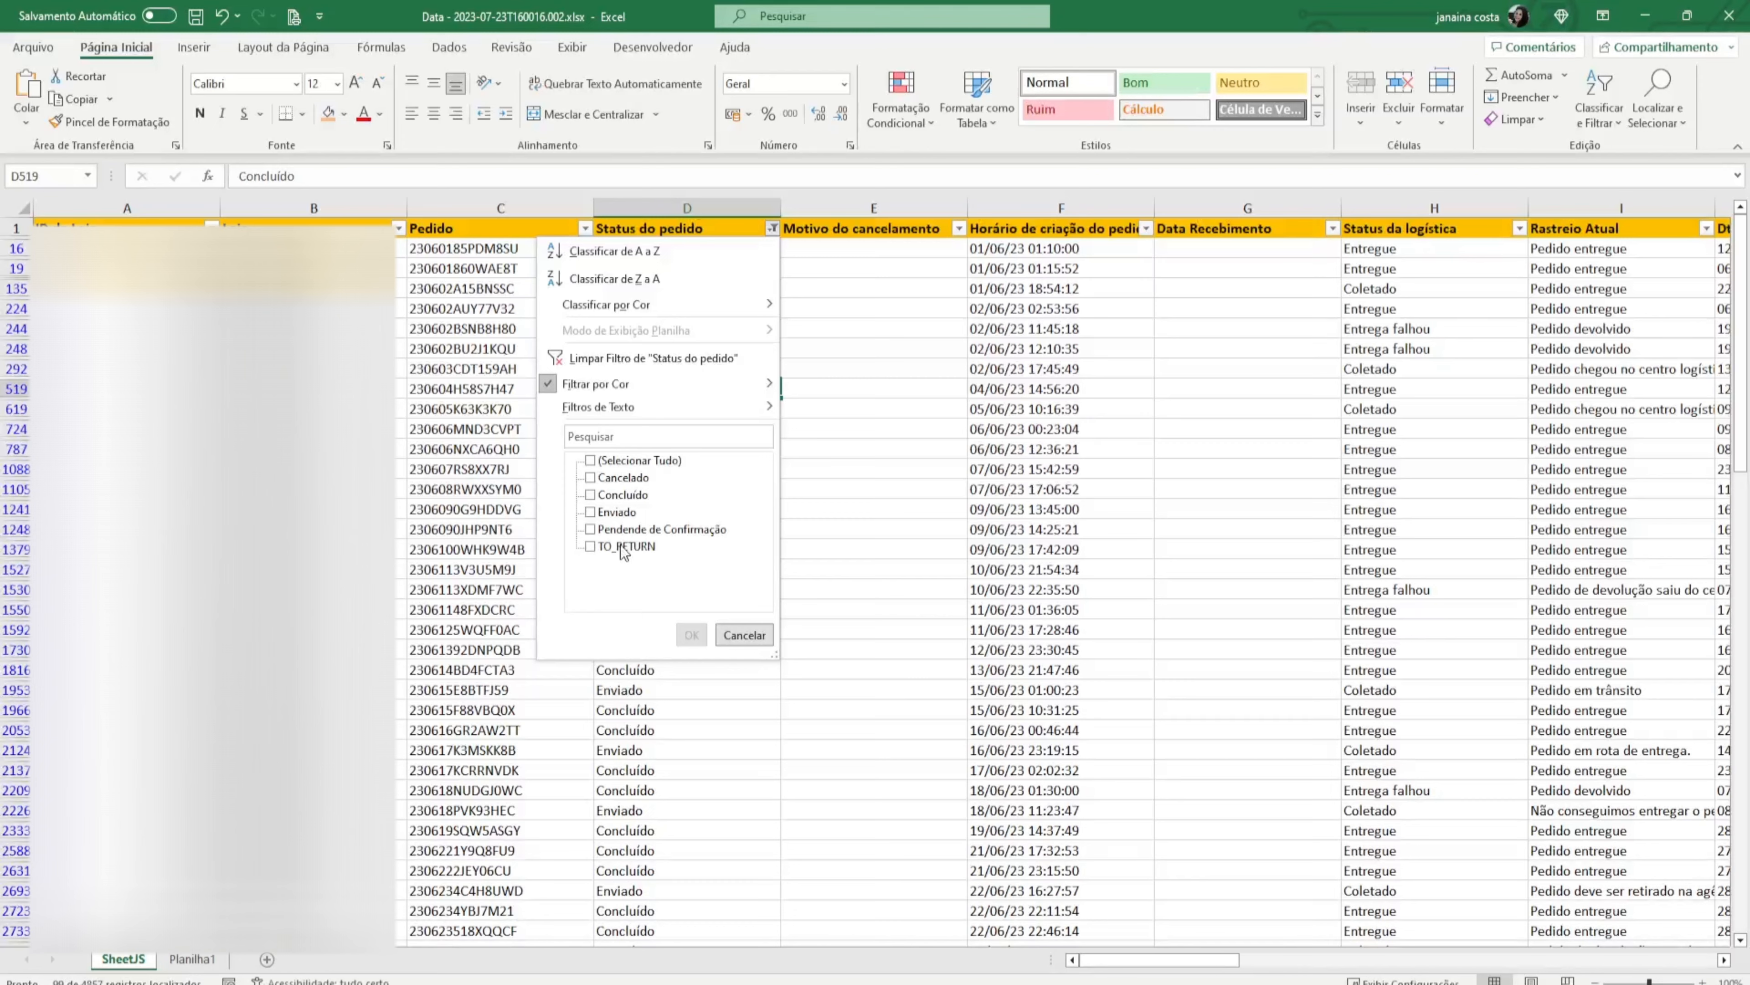
scroll(1198, 699, down, 20)
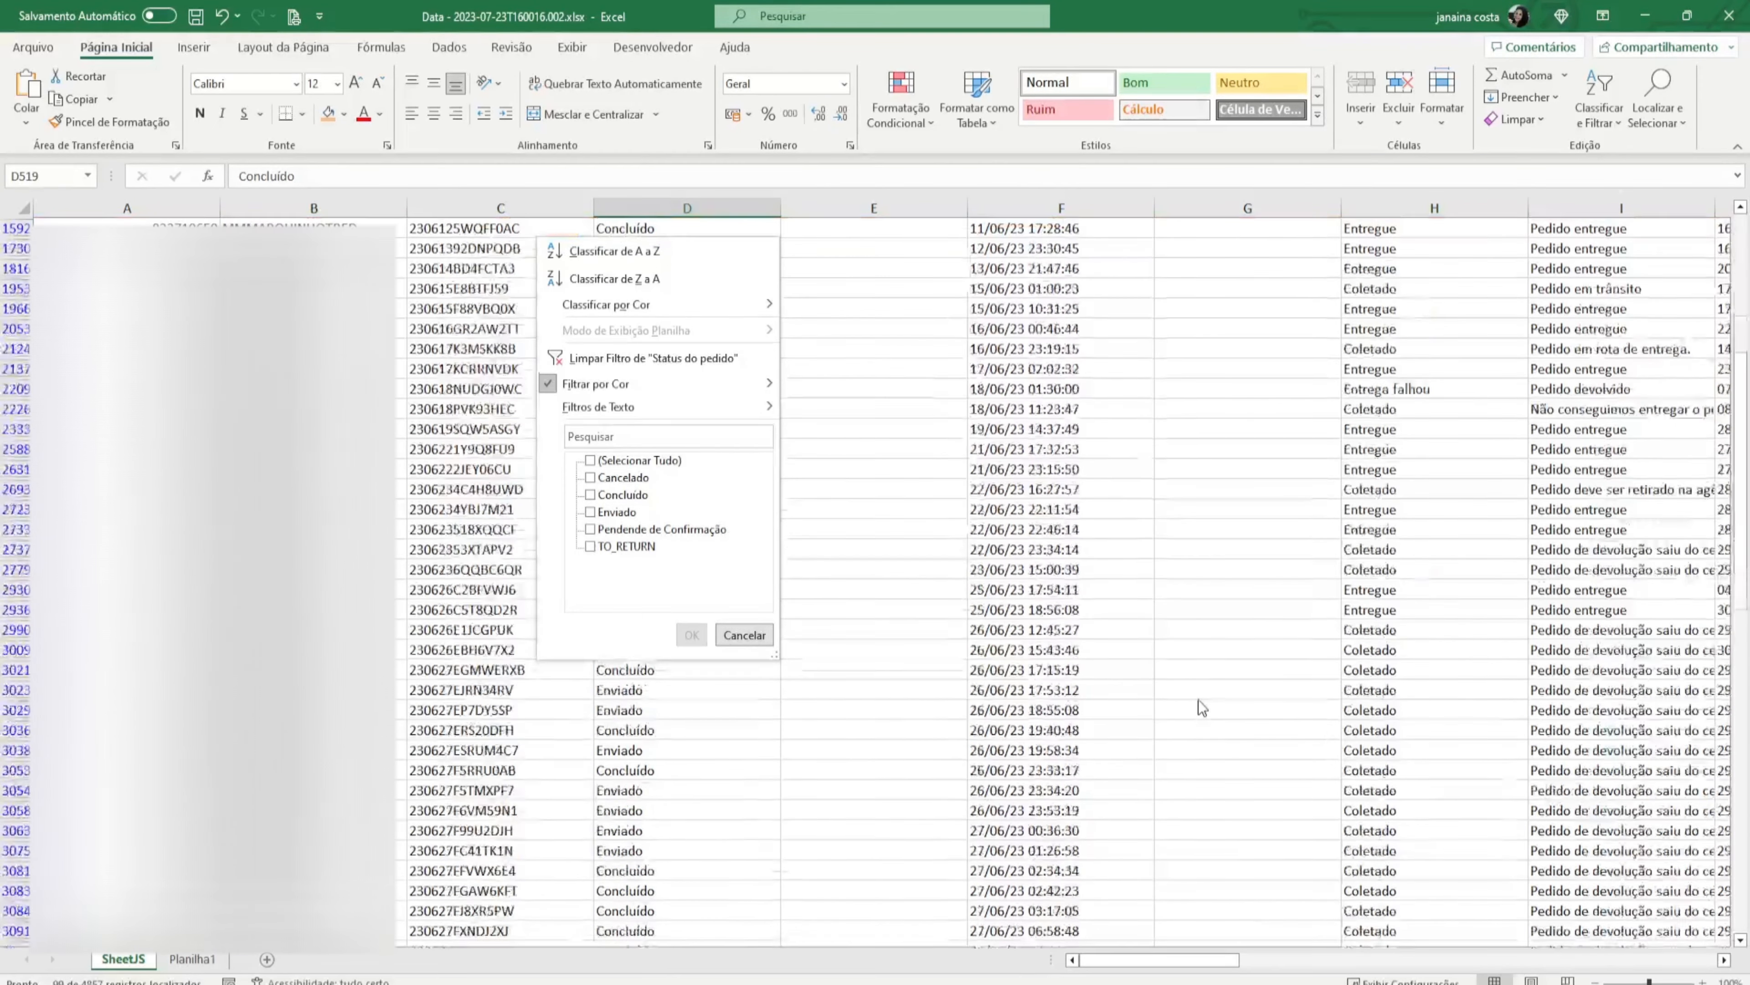
scroll(1226, 773, up, 20)
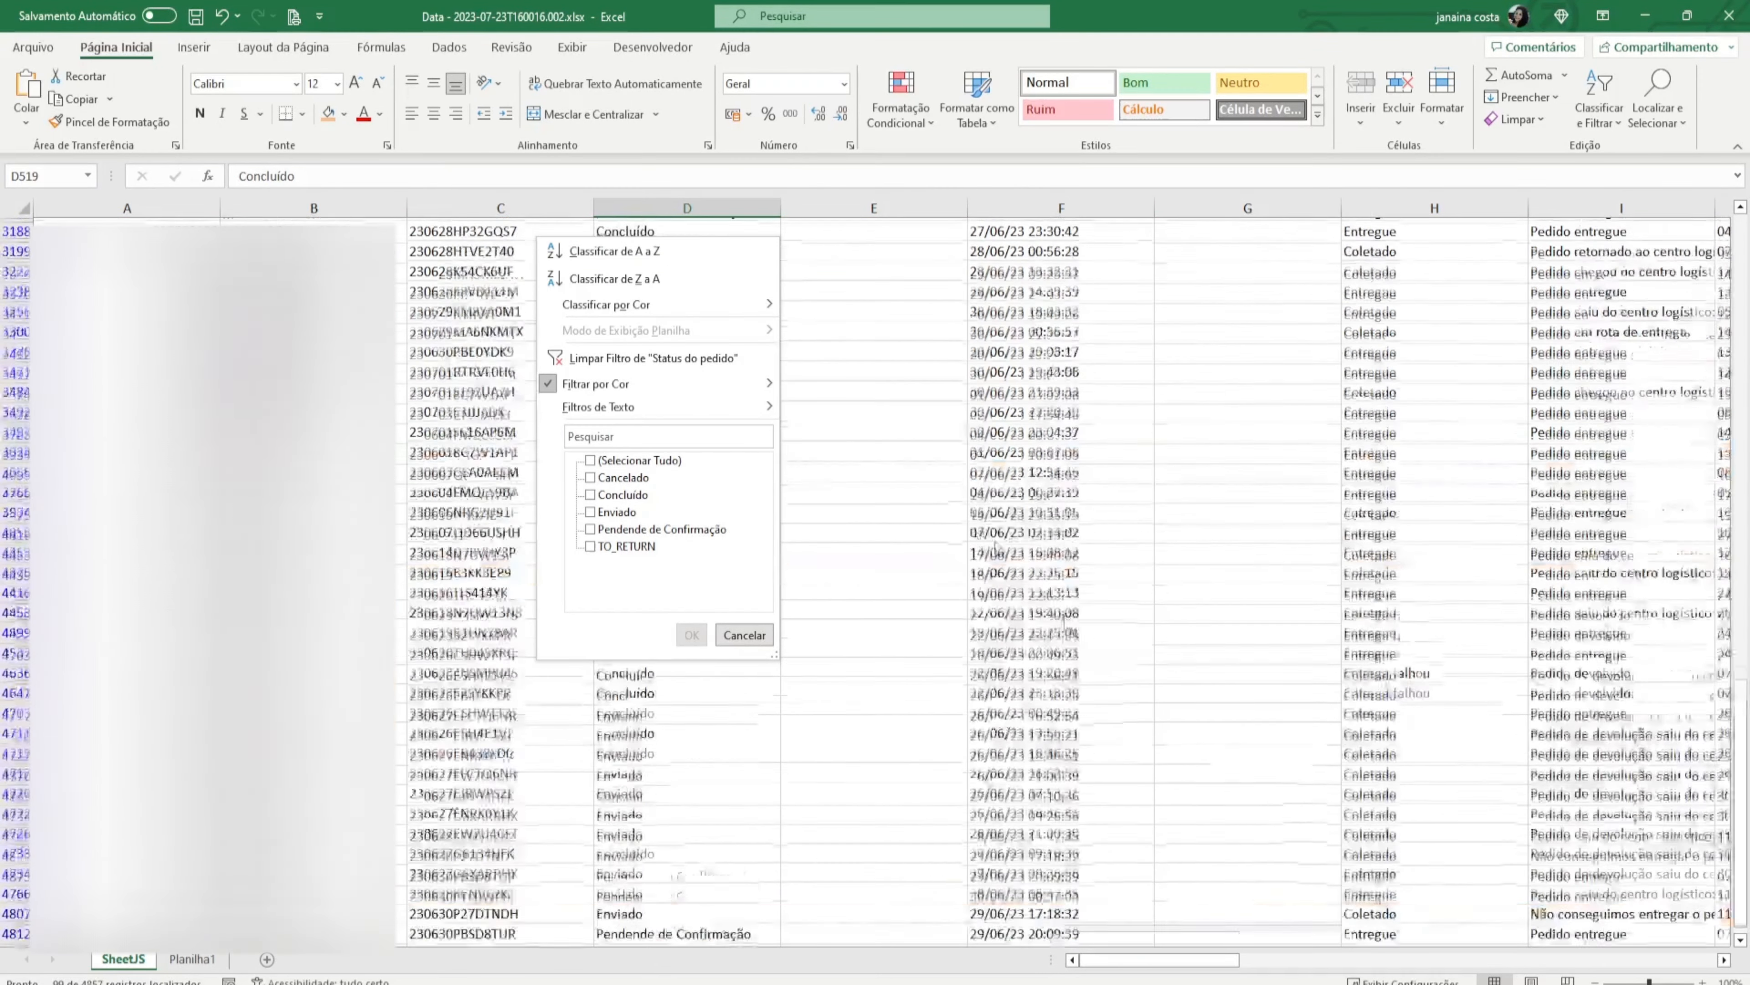
click(992, 494)
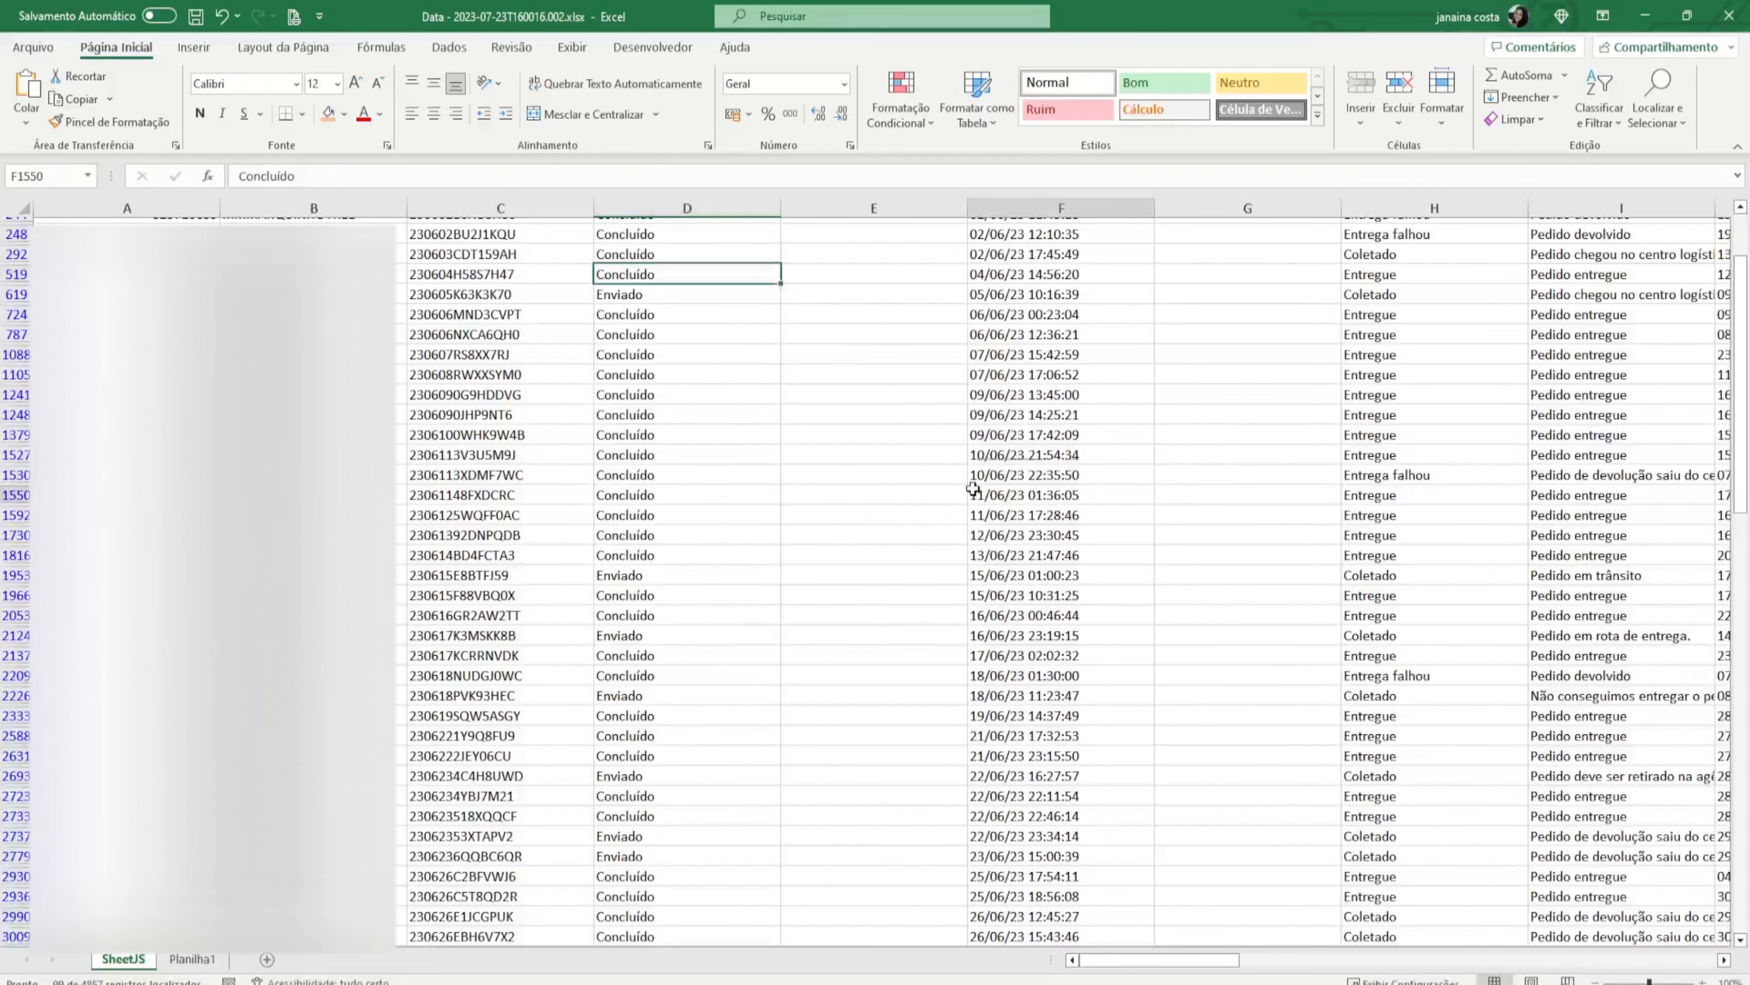
drag(1198, 960, 827, 752)
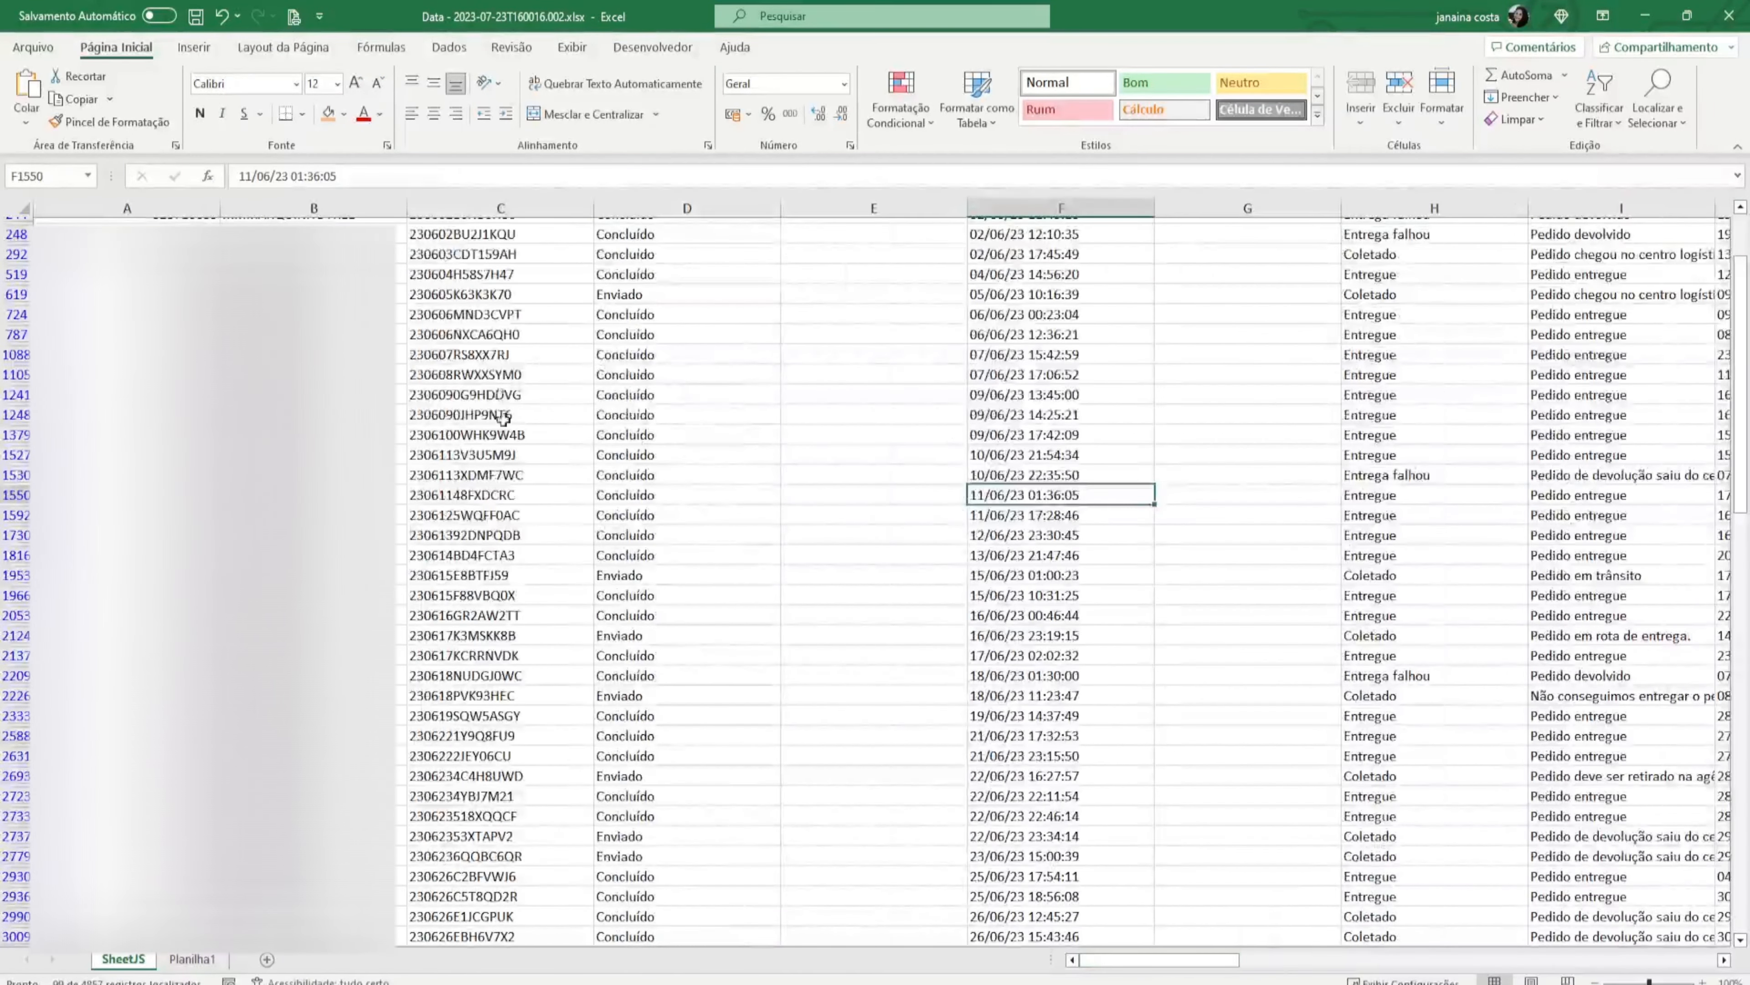
scroll(504, 428, up, 2)
click(772, 229)
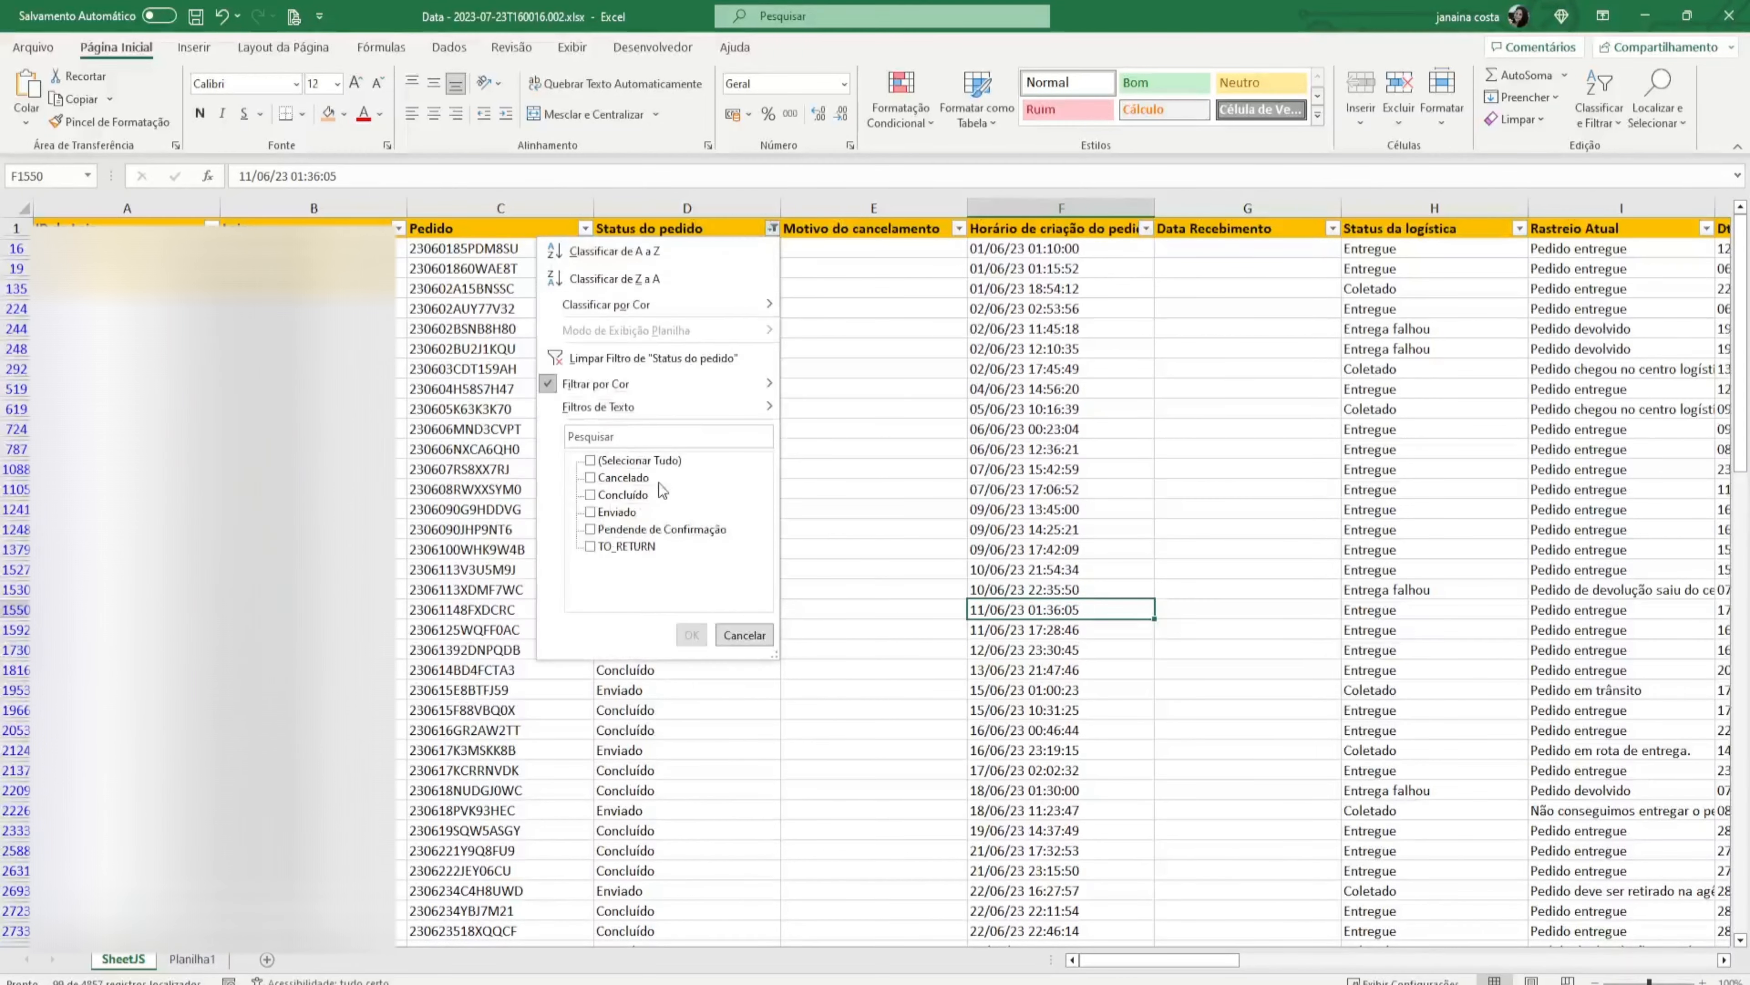
click(622, 495)
click(691, 635)
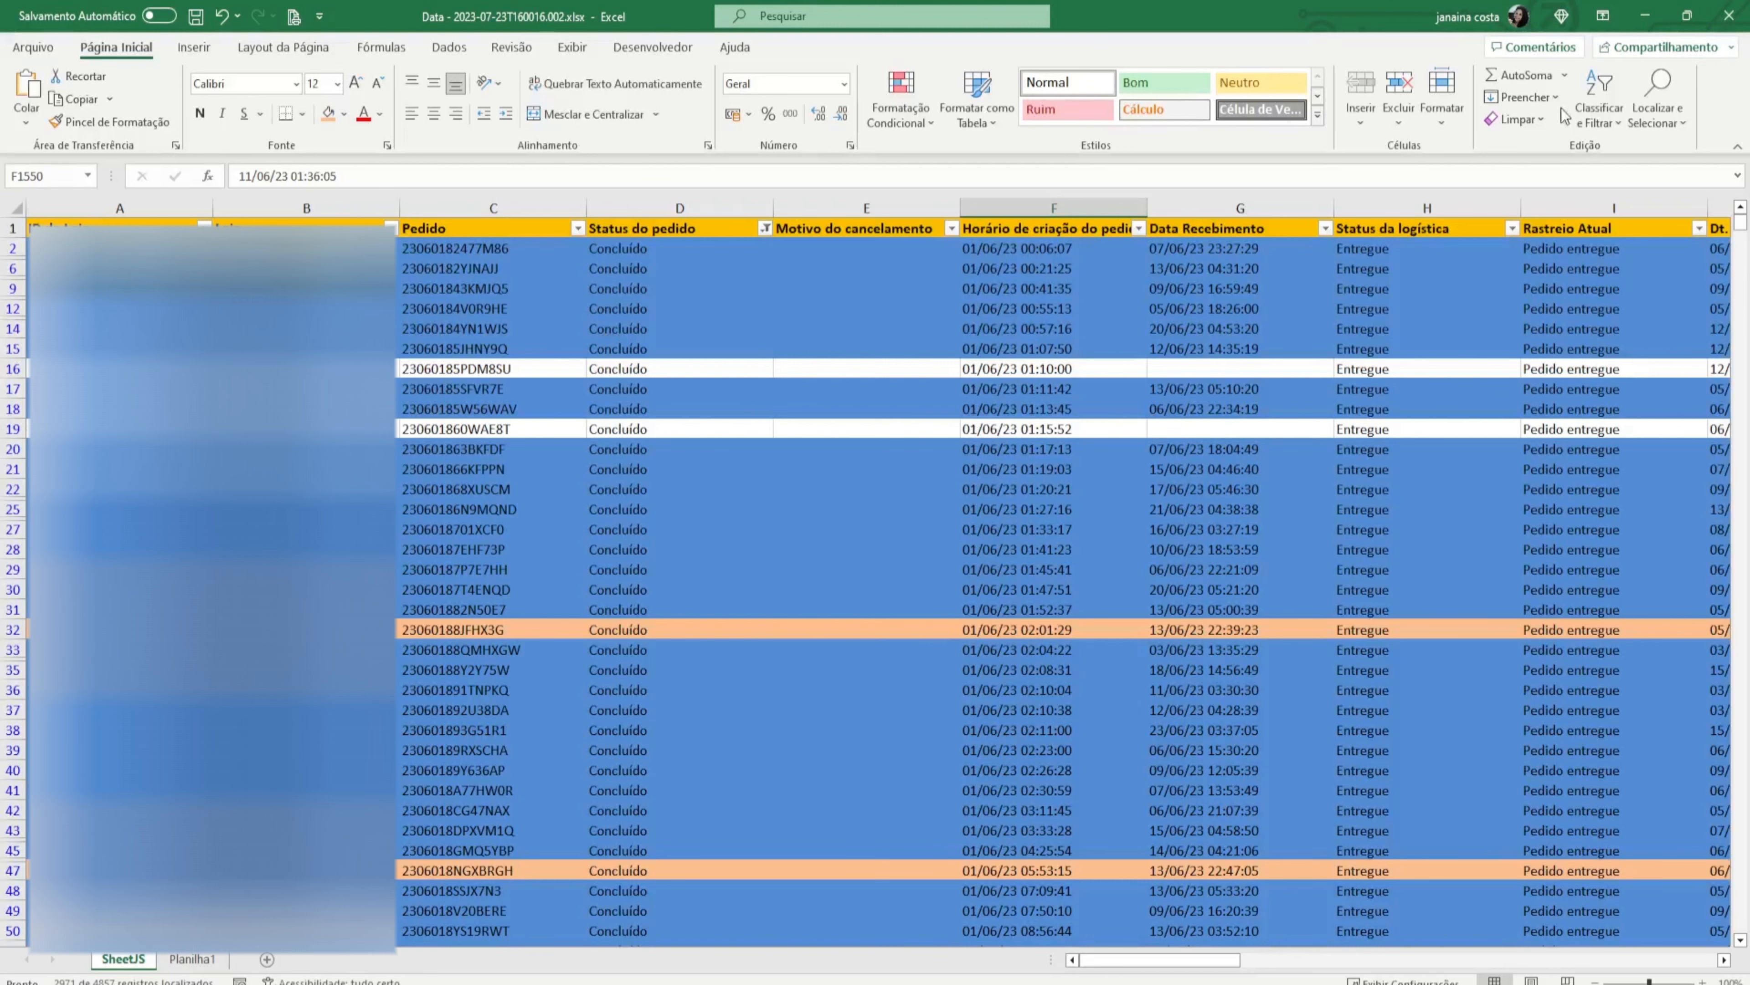
Clear all filters and filter the ID da Loja column by colour to show only cells with no fill.
click(1585, 110)
click(1611, 225)
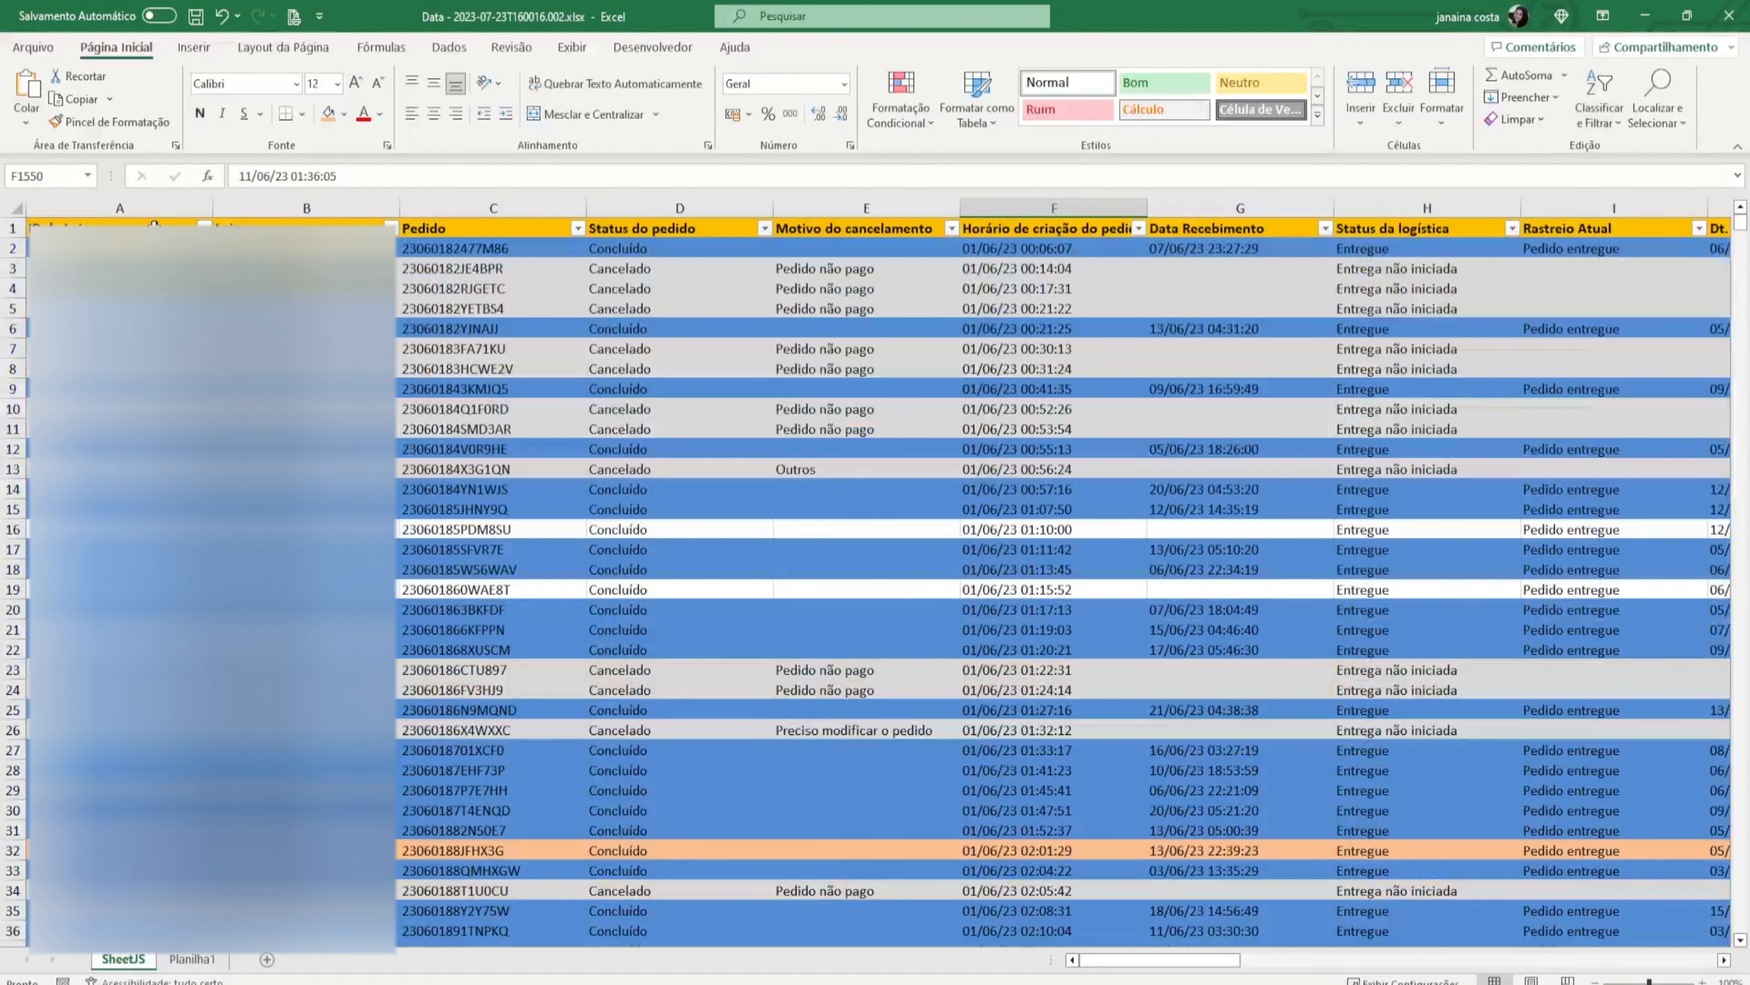
click(204, 228)
mouse_move(138, 383)
click(310, 480)
click(310, 472)
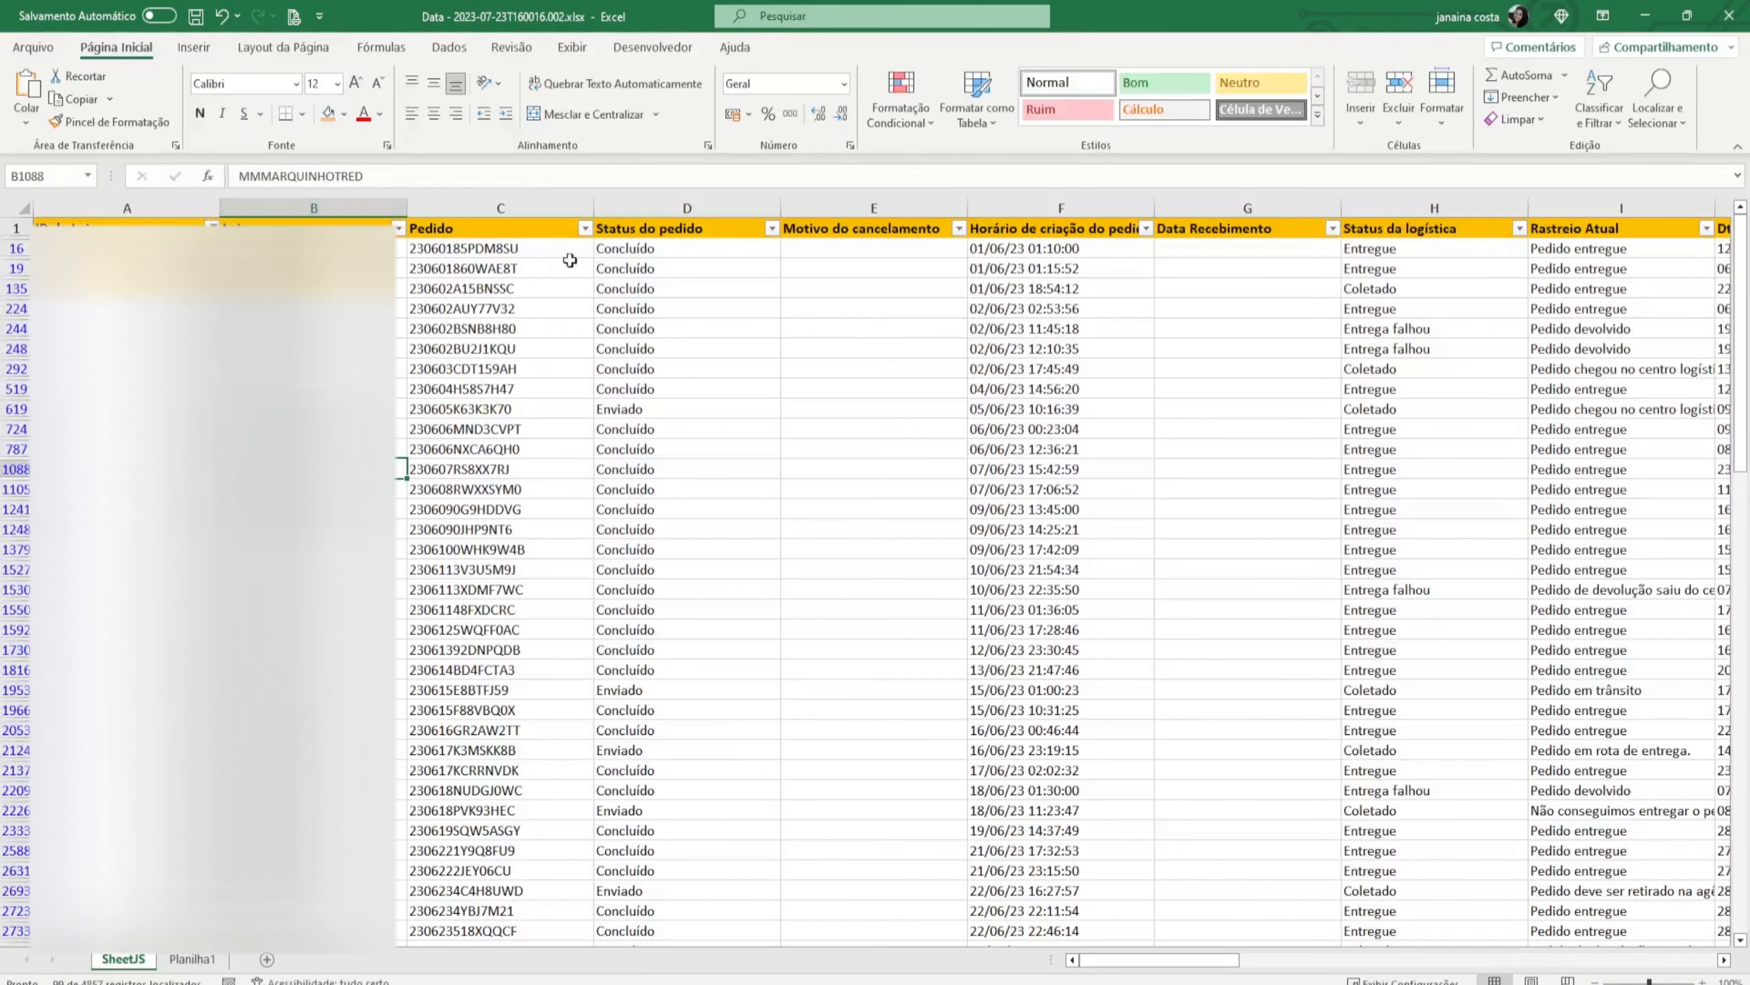
Filter the Status do pedido column of the uncoloured orders to show only Concluído.
click(1518, 228)
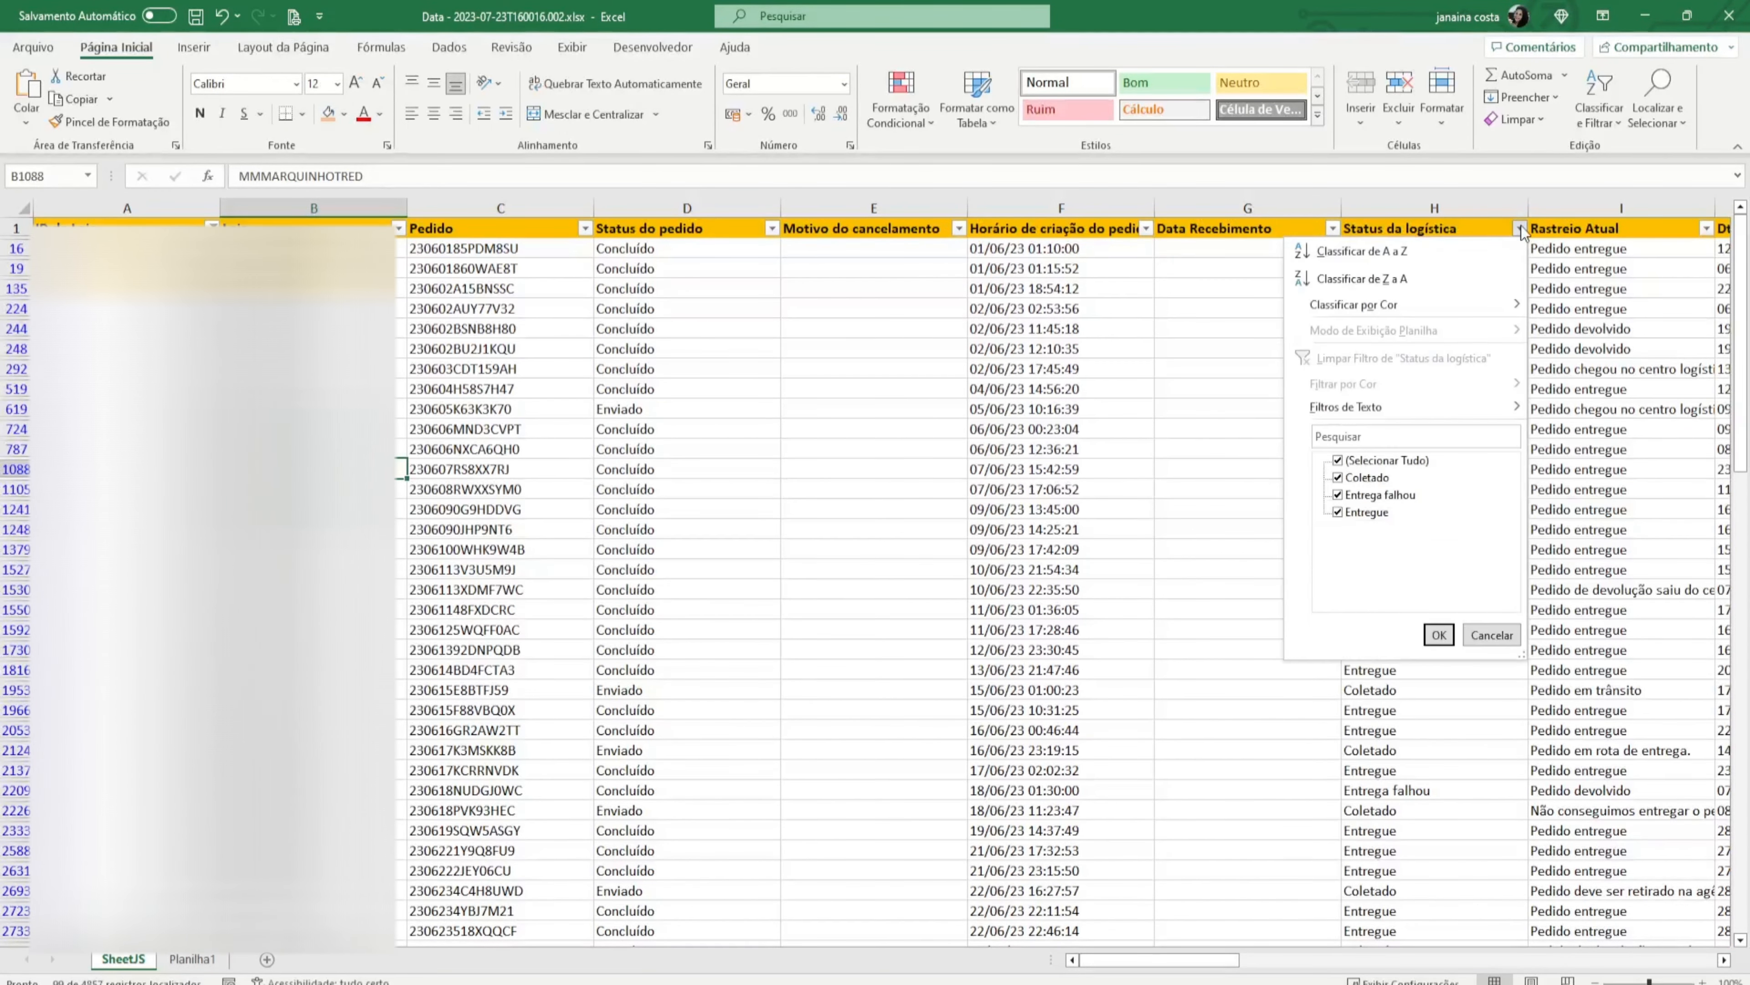
click(1373, 460)
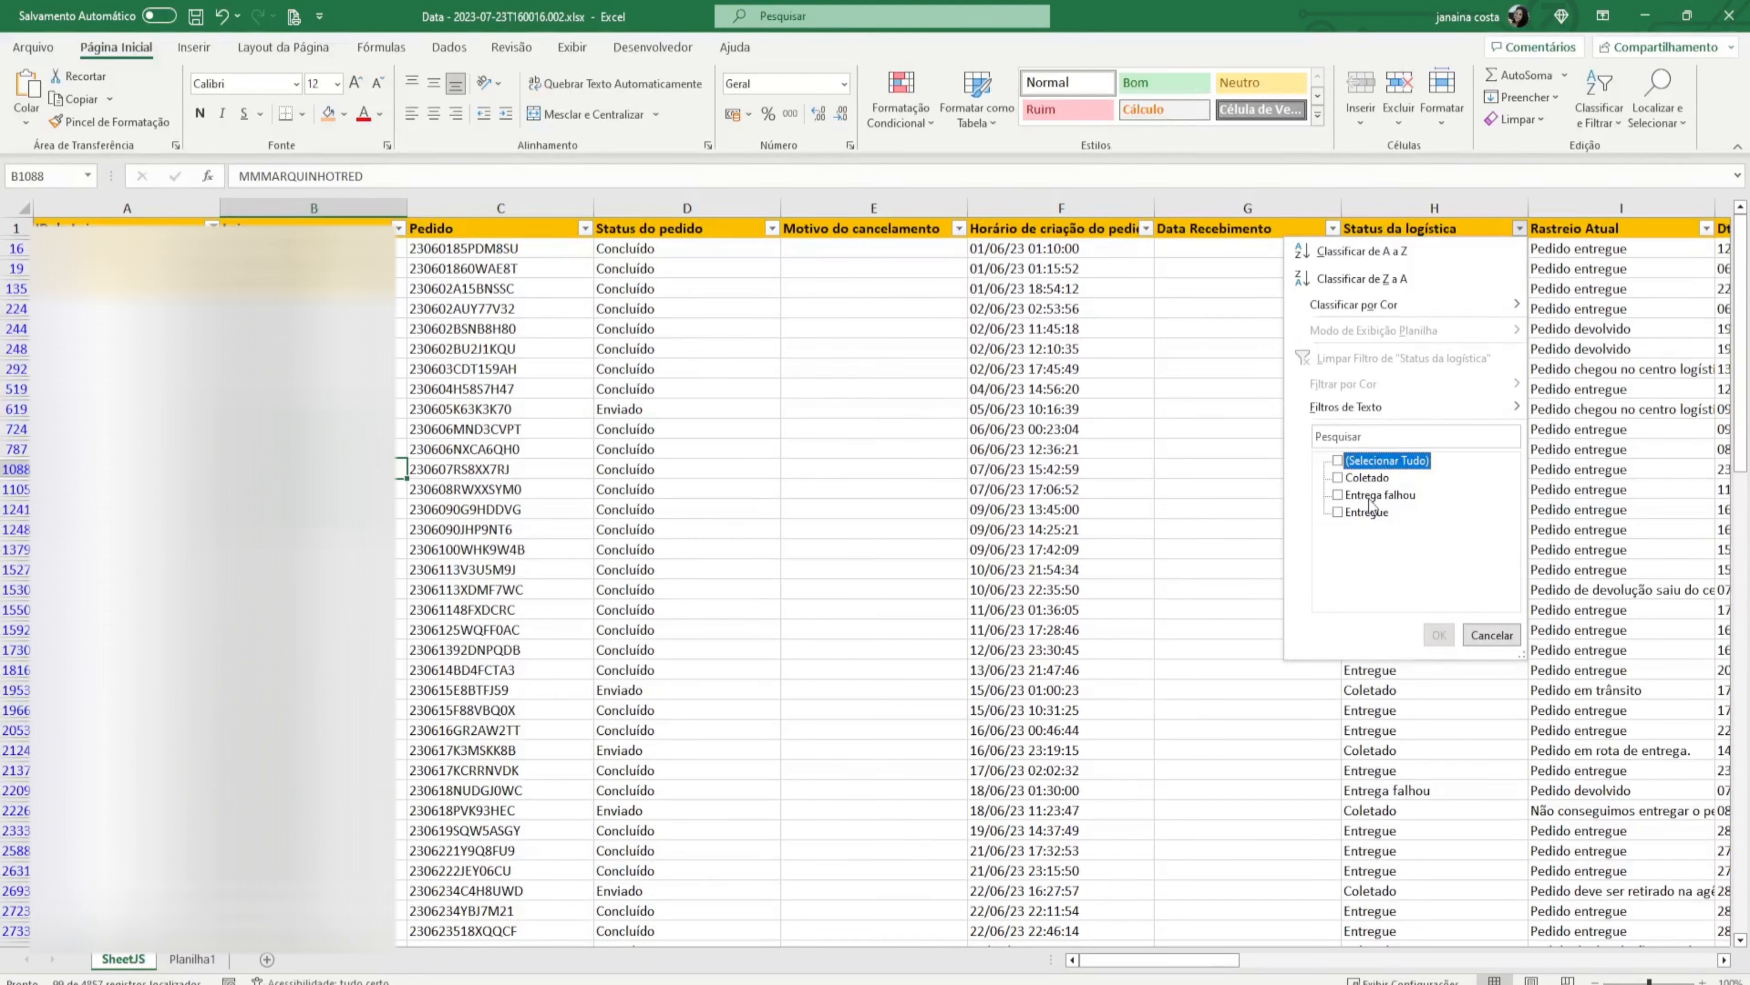
click(773, 228)
click(773, 229)
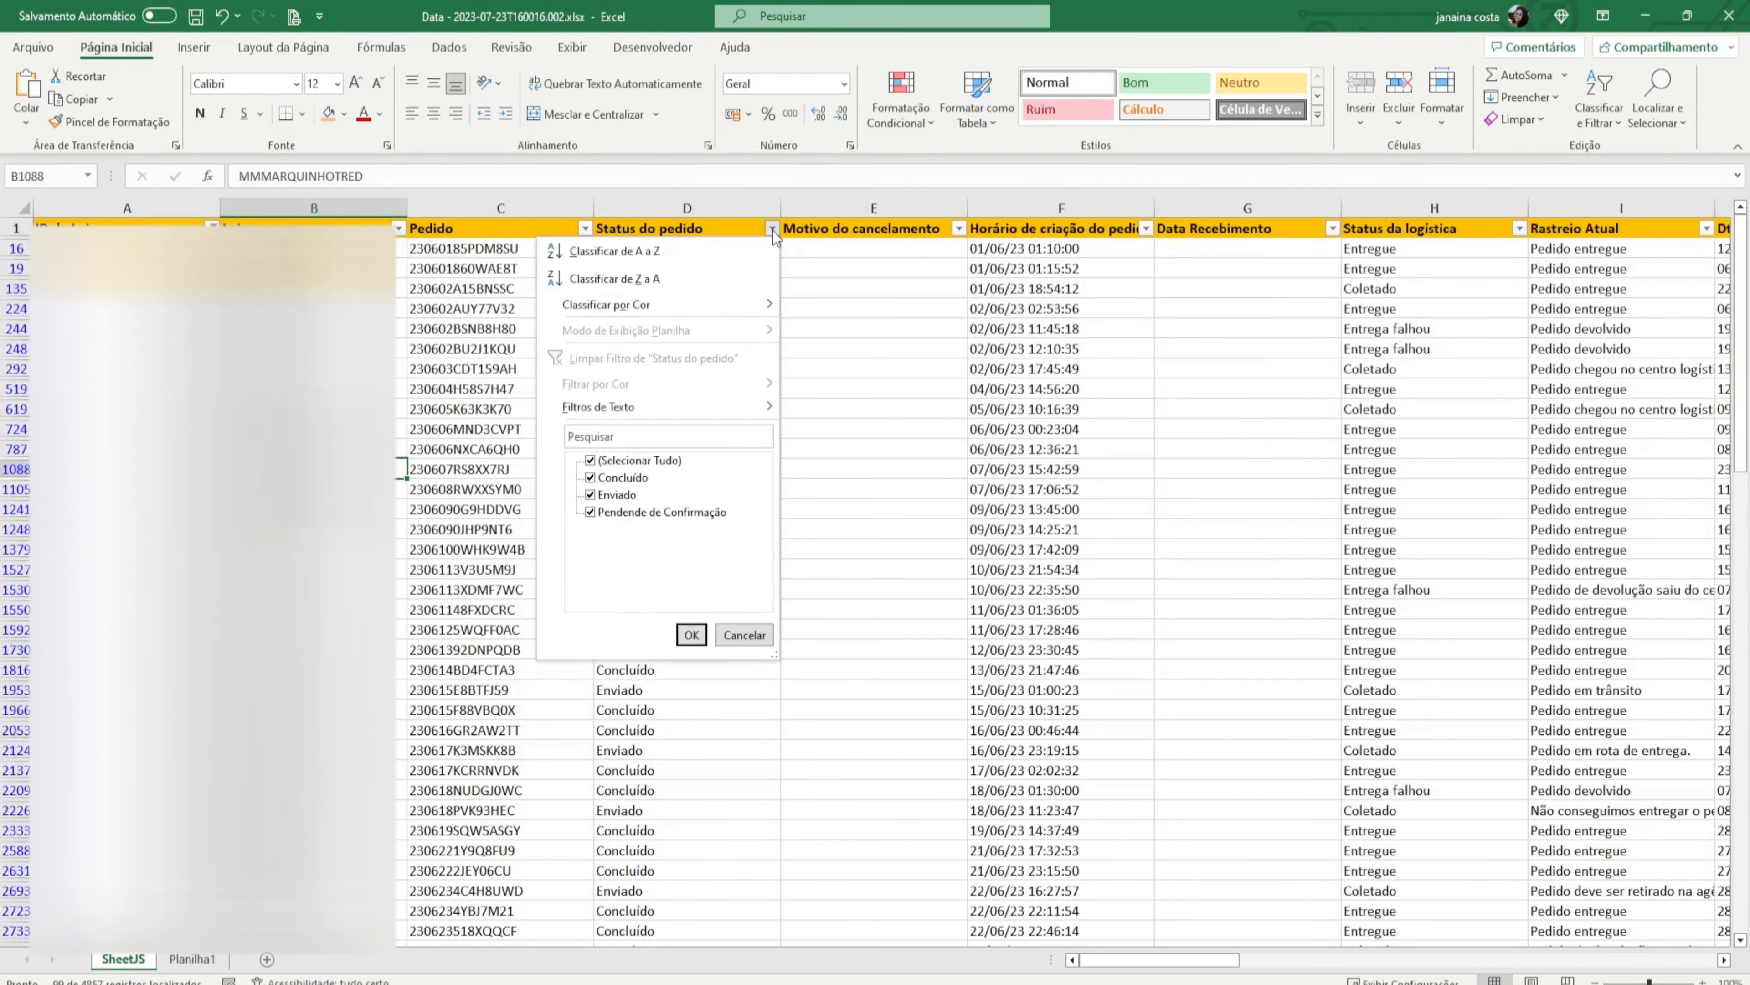
click(639, 460)
click(624, 477)
click(691, 635)
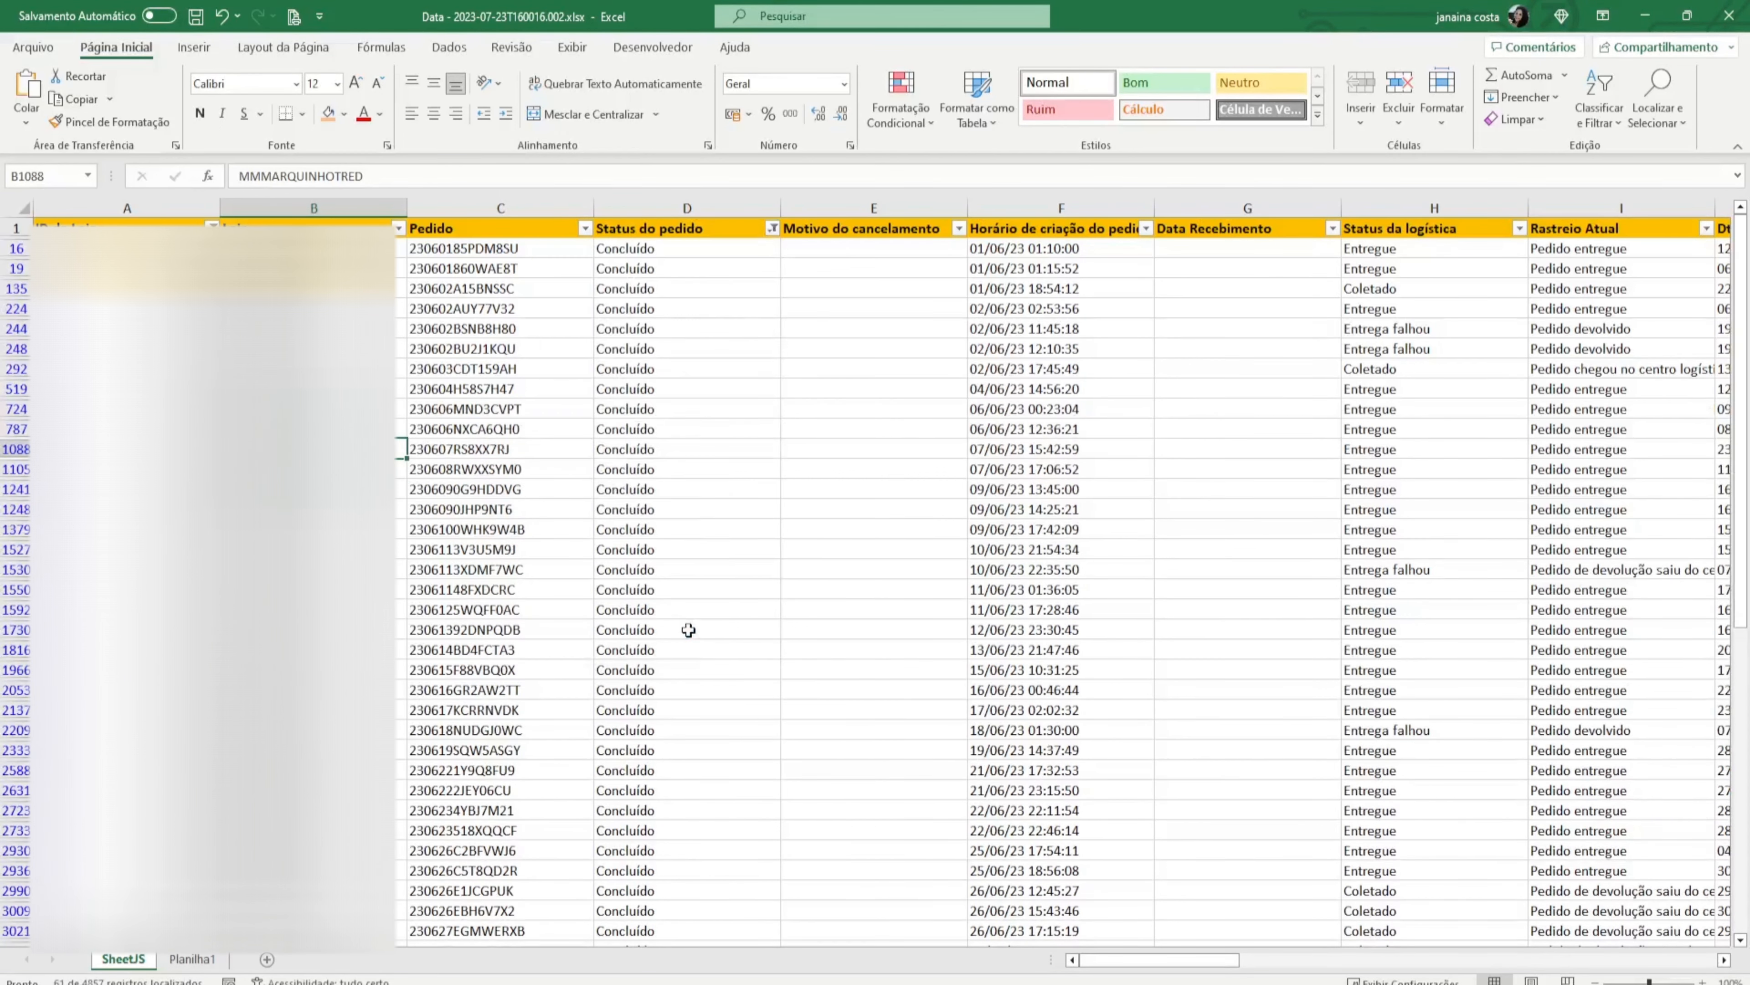
Examine the logistics status, current tracking and tracking date of the uncoloured Concluído orders.
scroll(832, 469, down, 3)
scroll(832, 469, up, 2)
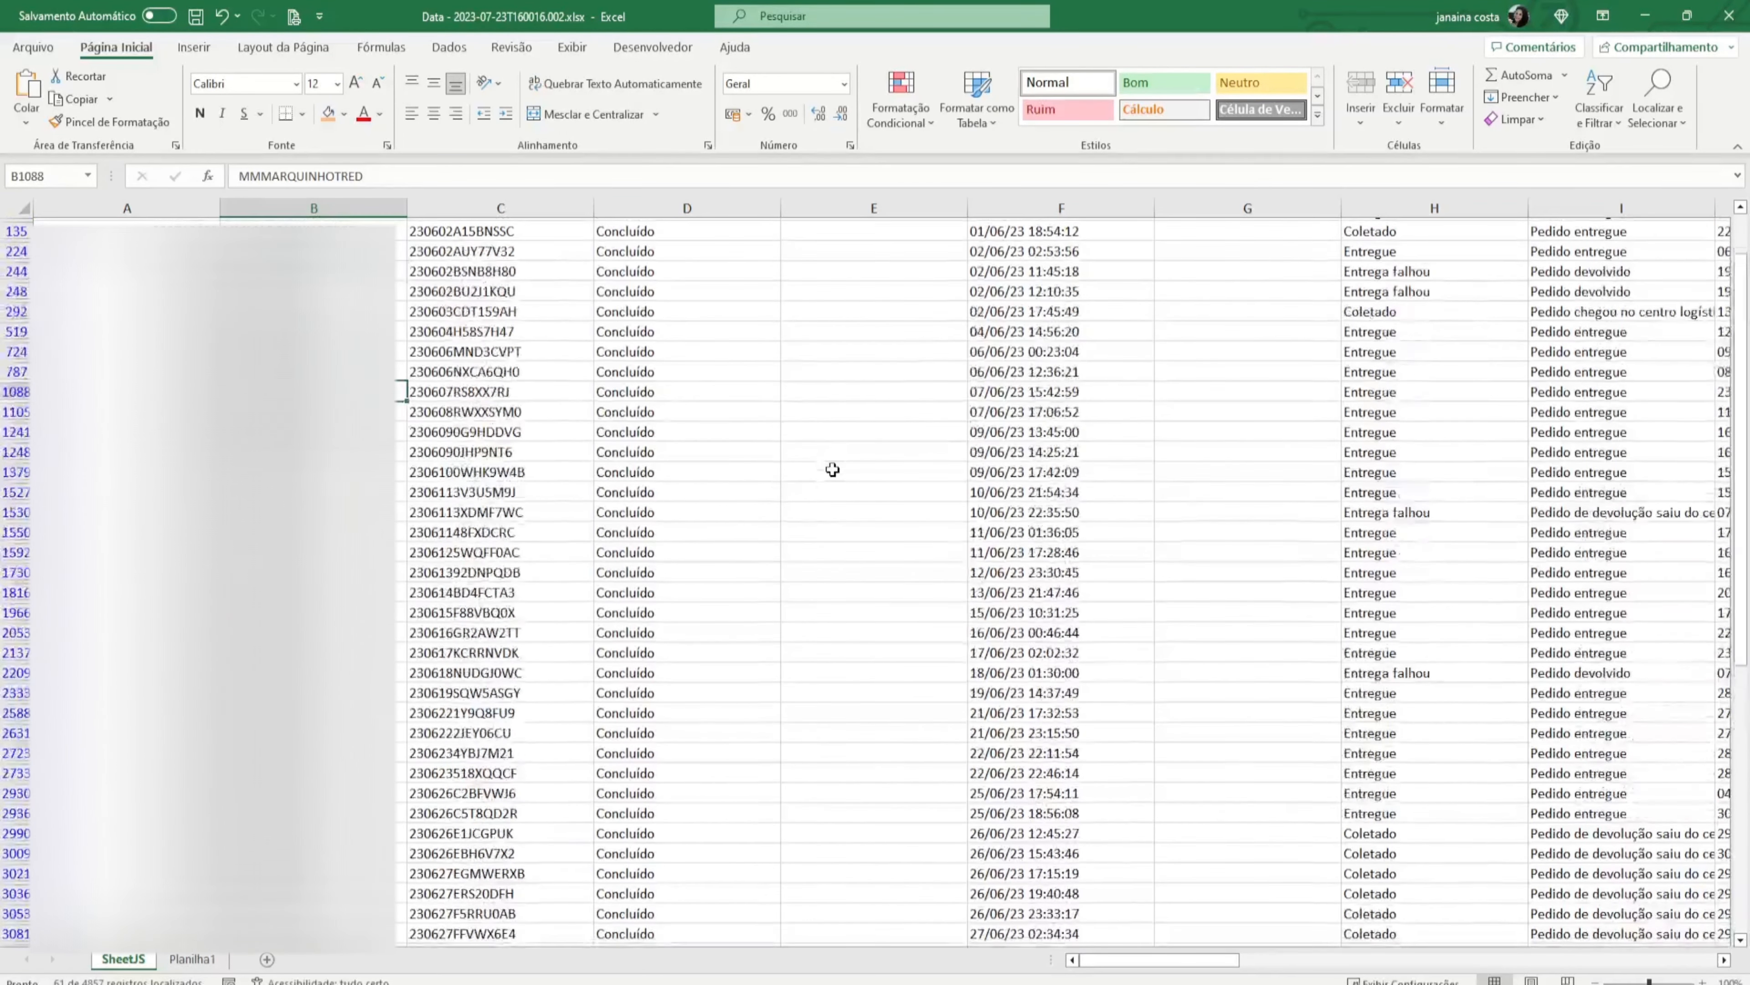
click(1424, 518)
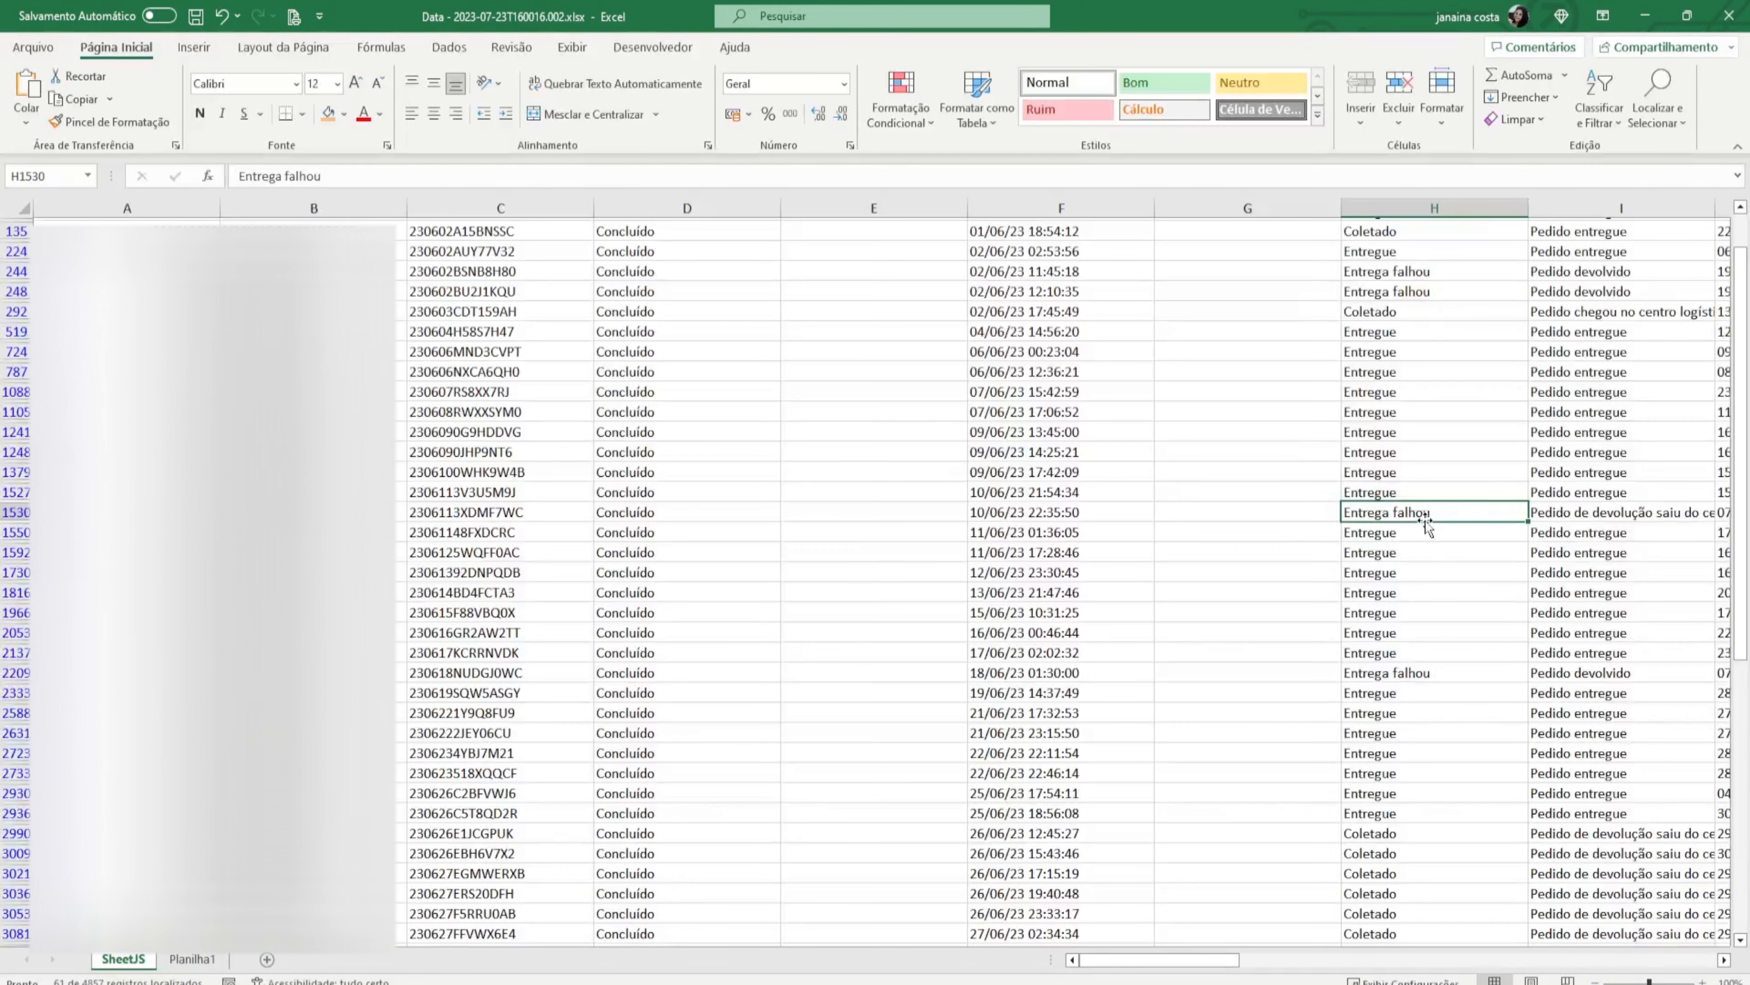
scroll(1424, 526, up, 1)
click(1631, 365)
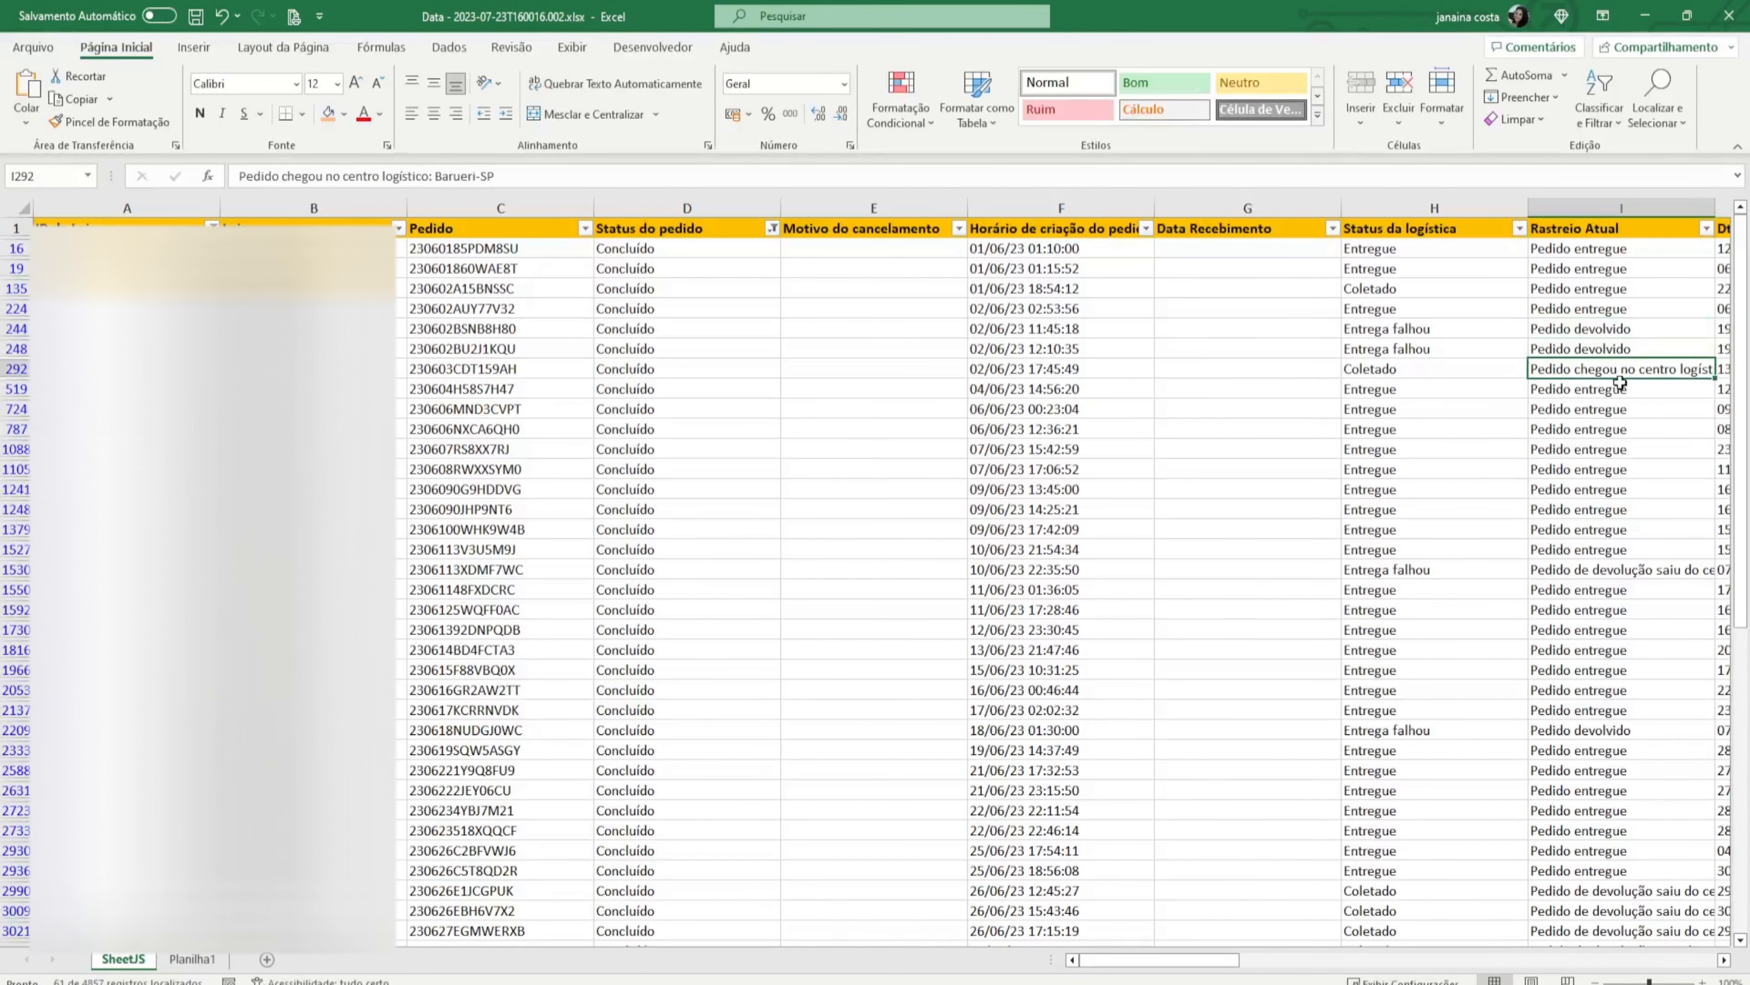
click(1606, 566)
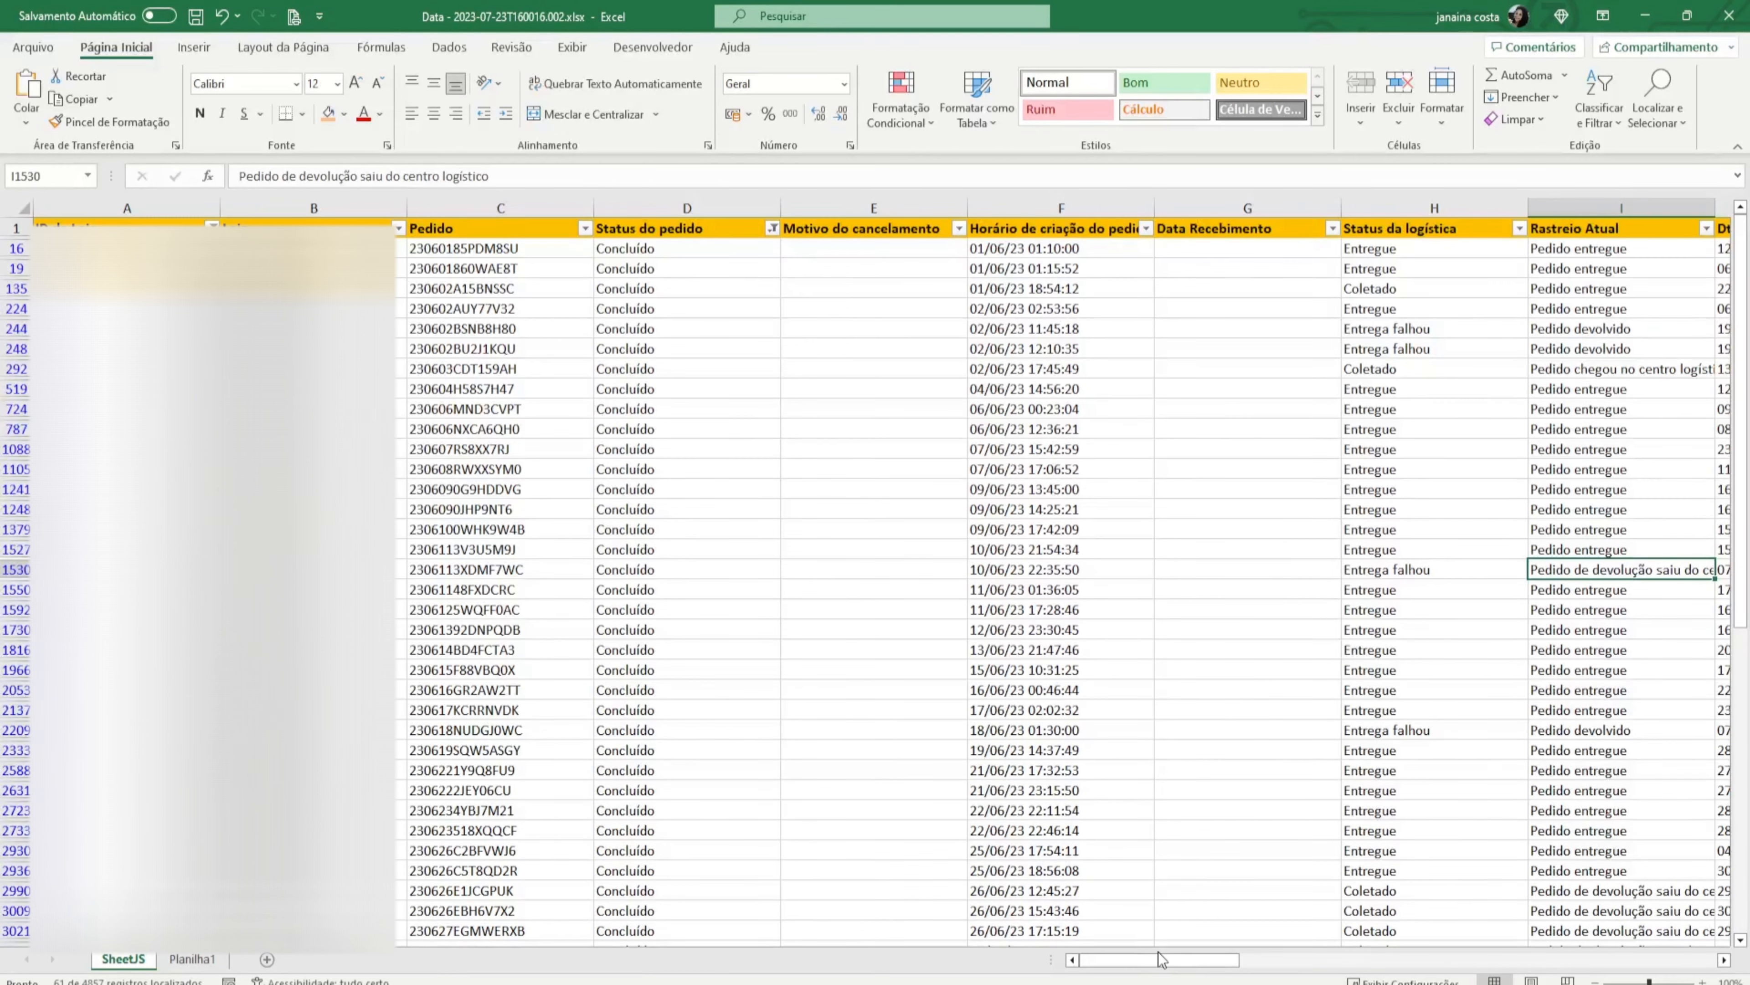
drag(1175, 966, 1207, 965)
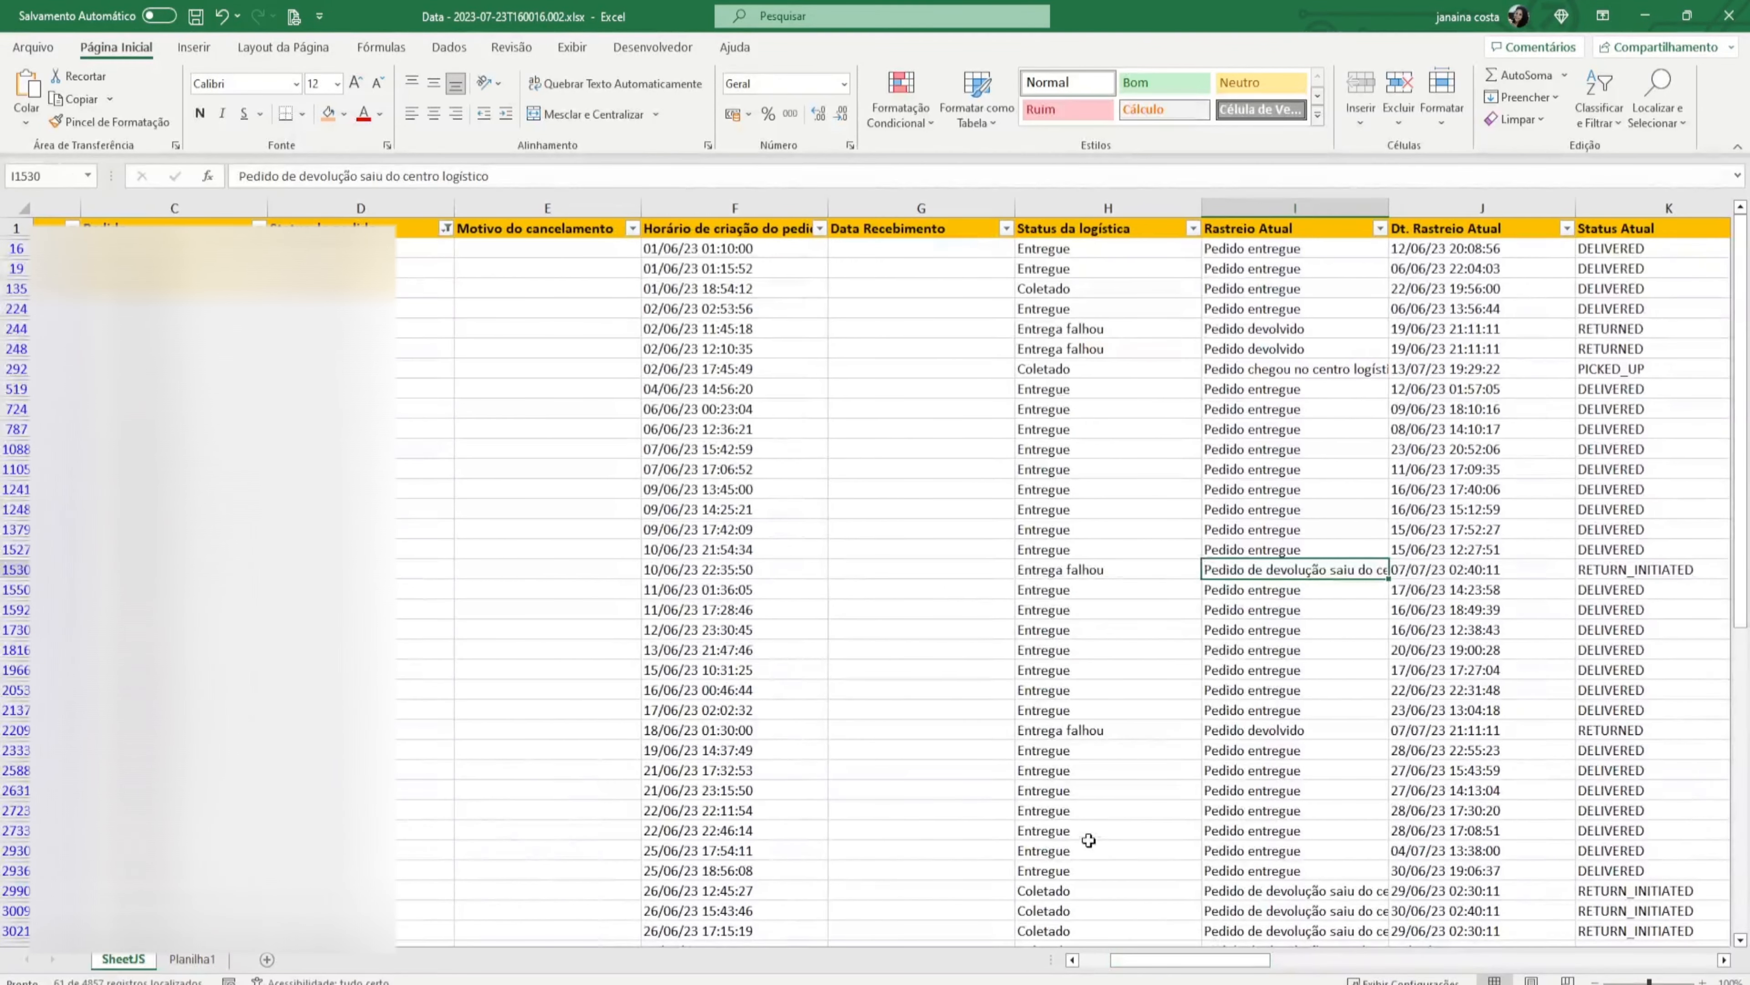
click(1062, 812)
click(1402, 813)
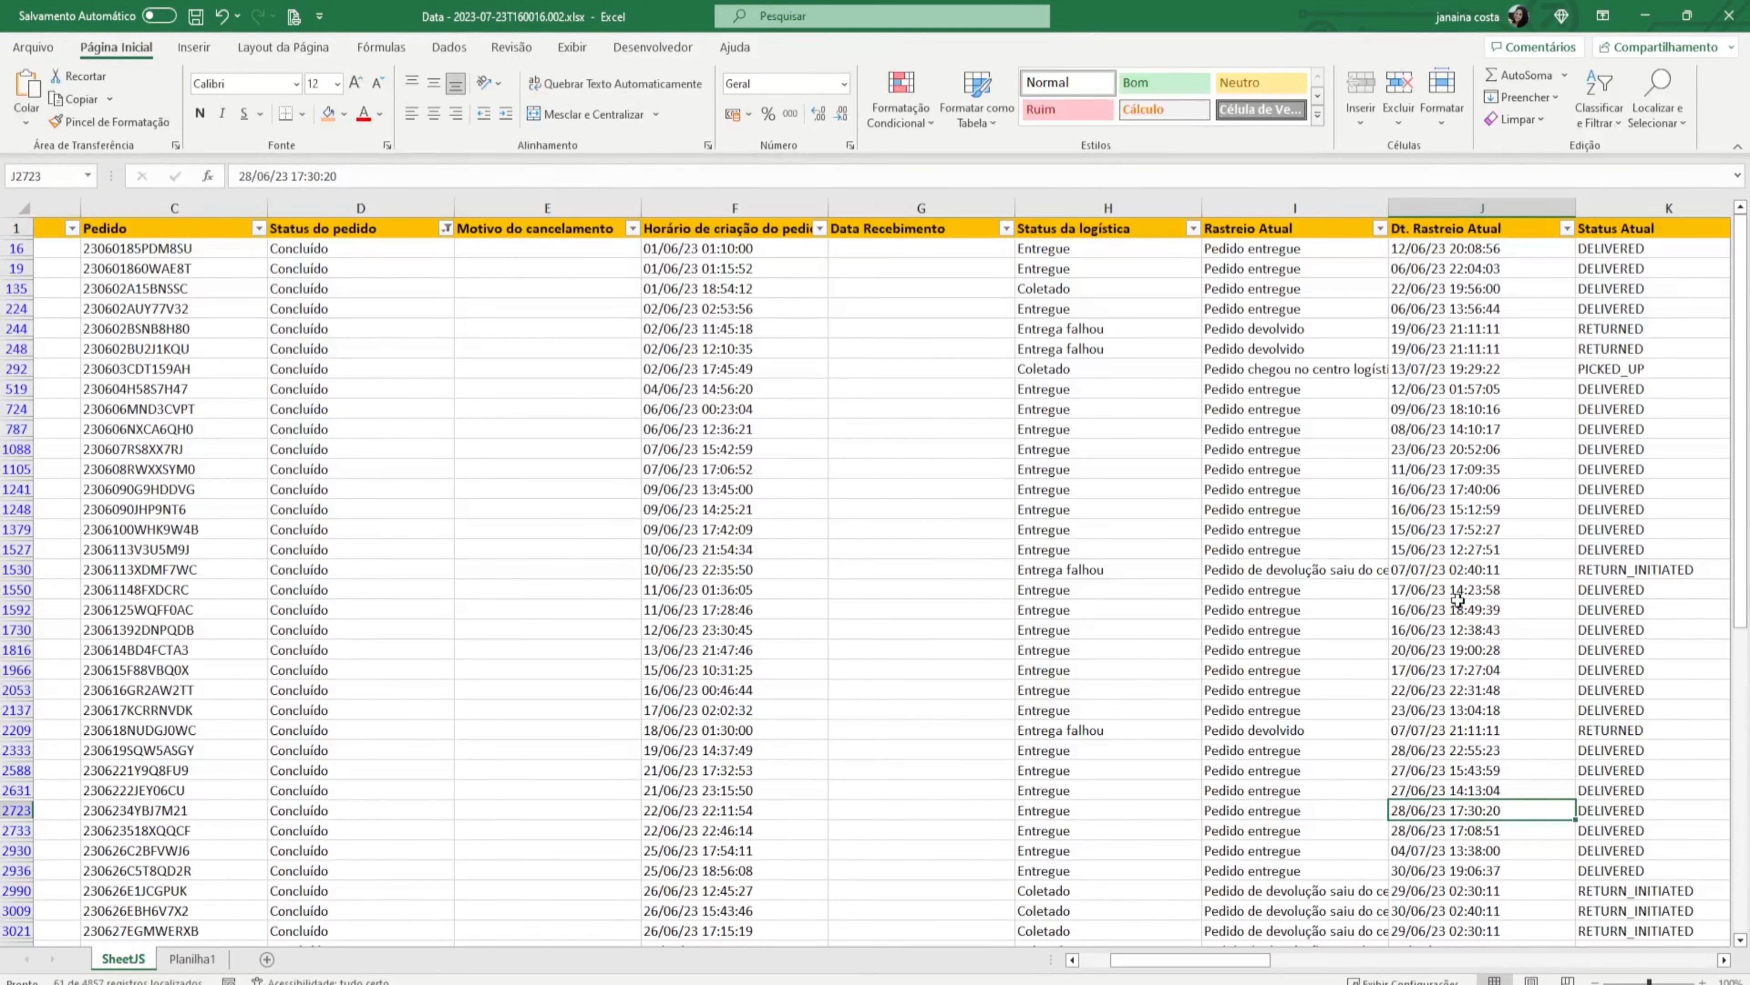
Compare the Devolução/Reembolso Do Vendedor and Diferença values of the uncoloured Concluído orders with their logistics status.
drag(1174, 960, 1609, 964)
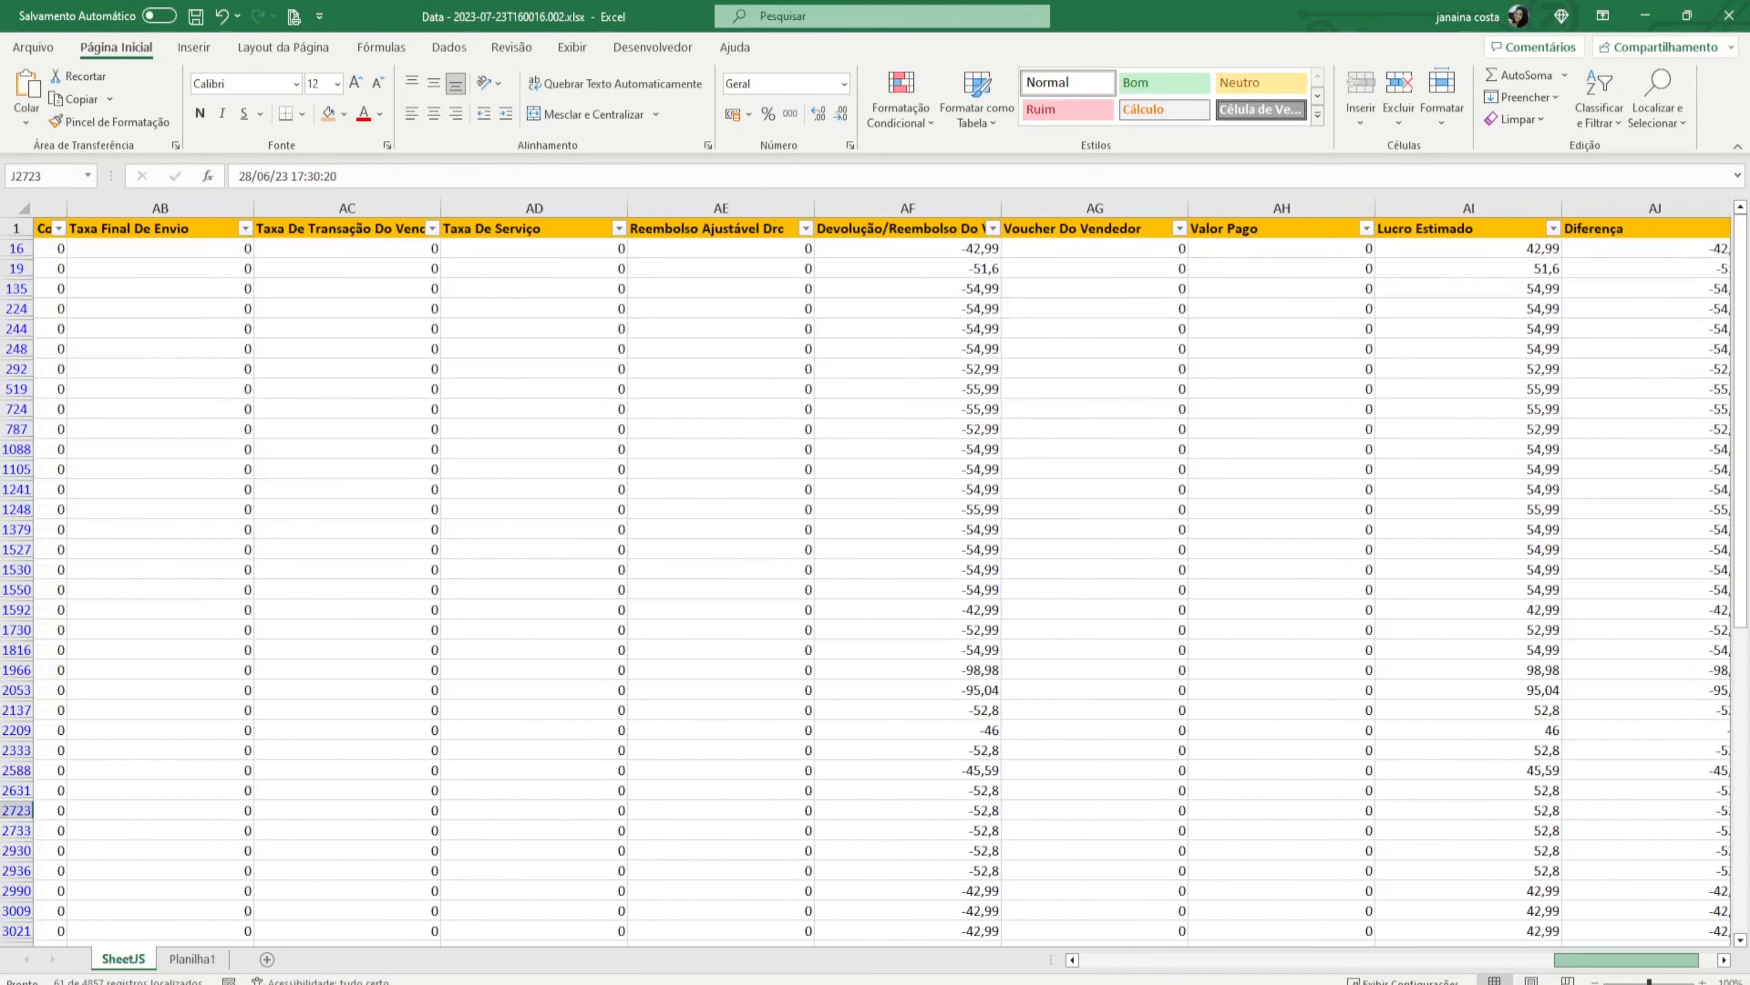
drag(954, 250, 950, 932)
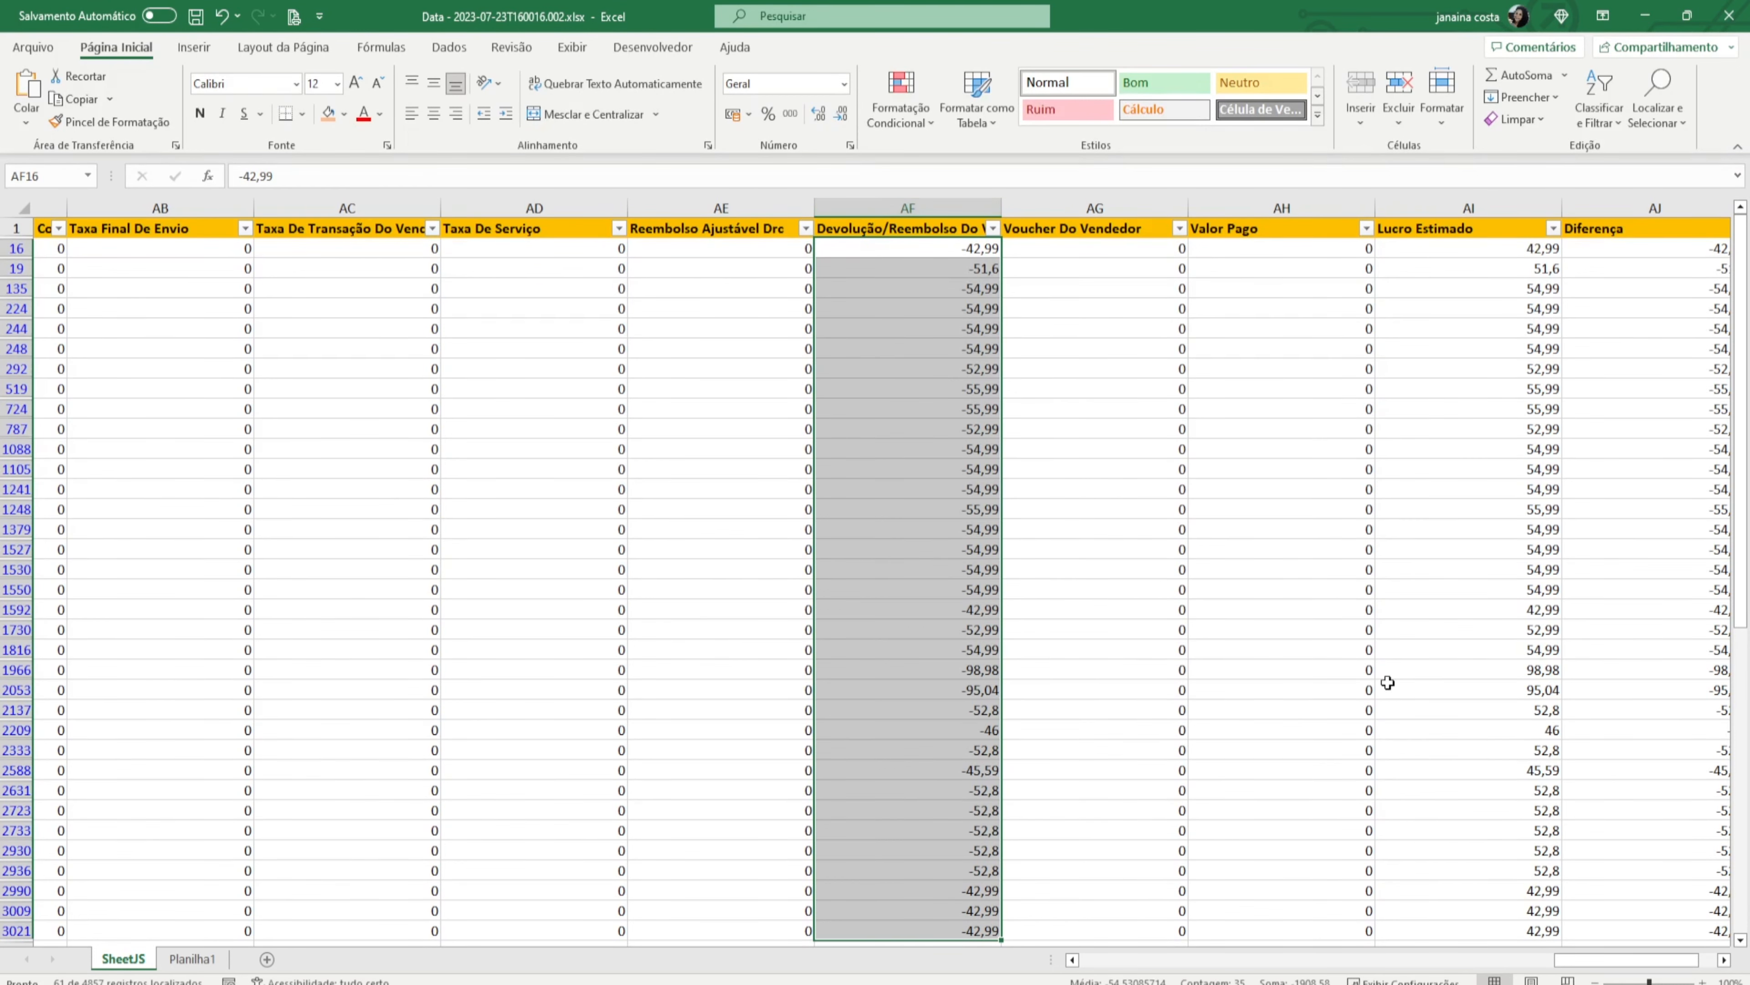
drag(1579, 960, 1203, 955)
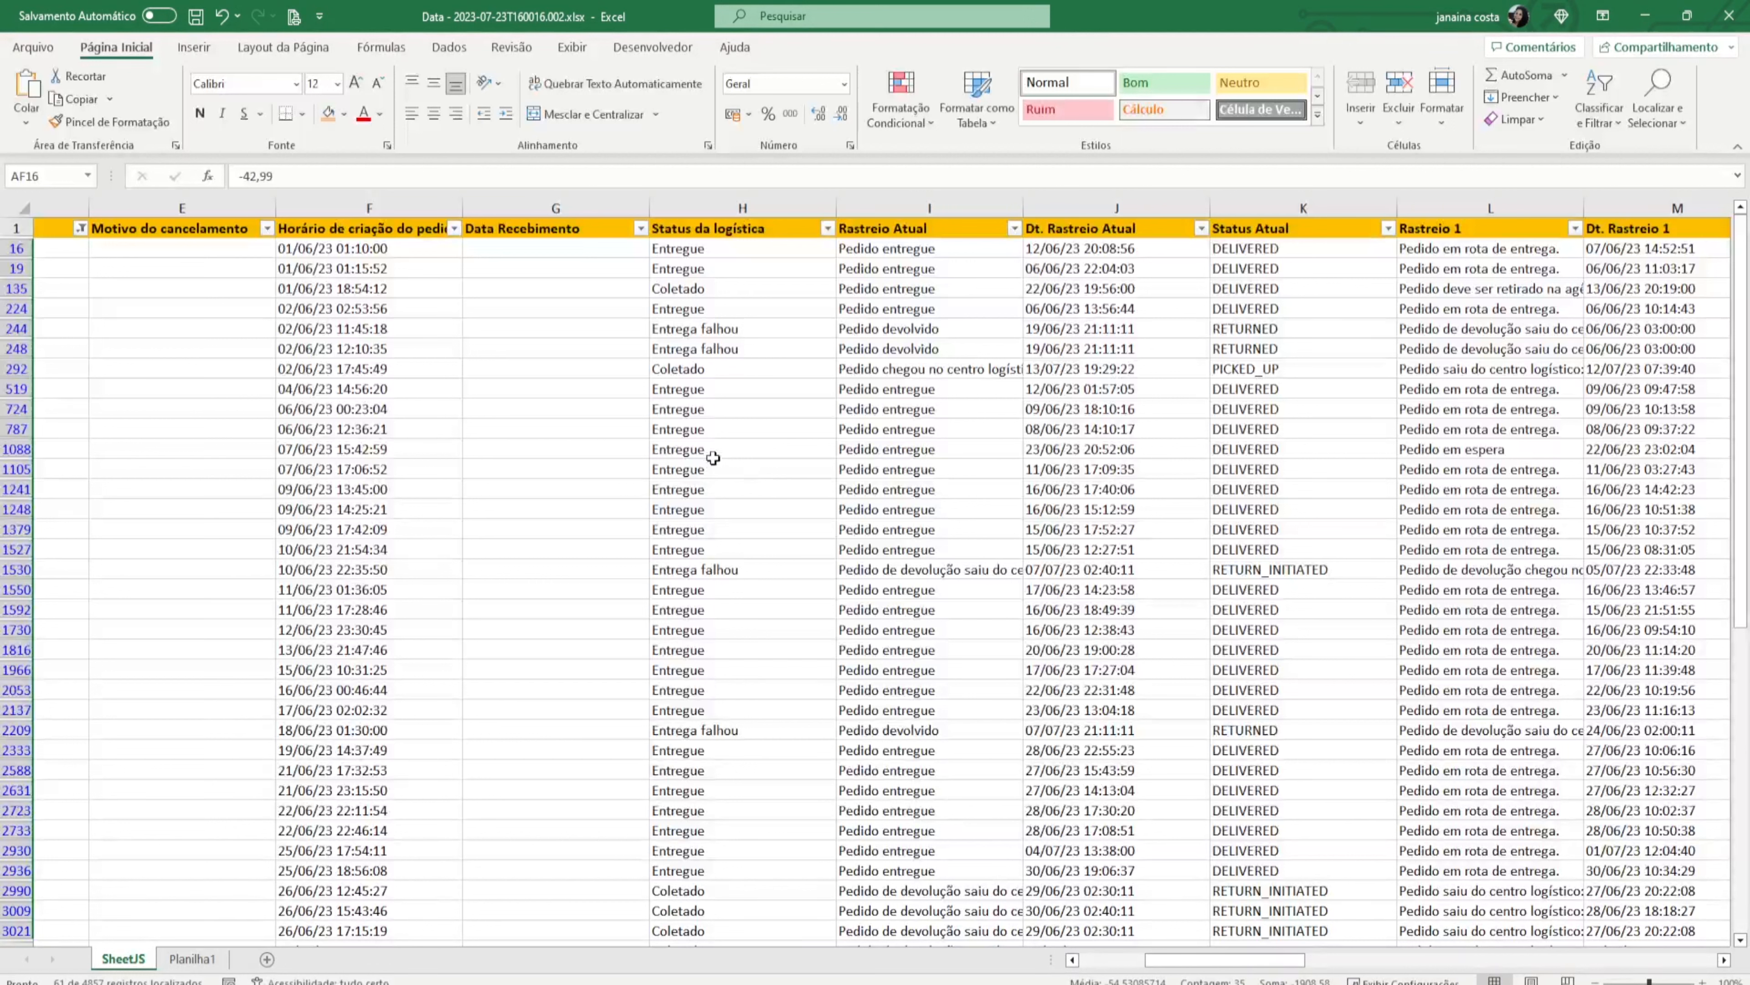
click(682, 392)
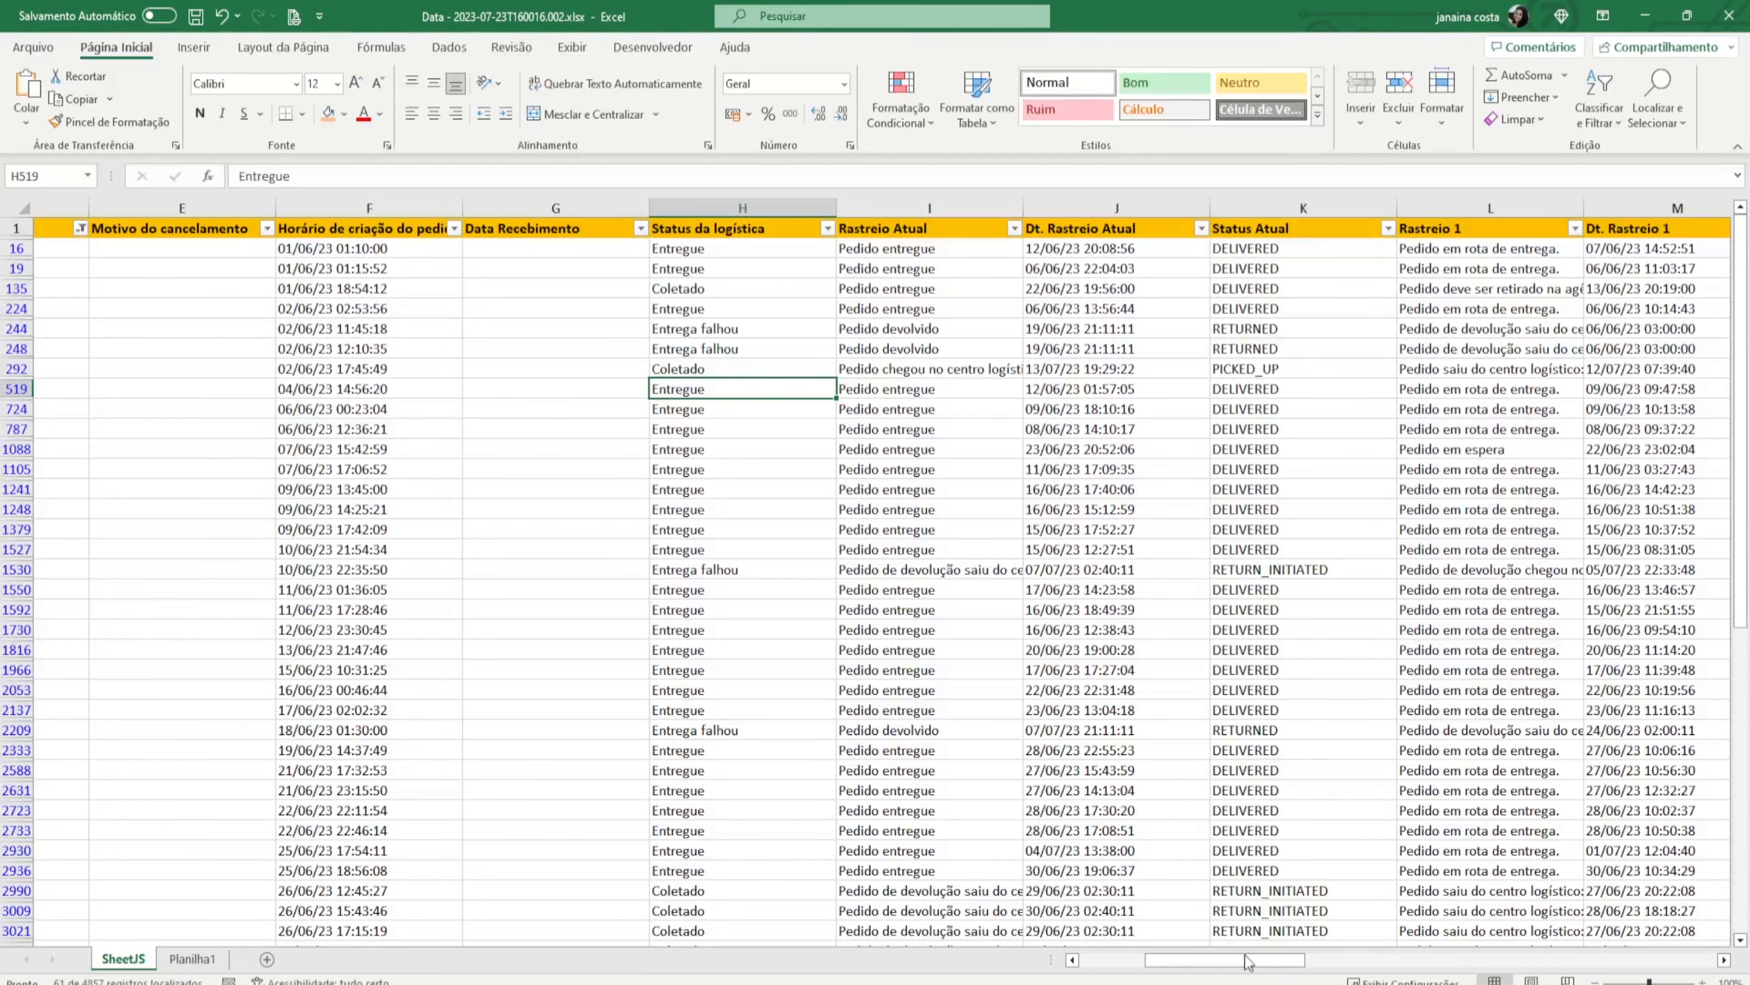
drag(1171, 960, 1103, 960)
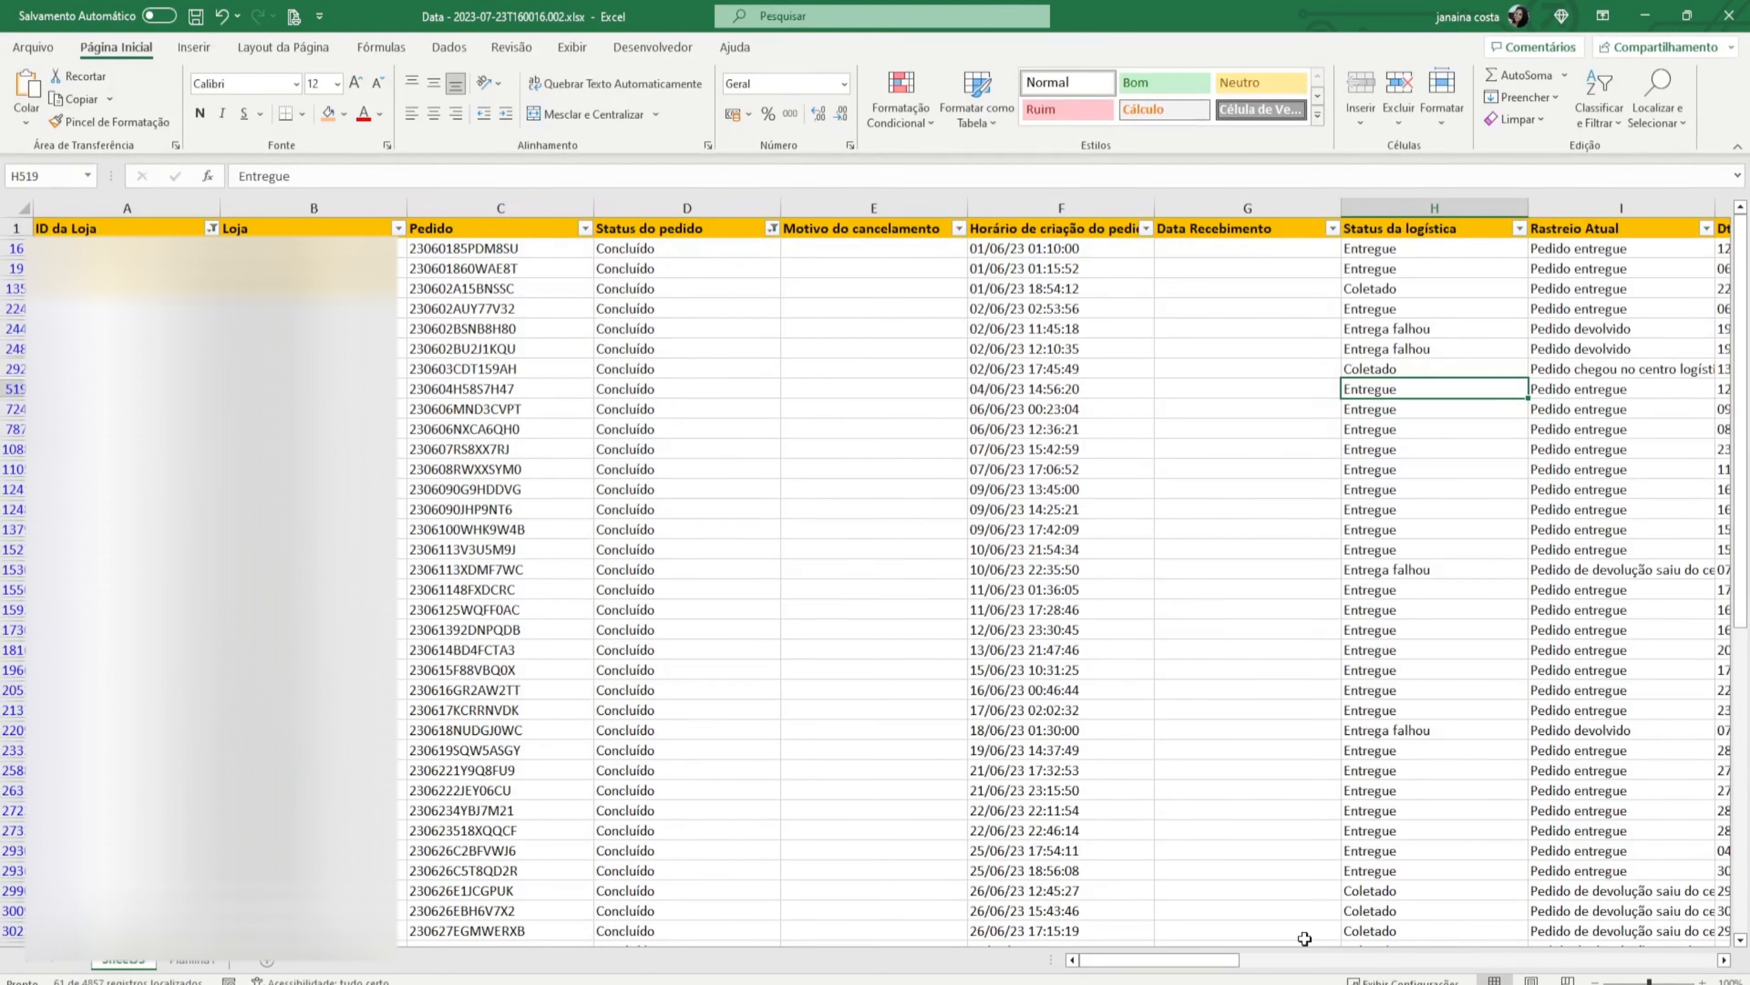
drag(1234, 960, 1710, 960)
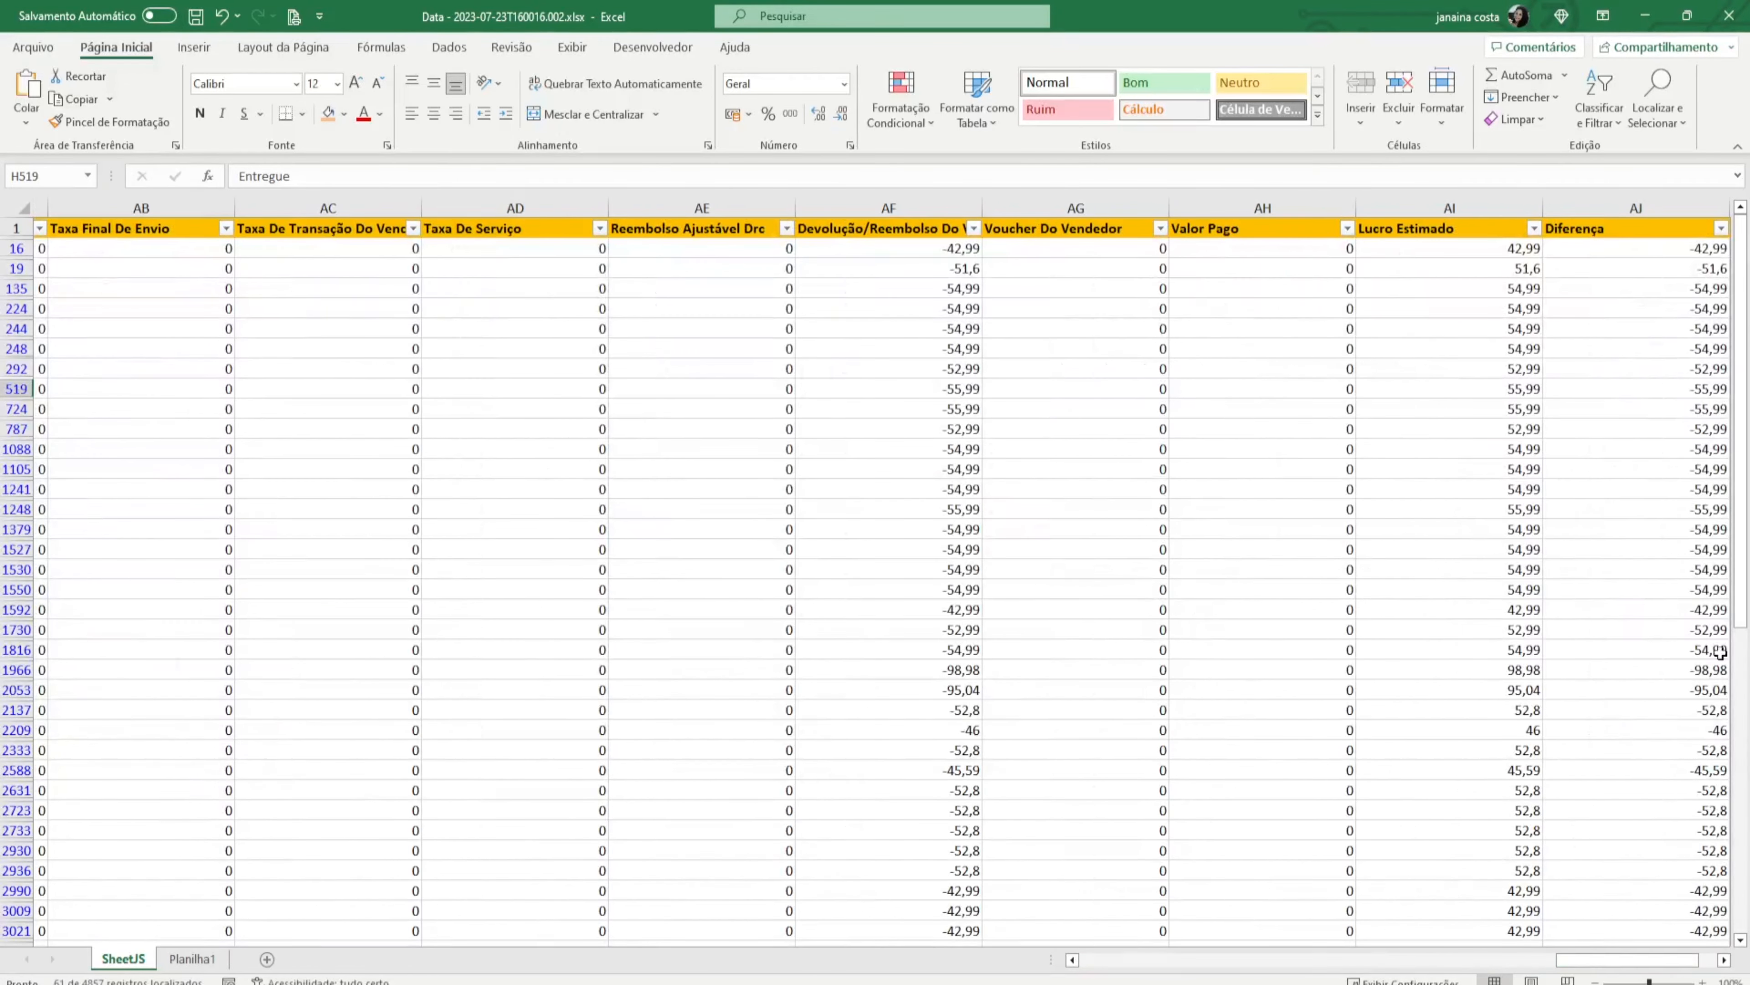
drag(1677, 252, 1051, 919)
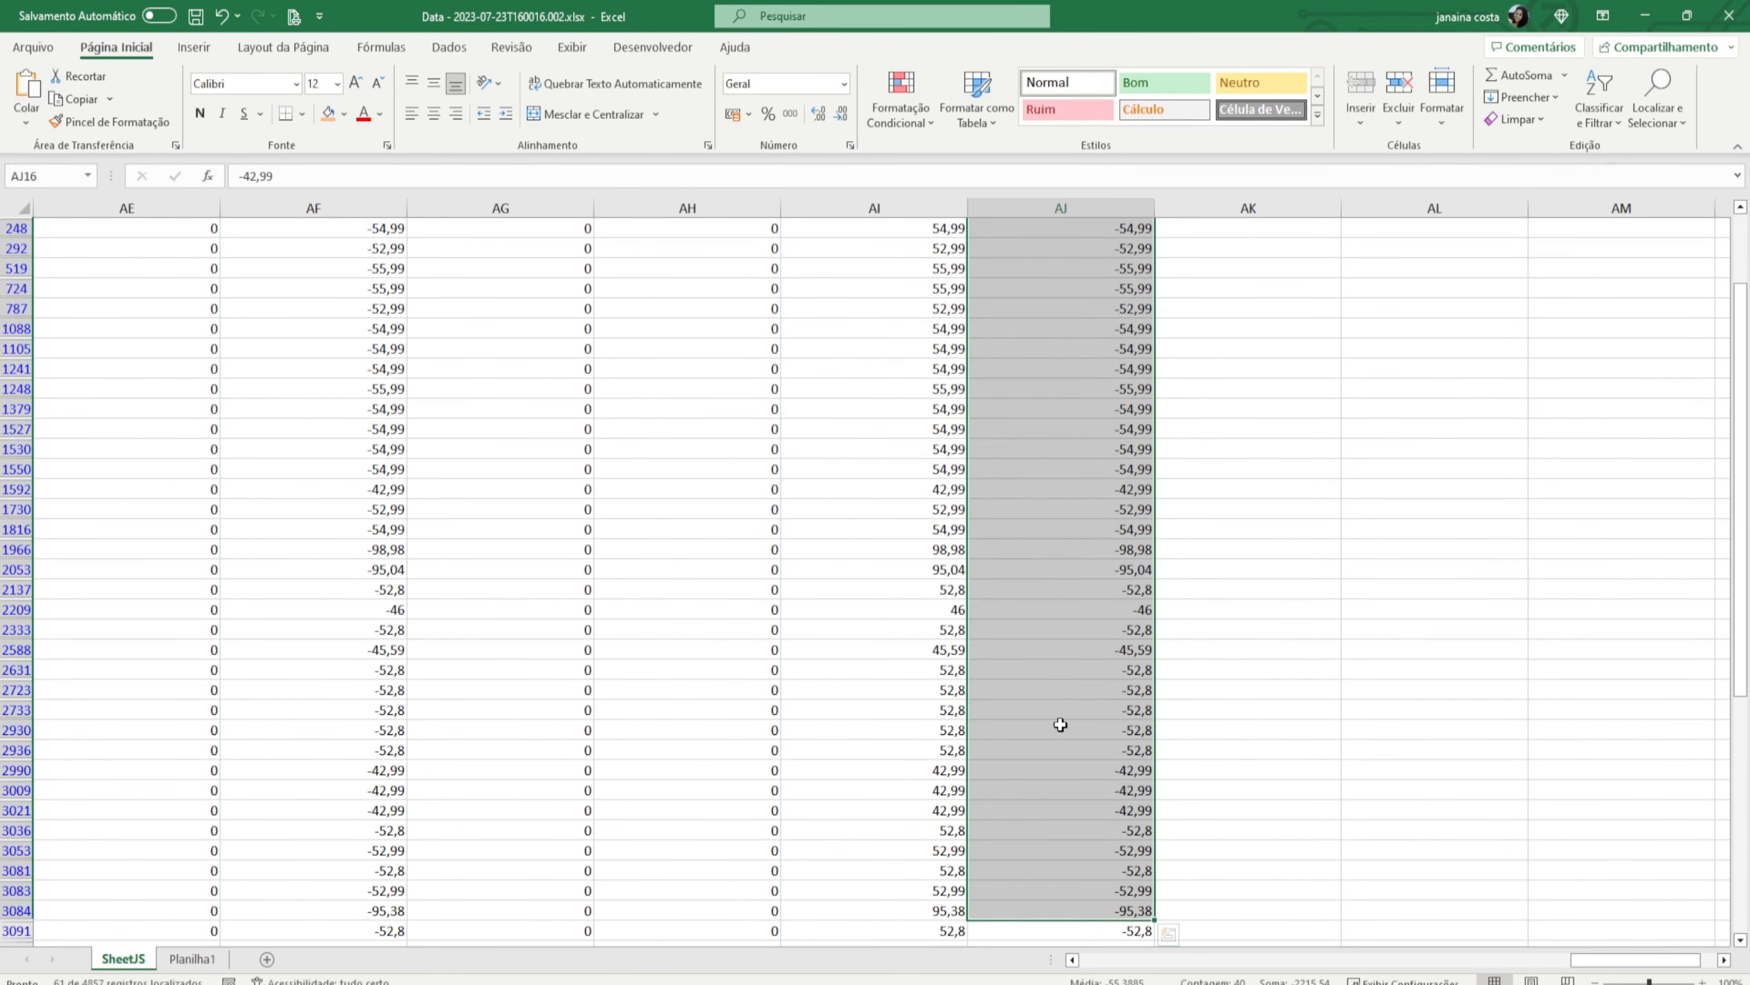
click(1050, 693)
Filter the Status do pedido column of the uncoloured orders to show only Enviado.
drag(1620, 959, 582, 879)
scroll(672, 557, up, 2)
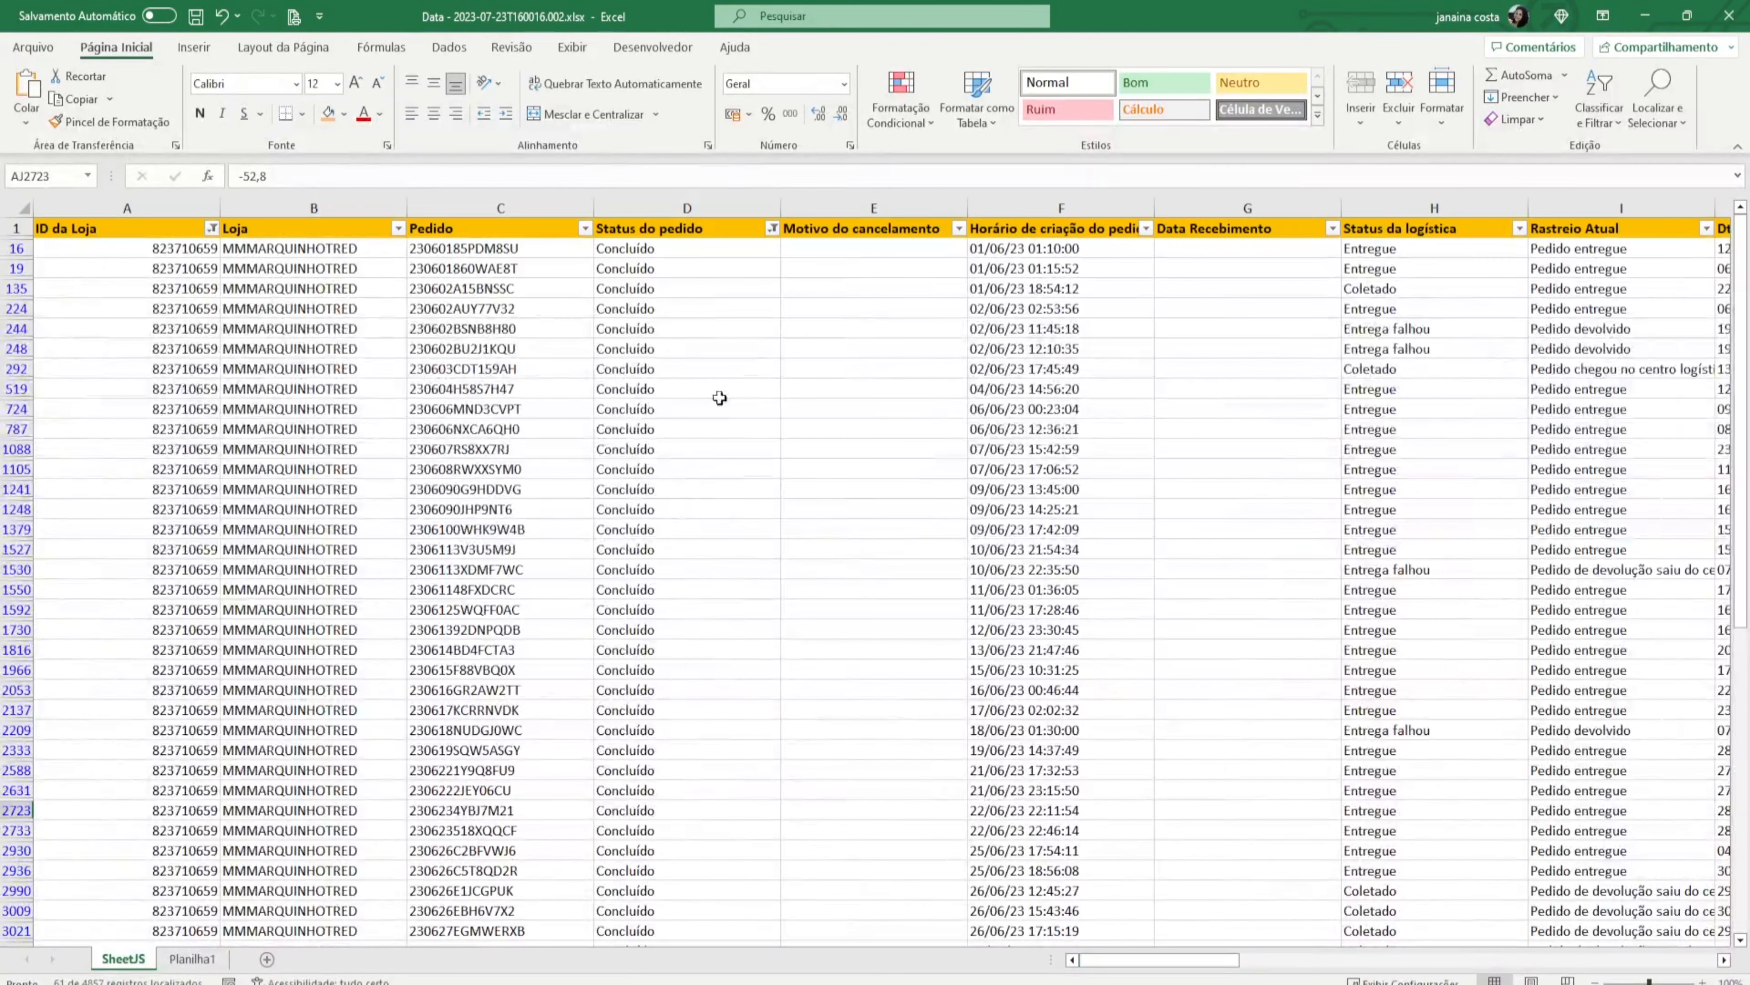
click(772, 228)
click(618, 460)
click(606, 495)
click(691, 634)
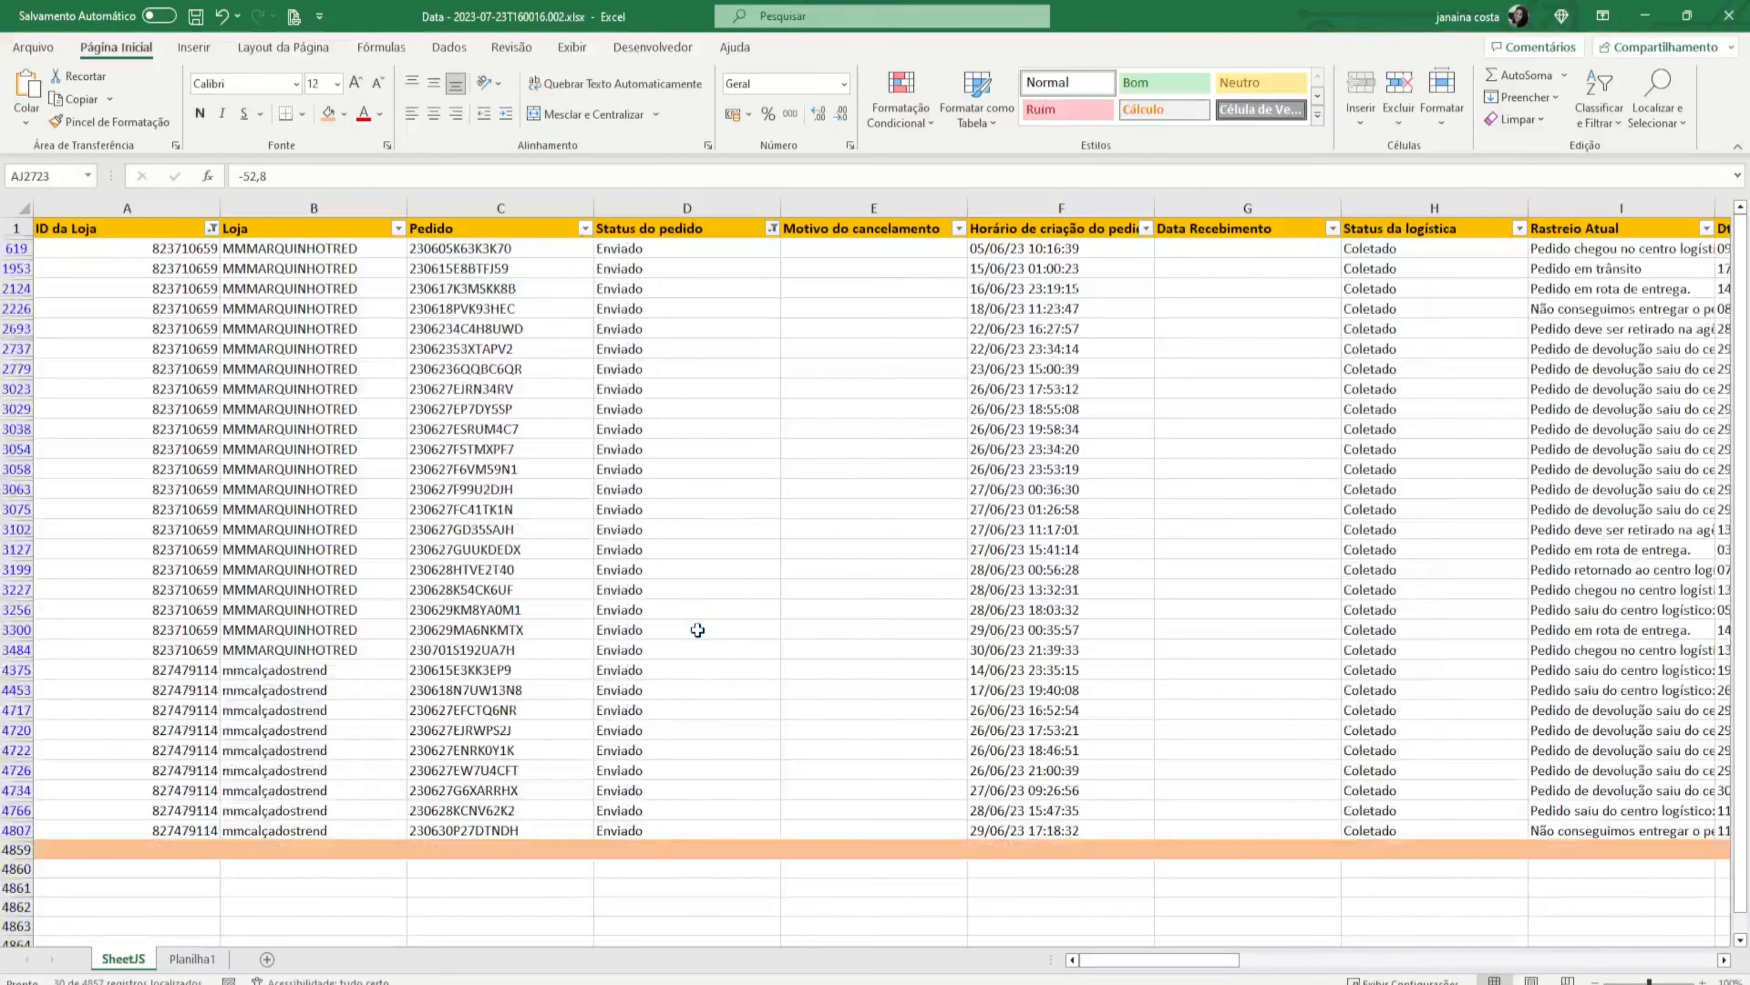
Examine the Rastreio Atual and Status Atual of the Enviado orders whose return shipment has been initiated.
drag(1174, 960, 1222, 962)
drag(1086, 710, 1085, 793)
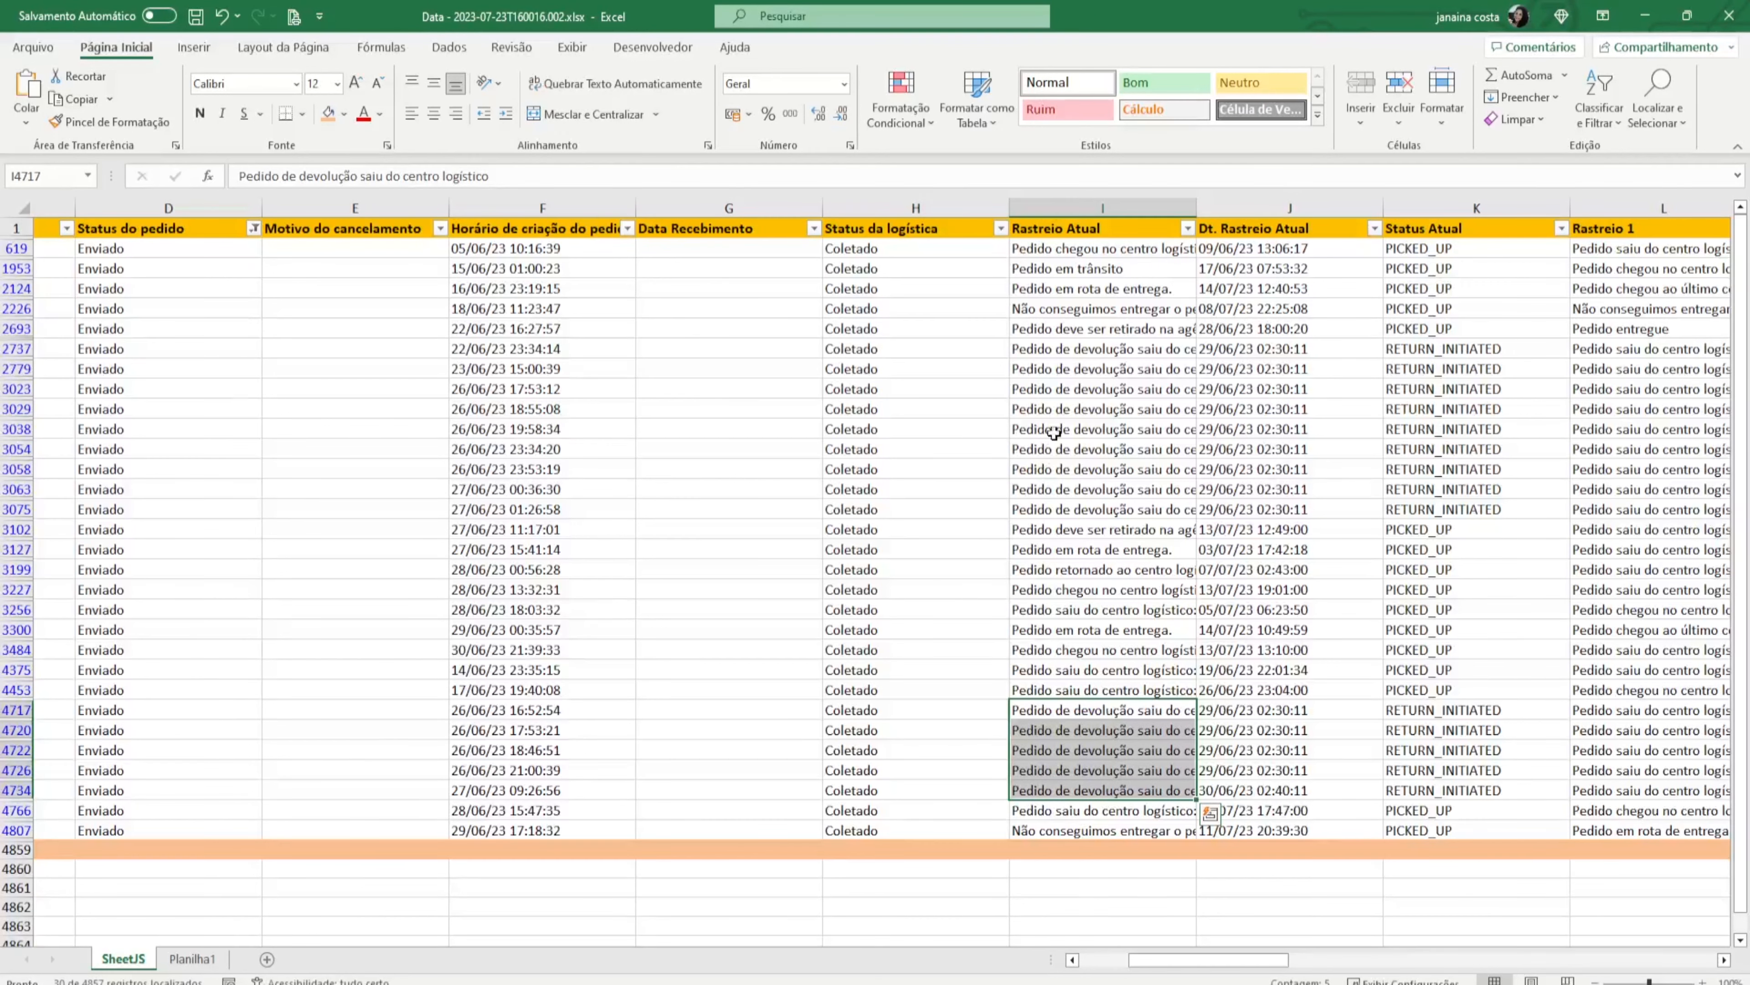
drag(1056, 368, 1080, 512)
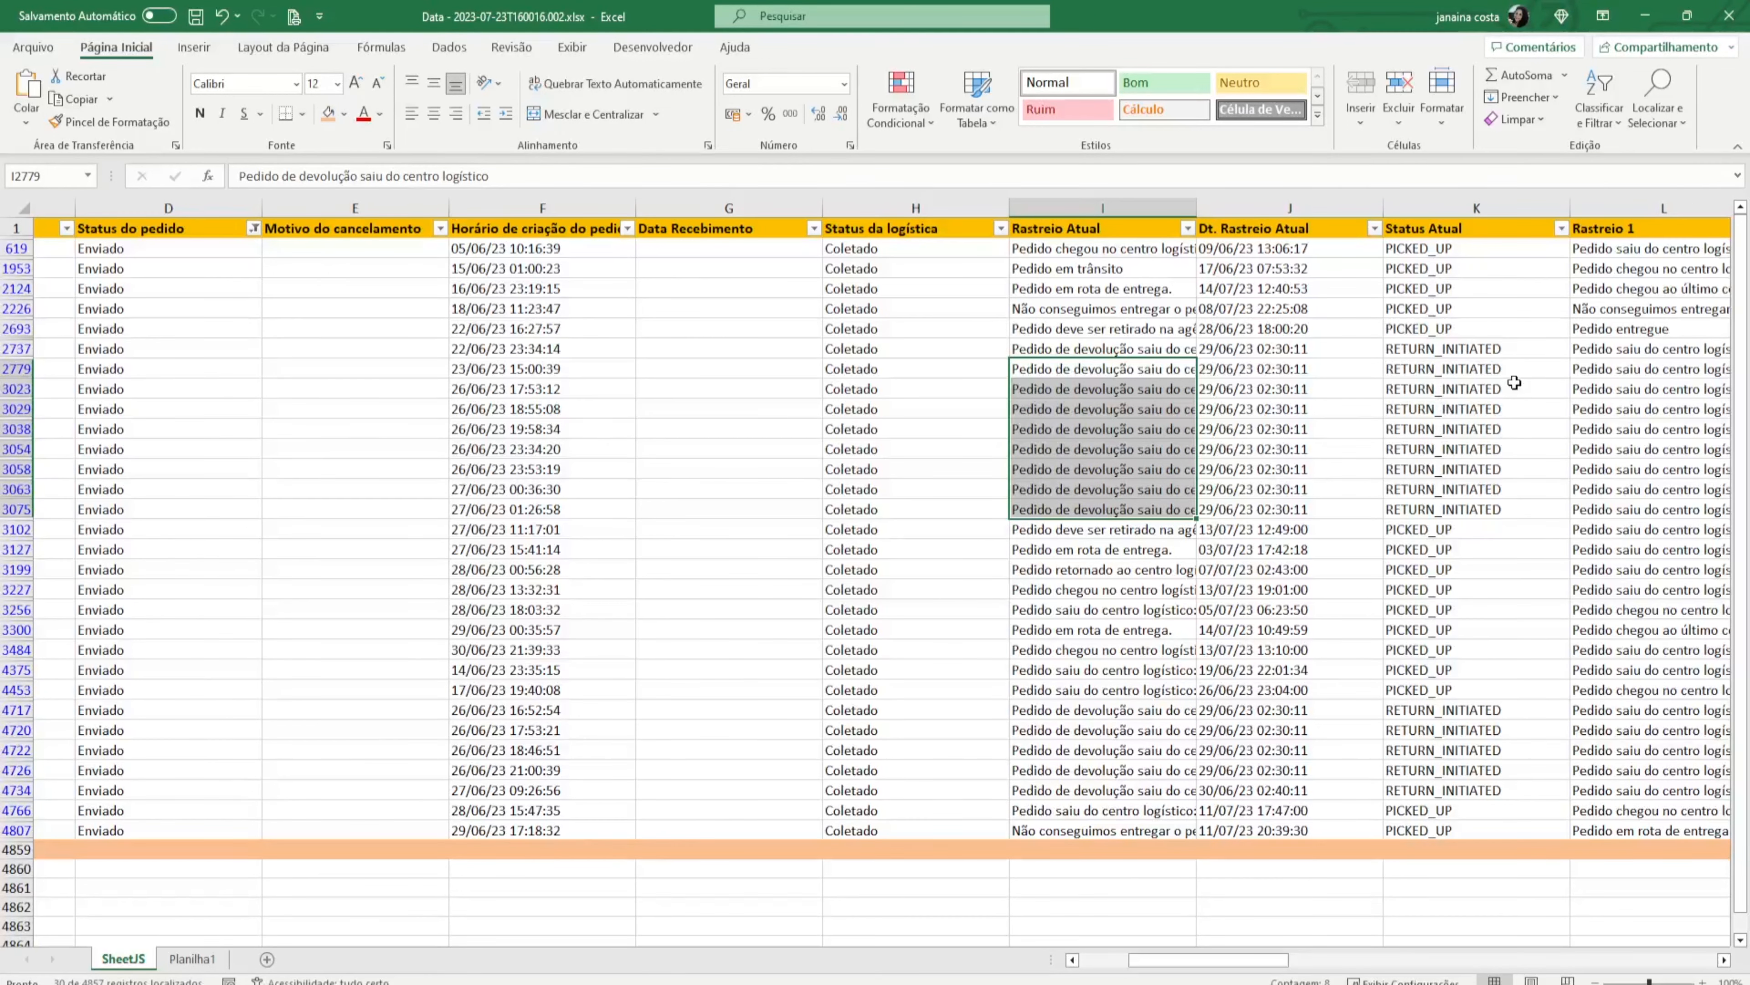
click(1501, 362)
drag(1502, 362, 1495, 488)
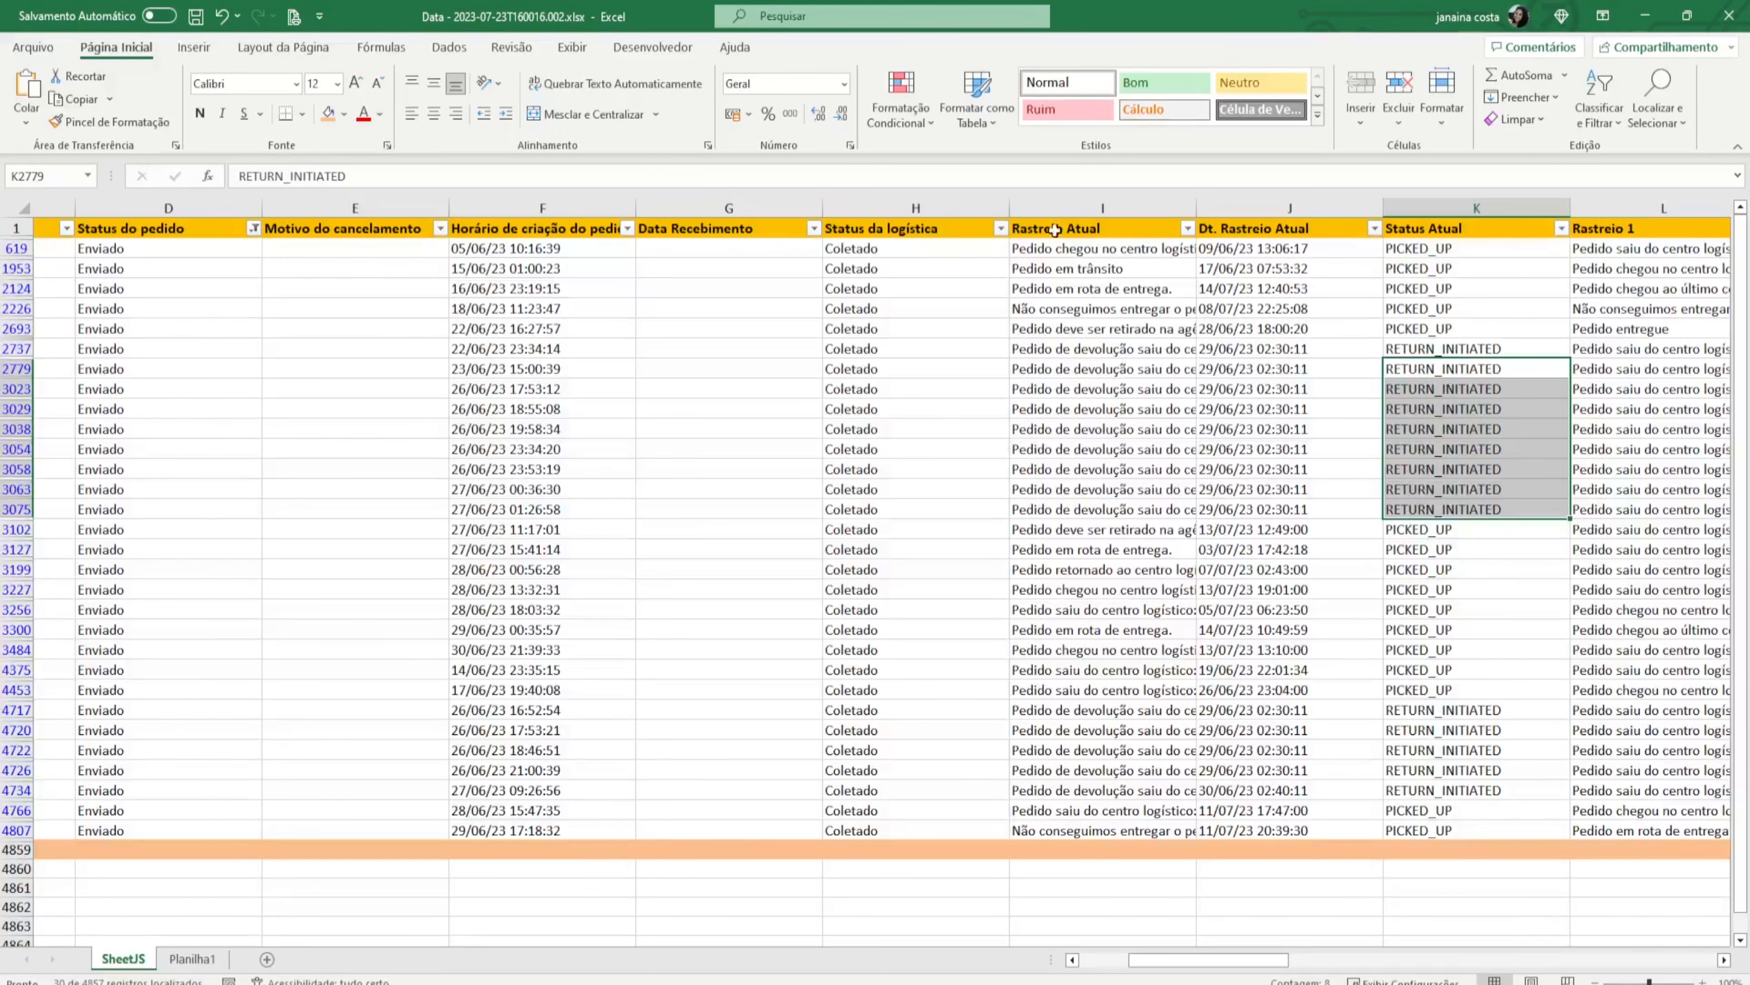
drag(1251, 959, 1283, 958)
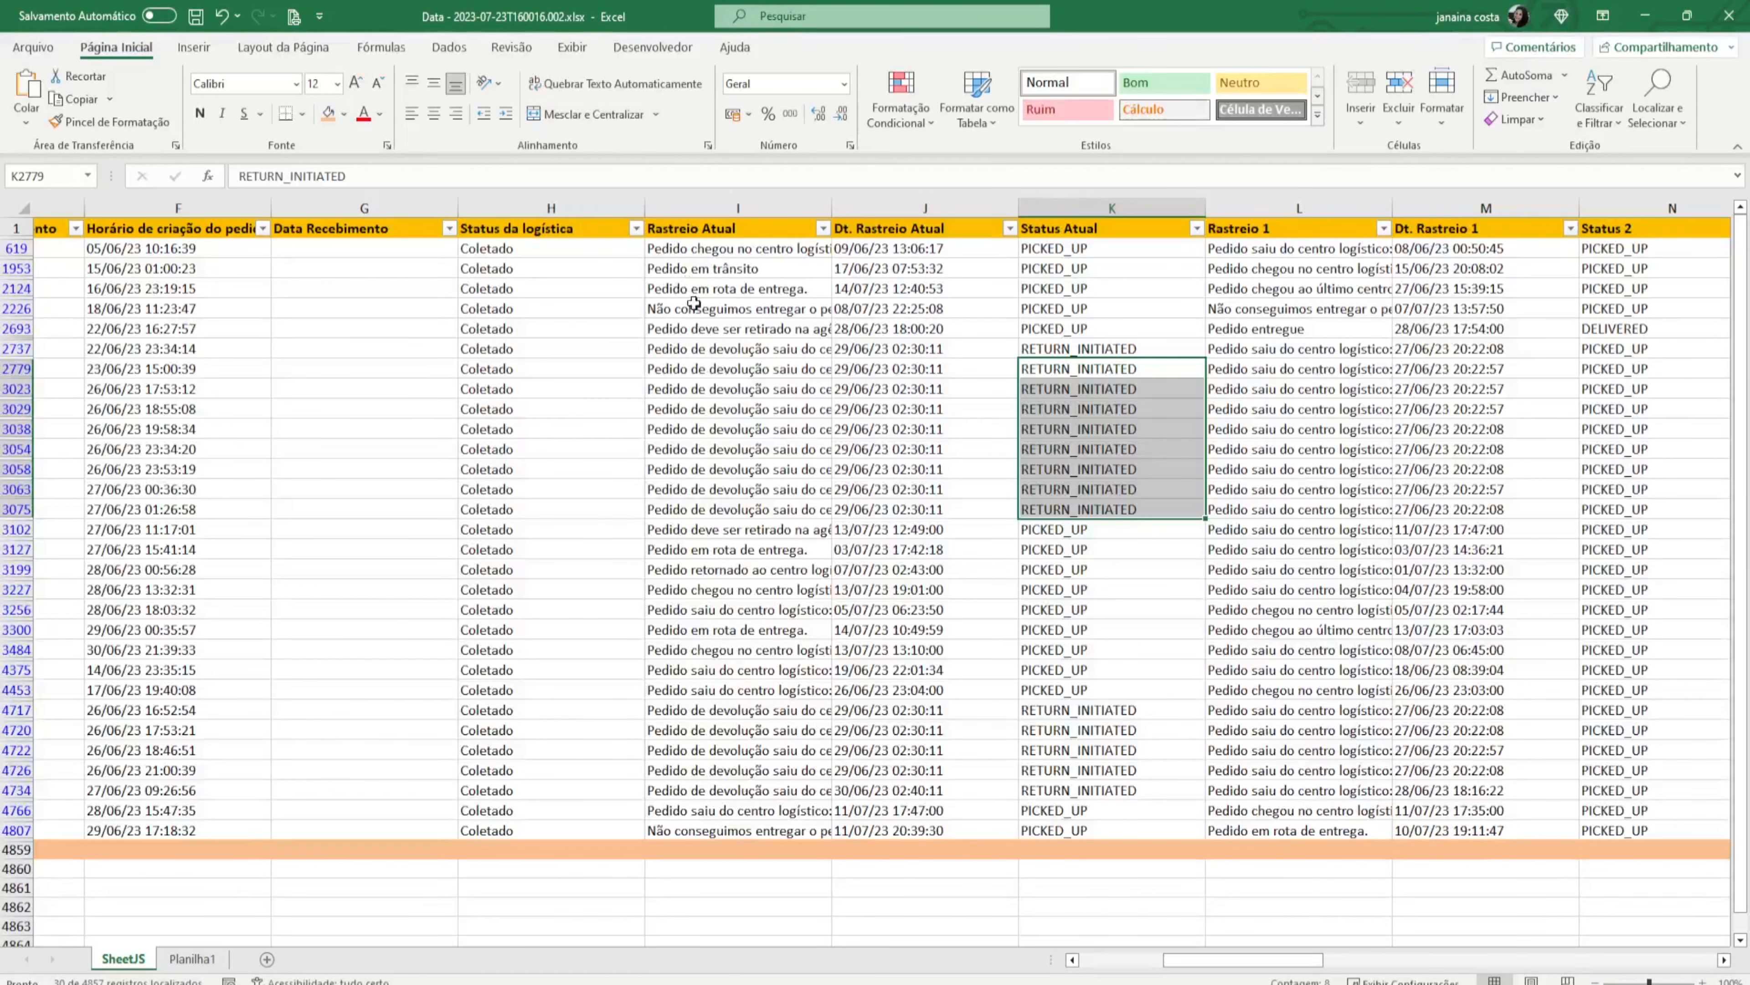
Check the creation and tracking dates of the "Pedido em trânsito" order and the tracking dates of the Enviado orders being returned.
click(694, 273)
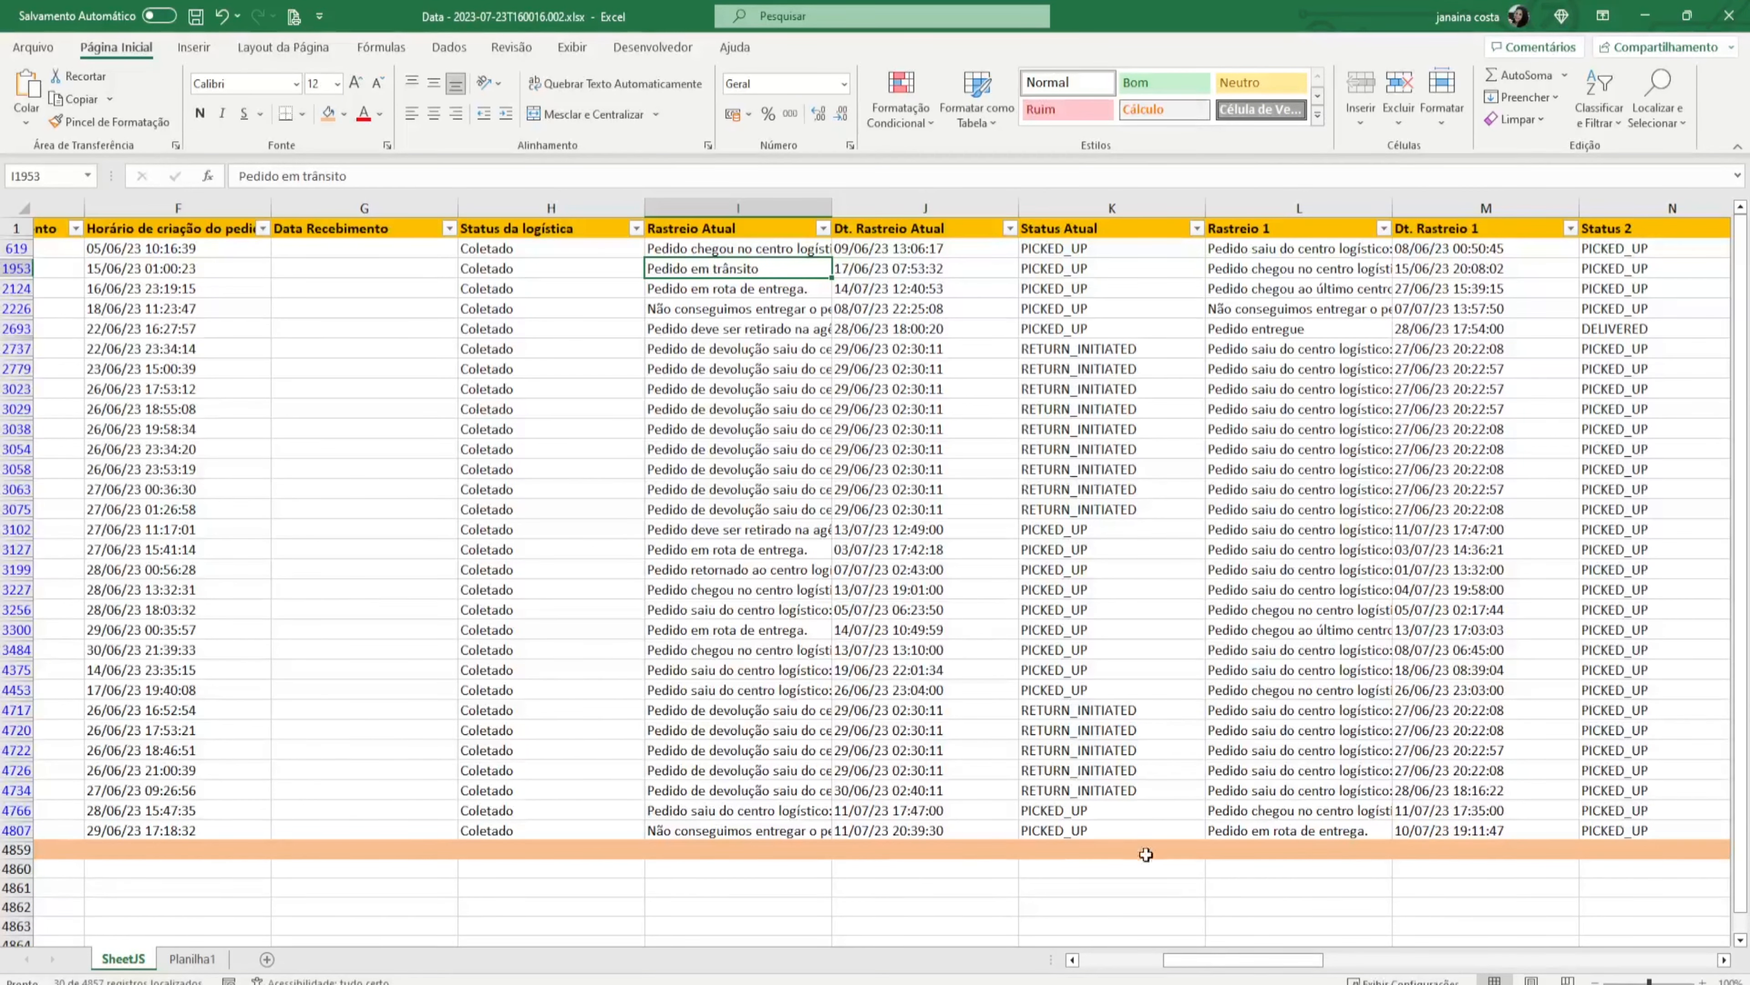
drag(1247, 962, 1229, 964)
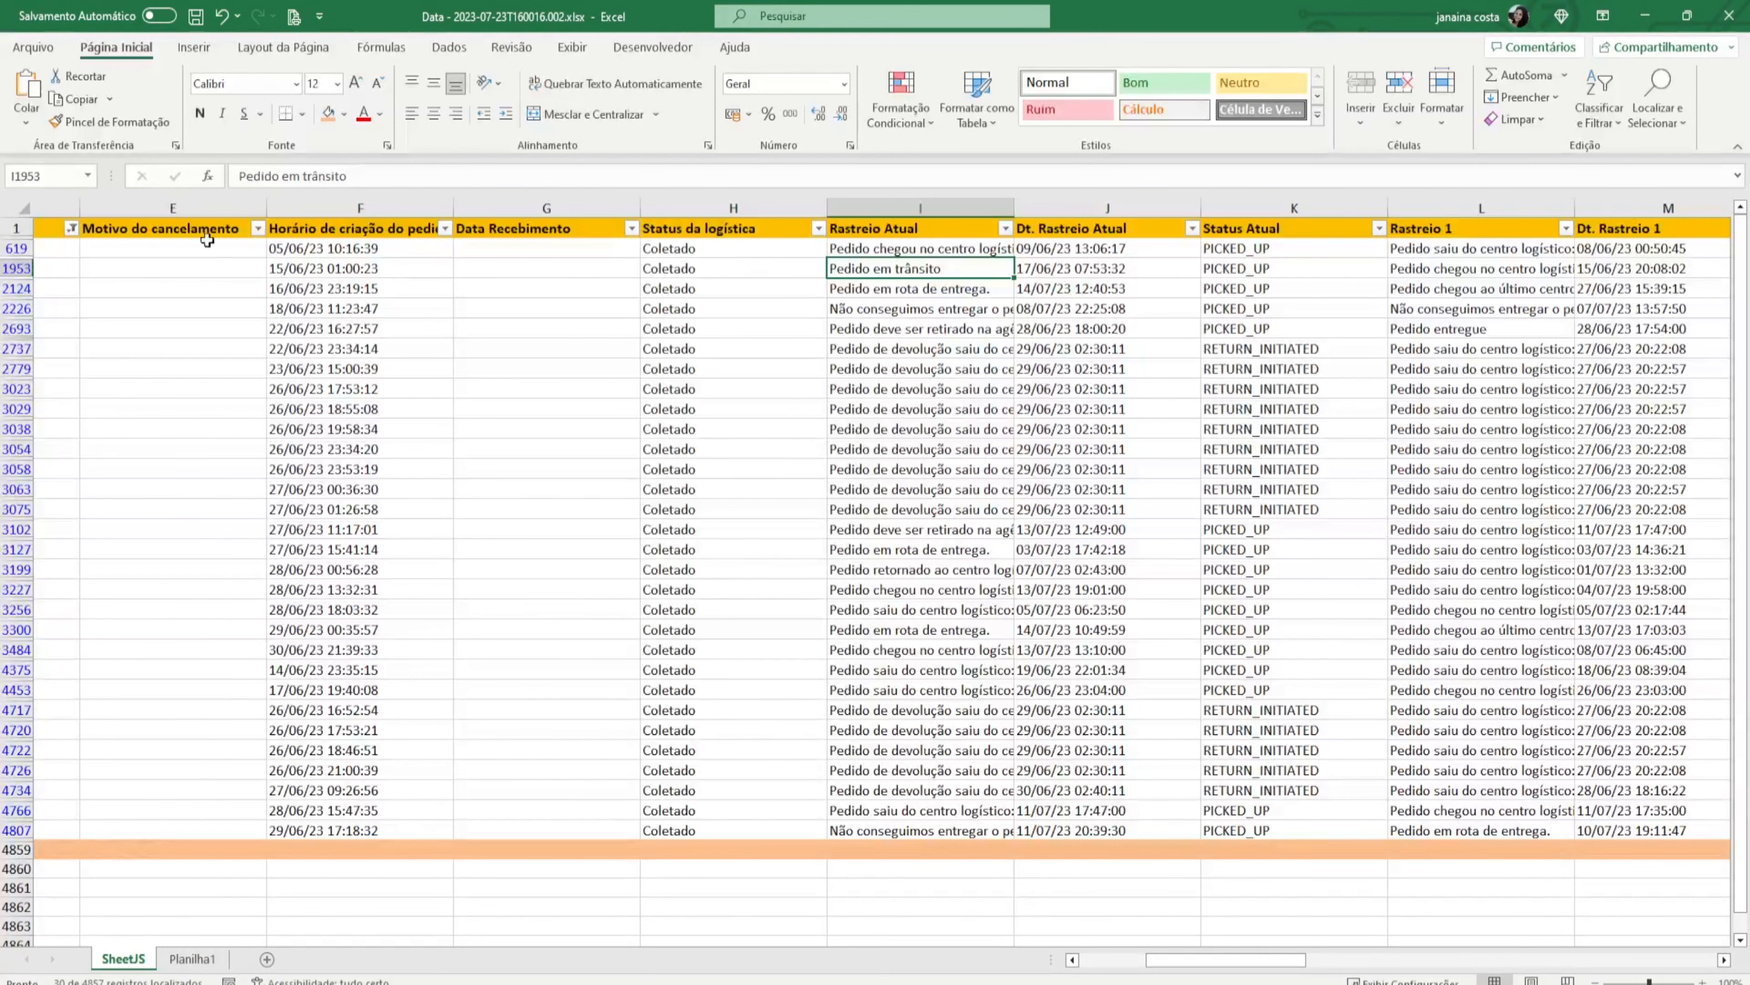
click(15, 268)
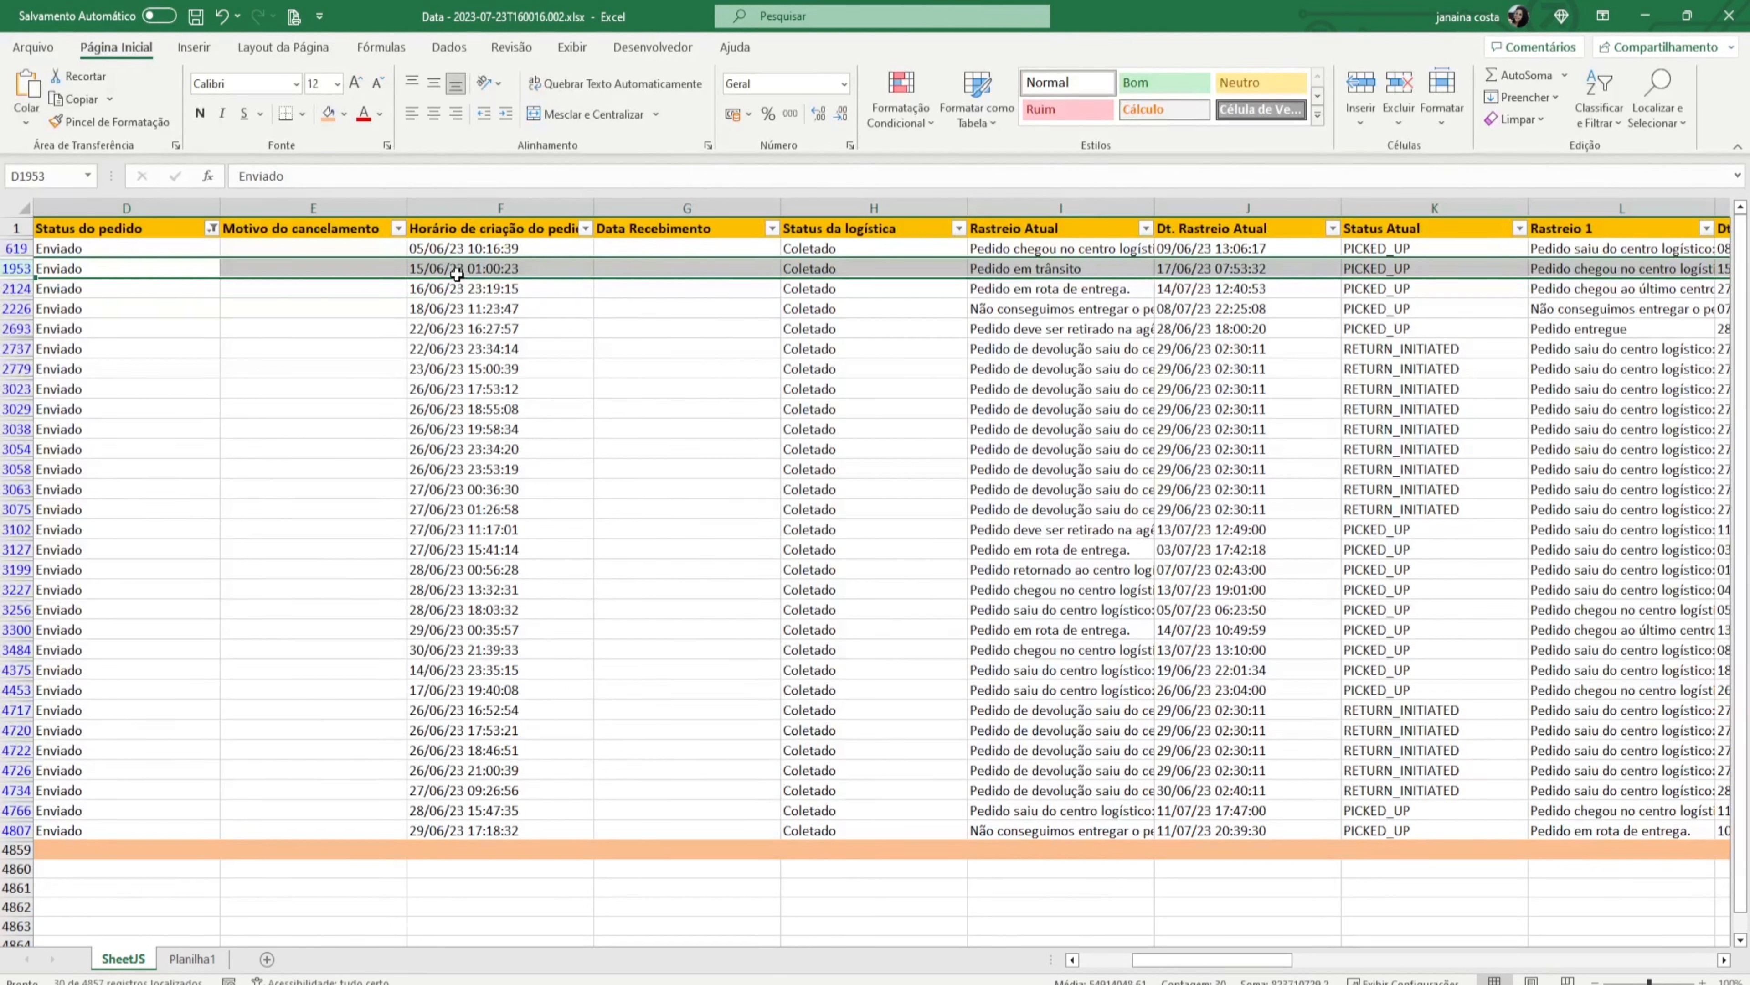
click(422, 269)
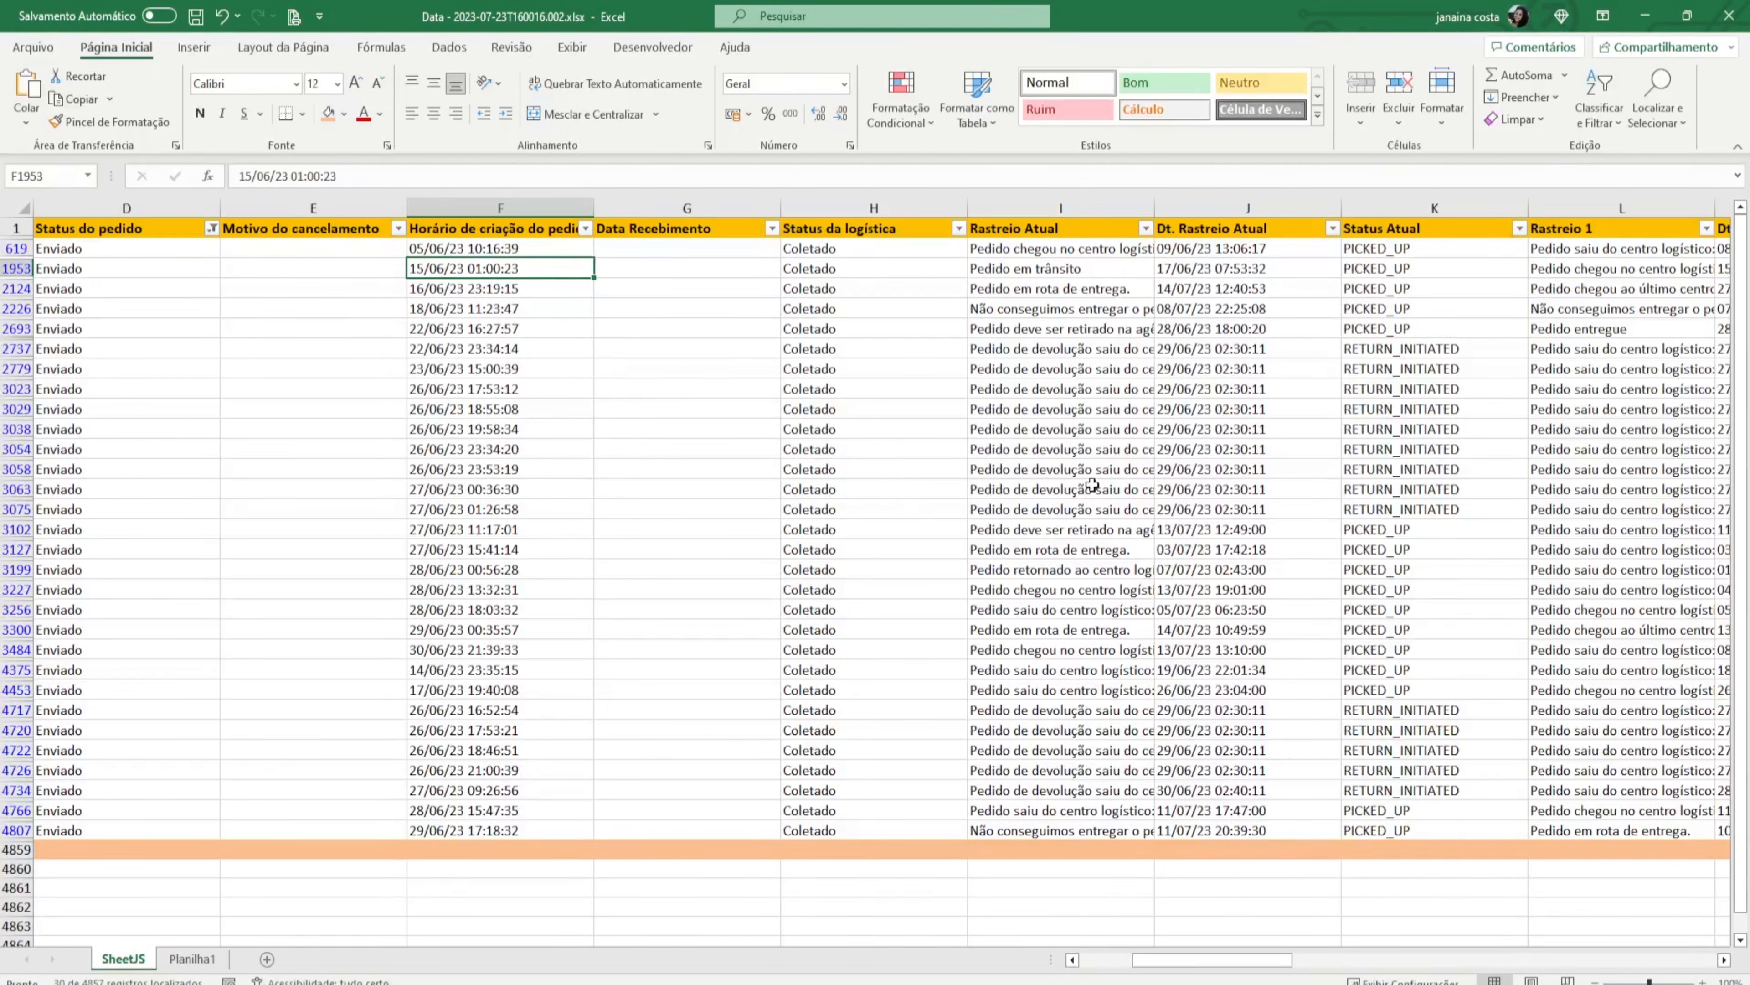
click(1057, 270)
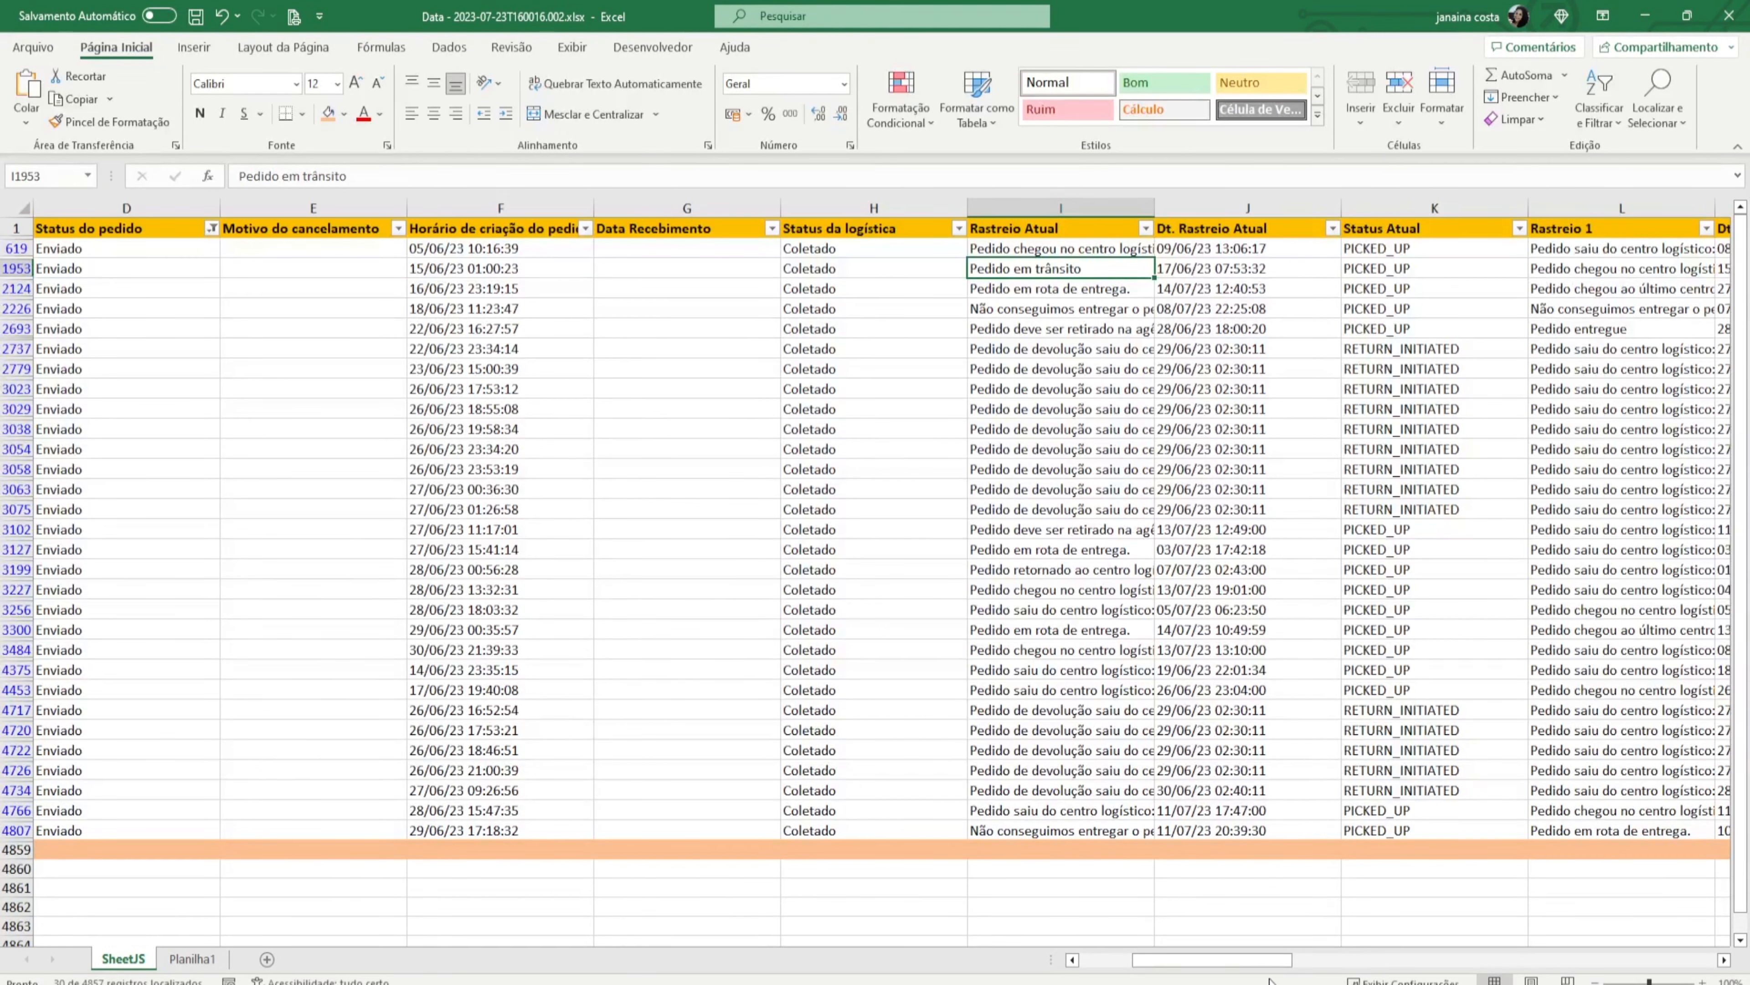
drag(1272, 960, 1307, 960)
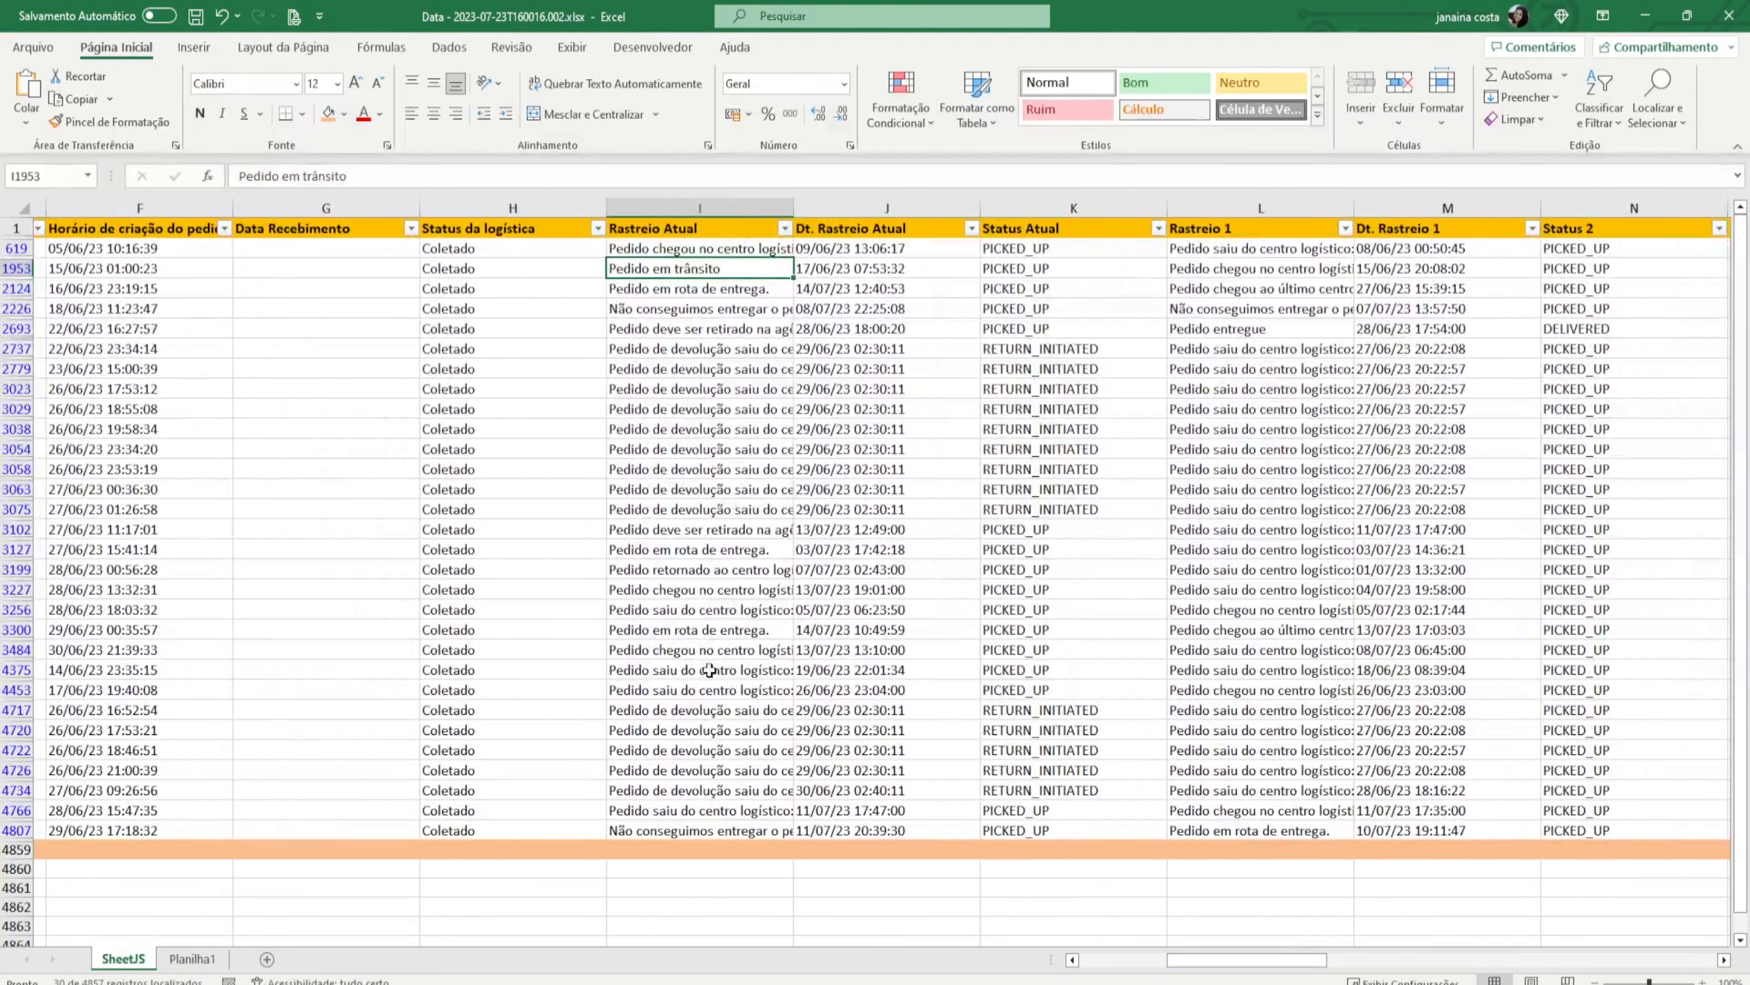
click(722, 734)
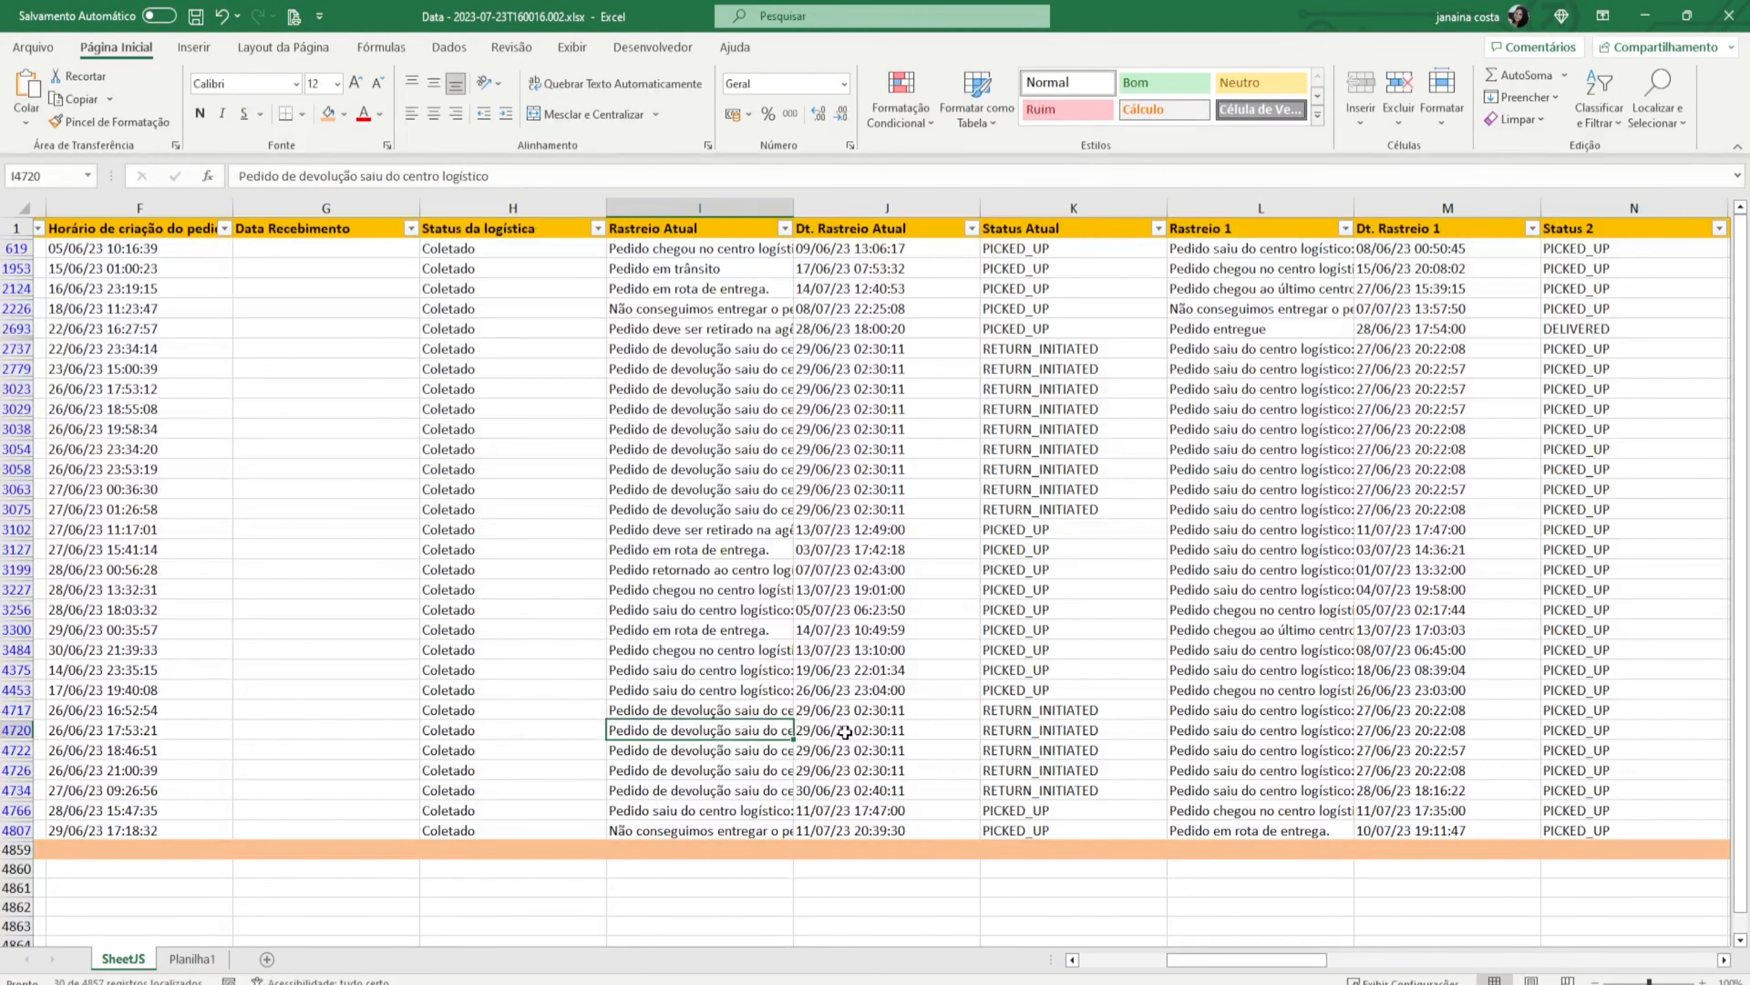
drag(820, 700, 869, 730)
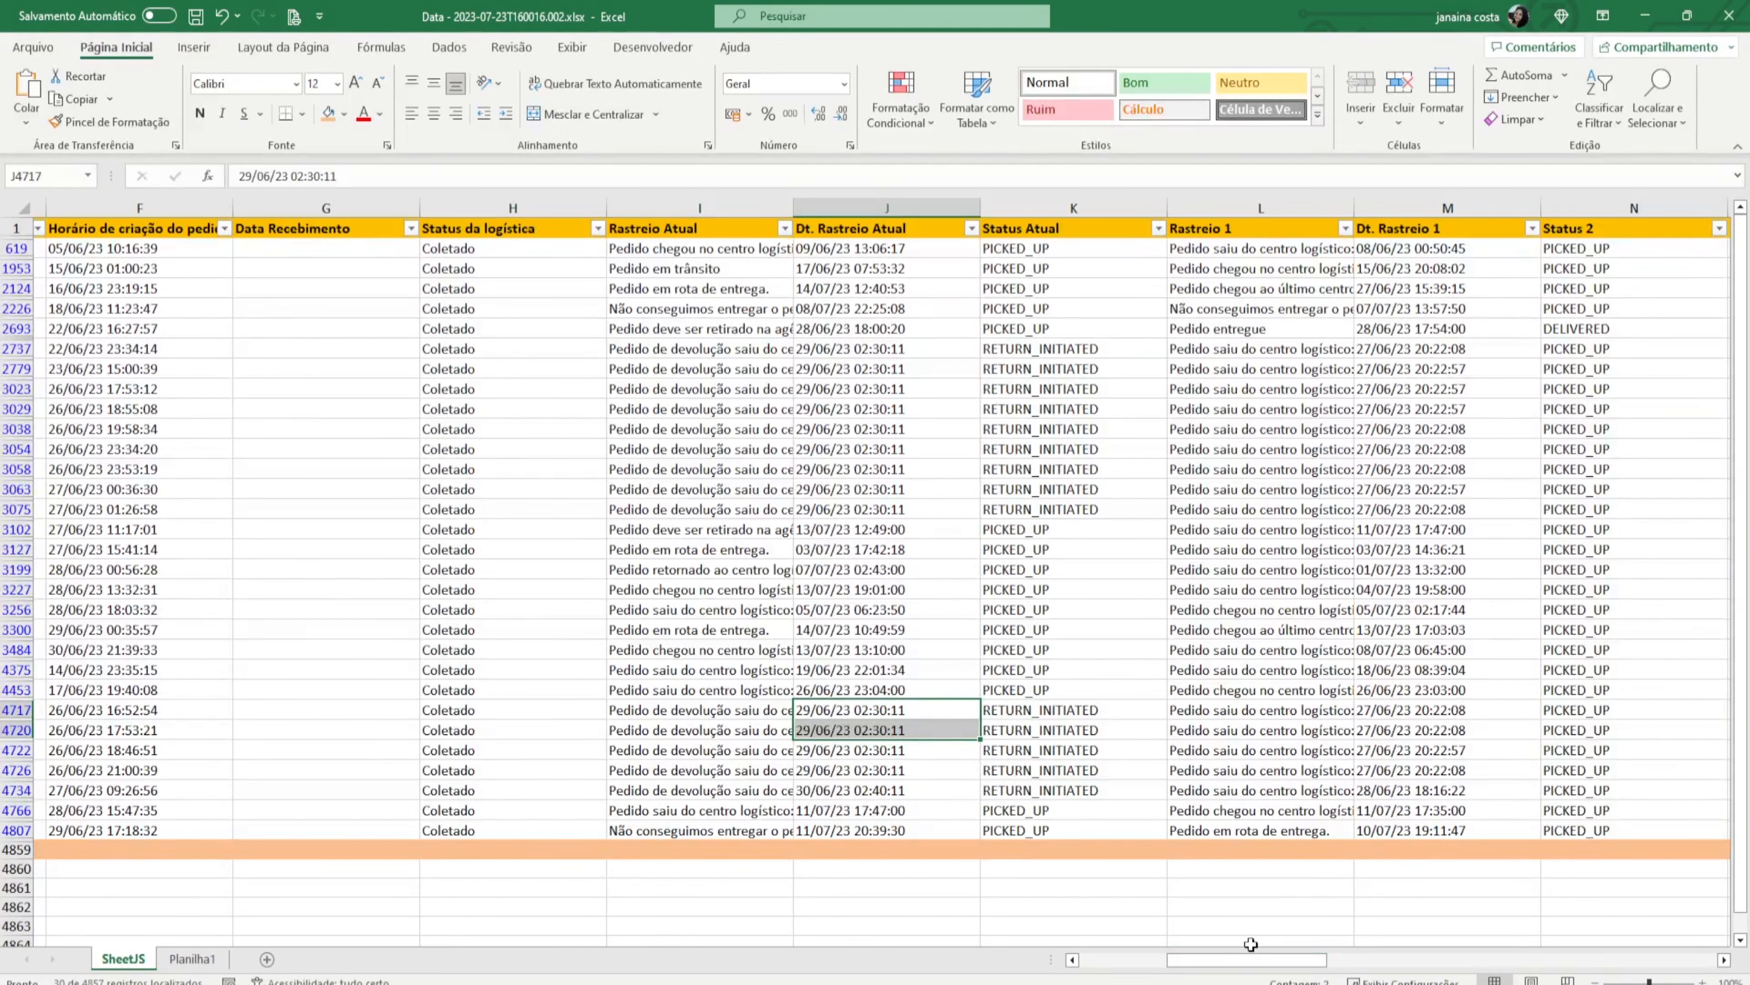
Filter the Status do pedido column to show only Pendende de Confirmação and check those orders' logistics status.
drag(1253, 962, 1205, 964)
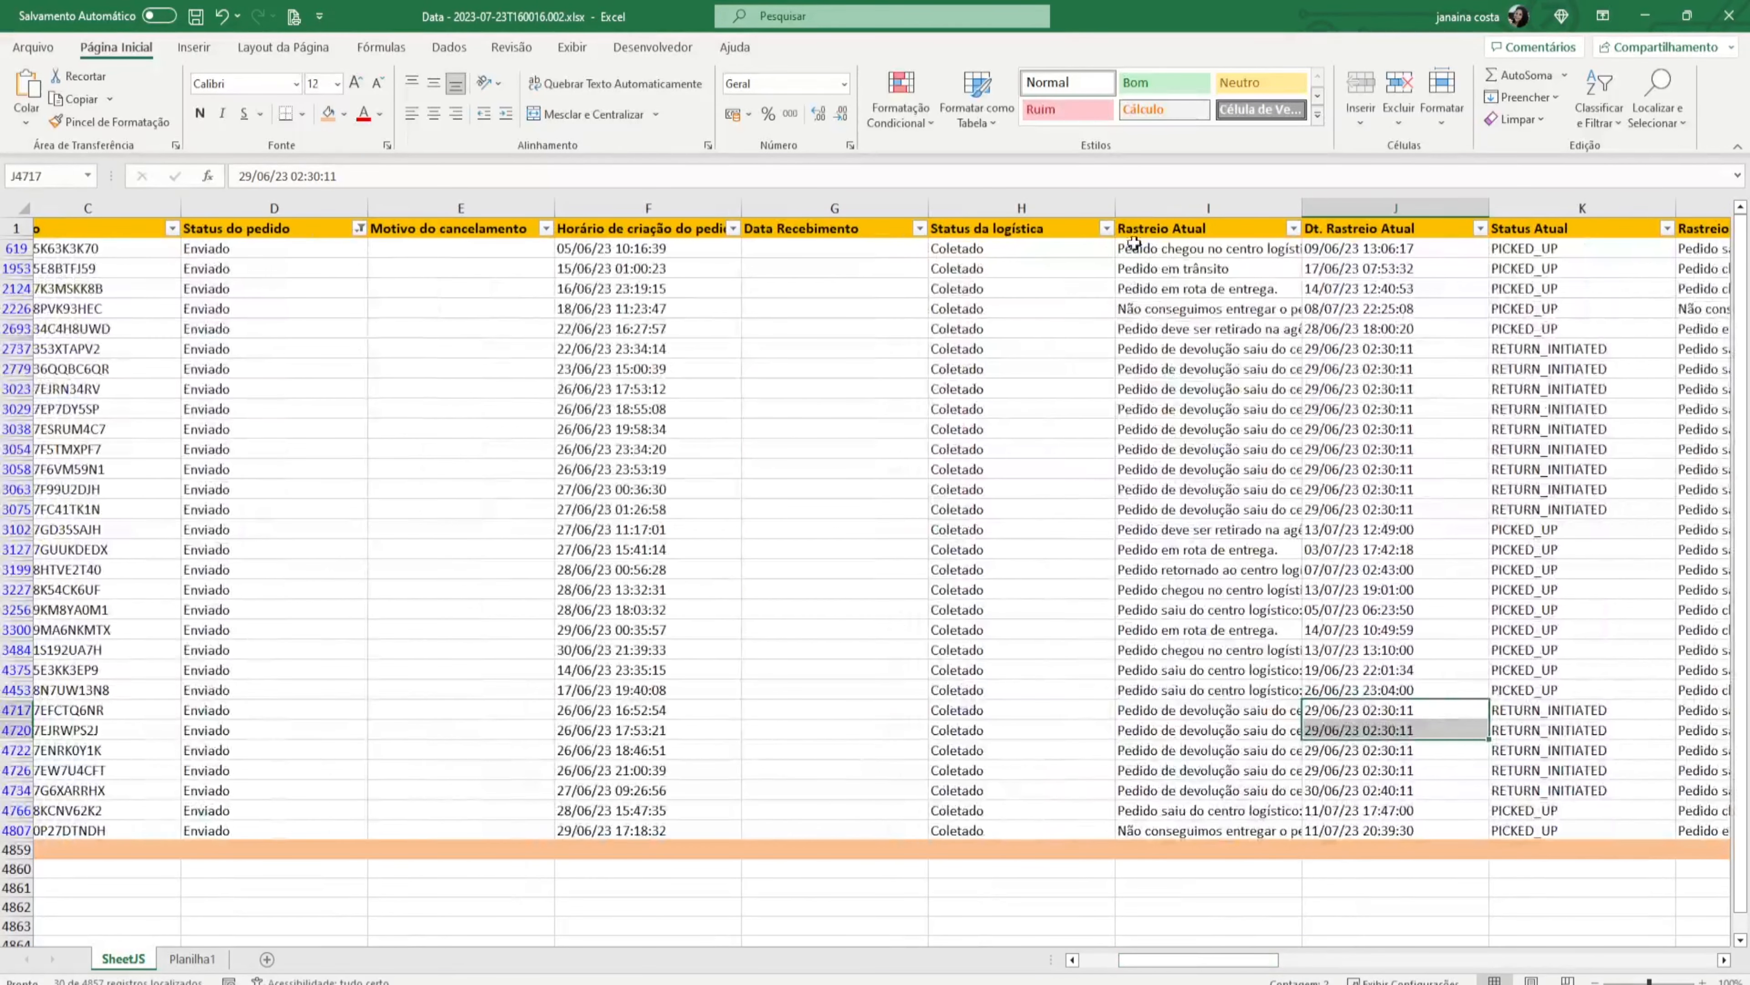
click(360, 233)
click(228, 495)
click(240, 513)
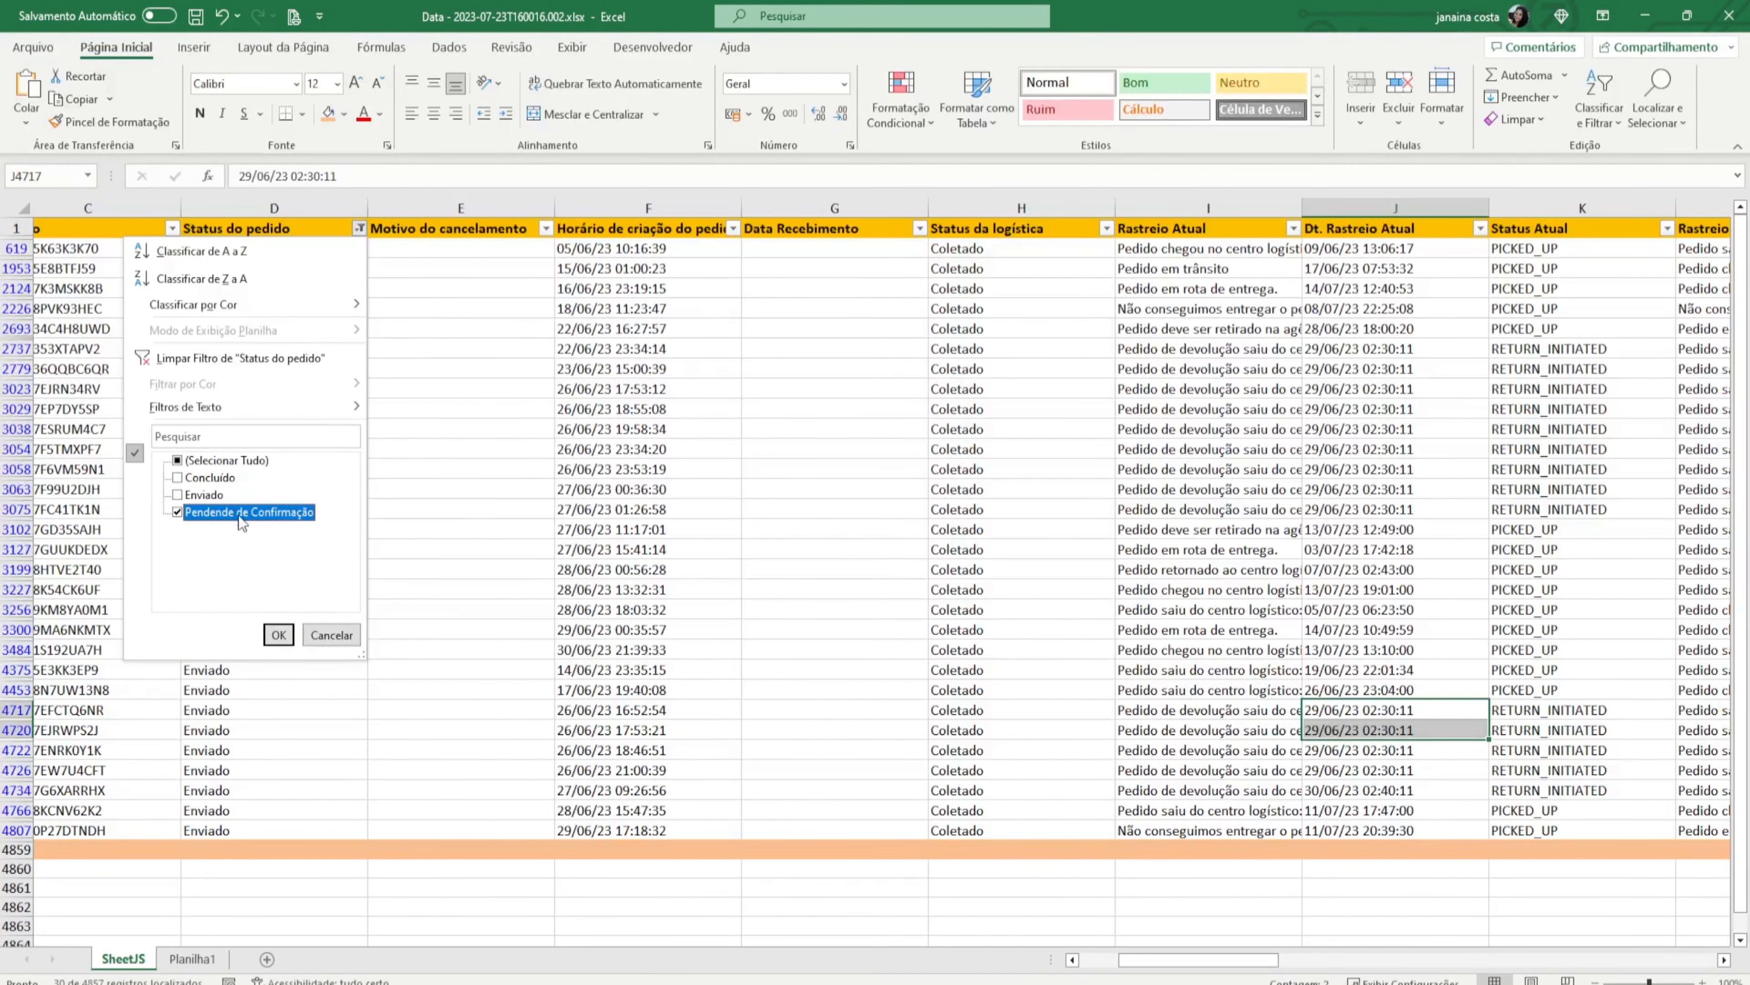
click(279, 635)
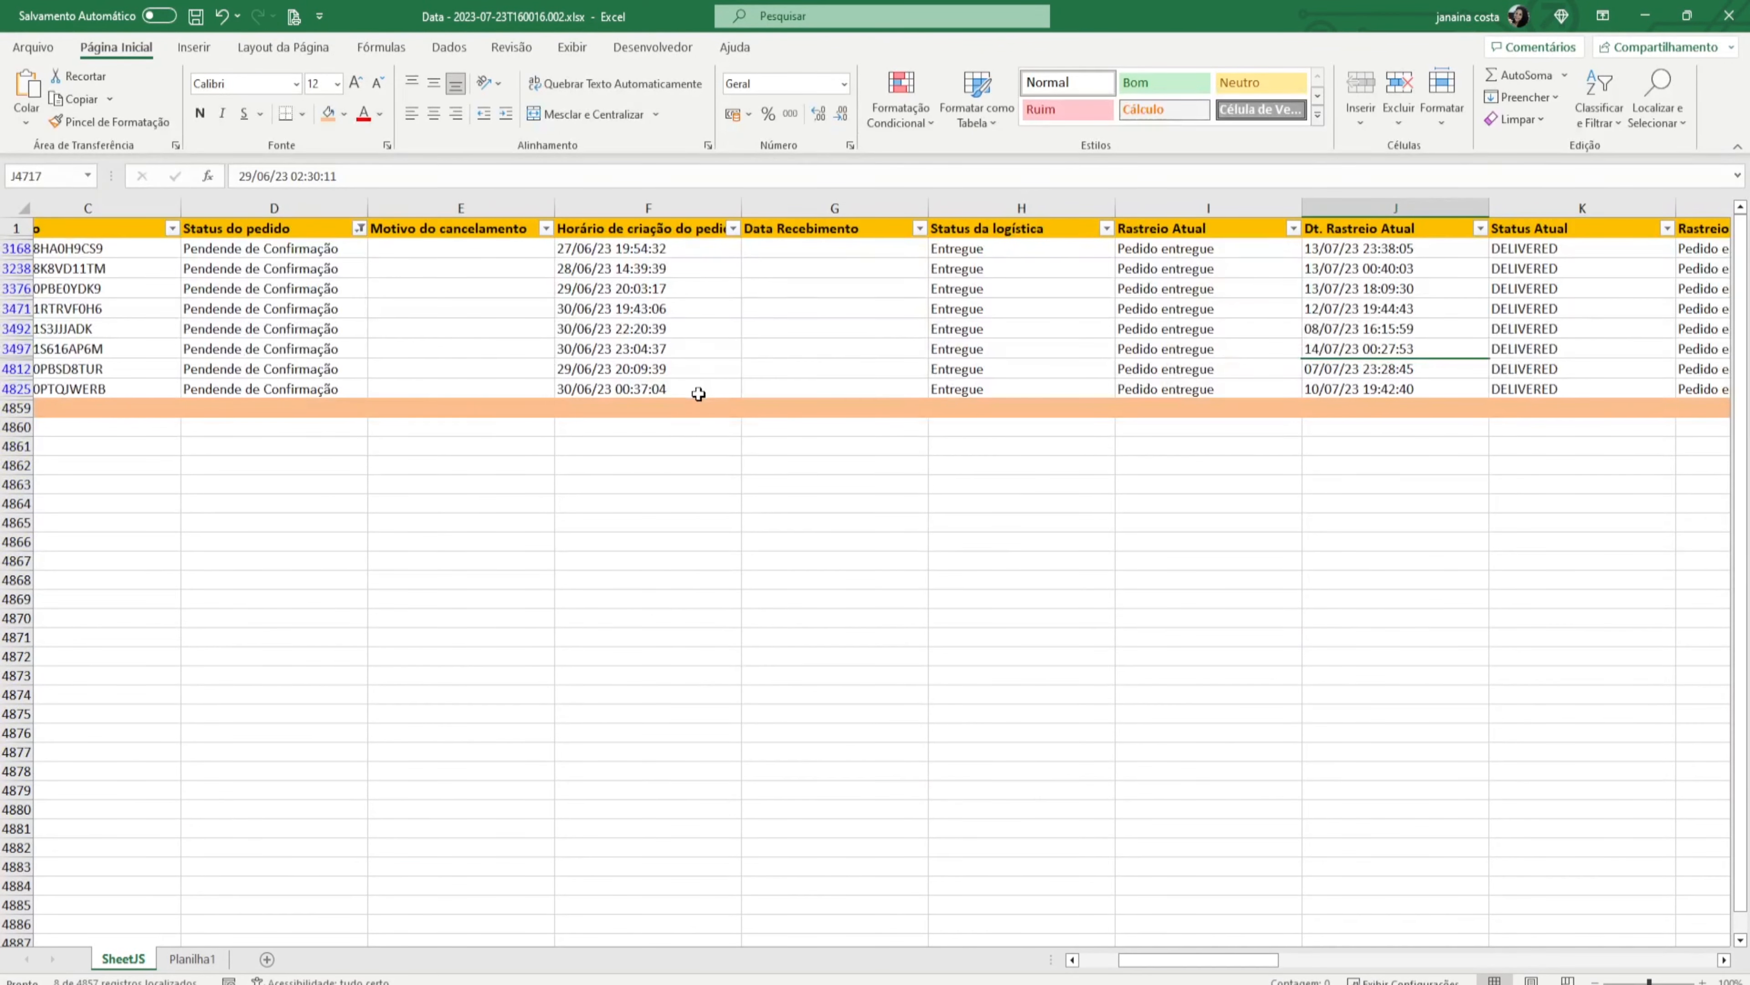
drag(996, 244, 996, 398)
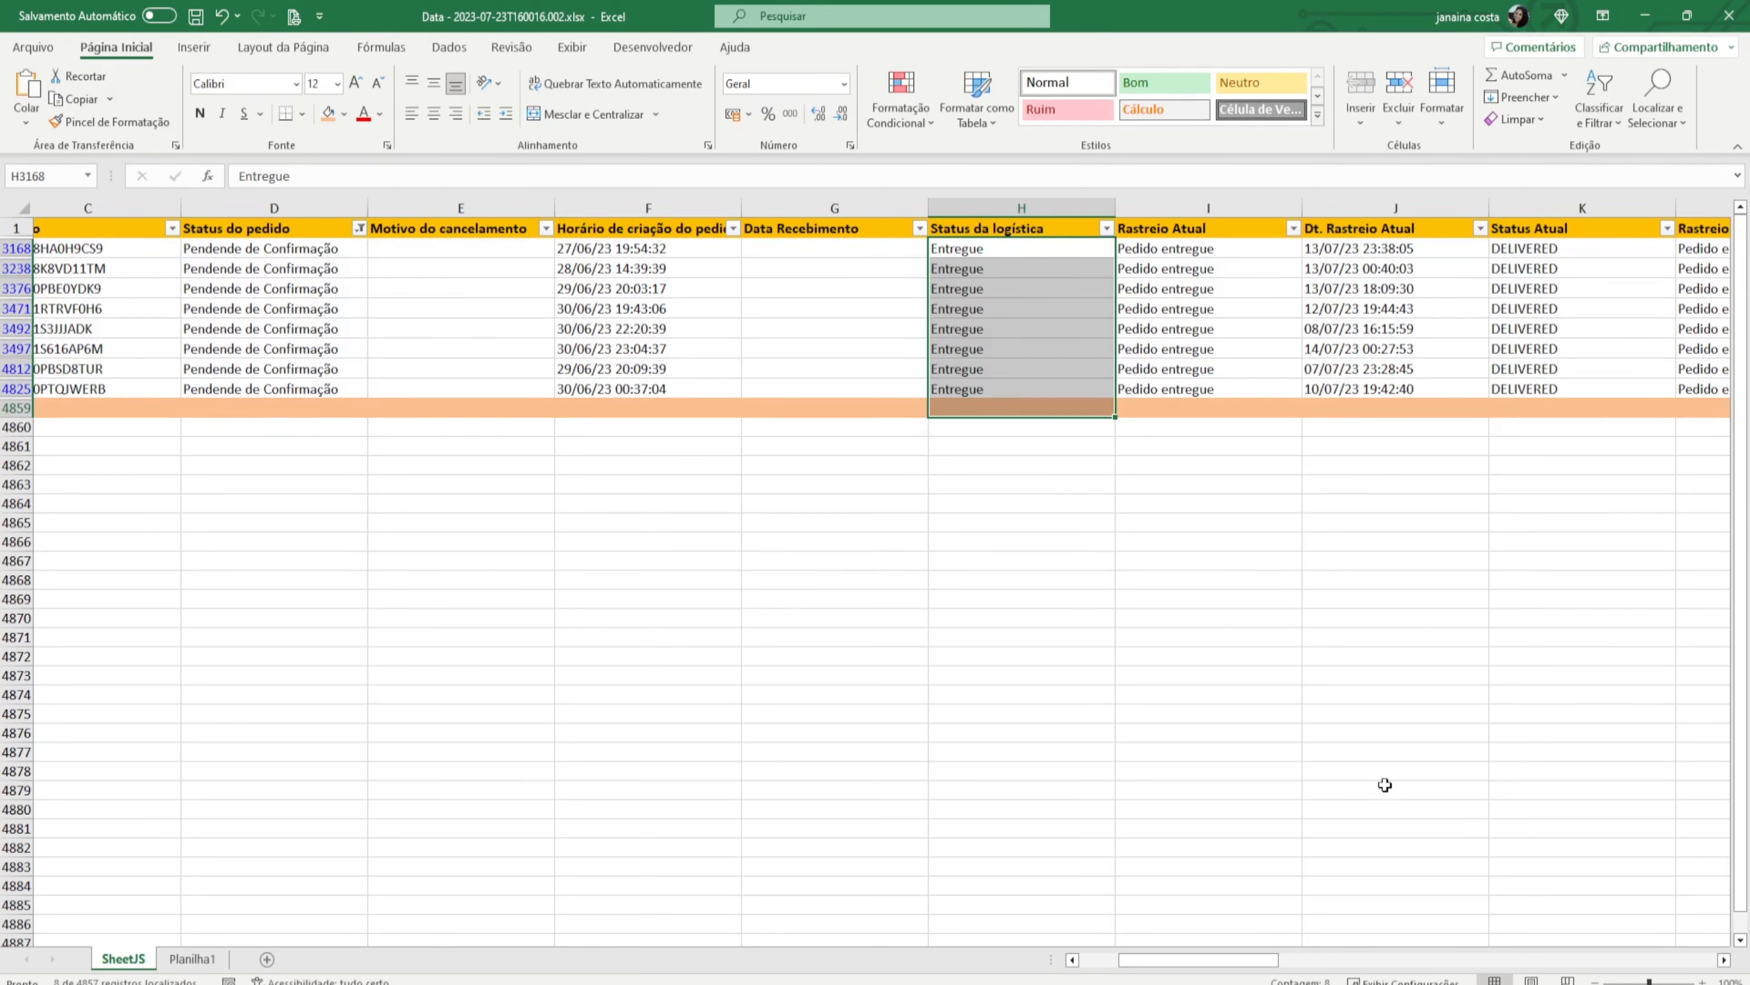
drag(1260, 956, 1058, 918)
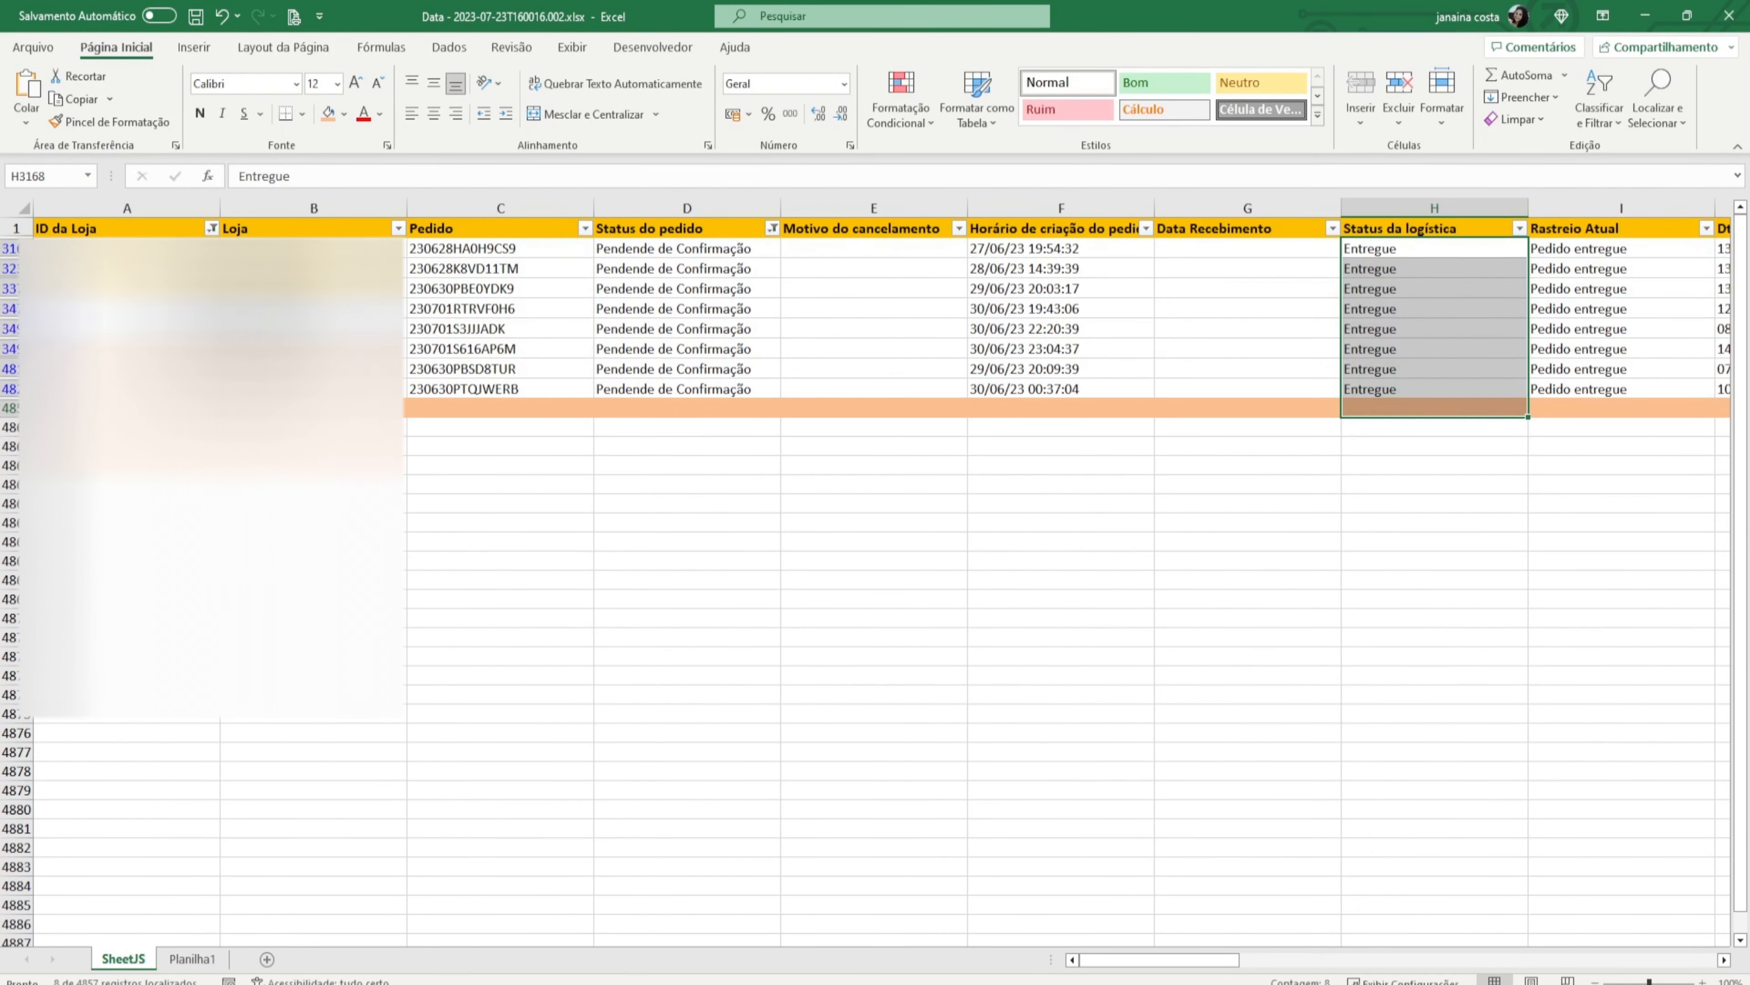
Clear all filters so the sheet shows every colour-coded order.
scroll(922, 386, up, 1)
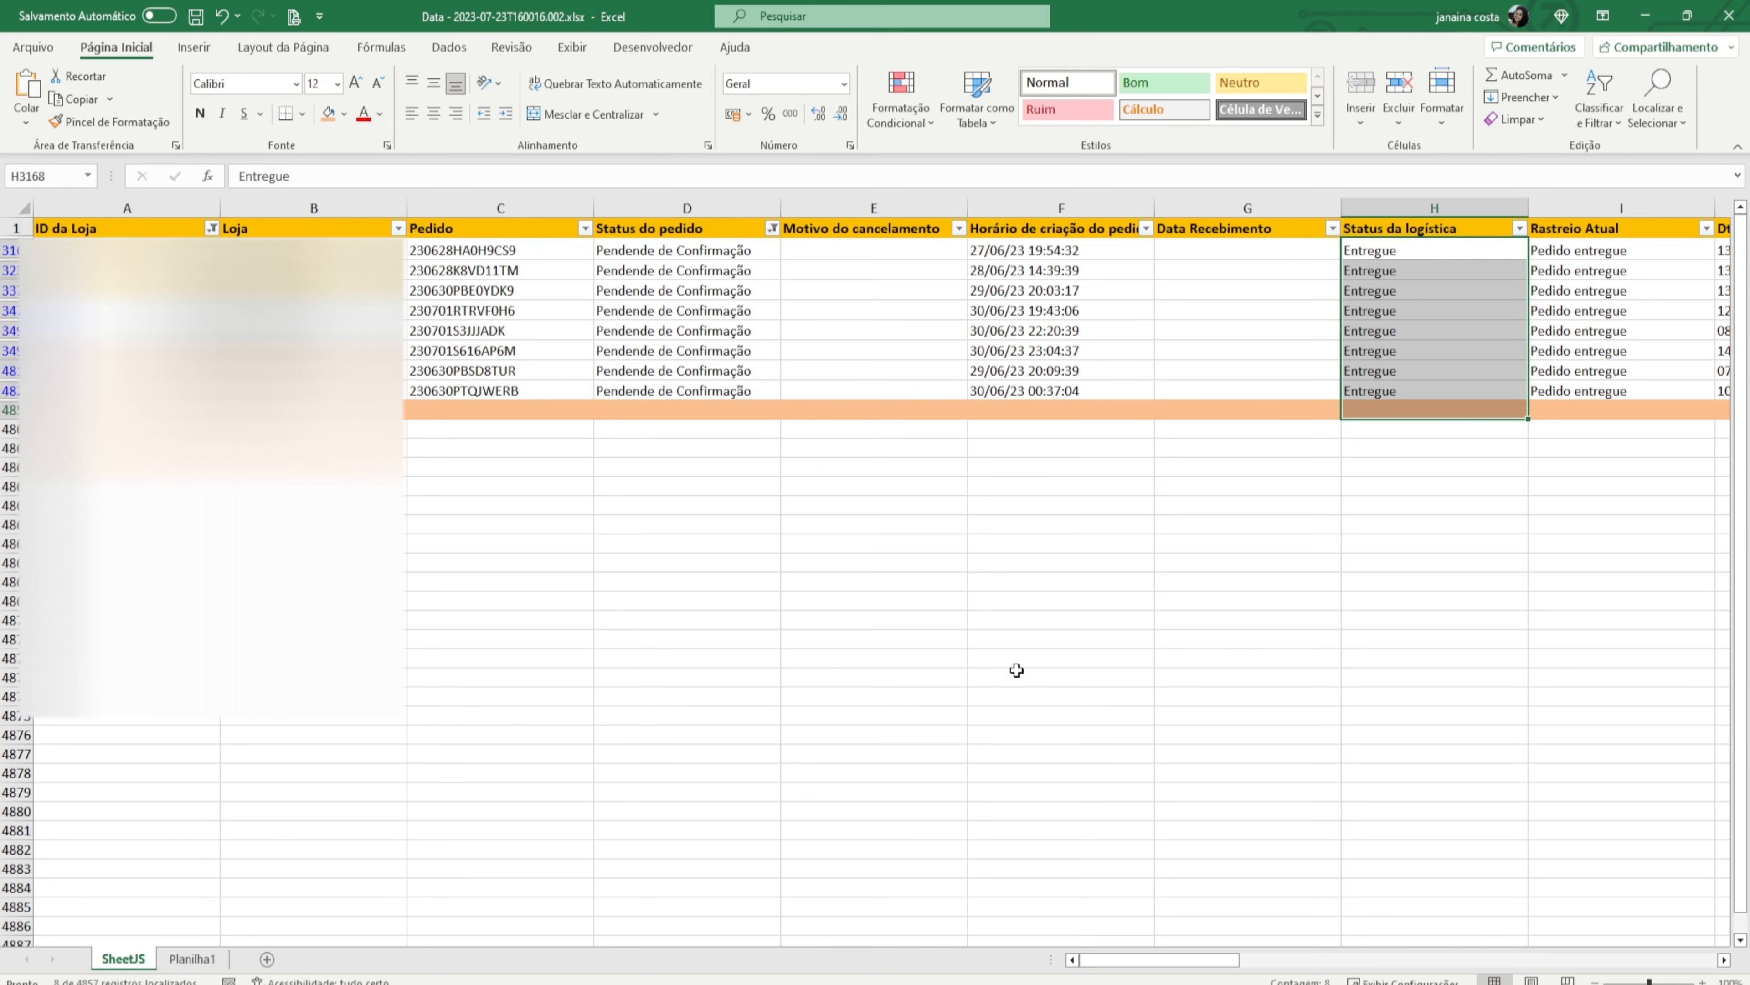
click(1607, 121)
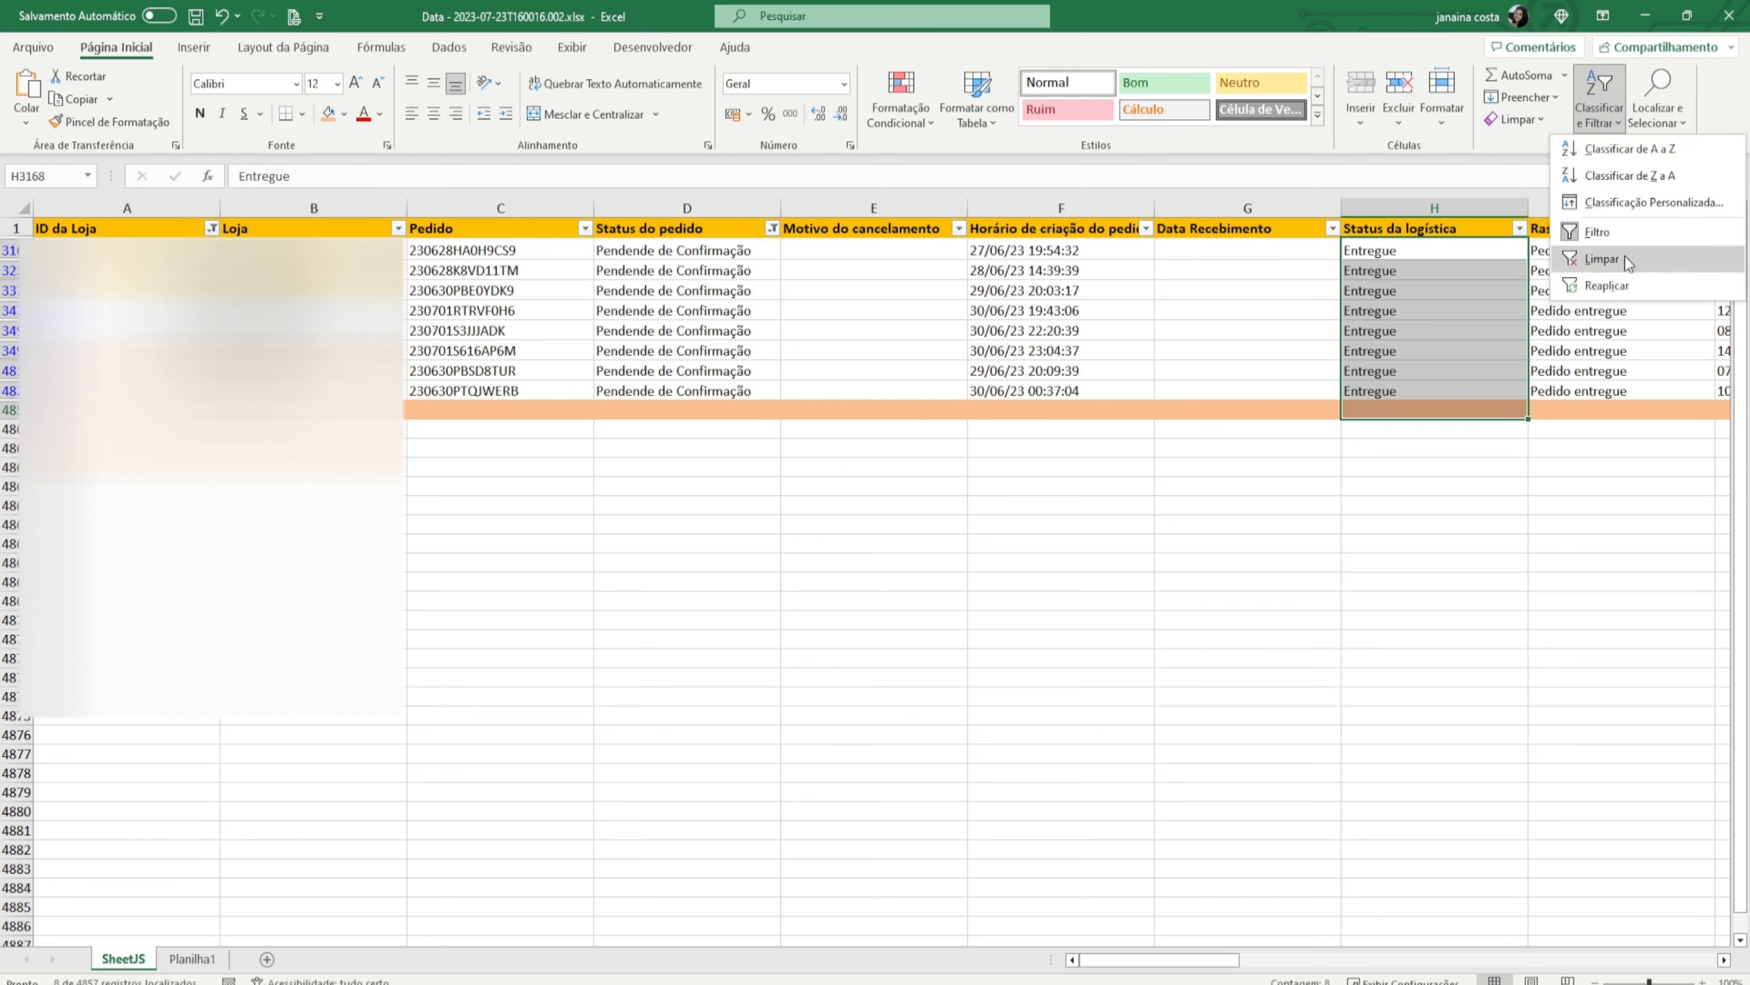
click(1614, 269)
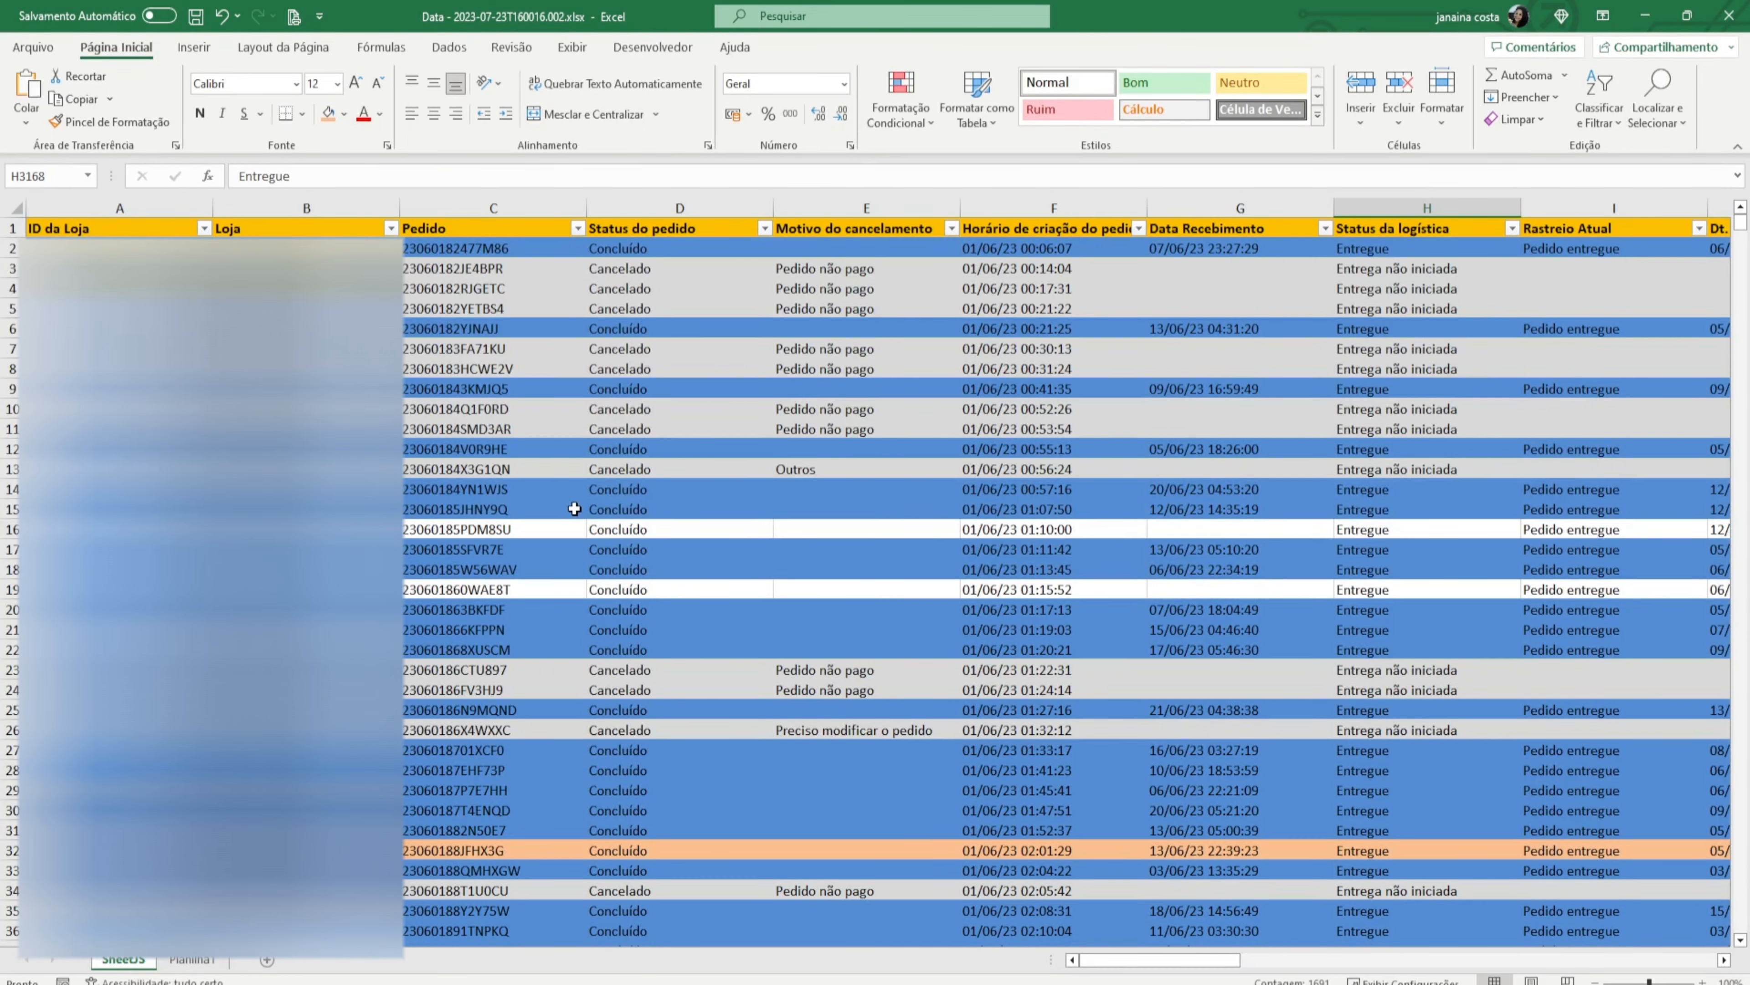
Review the Lucro Estimado, Devolução/Reembolso Do Vendedor and Diferença columns across all orders, including the filter values of Diferença.
mouse_move(1193, 963)
mouse_down()
mouse_move(1215, 963)
mouse_move(1188, 963)
mouse_up()
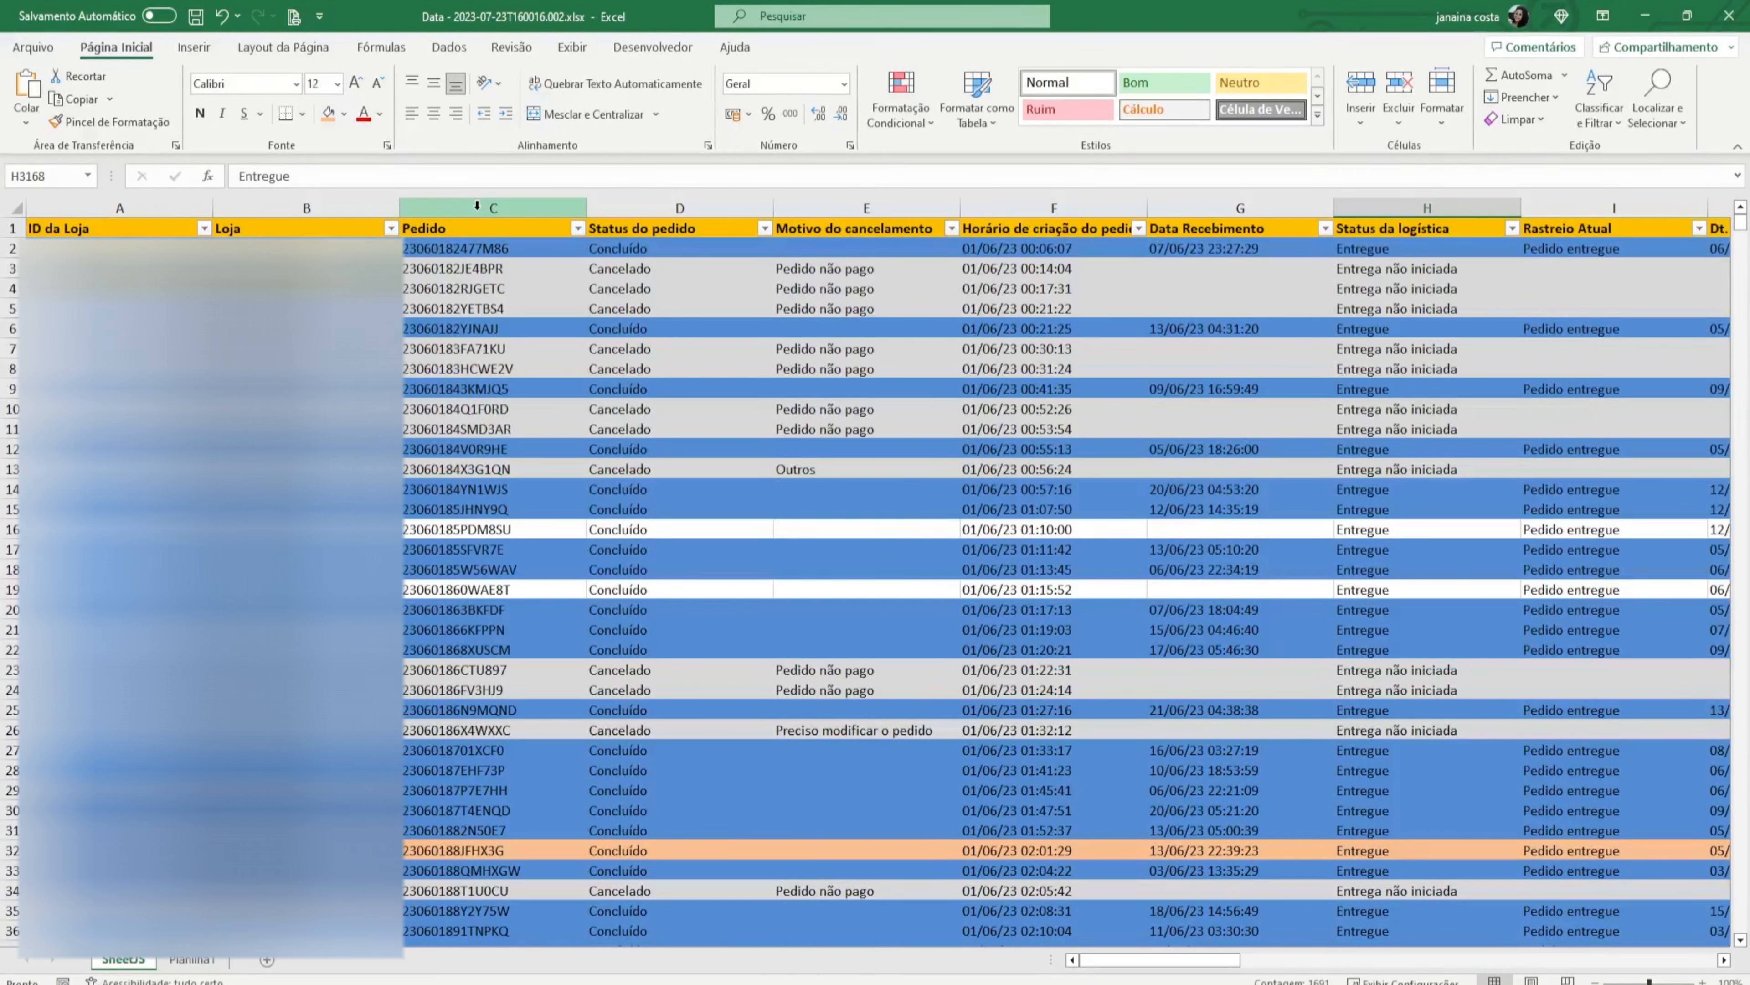
drag(1154, 965, 1626, 911)
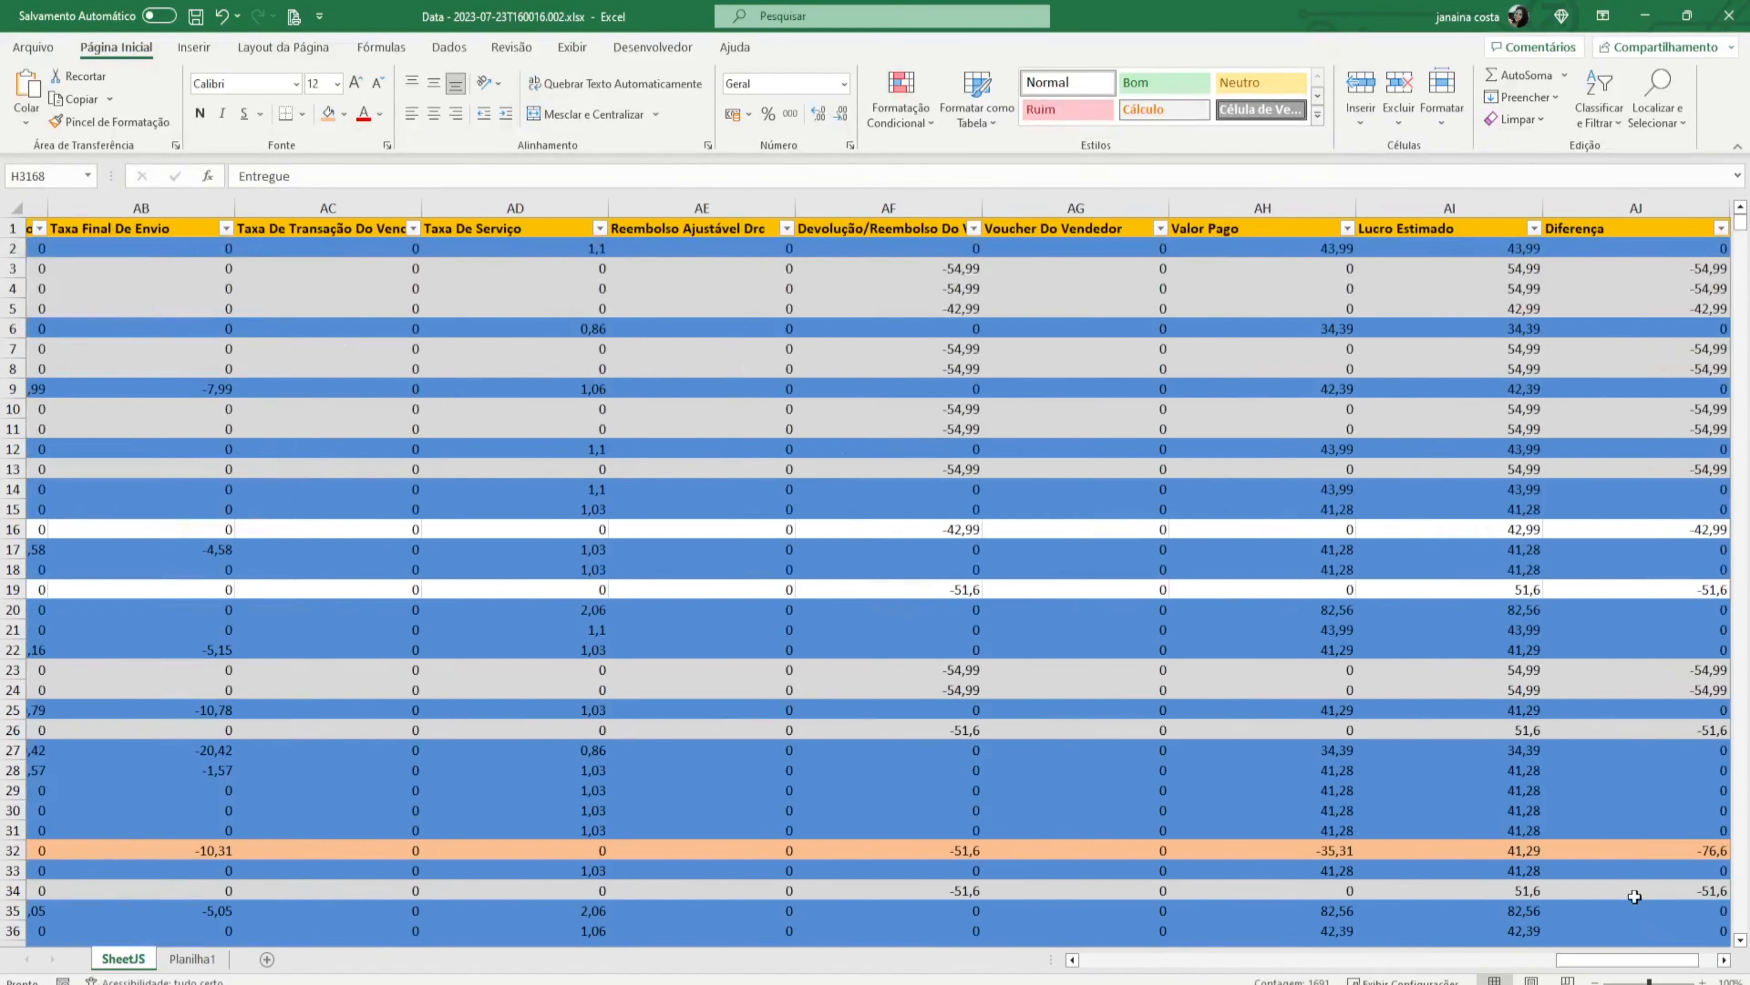
click(1491, 206)
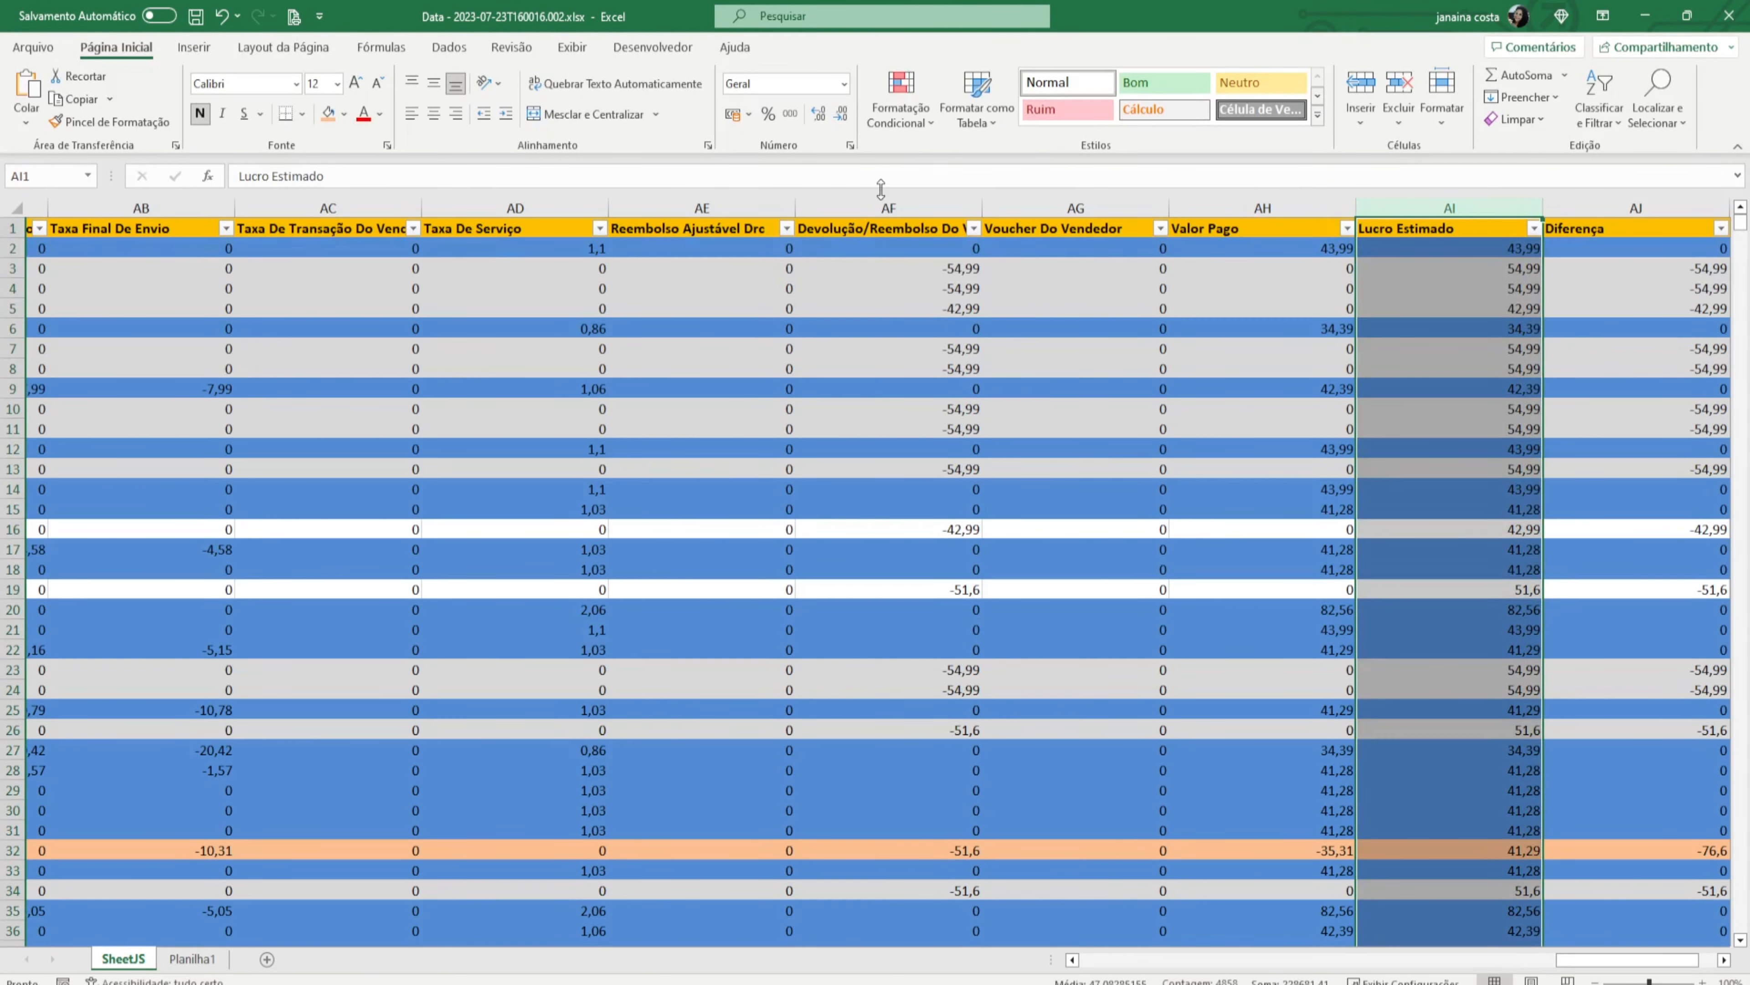
click(881, 207)
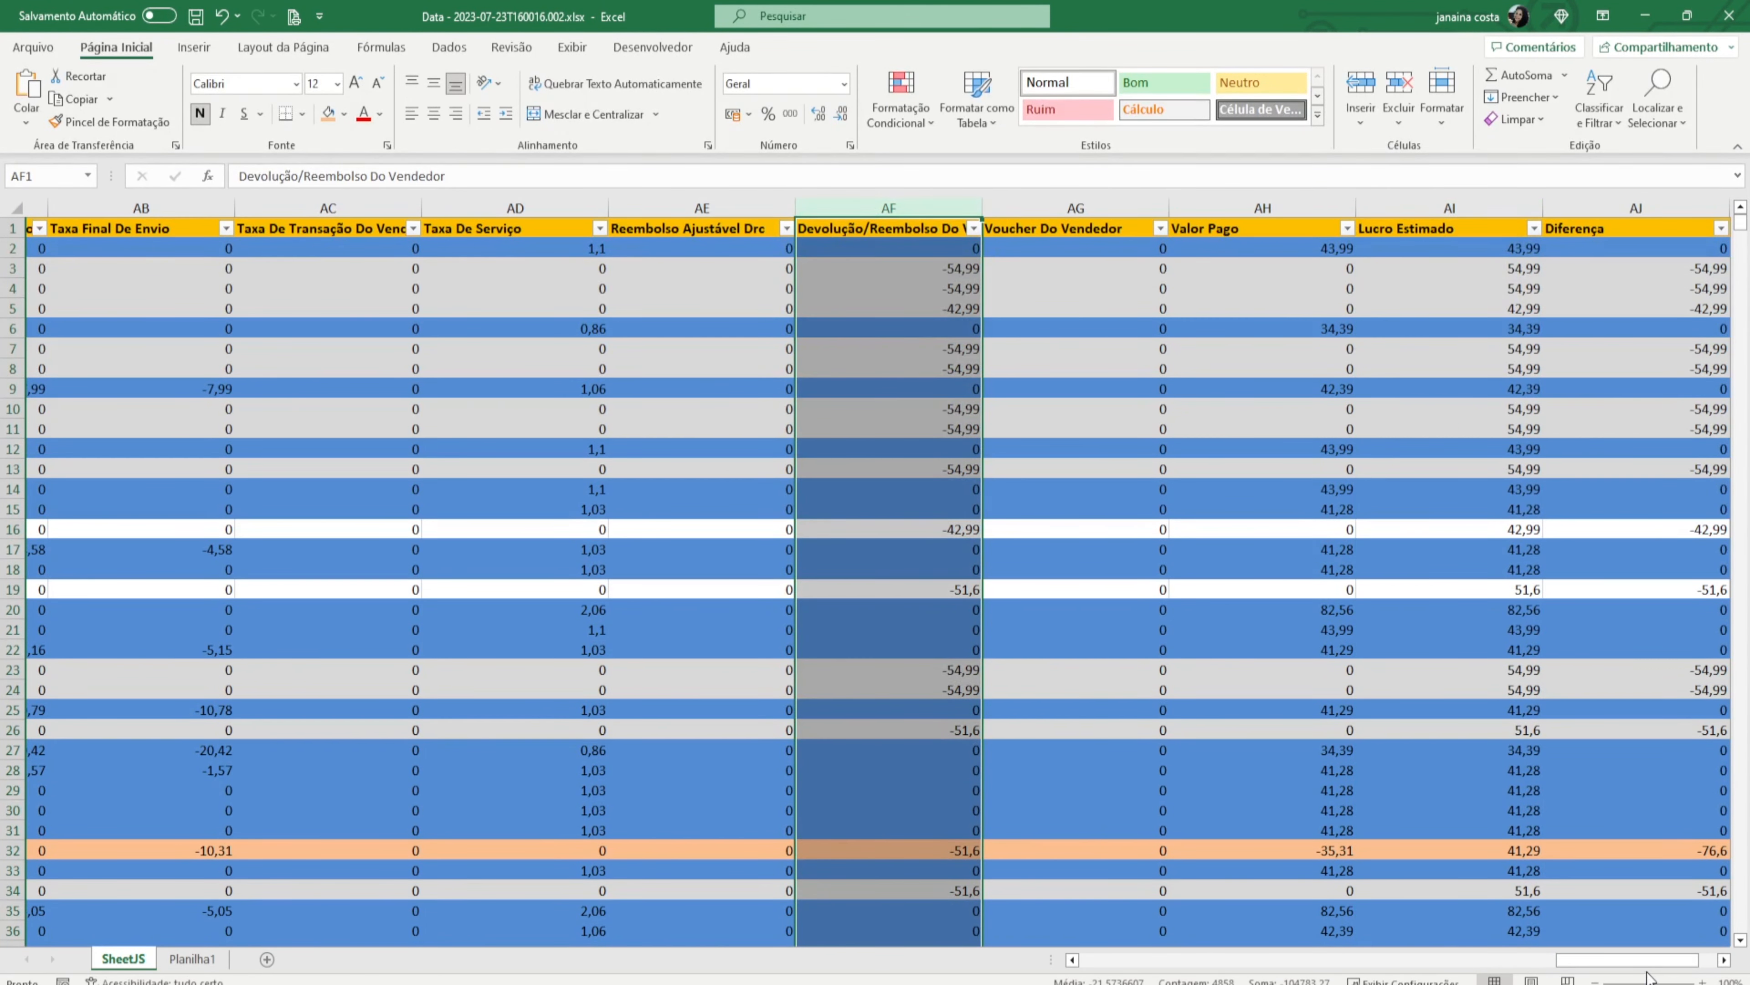
scroll(1645, 962, right, 1)
click(1478, 209)
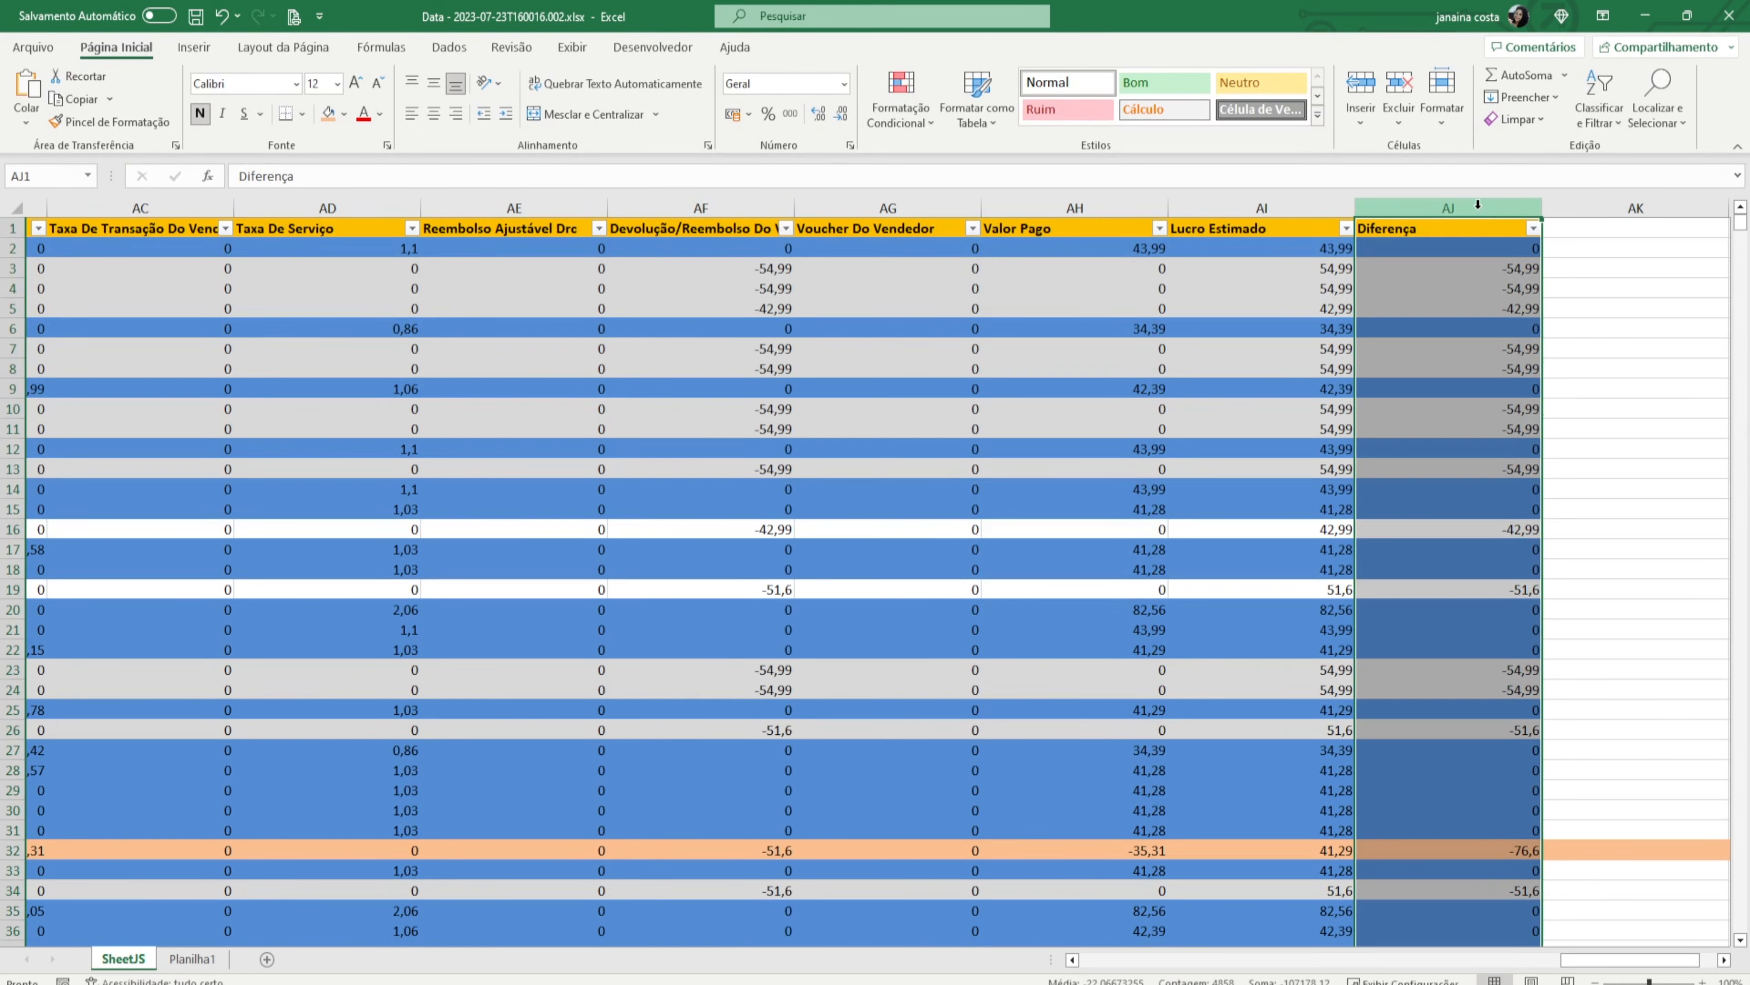
click(1533, 230)
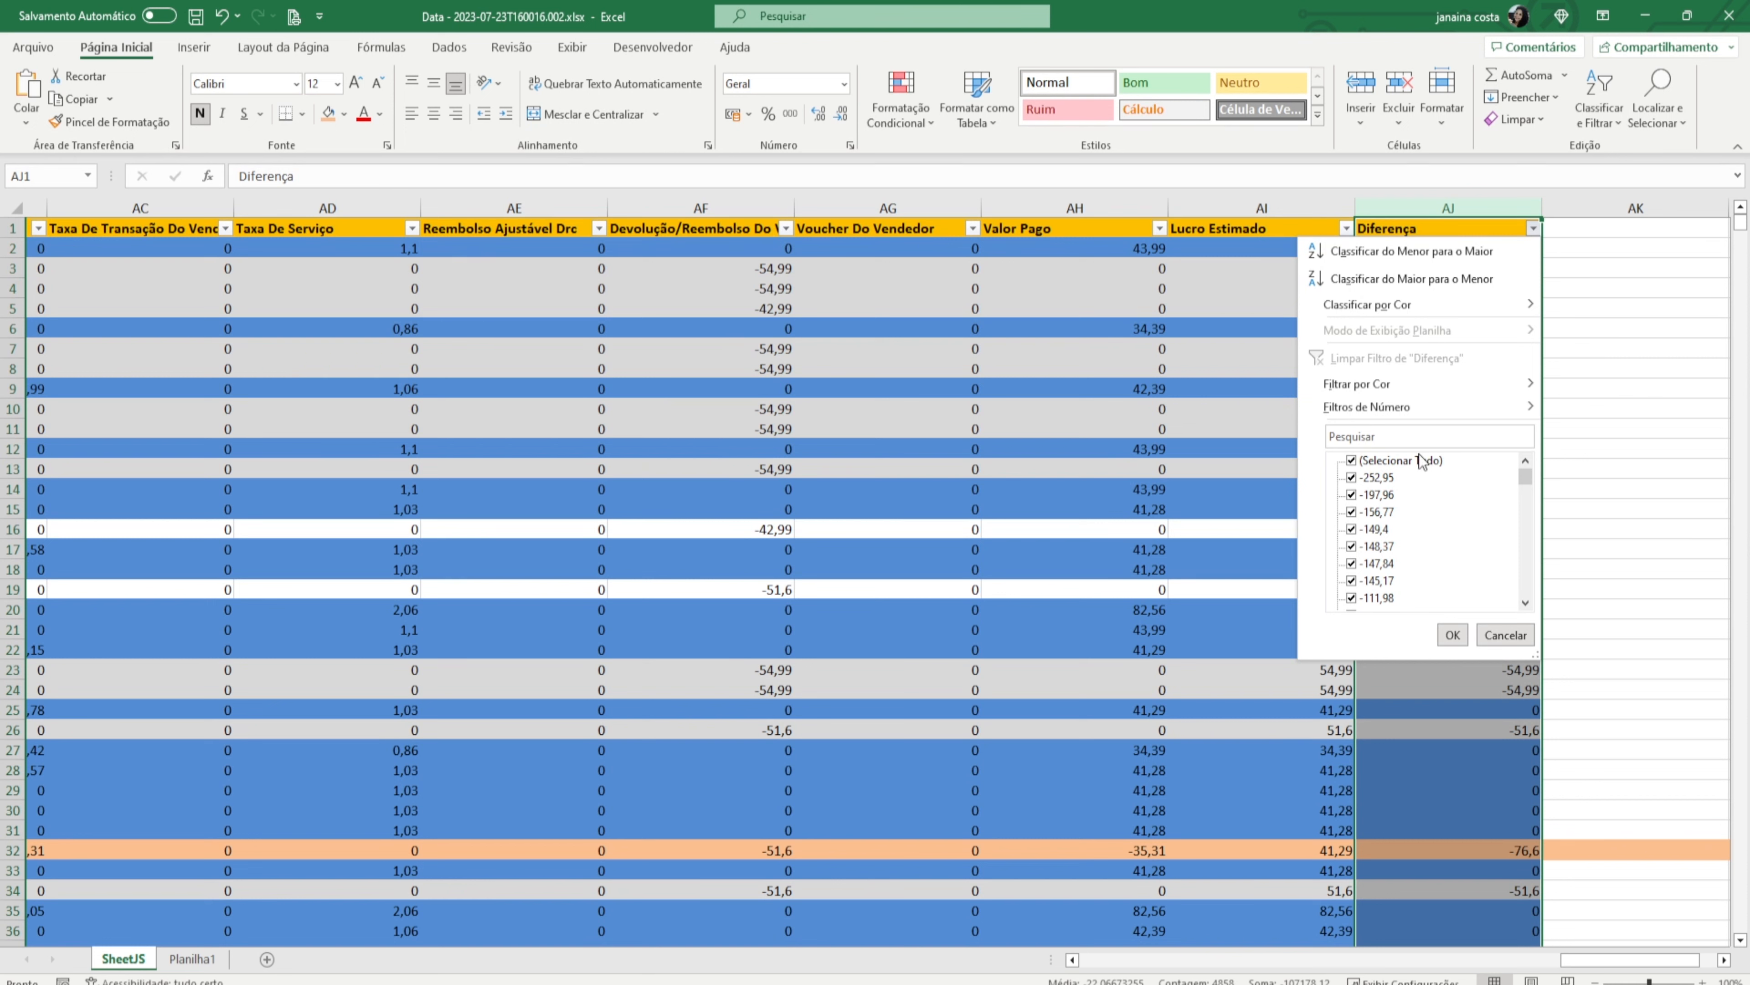
click(1621, 406)
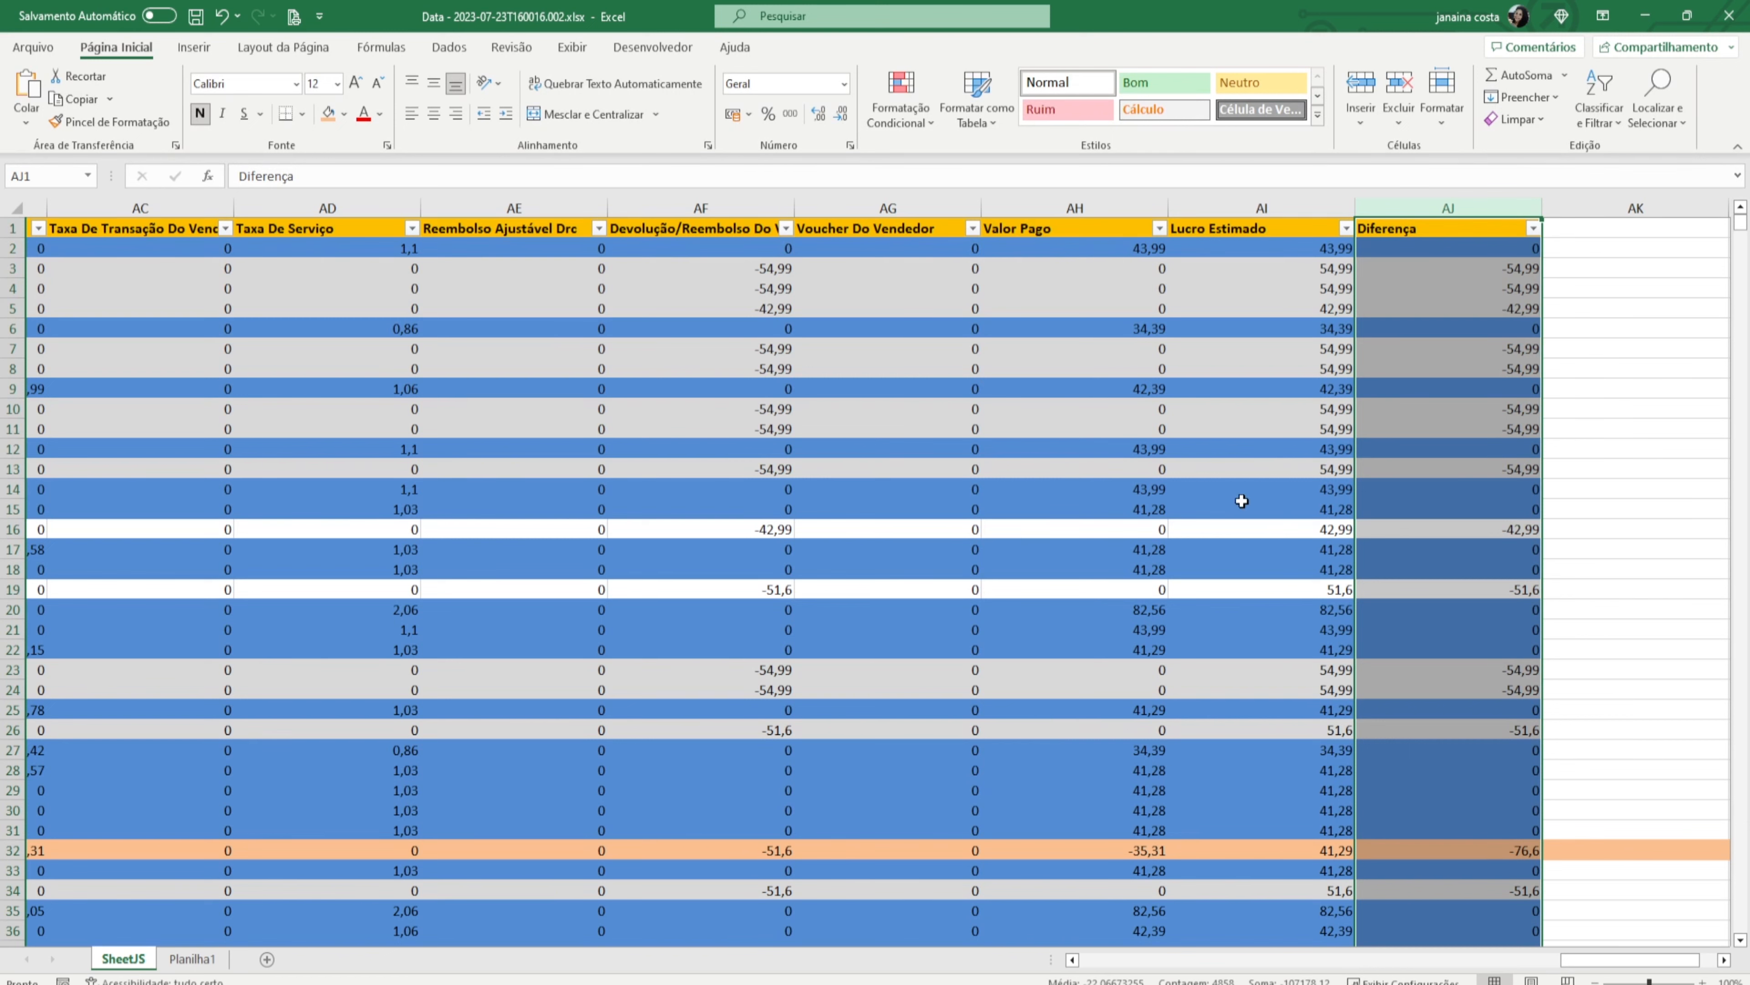
Switch to the returns workbook Data - 2023-07-23T155142.180.xlsx.
click(1646, 9)
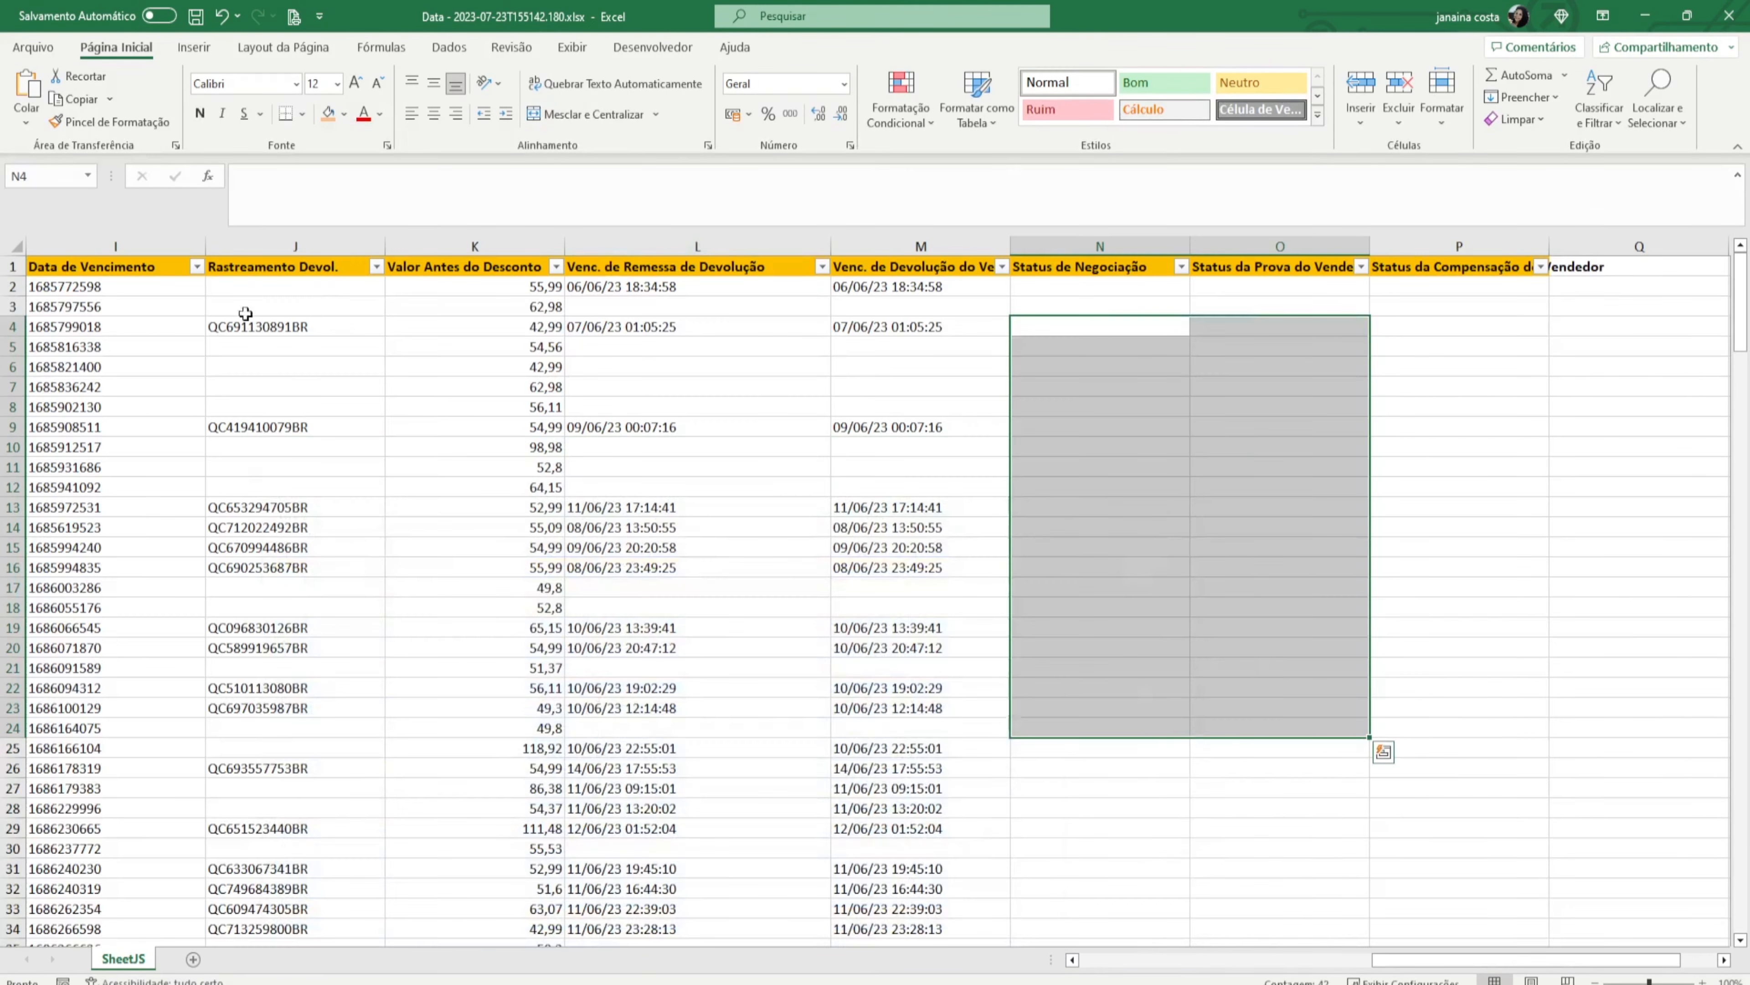